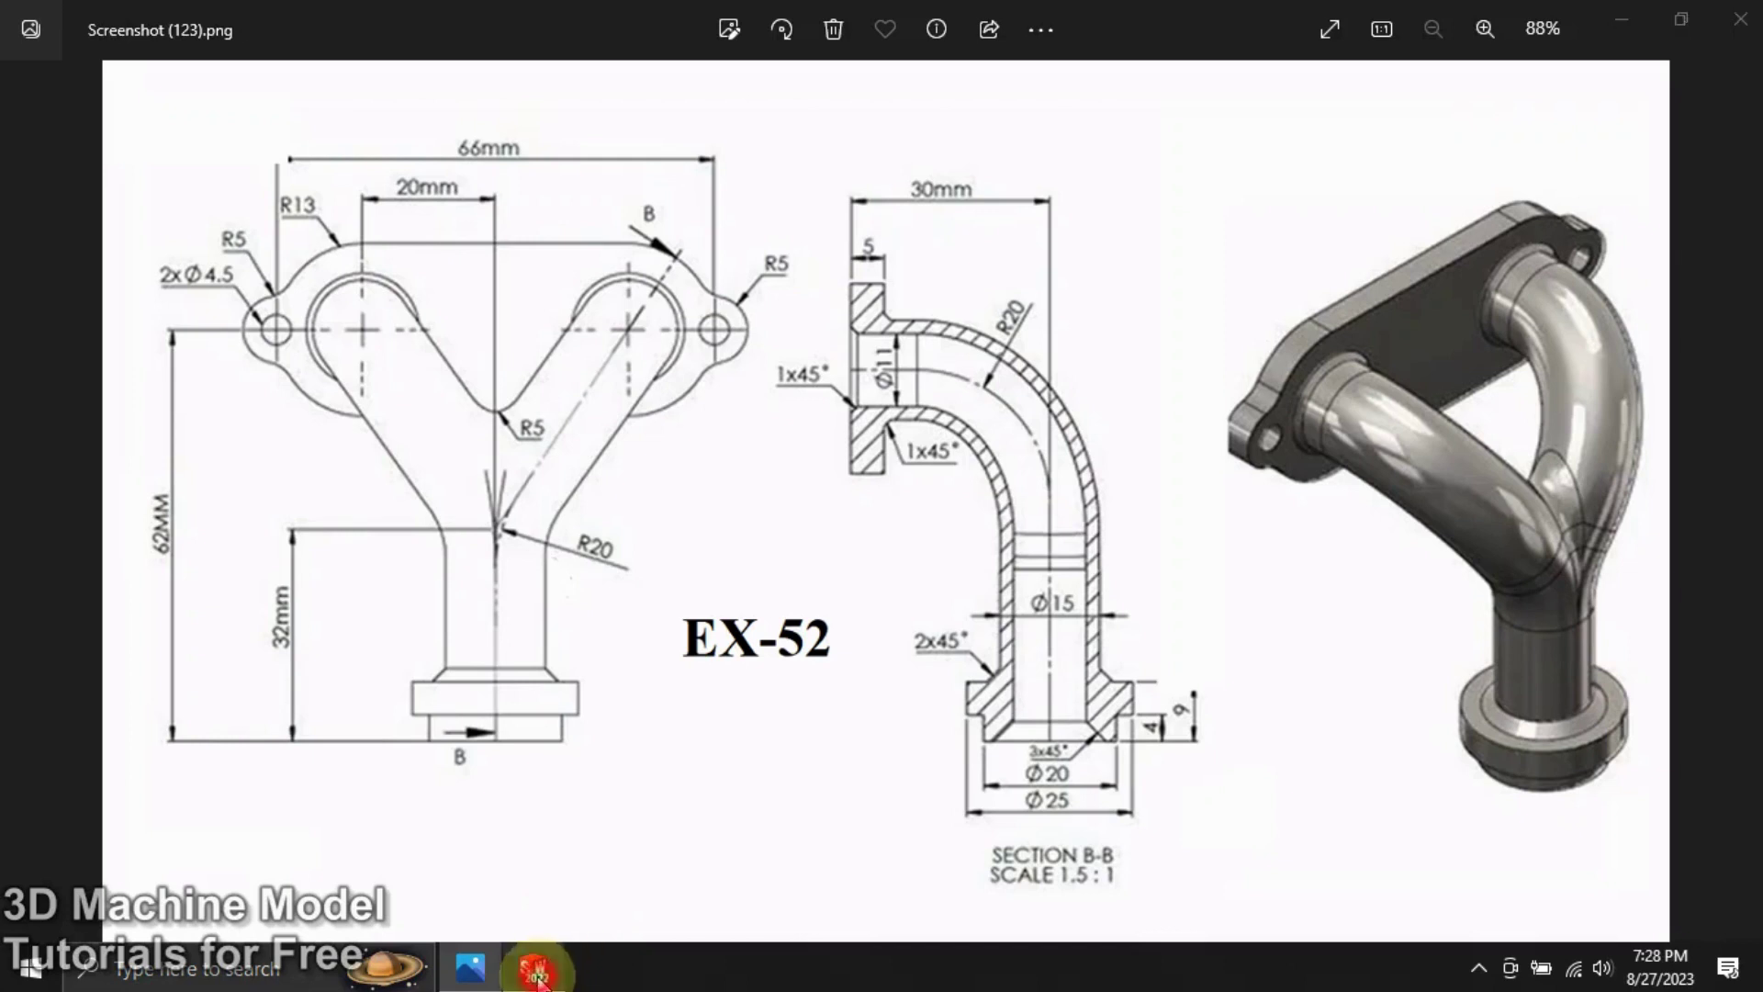
Draw the path as a vertical line from the origin, then an angled leg up and left.
{"action": "left_click", "coordinate": [537, 974]}
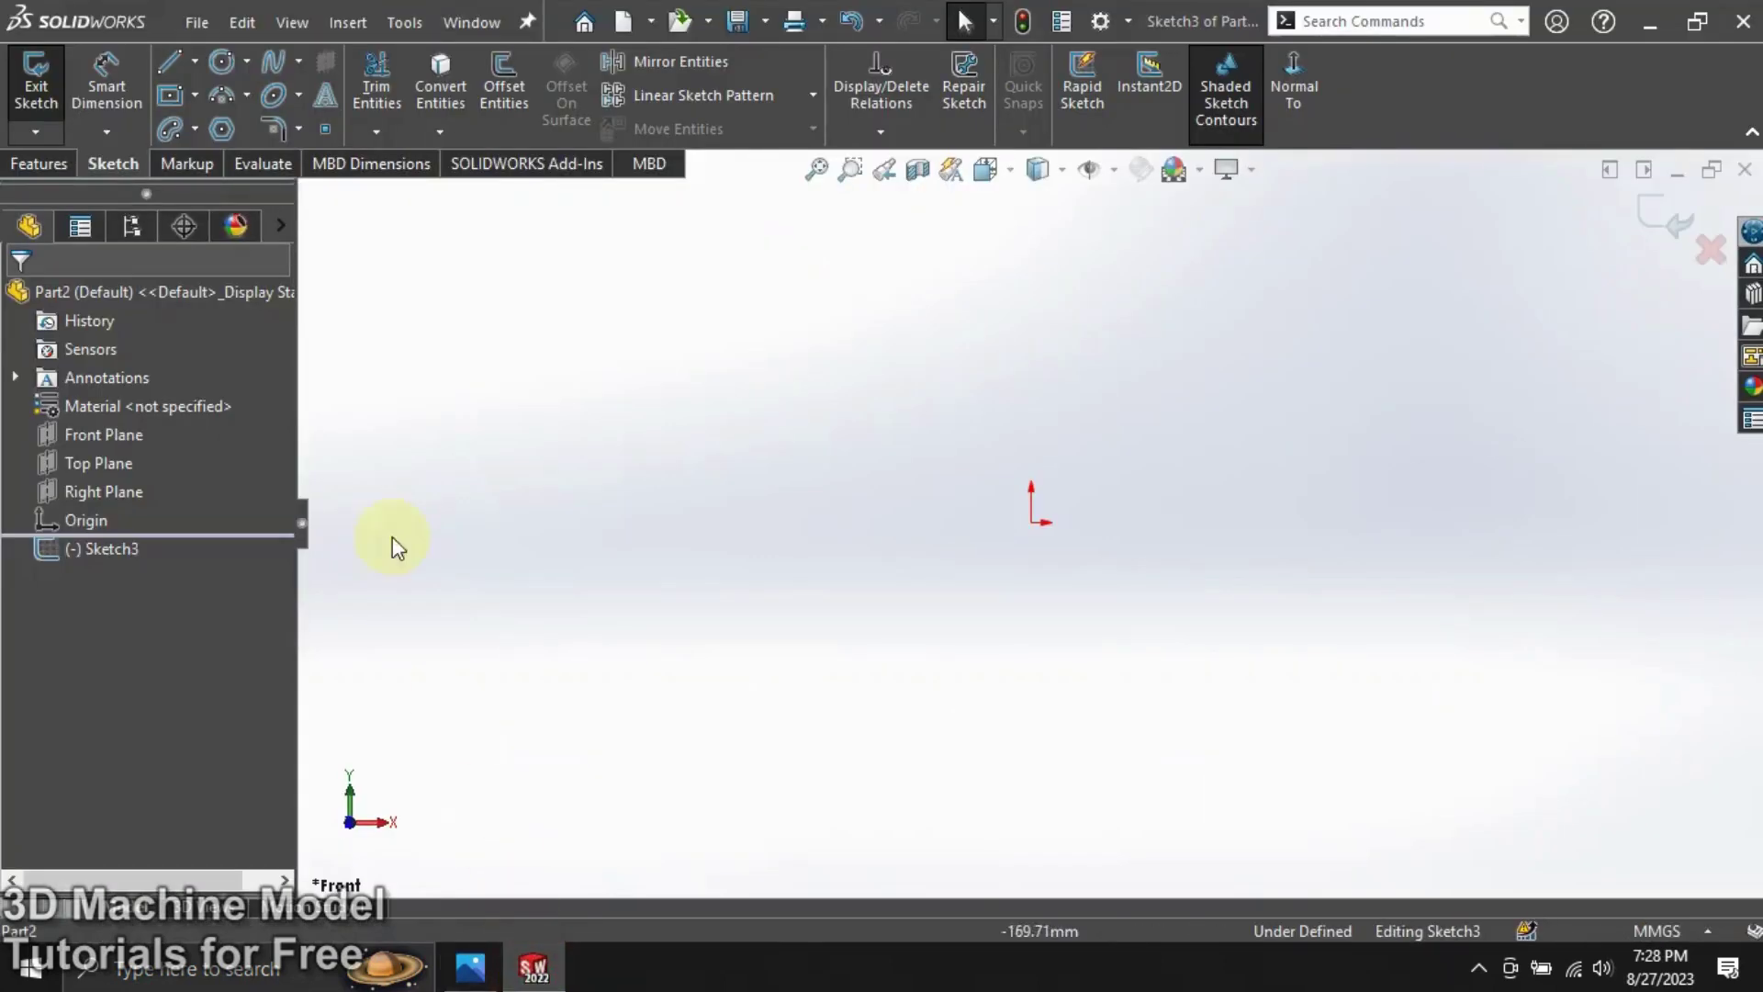
{"action": "left_click", "coordinate": [169, 62]}
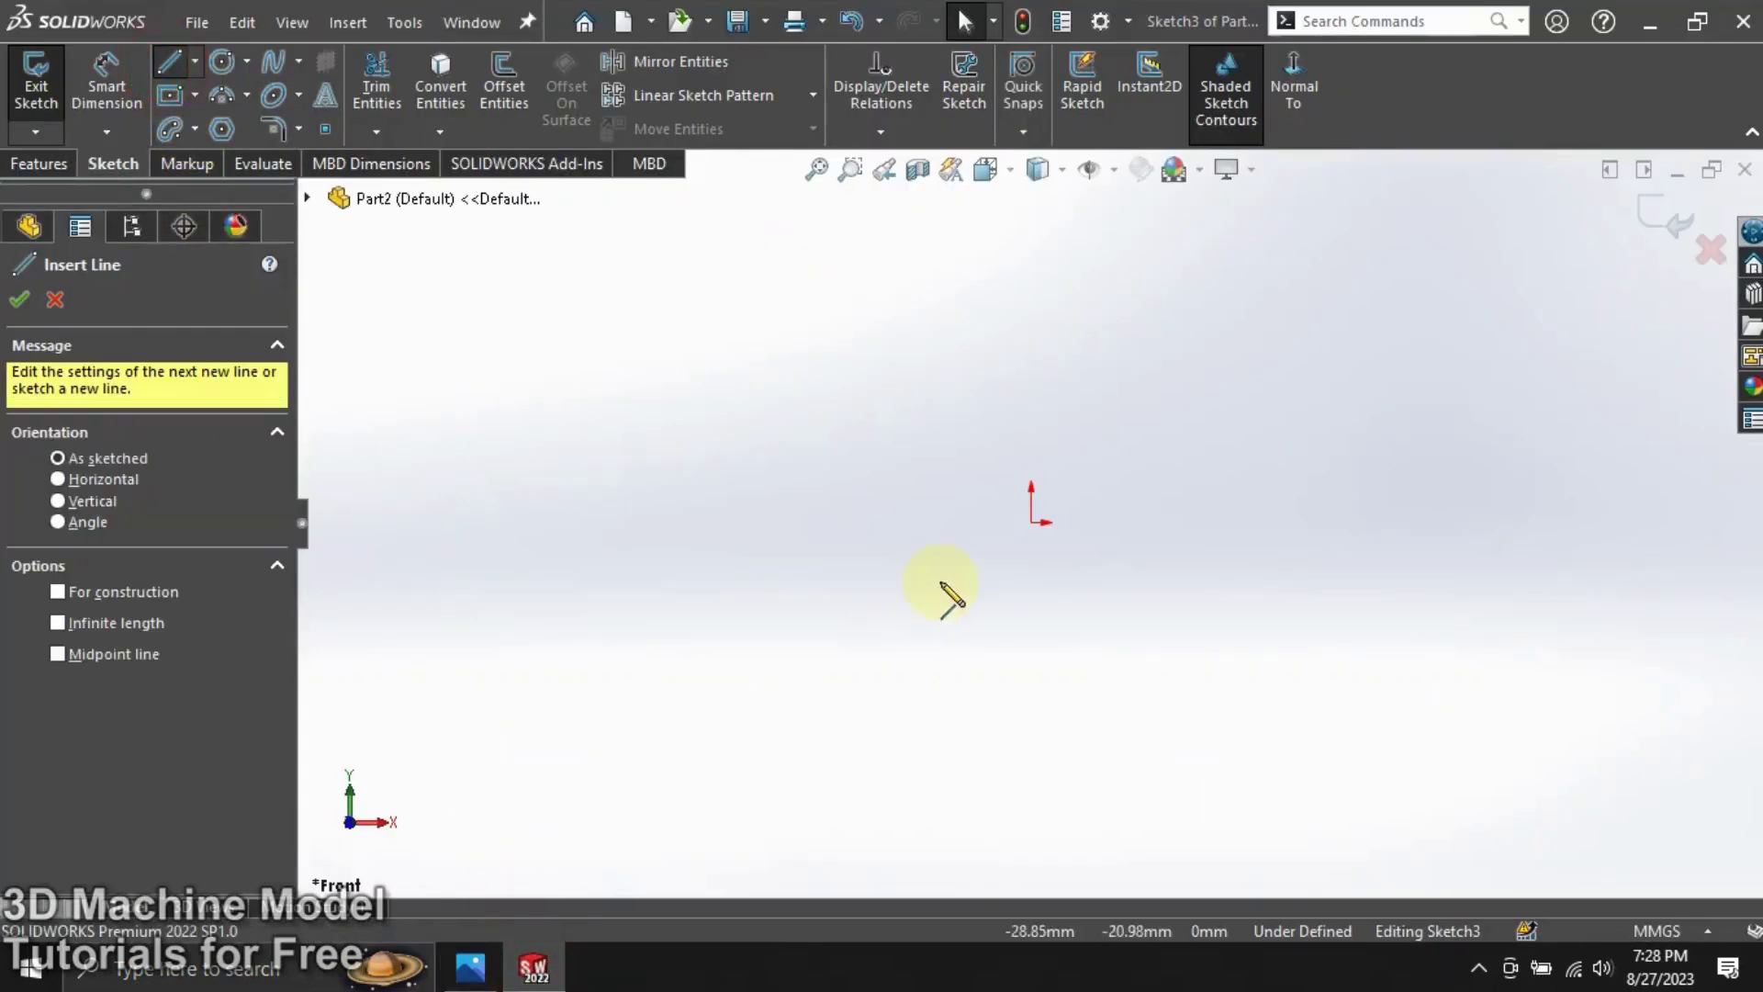
{"action": "left_click", "coordinate": [1031, 524]}
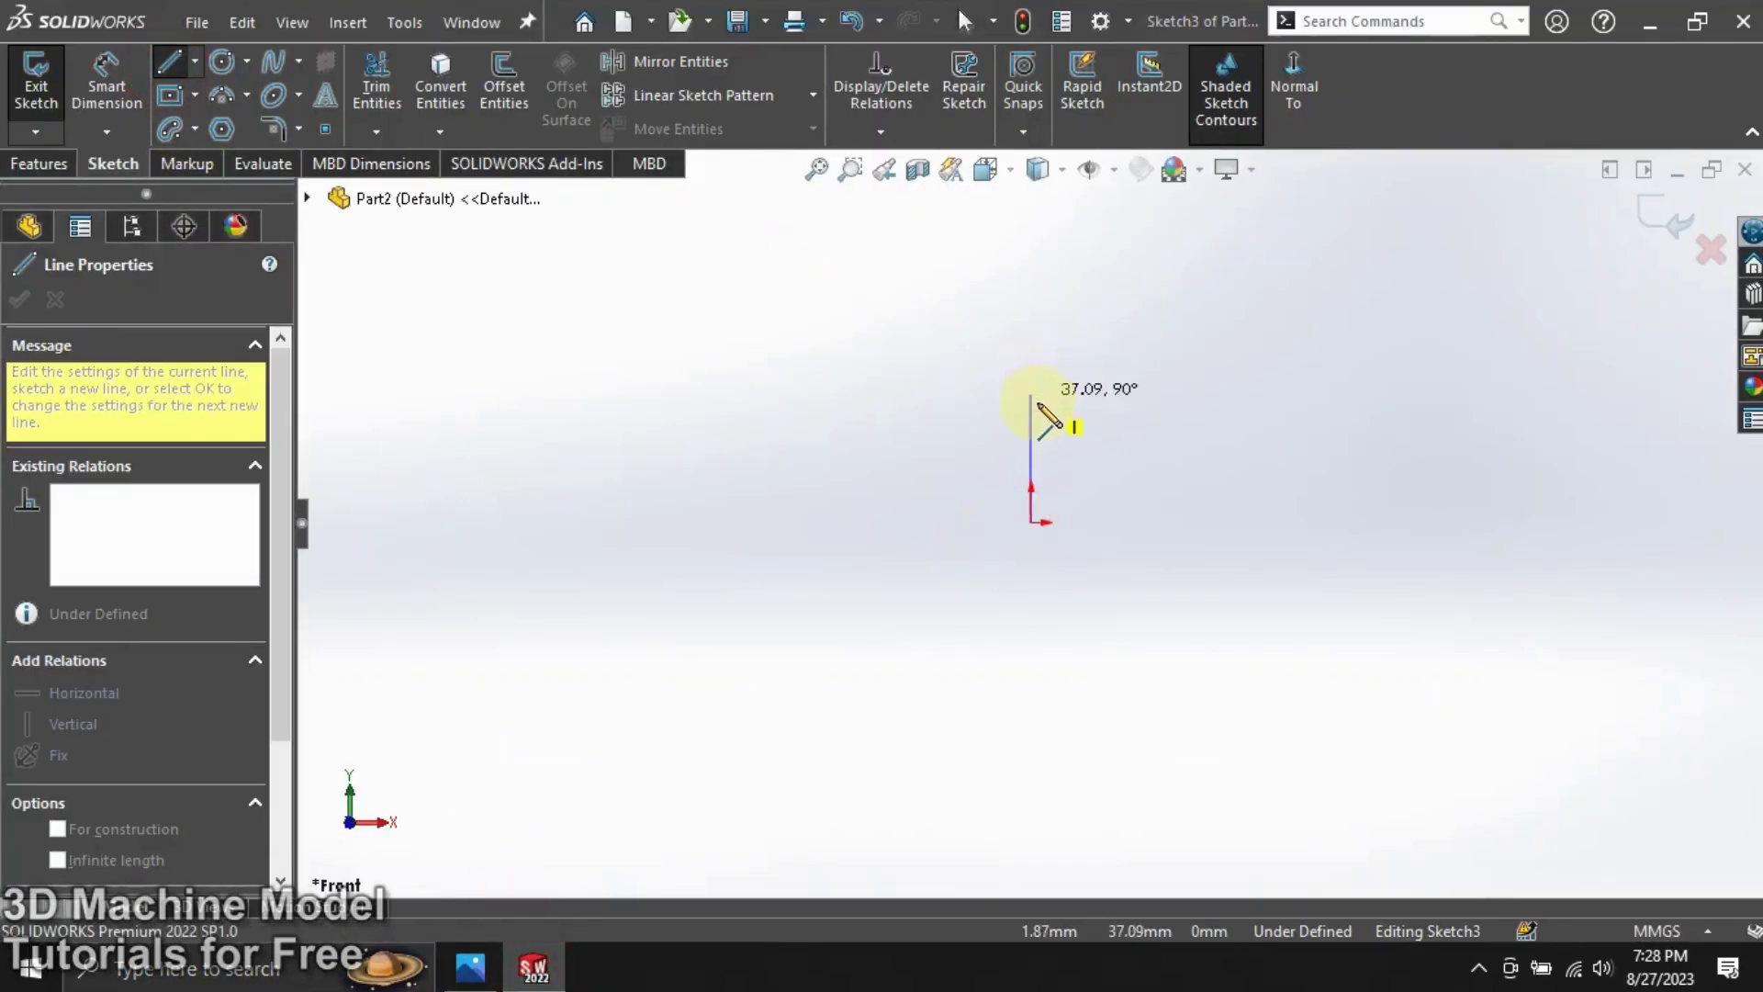
{"action": "left_click", "coordinate": [1032, 405]}
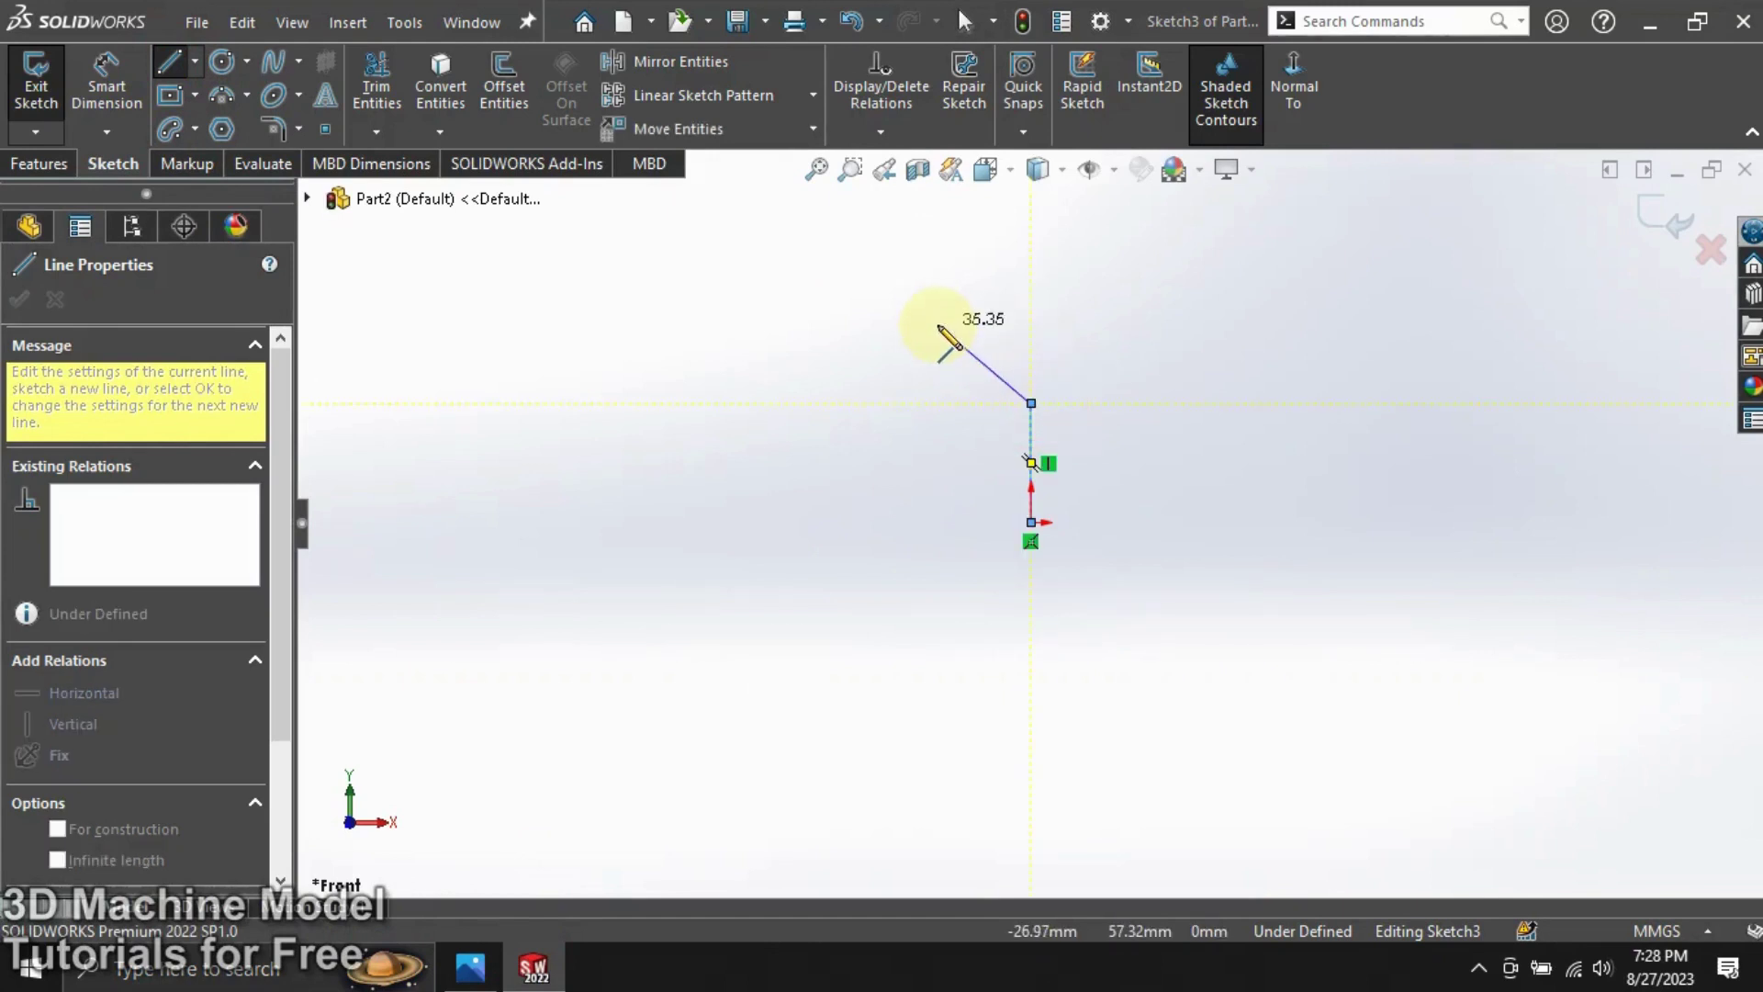
{"action": "left_click", "coordinate": [939, 326]}
{"action": "key", "text": "Escape"}
{"action": "key", "text": "Escape"}
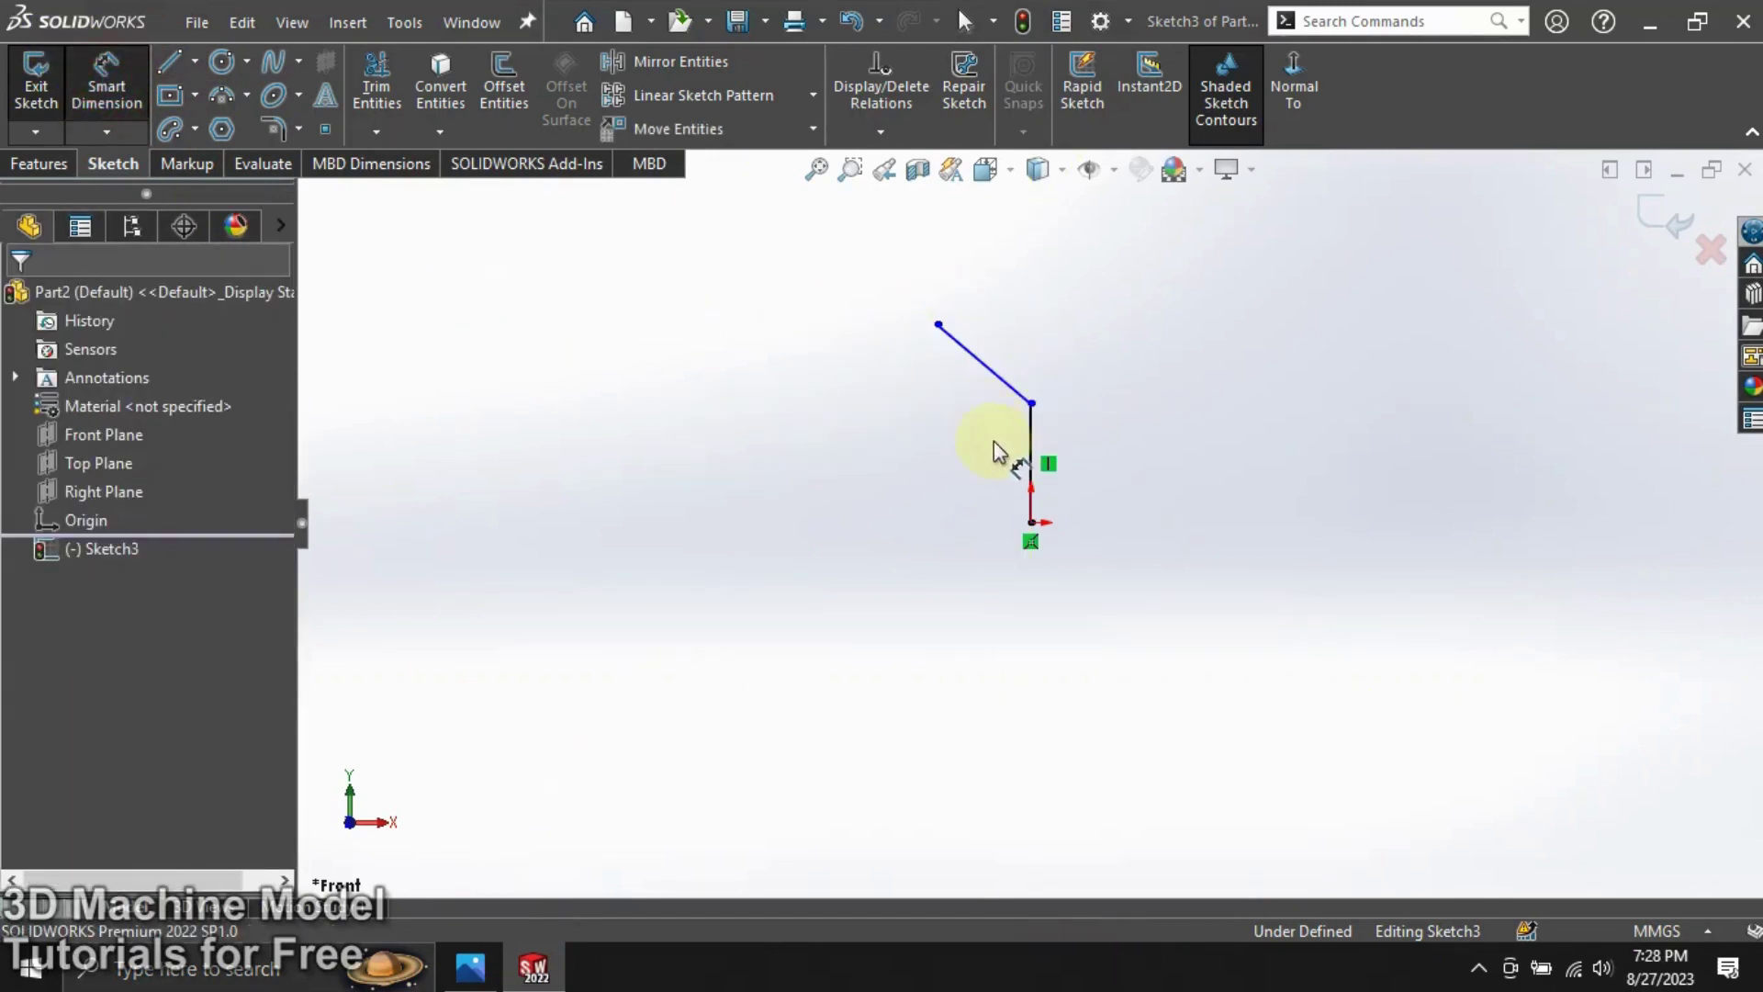
Dimension the vertical line to 32 mm.
{"action": "left_click", "coordinate": [1139, 491]}
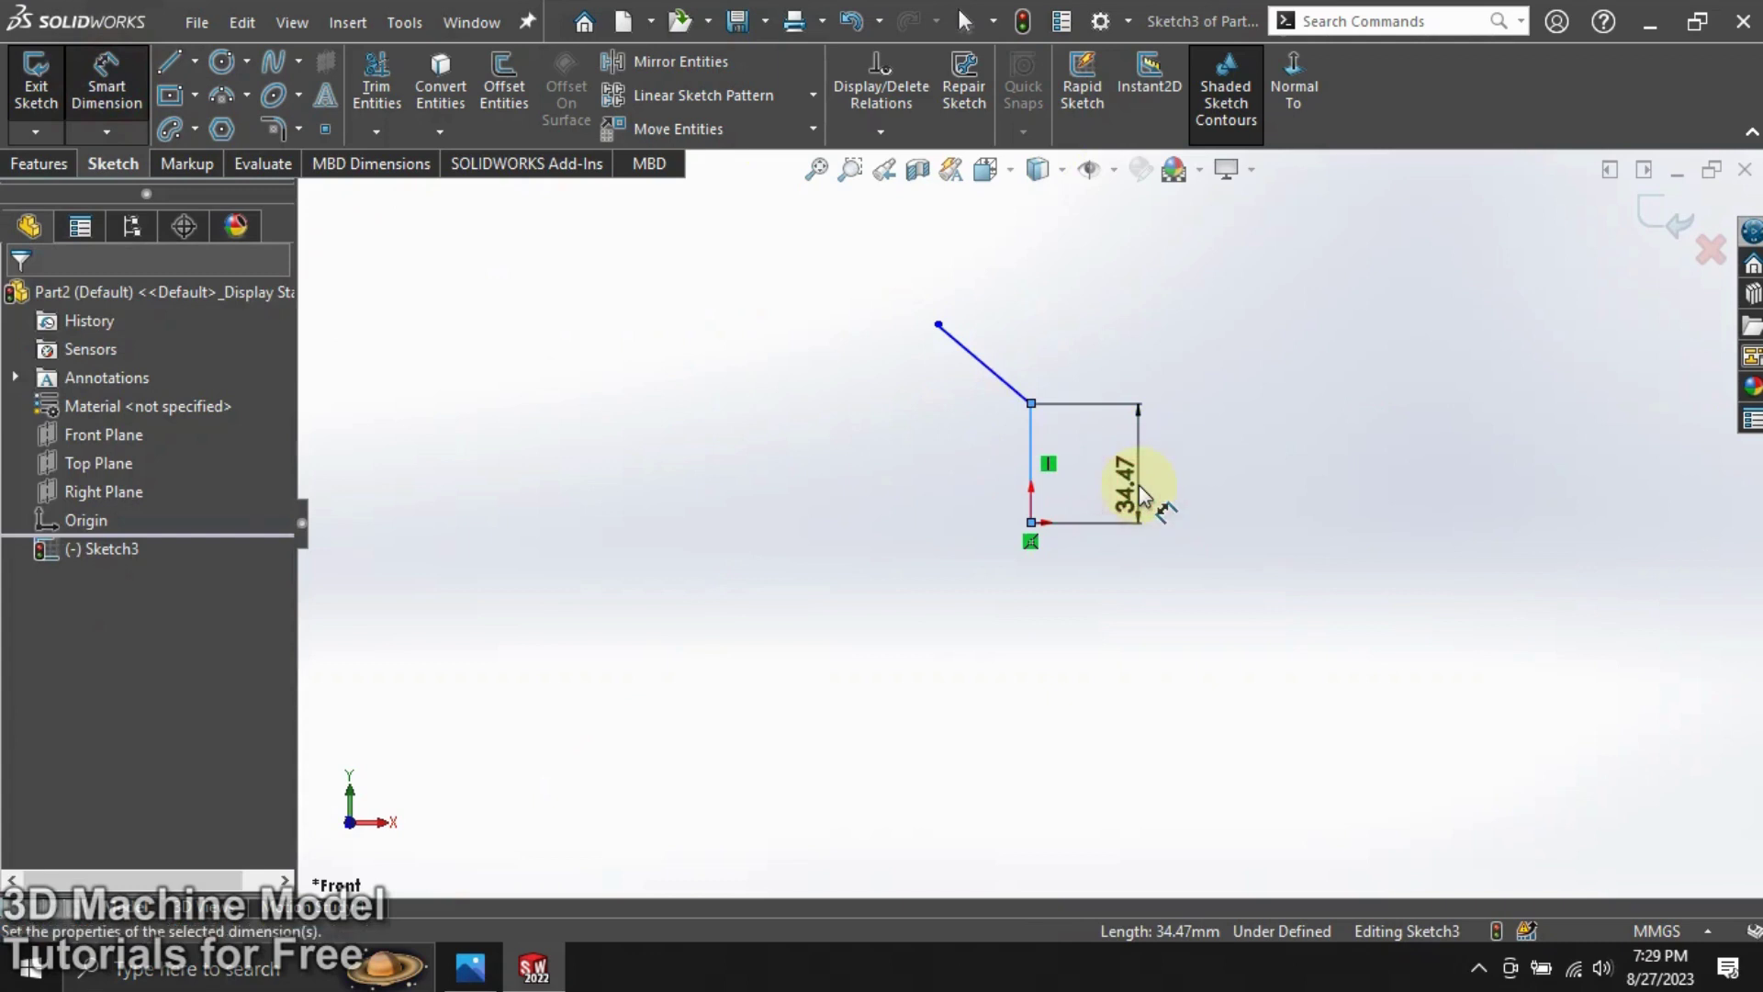
{"action": "left_click", "coordinate": [1140, 491]}
{"action": "type", "text": "32"}
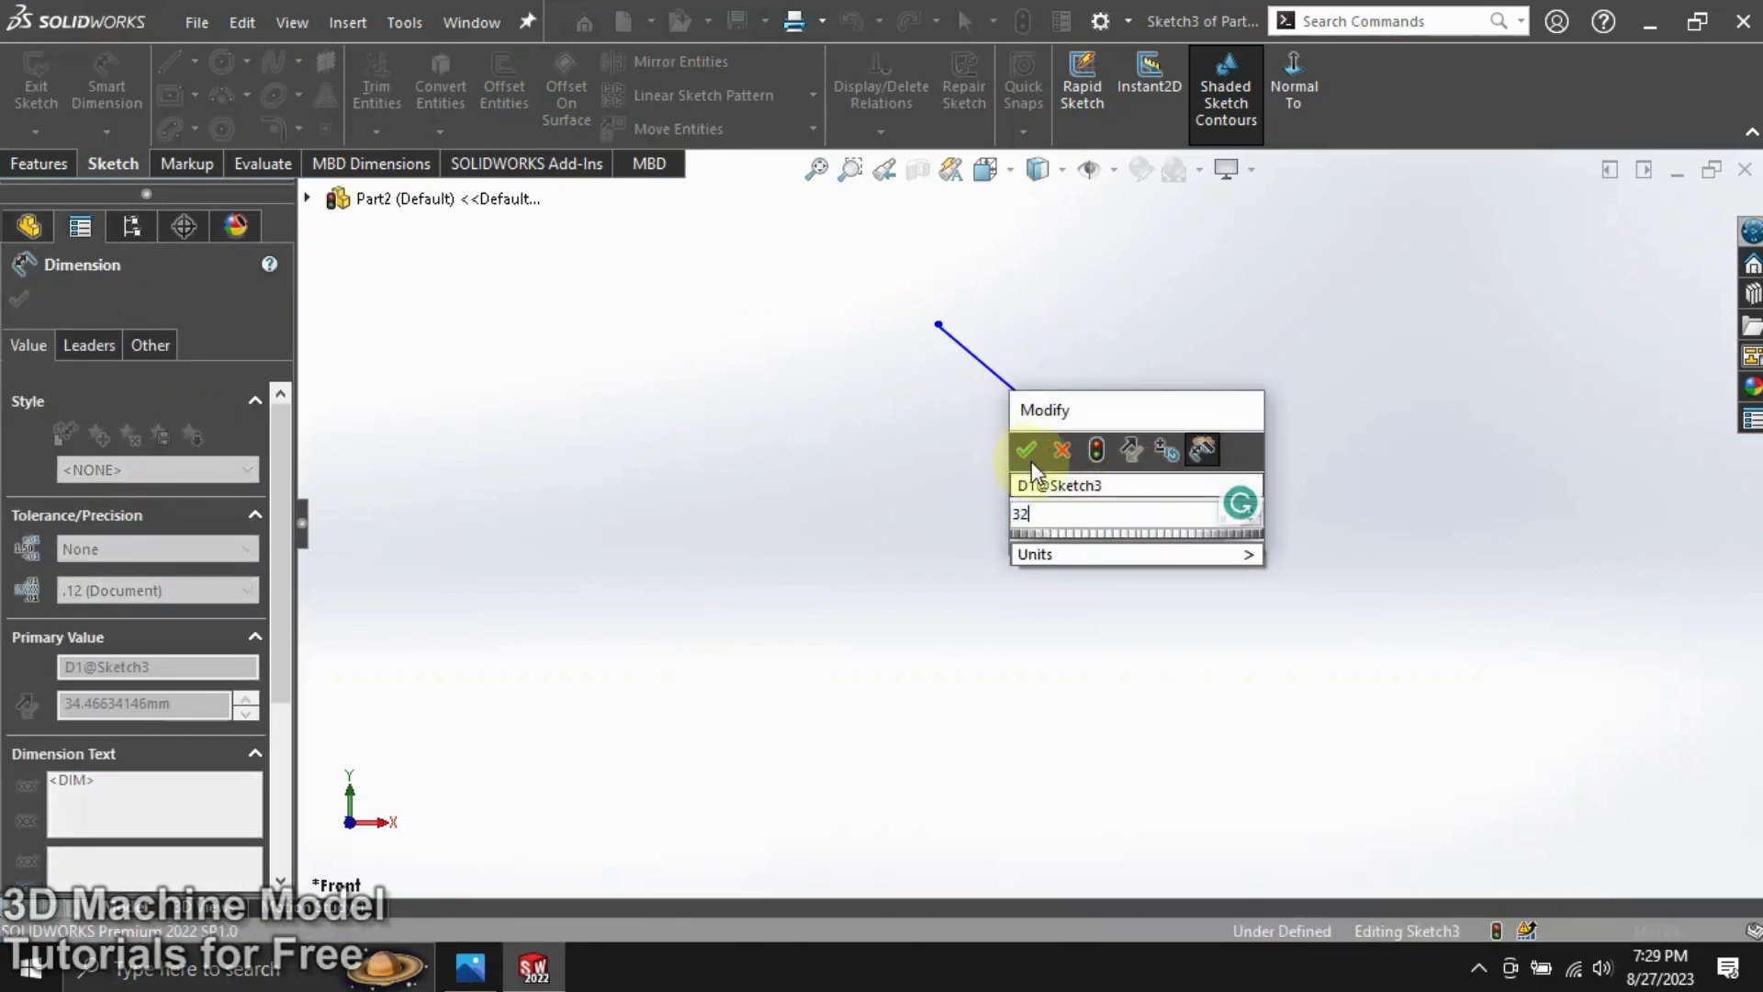
{"action": "left_click", "coordinate": [1028, 455]}
Dimension the angled leg's horizontal offset to 20 mm and the overall height to 62 mm.
{"action": "left_click", "coordinate": [938, 324]}
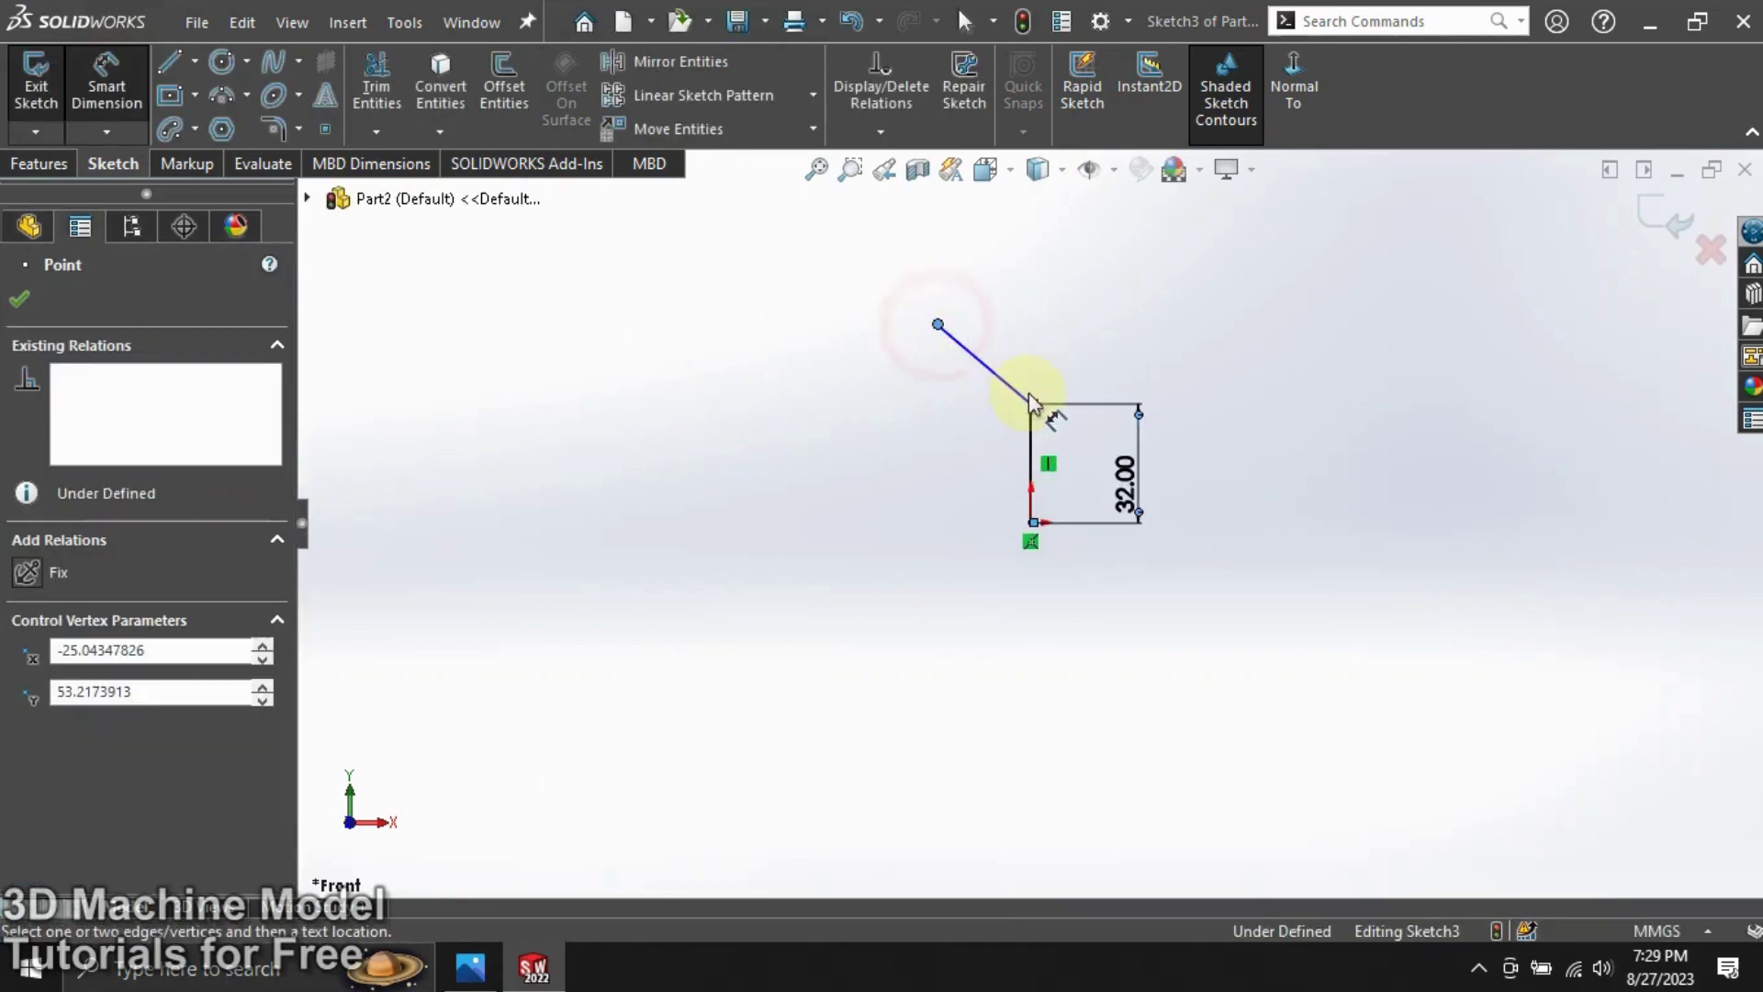
{"action": "left_click", "coordinate": [1033, 404]}
{"action": "left_click", "coordinate": [993, 321]}
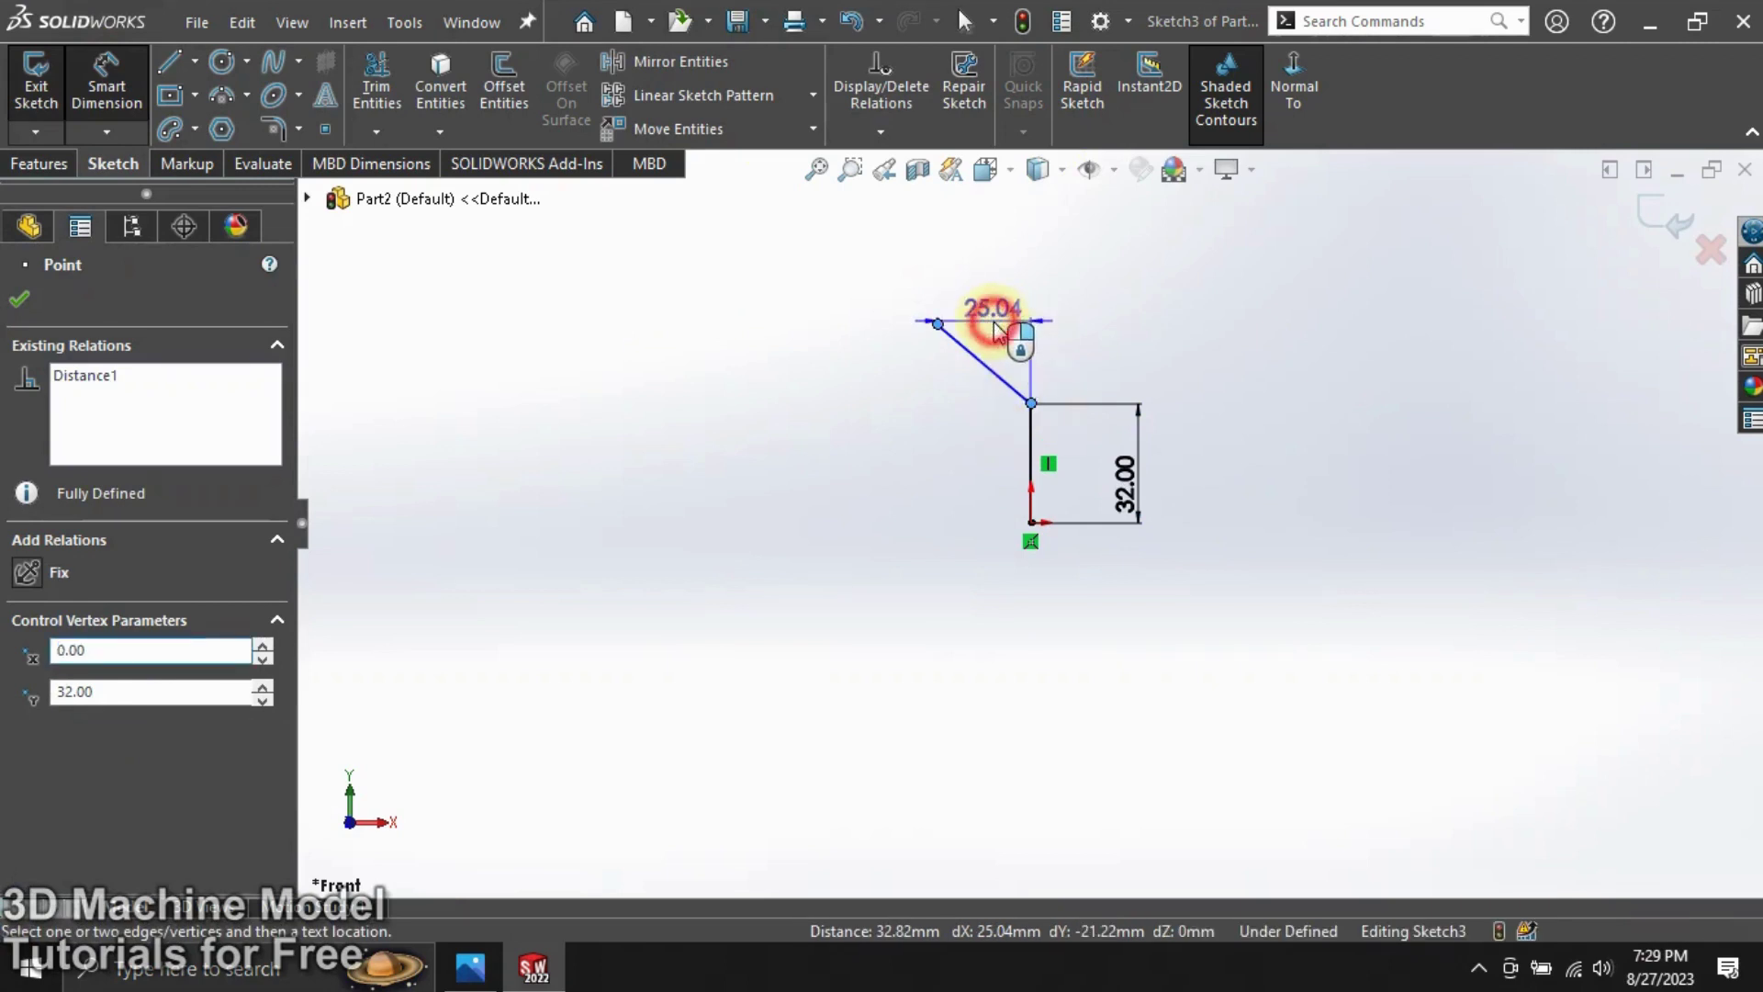
{"action": "left_click", "coordinate": [996, 329]}
{"action": "type", "text": "20"}
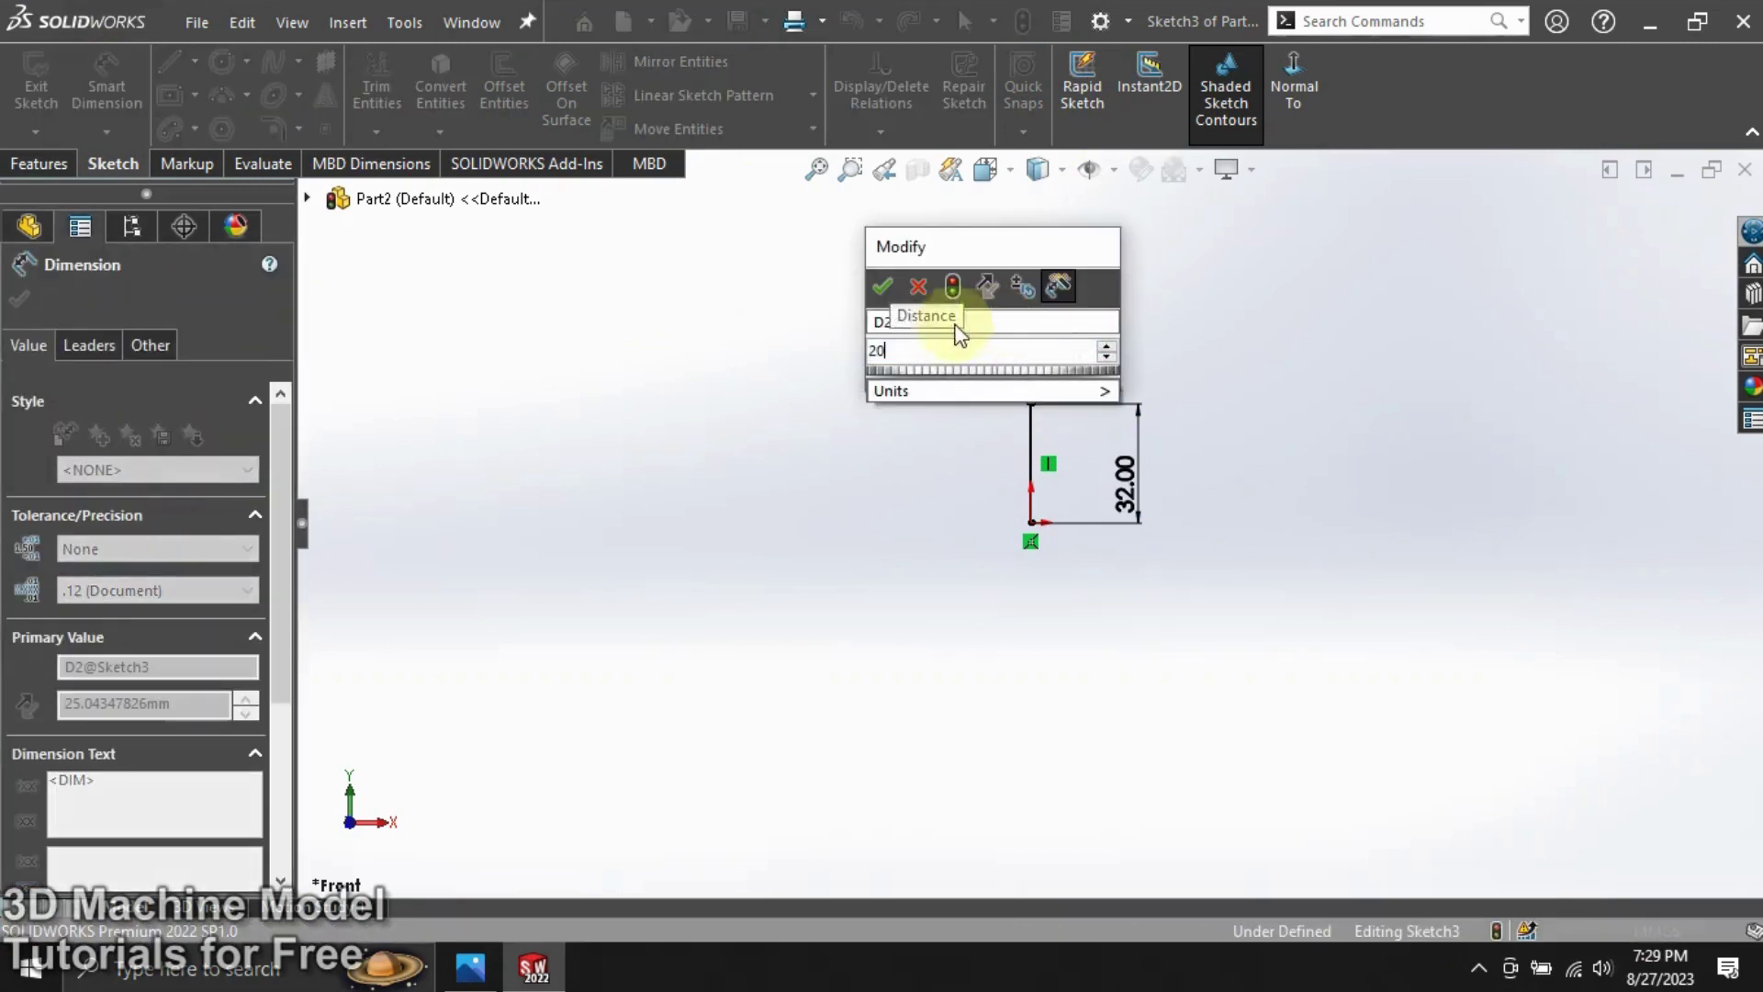
{"action": "left_click", "coordinate": [883, 289]}
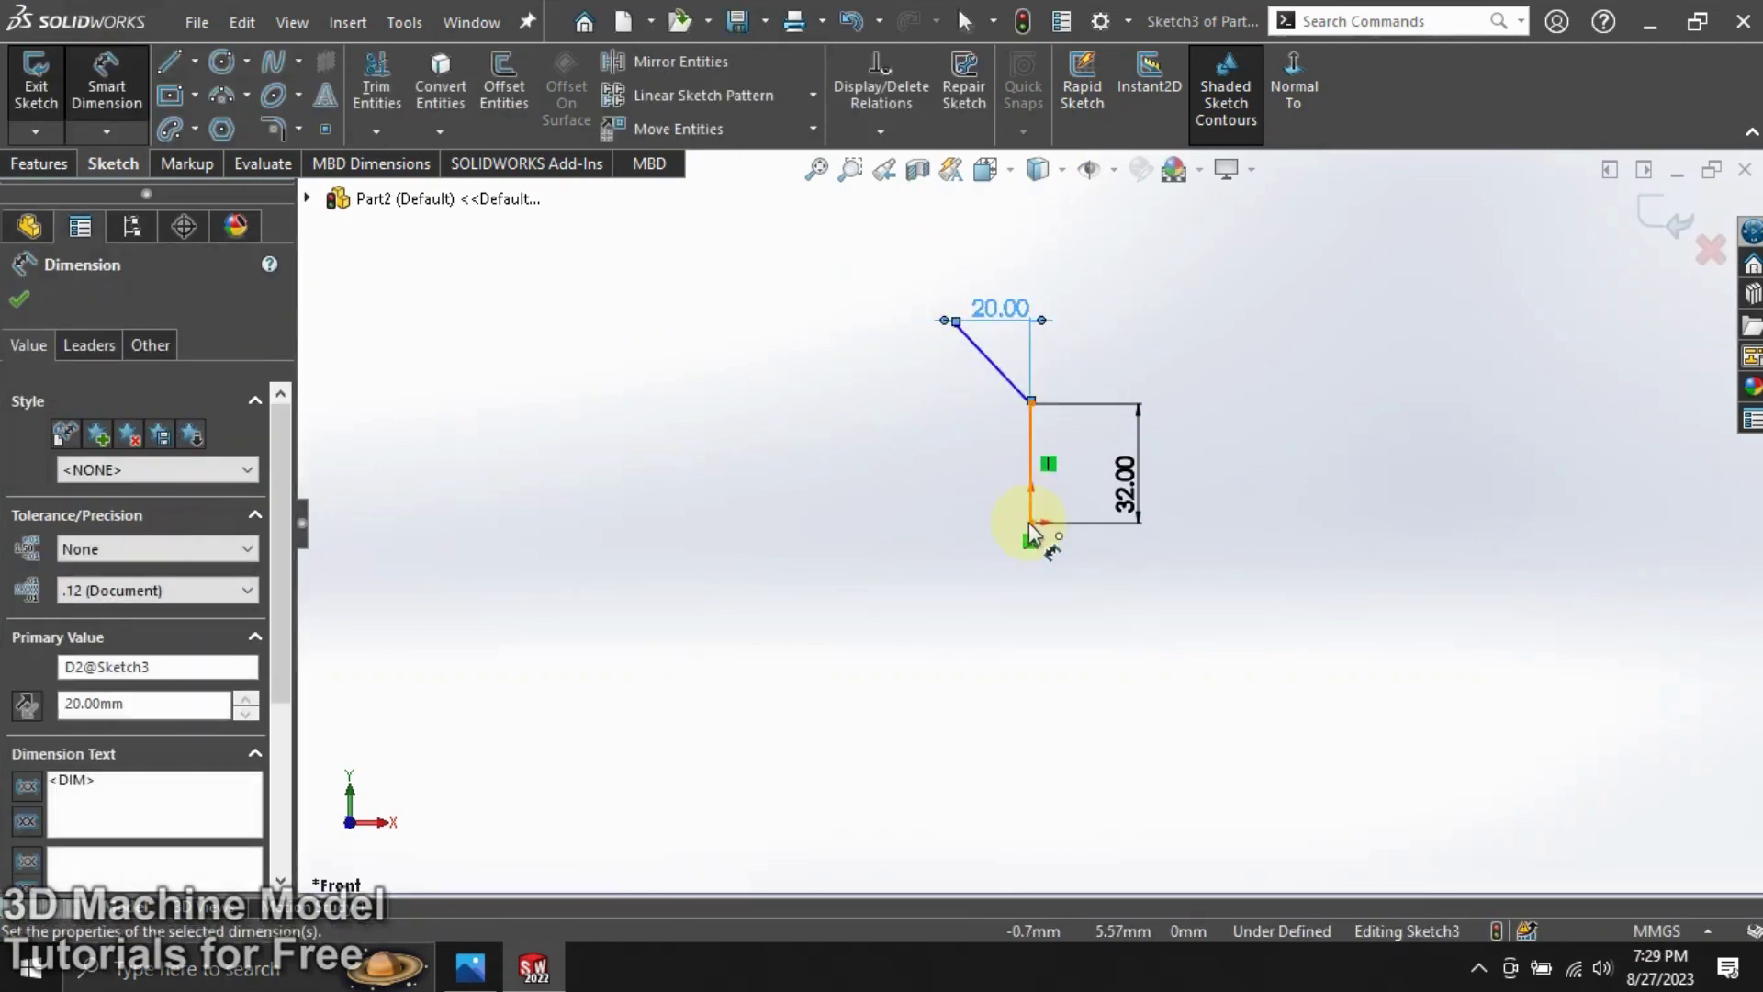
{"action": "left_click", "coordinate": [1031, 522]}
{"action": "left_click", "coordinate": [956, 322]}
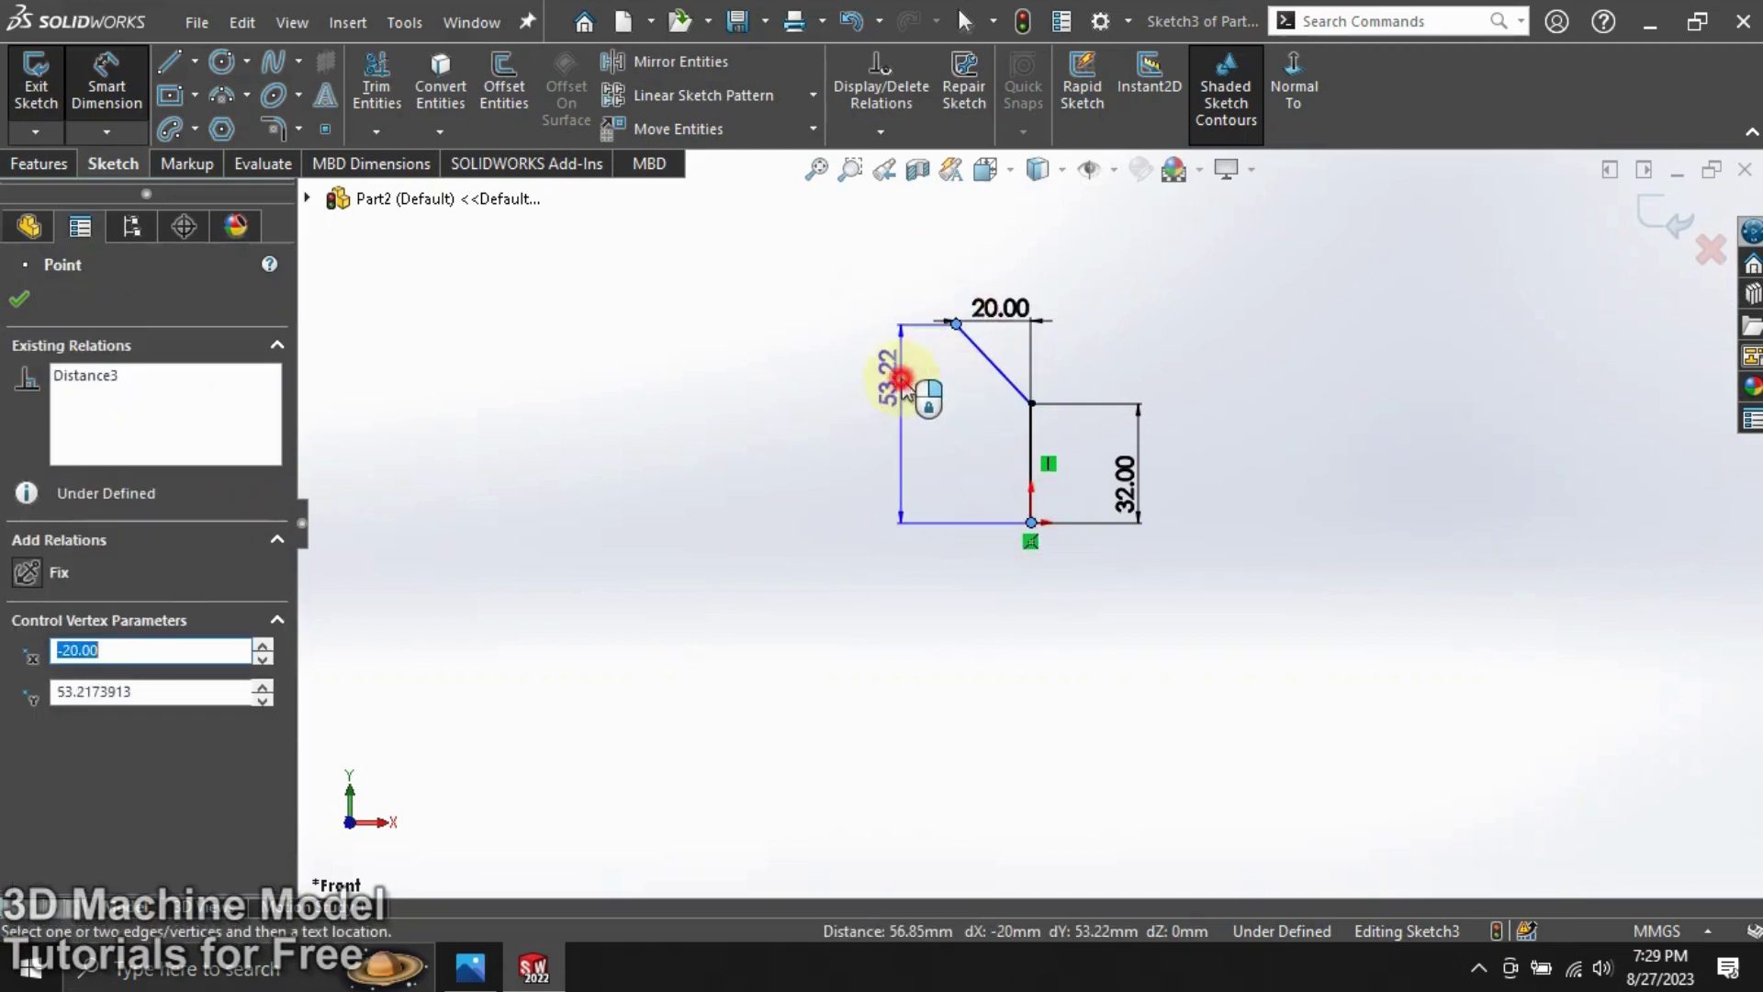
{"action": "left_click", "coordinate": [905, 385]}
{"action": "type", "text": "62"}
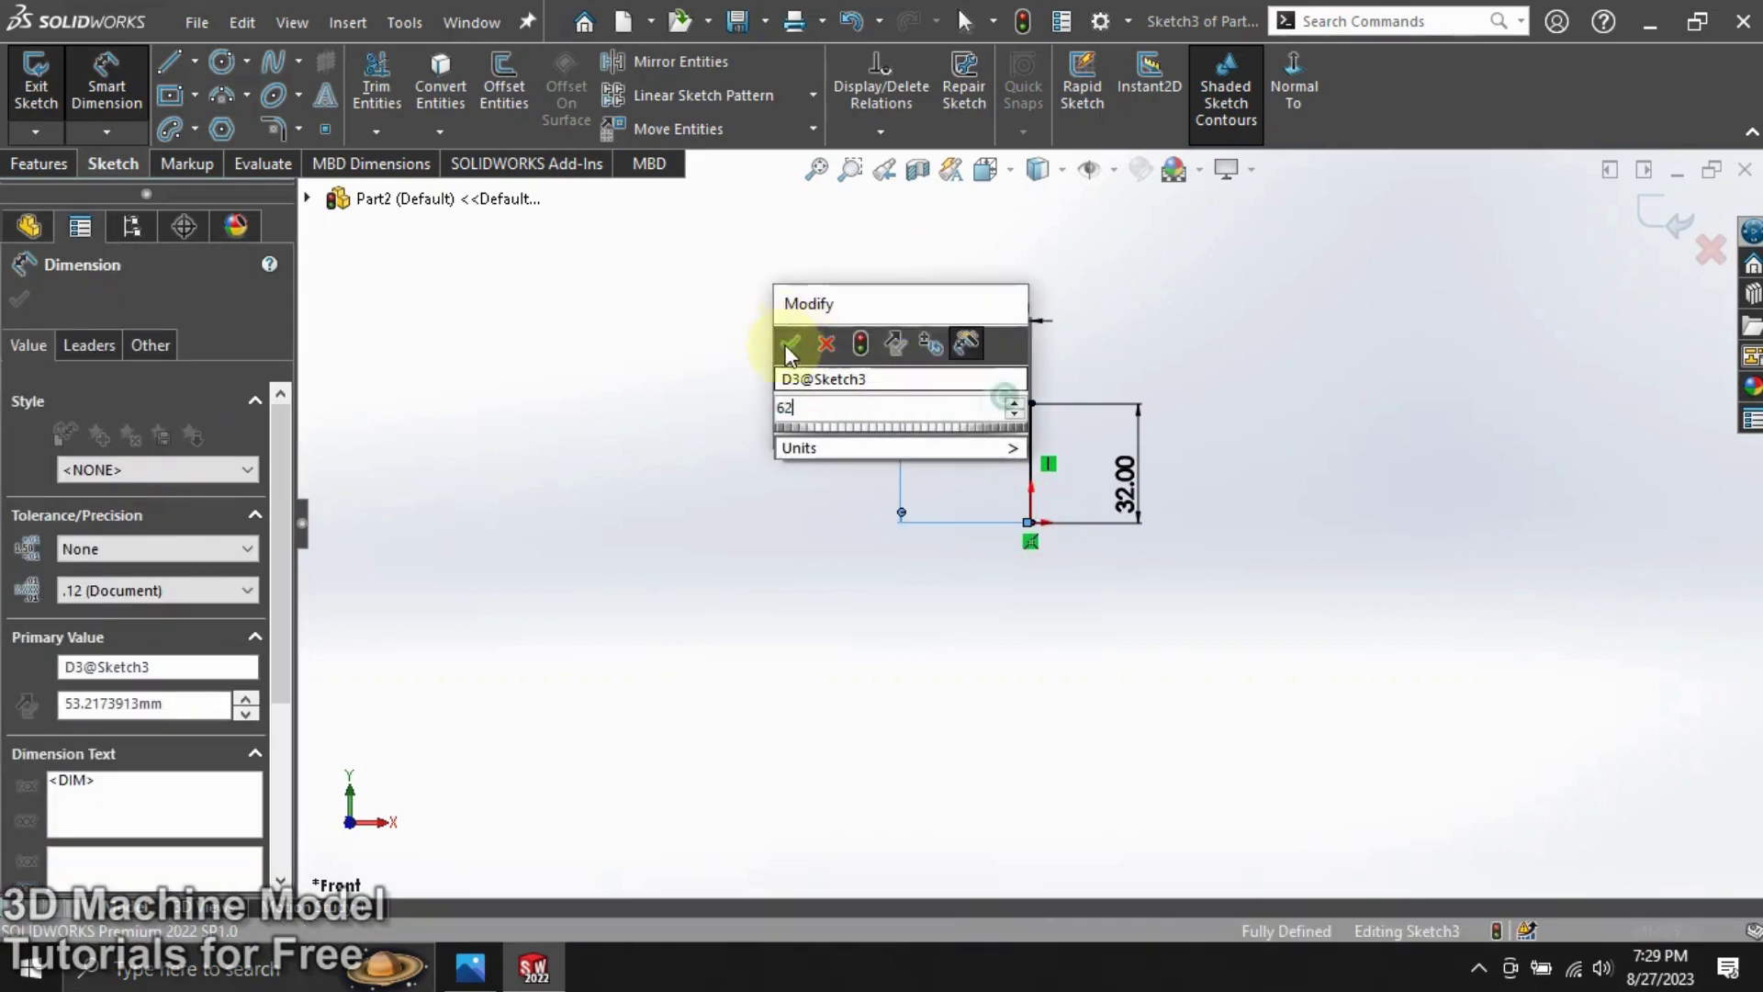
{"action": "left_click", "coordinate": [787, 350]}
{"action": "left_click", "coordinate": [808, 356]}
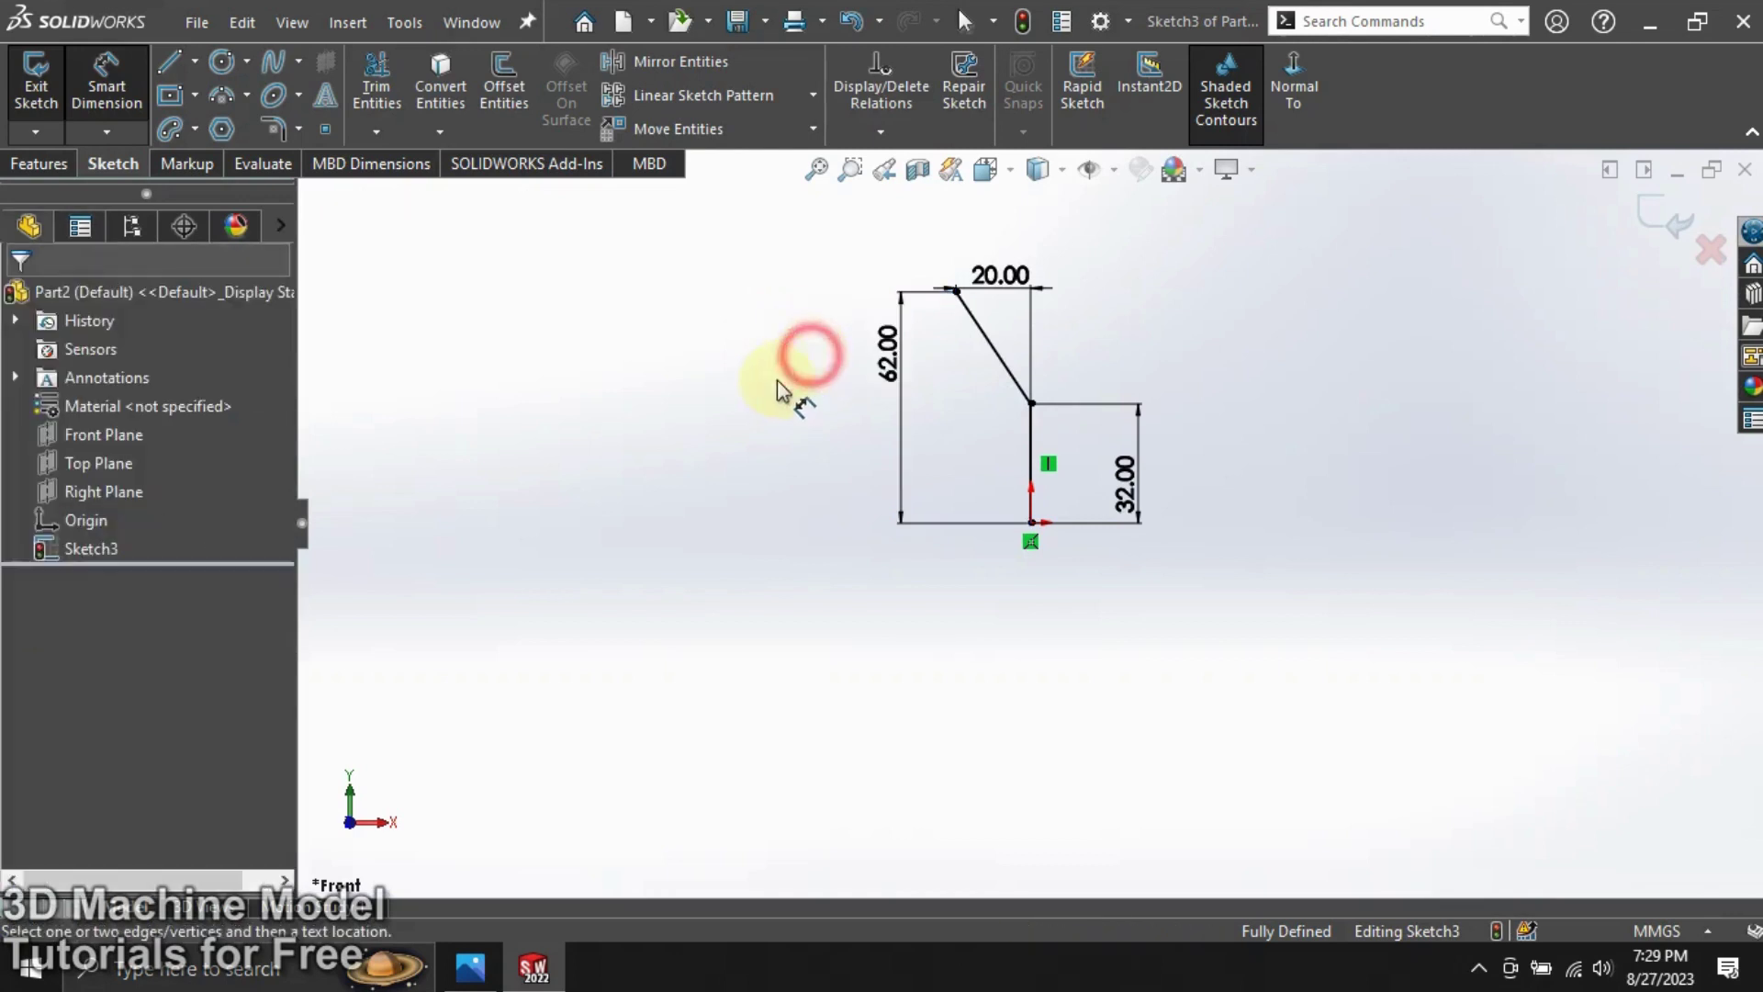
Round the bend with a 20 mm sketch fillet and exit the sketch.
{"action": "left_click", "coordinate": [277, 136]}
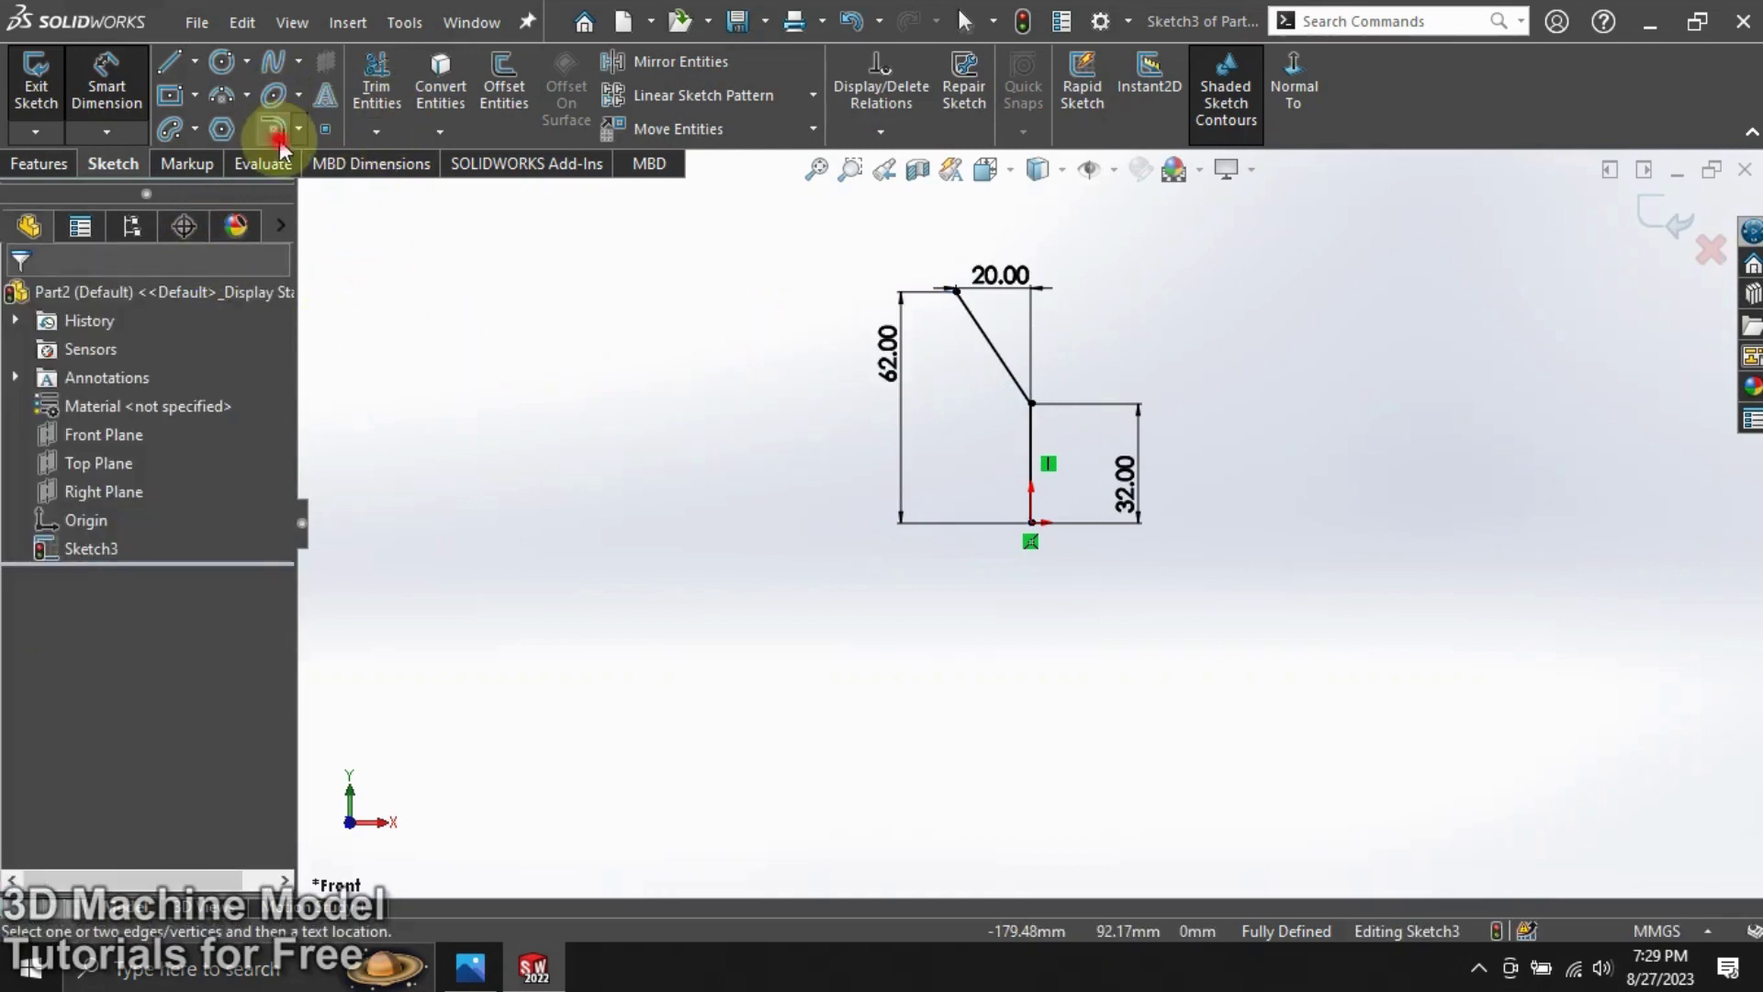
{"action": "left_click", "coordinate": [1030, 404]}
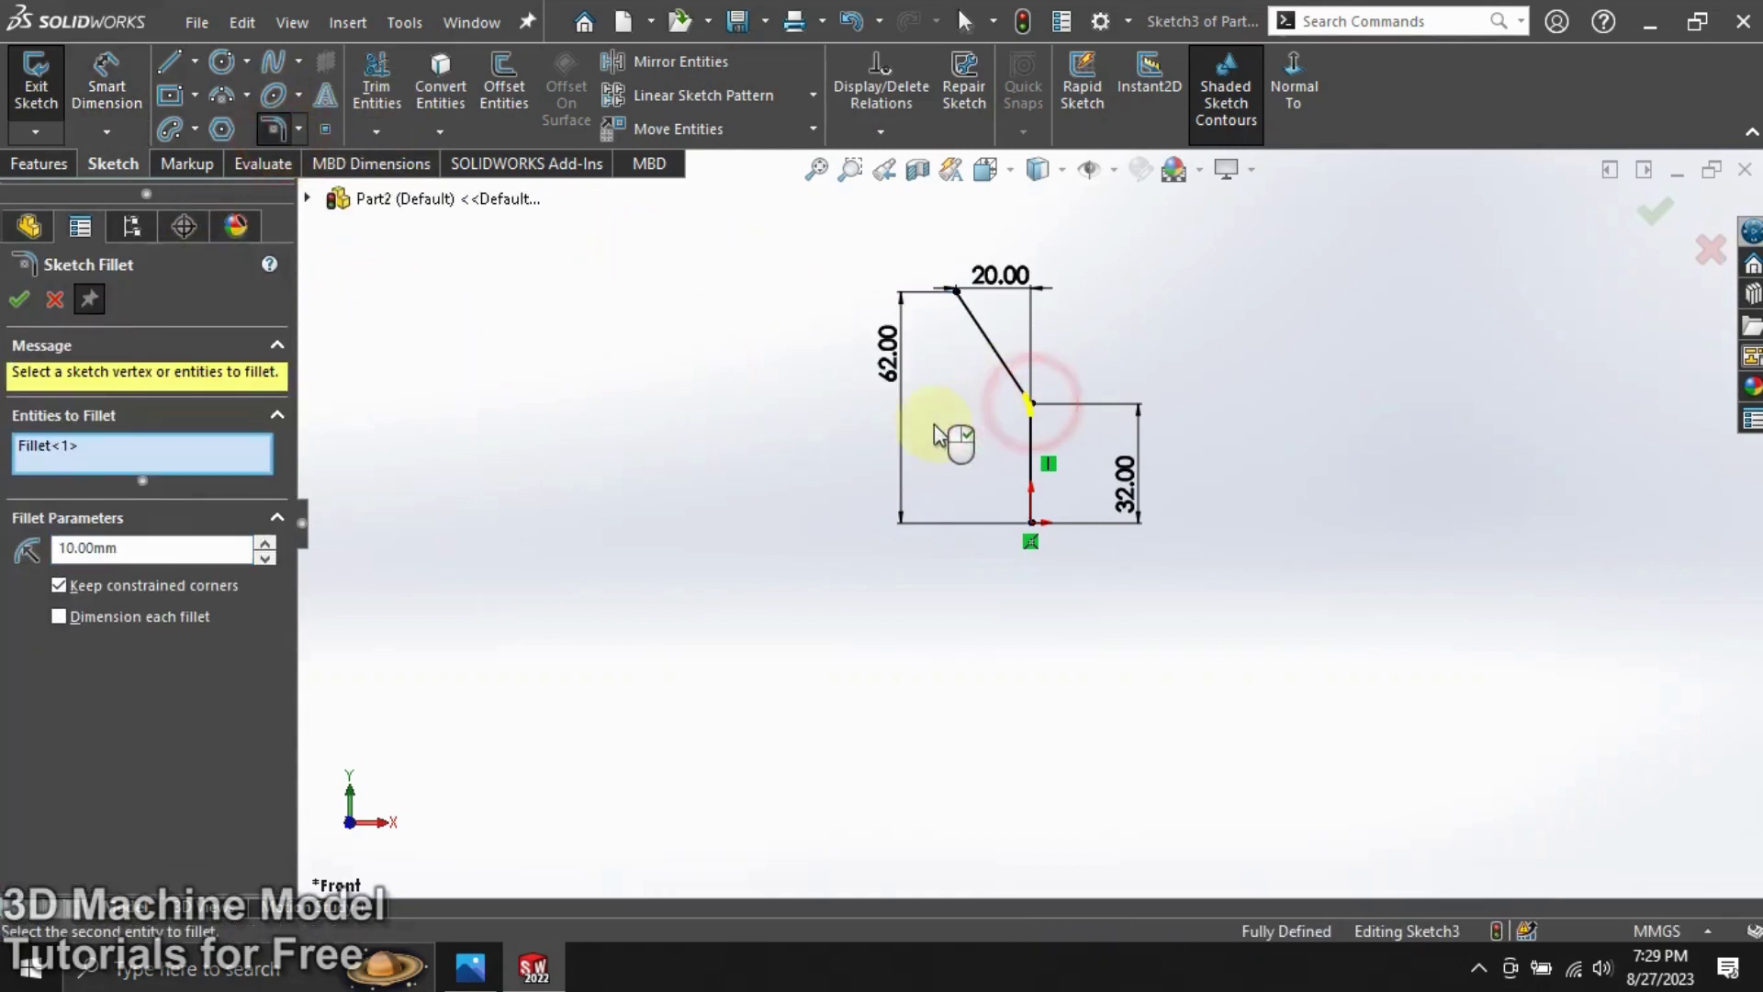
{"action": "left_click", "coordinate": [266, 543]}
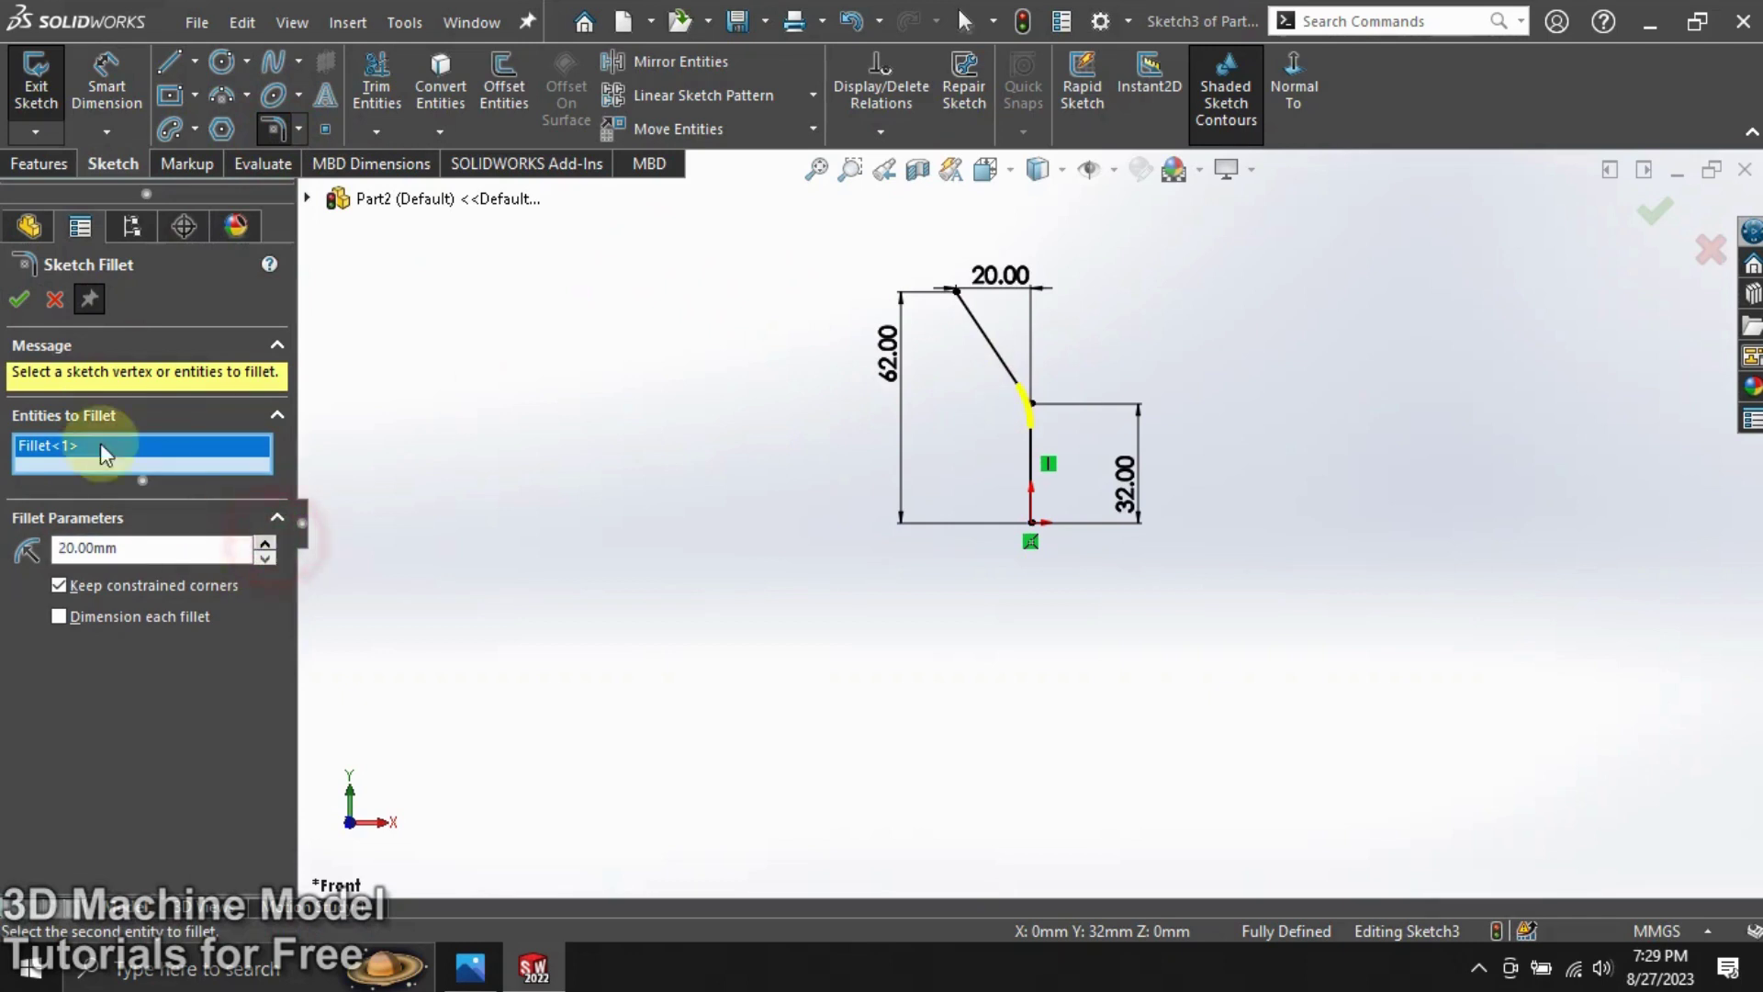
{"action": "left_click", "coordinate": [18, 299]}
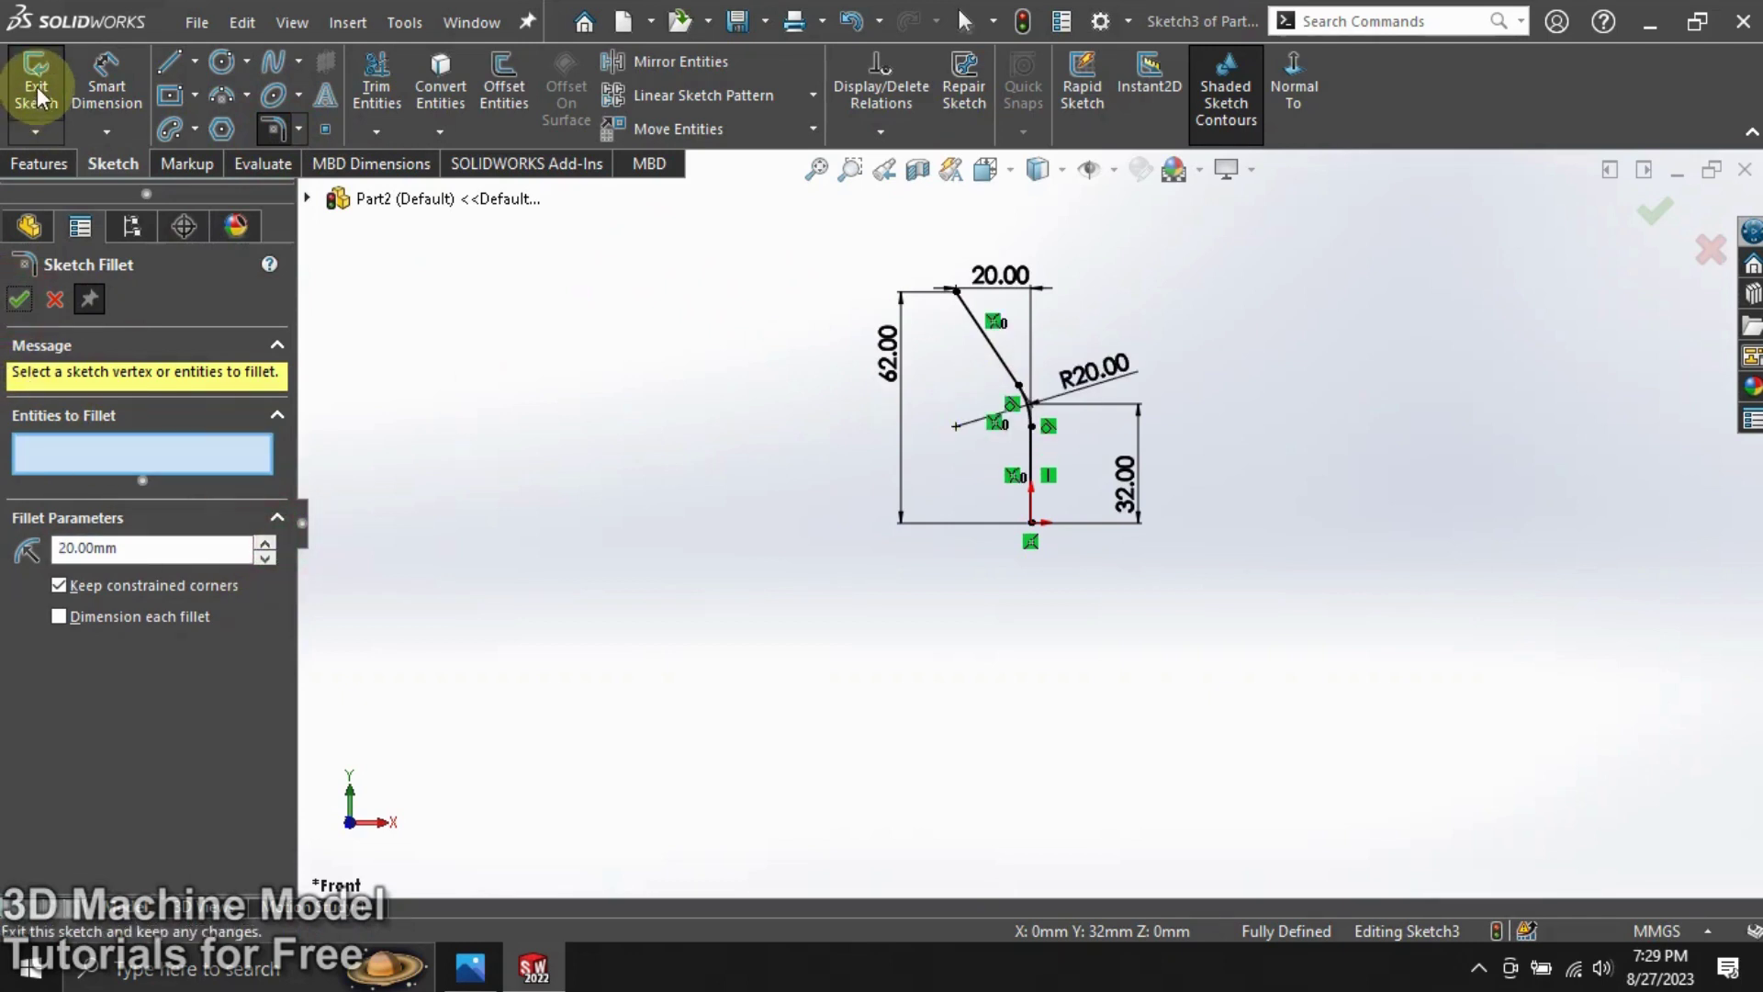
{"action": "left_click", "coordinate": [37, 91]}
{"action": "left_click", "coordinate": [36, 91]}
{"action": "left_click", "coordinate": [457, 358]}
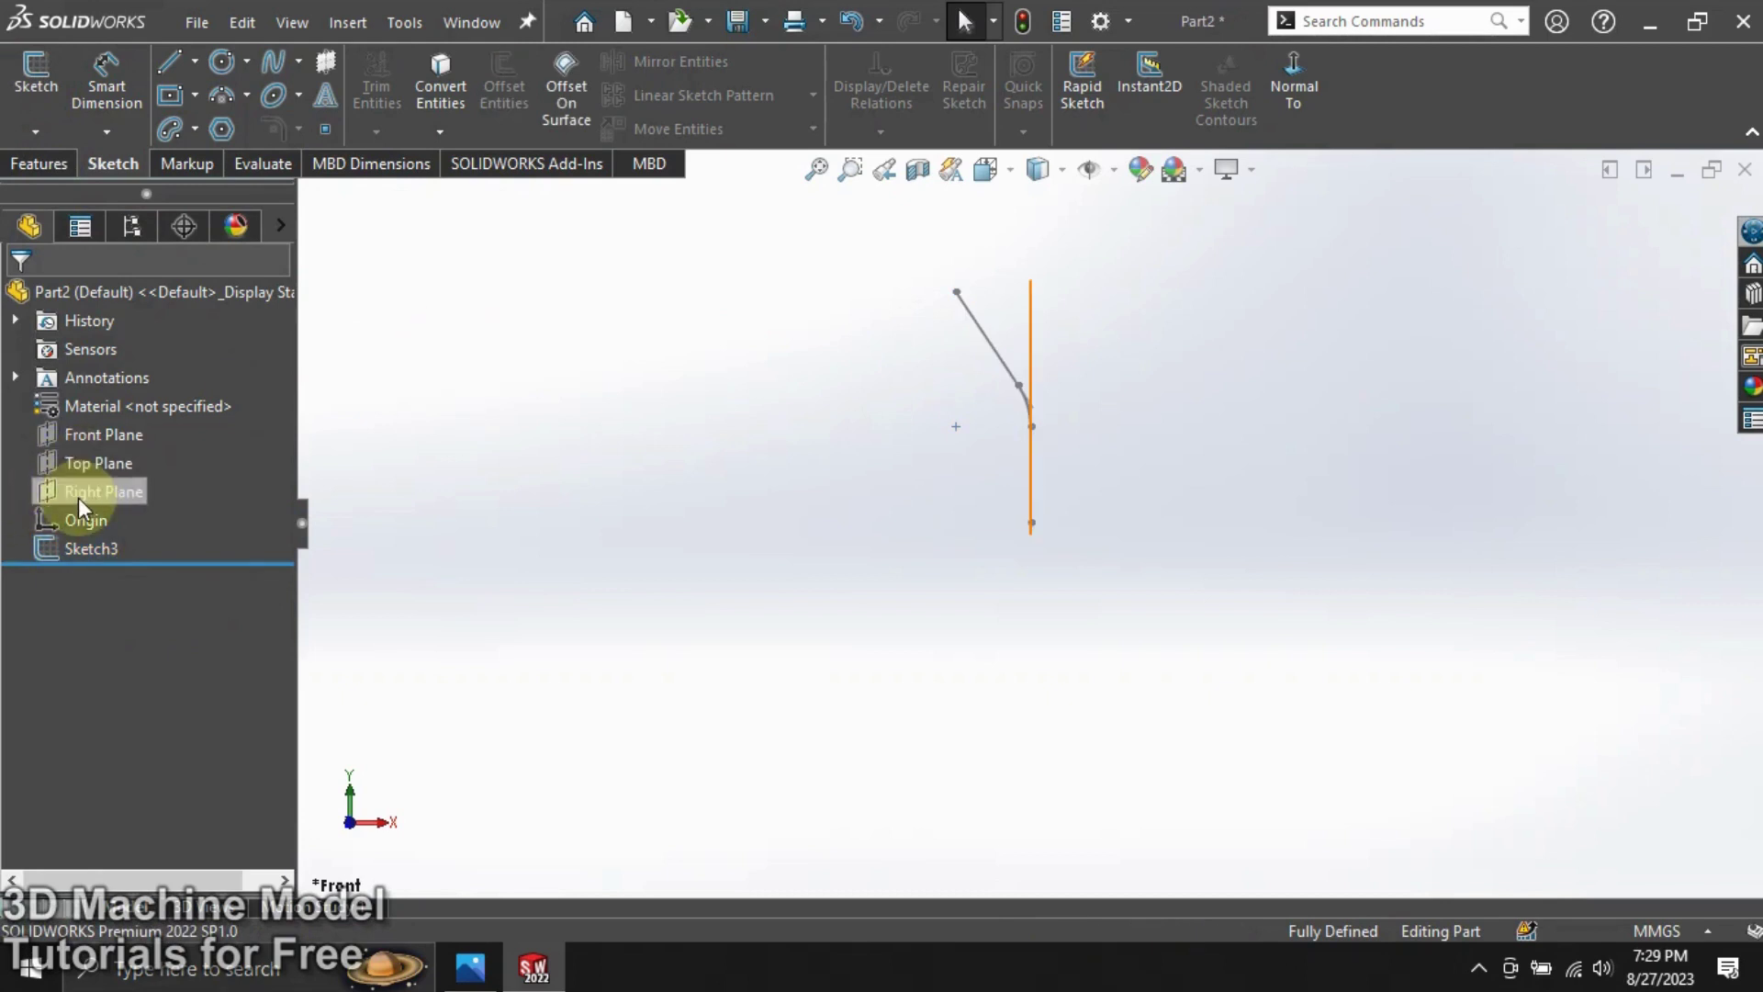
On the Right Plane, sketch a vertical line from the origin and a horizontal line running left.
{"action": "left_click", "coordinate": [101, 487]}
{"action": "left_click", "coordinate": [98, 449]}
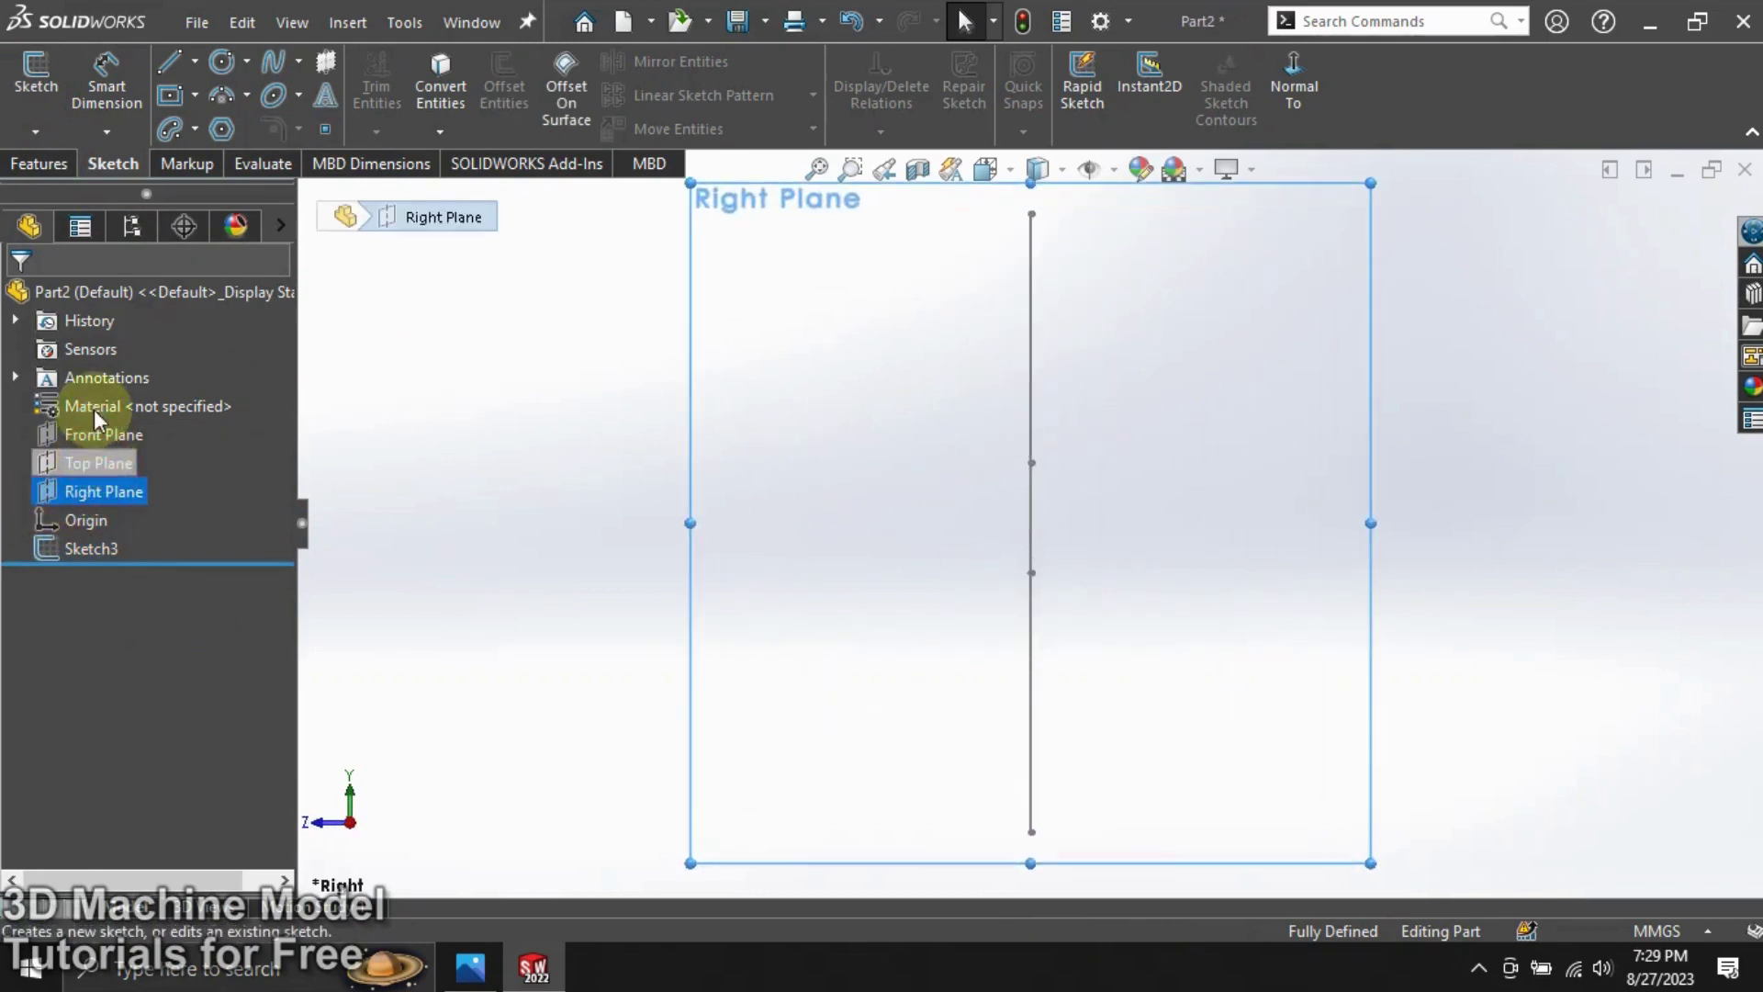
{"action": "left_click", "coordinate": [171, 62]}
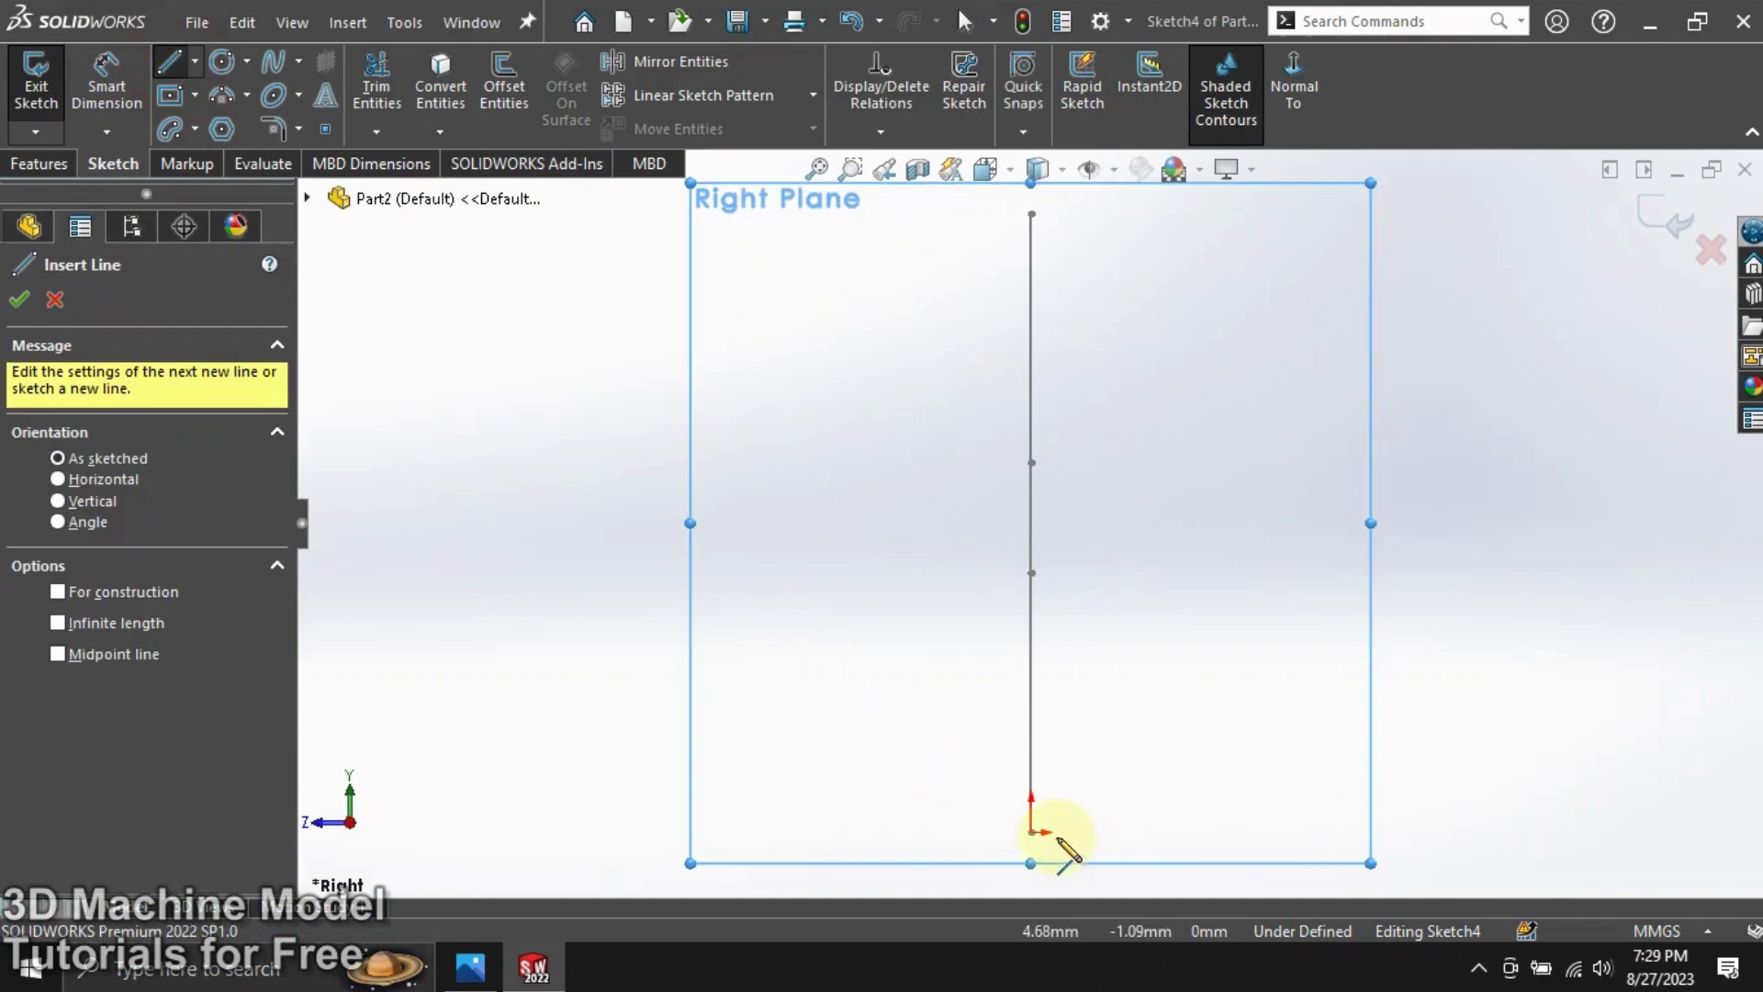
{"action": "left_click", "coordinate": [1030, 831]}
{"action": "left_click", "coordinate": [1030, 213]}
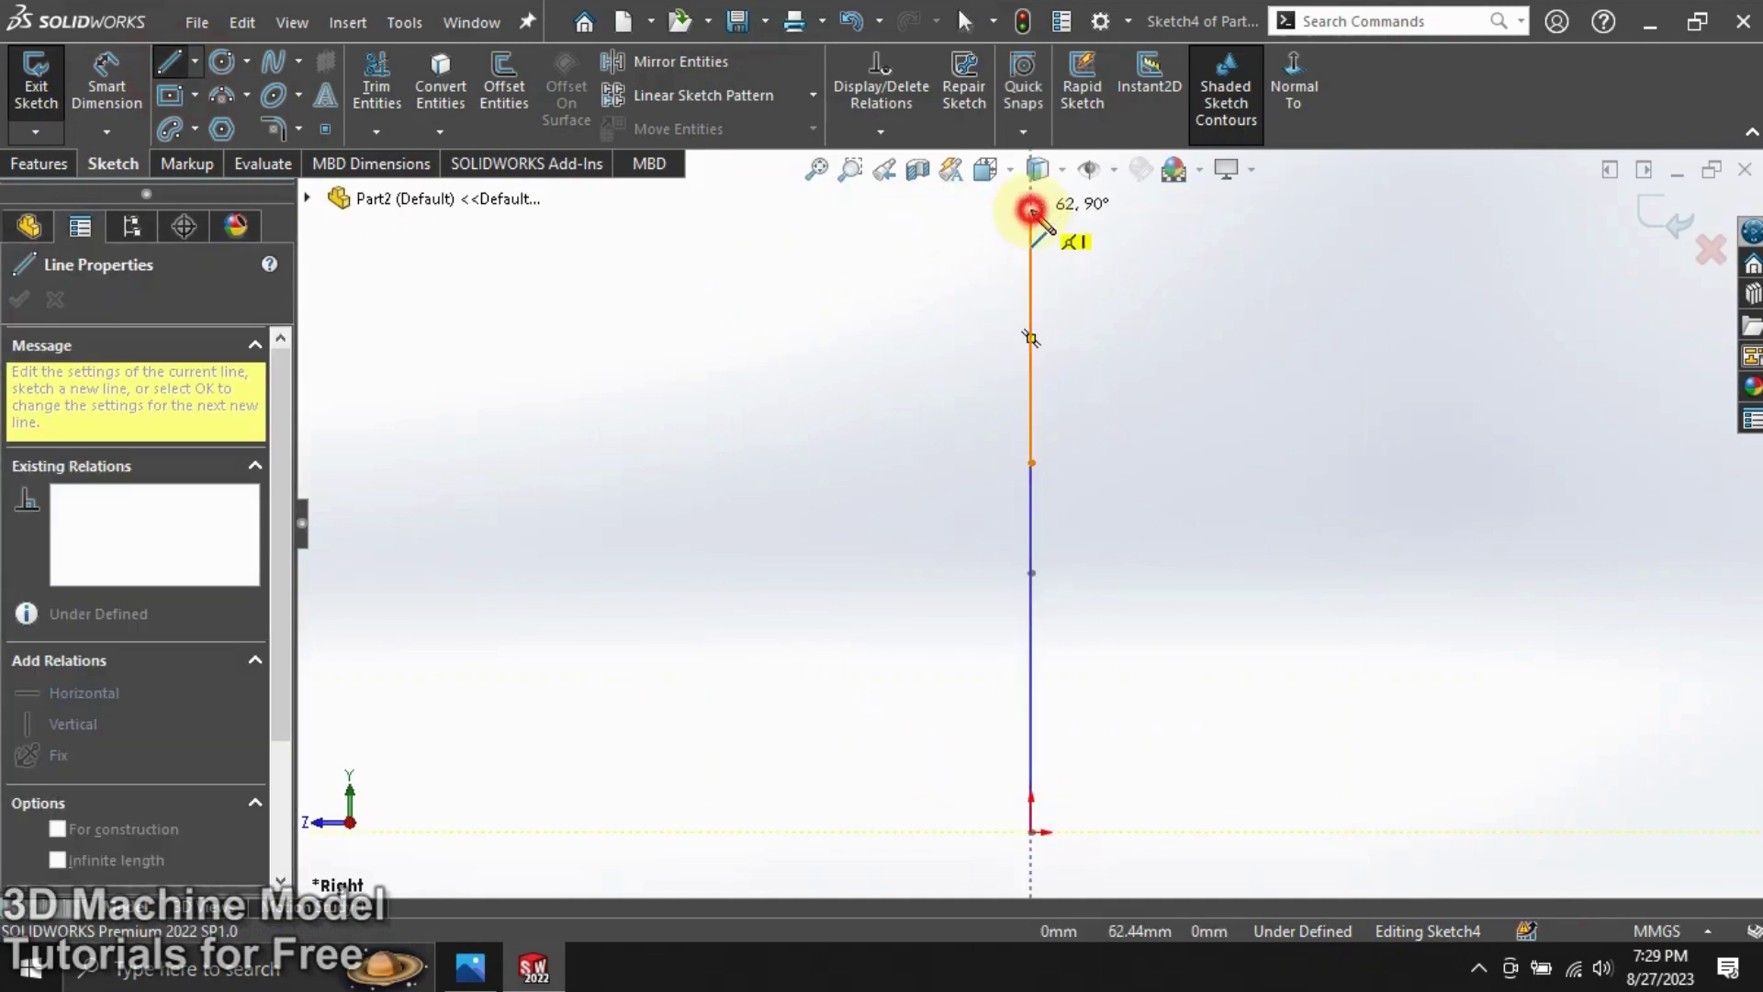
{"action": "left_click", "coordinate": [813, 213]}
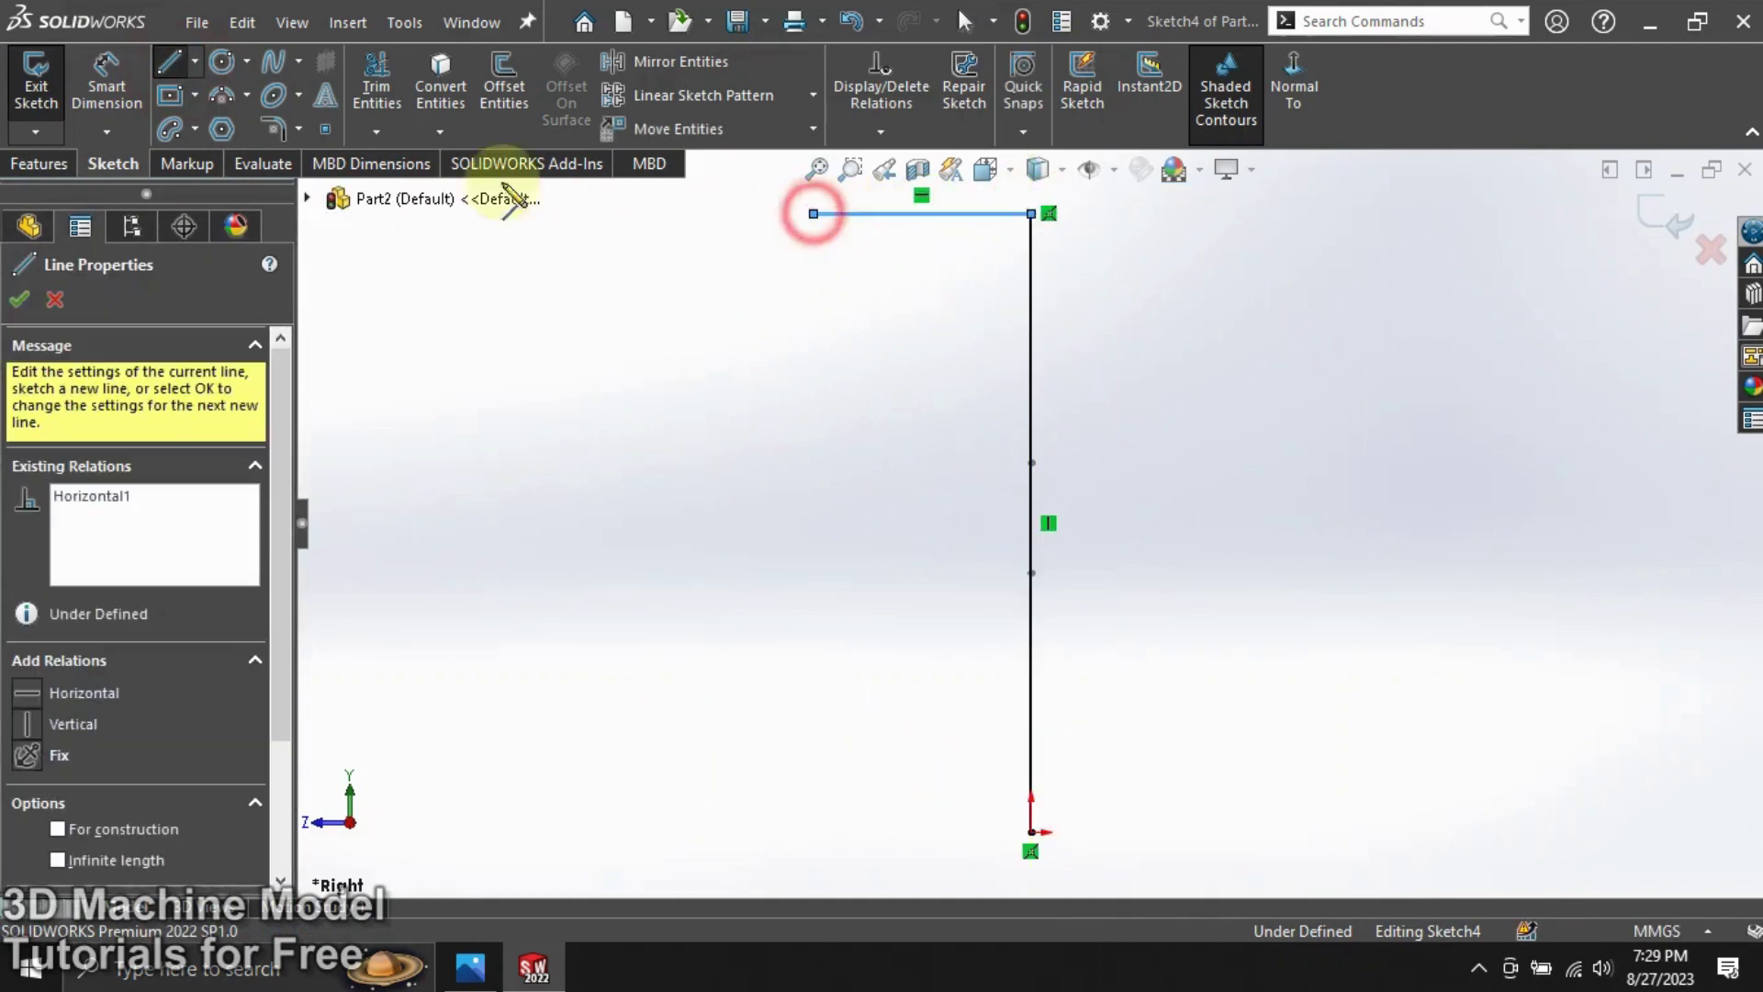
Dimension the top horizontal line to 30 mm.
{"action": "left_click", "coordinate": [106, 87]}
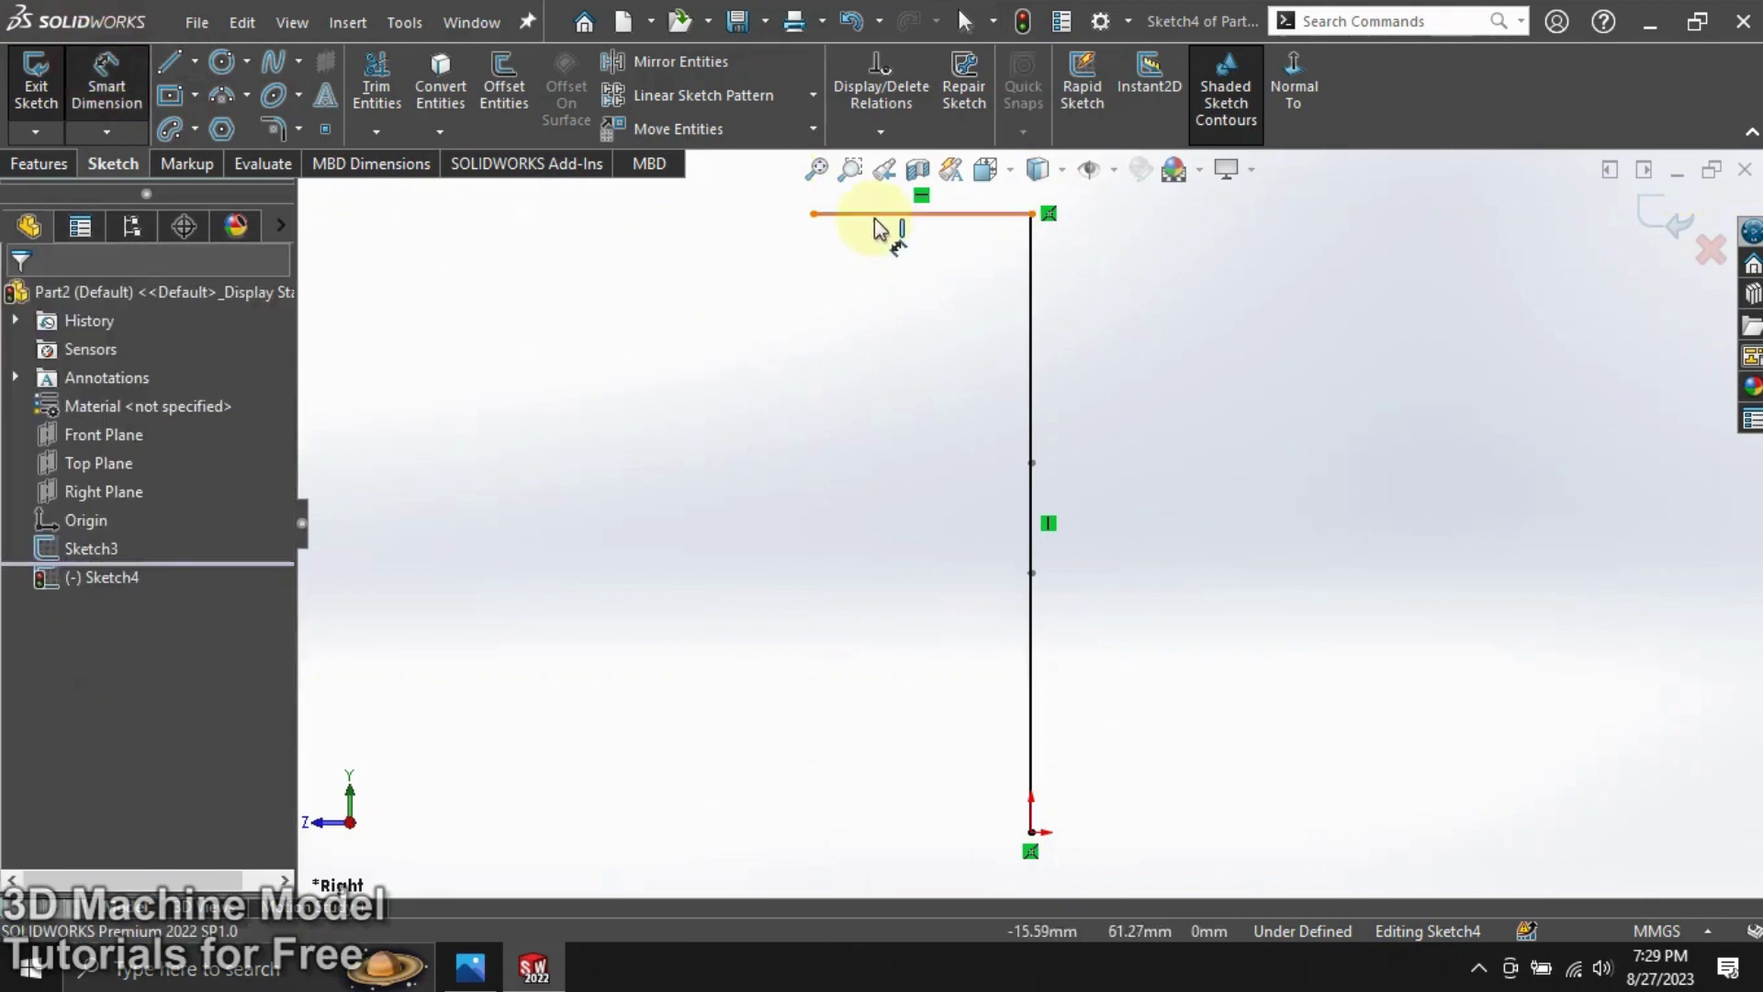
{"action": "left_click", "coordinate": [877, 220]}
{"action": "left_click", "coordinate": [868, 323]}
{"action": "type", "text": "3"}
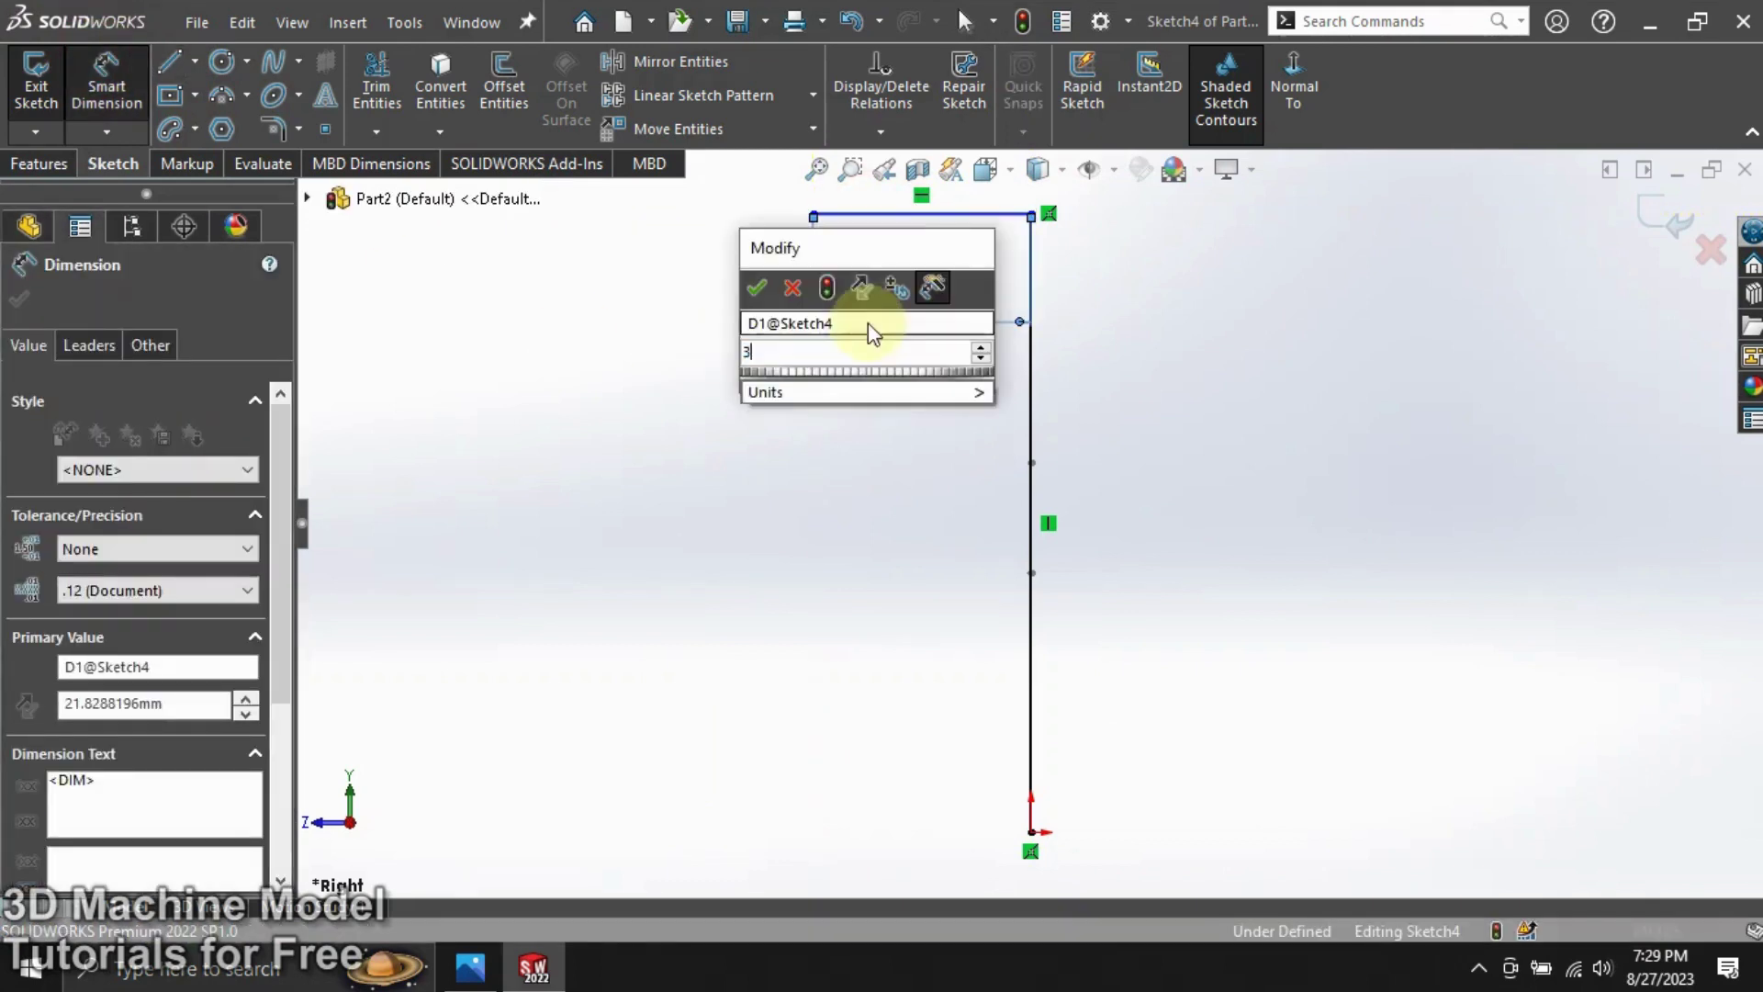
{"action": "type", "text": "0"}
{"action": "left_click", "coordinate": [757, 289]}
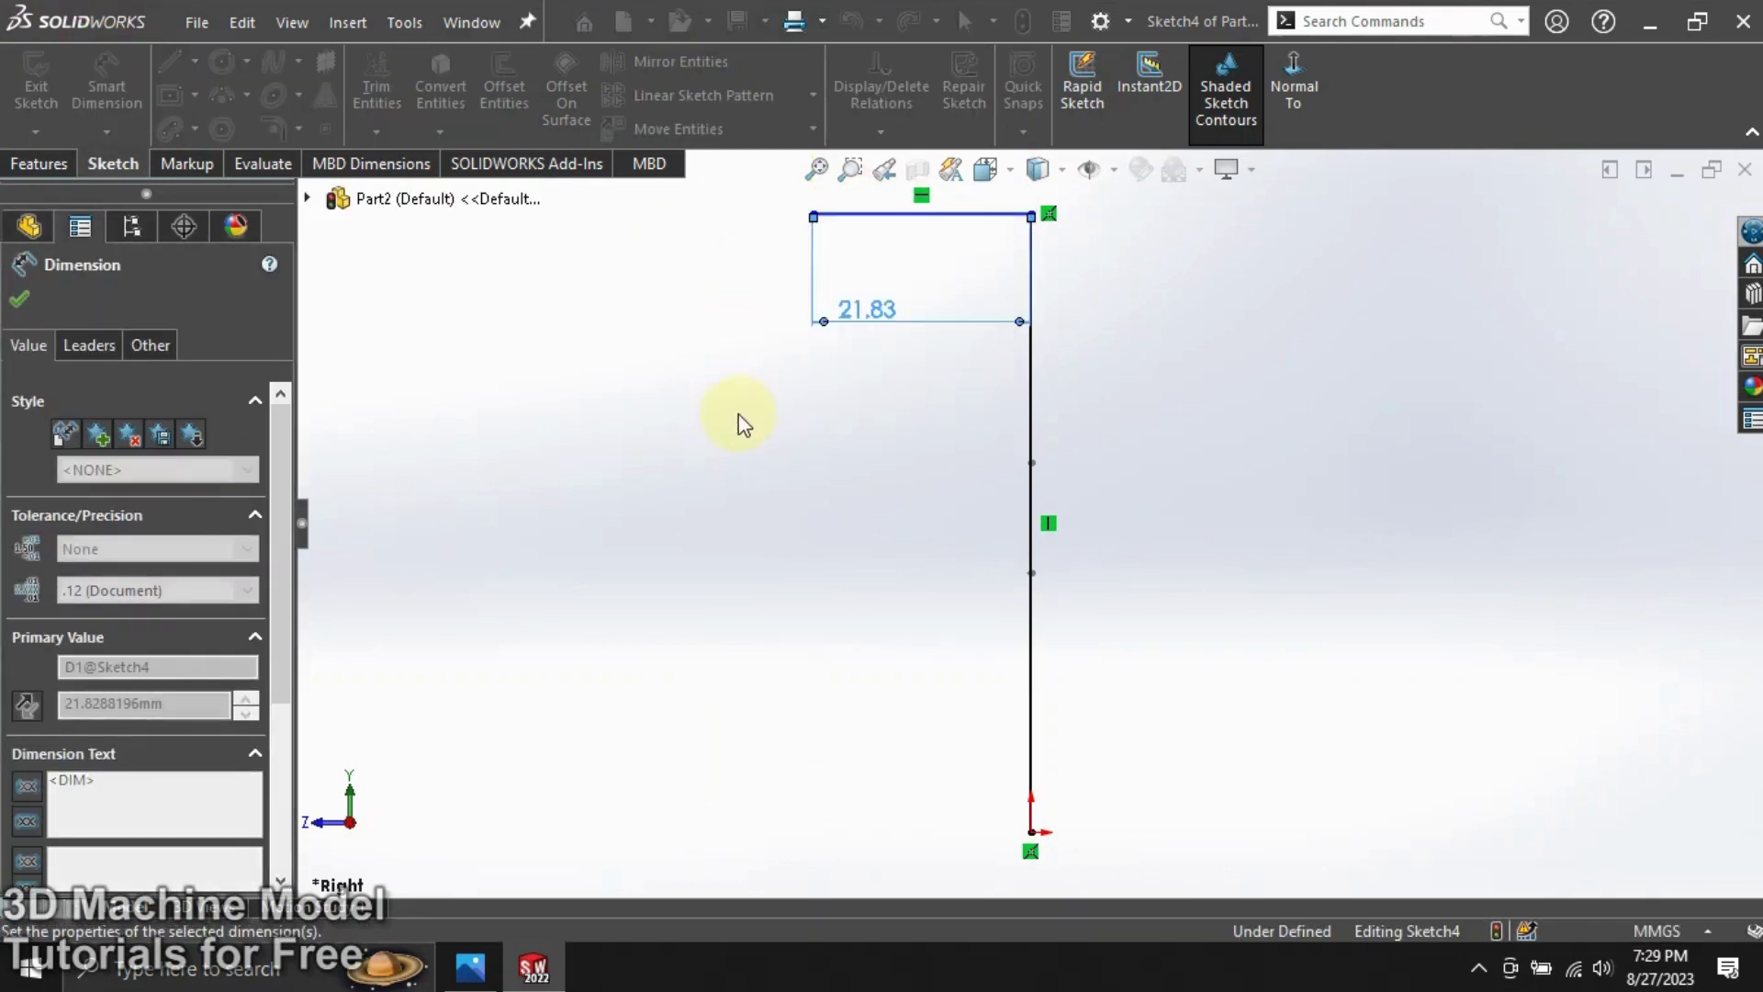
{"action": "left_click", "coordinate": [744, 424]}
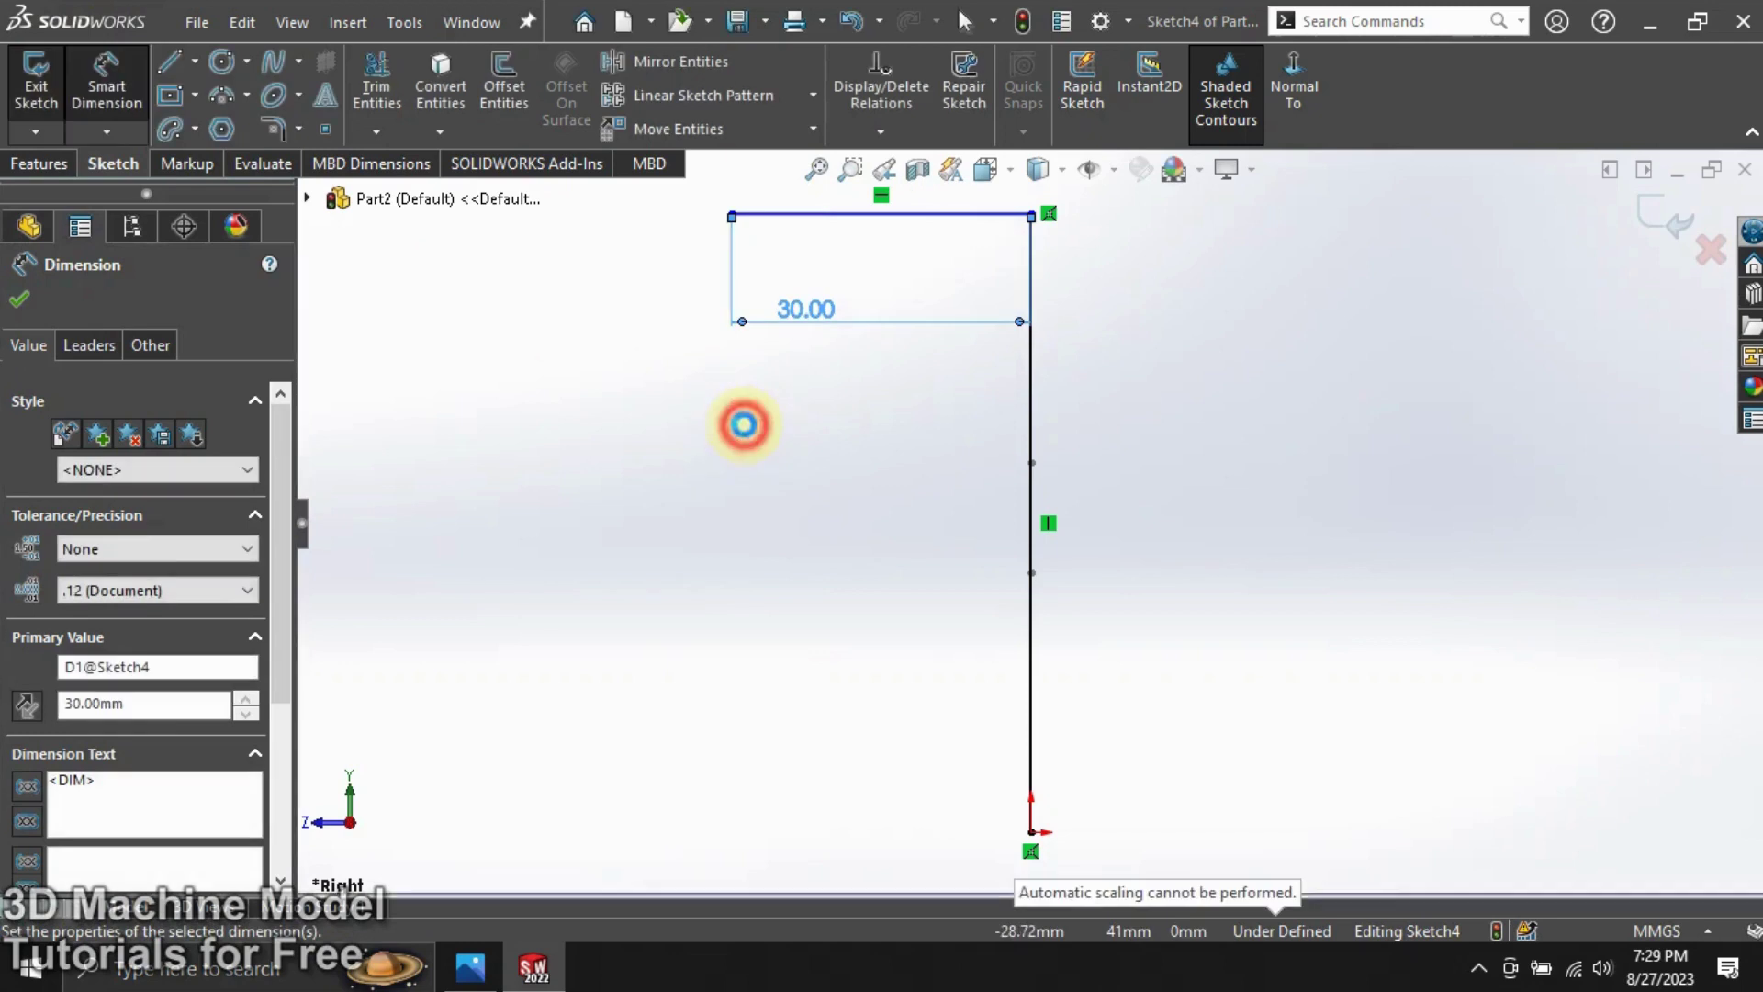
Fillet the top corner at 20 mm and close Sketch4.
{"action": "left_click", "coordinate": [298, 132]}
{"action": "left_click", "coordinate": [340, 161]}
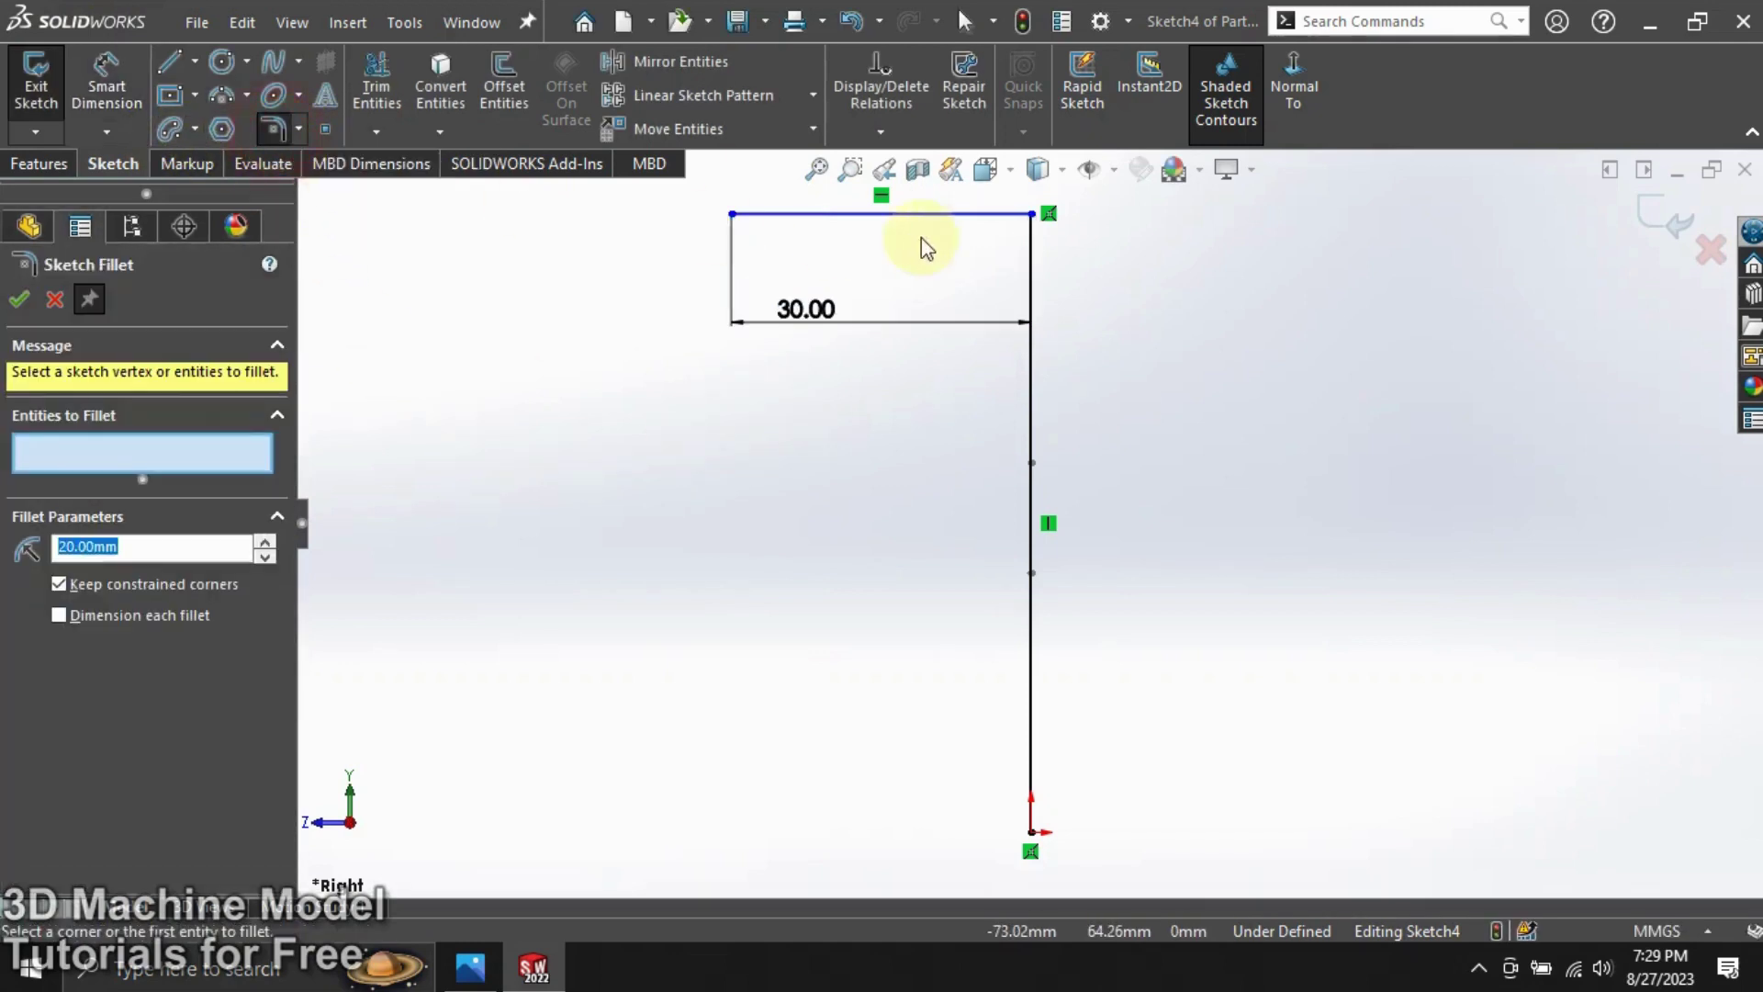
{"action": "left_click", "coordinate": [1031, 214]}
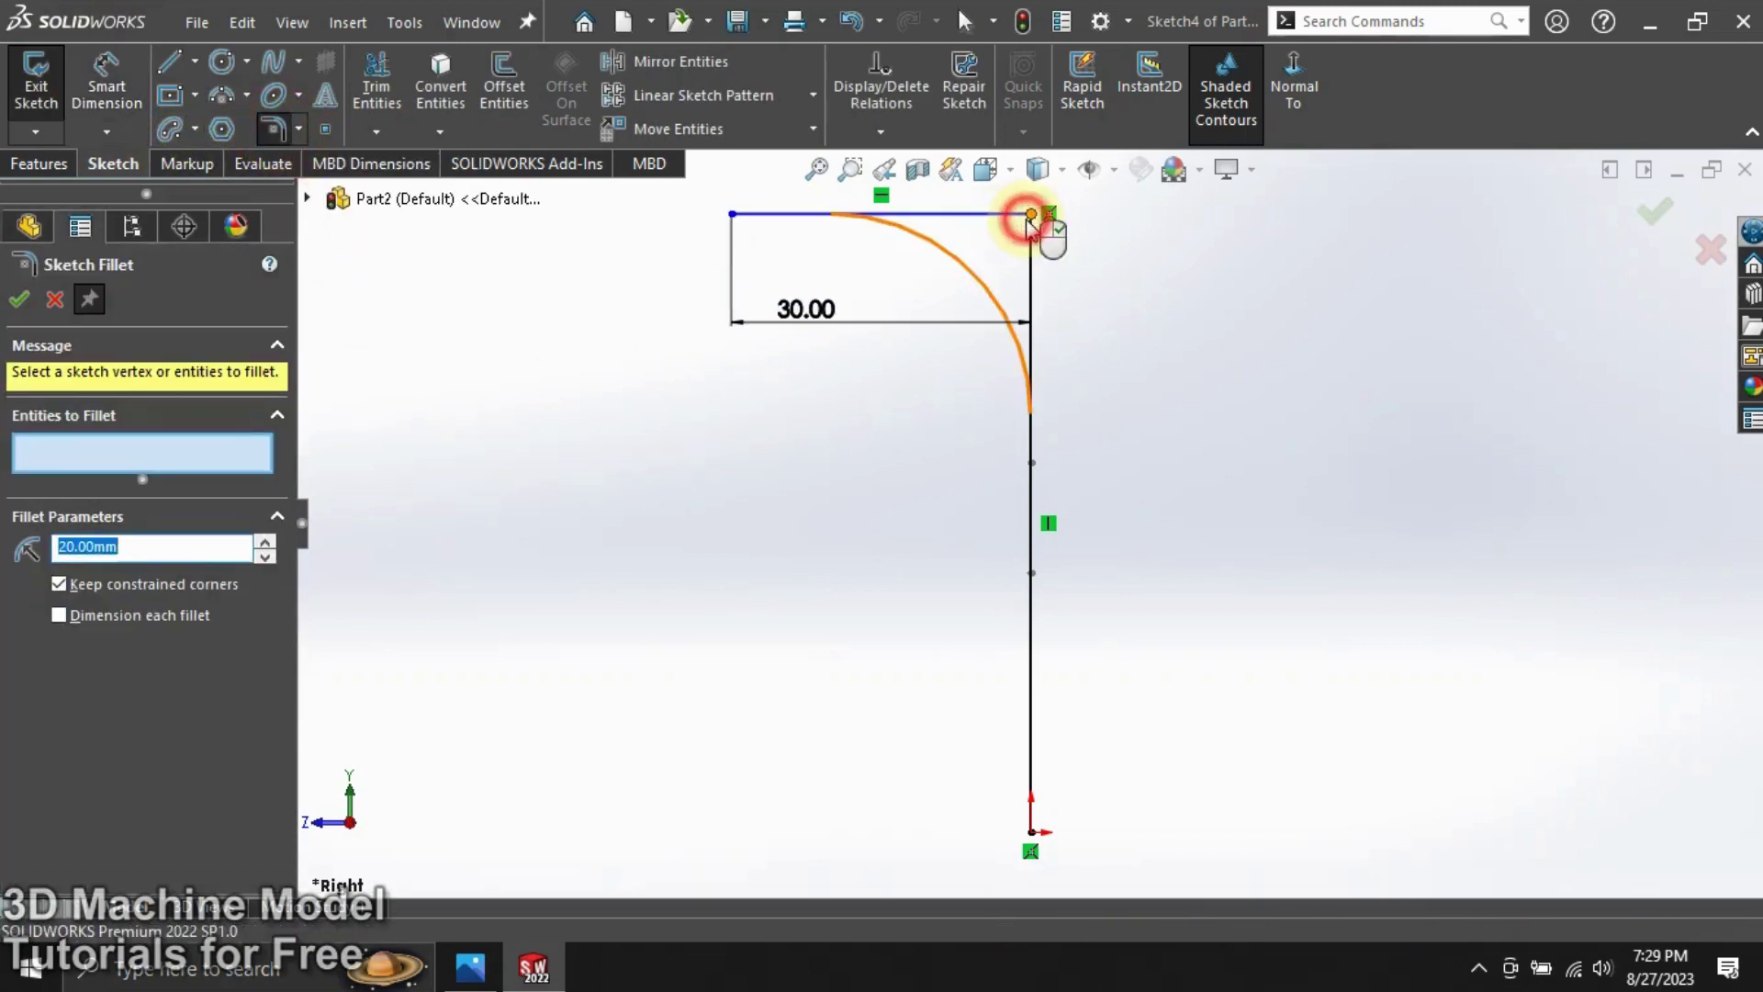
{"action": "left_click", "coordinate": [21, 312]}
{"action": "left_click", "coordinate": [26, 298]}
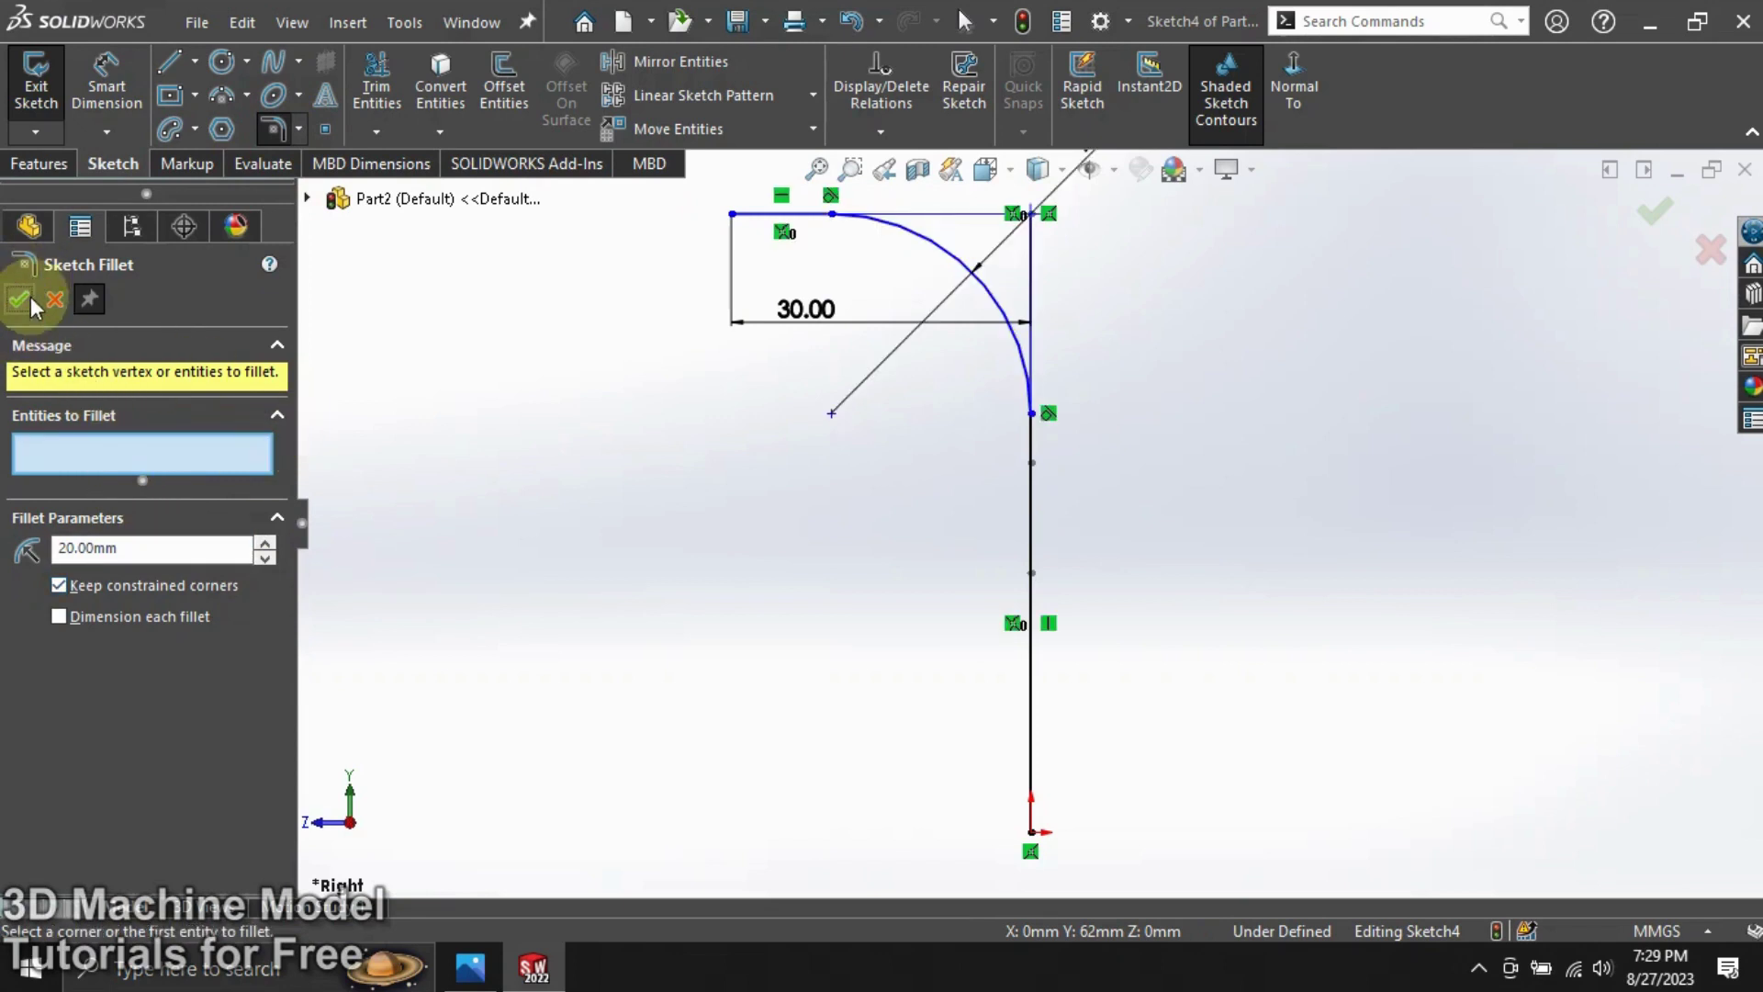
{"action": "left_click", "coordinate": [456, 382]}
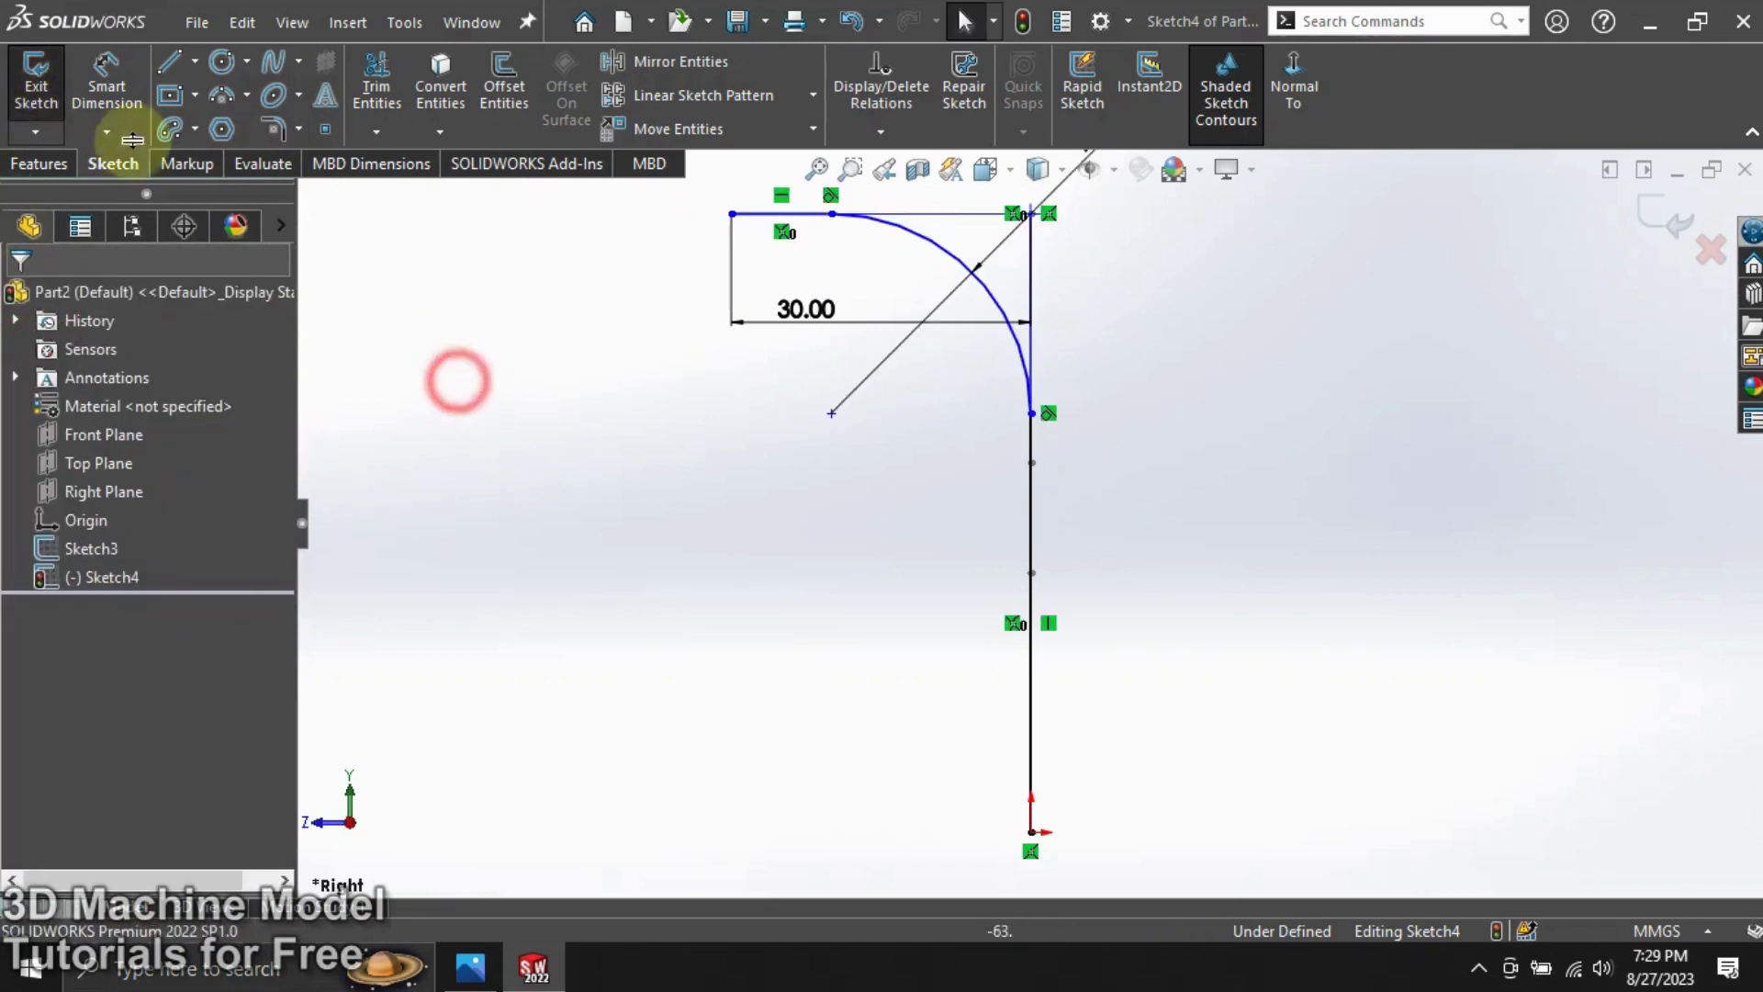
{"action": "left_click", "coordinate": [37, 81]}
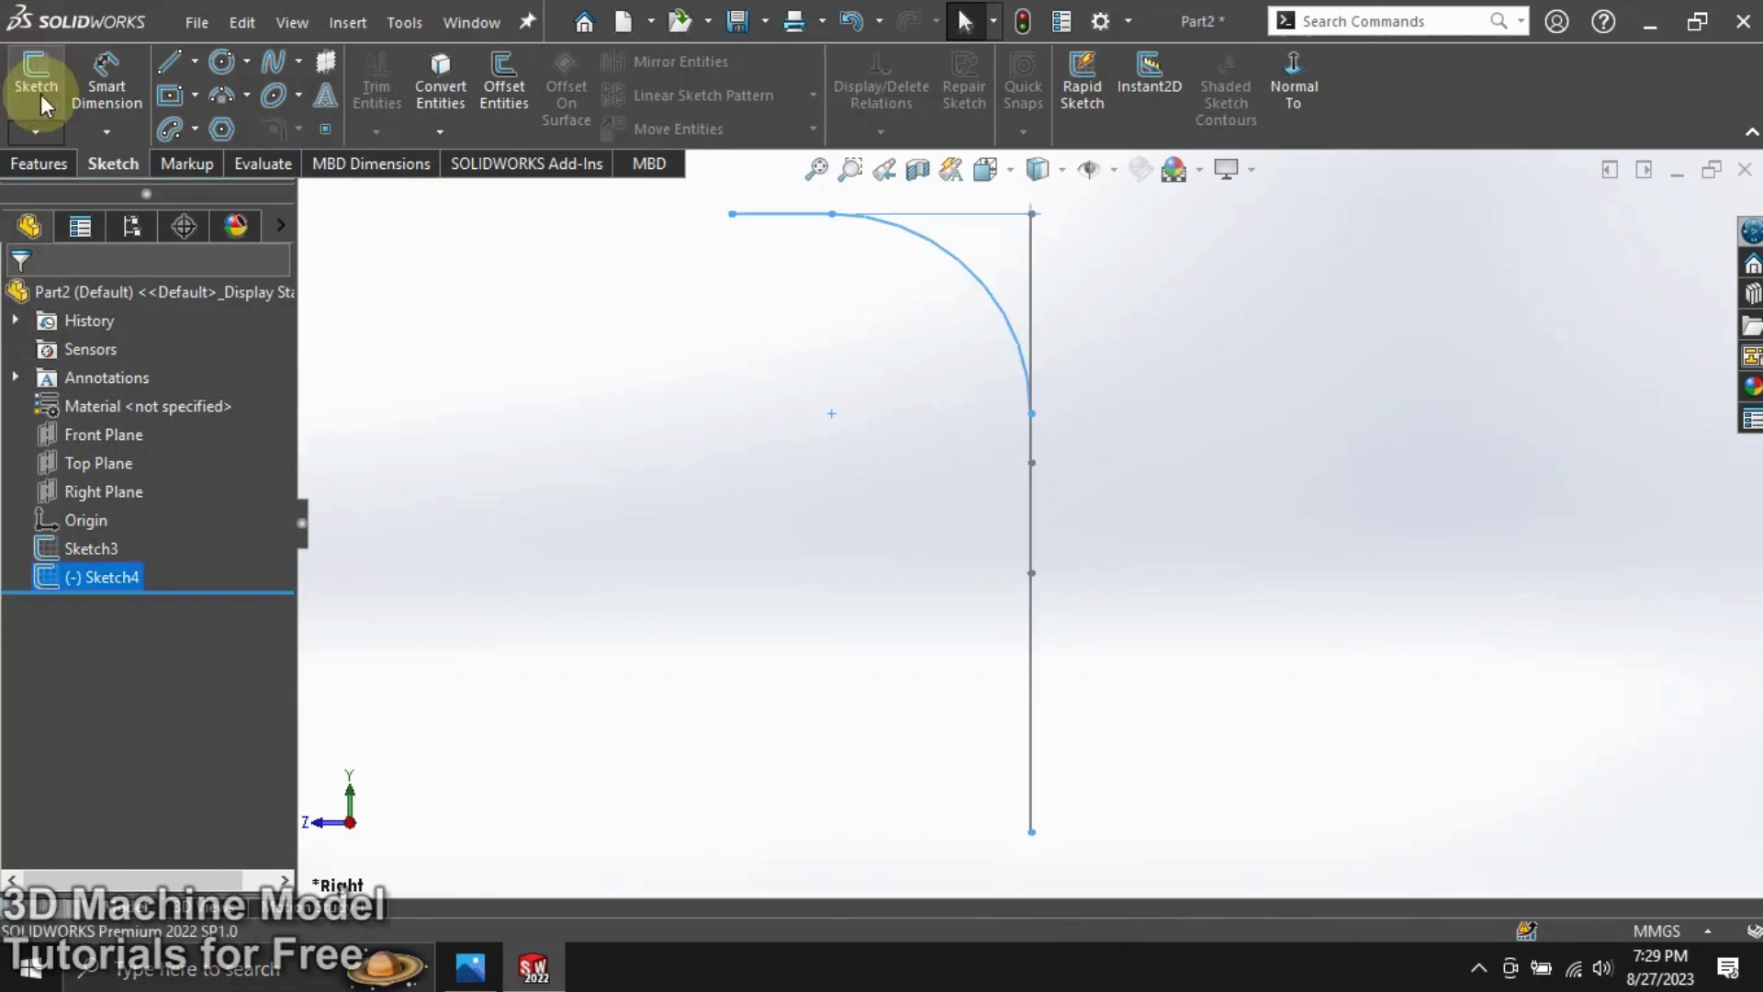
{"action": "left_click", "coordinate": [509, 365]}
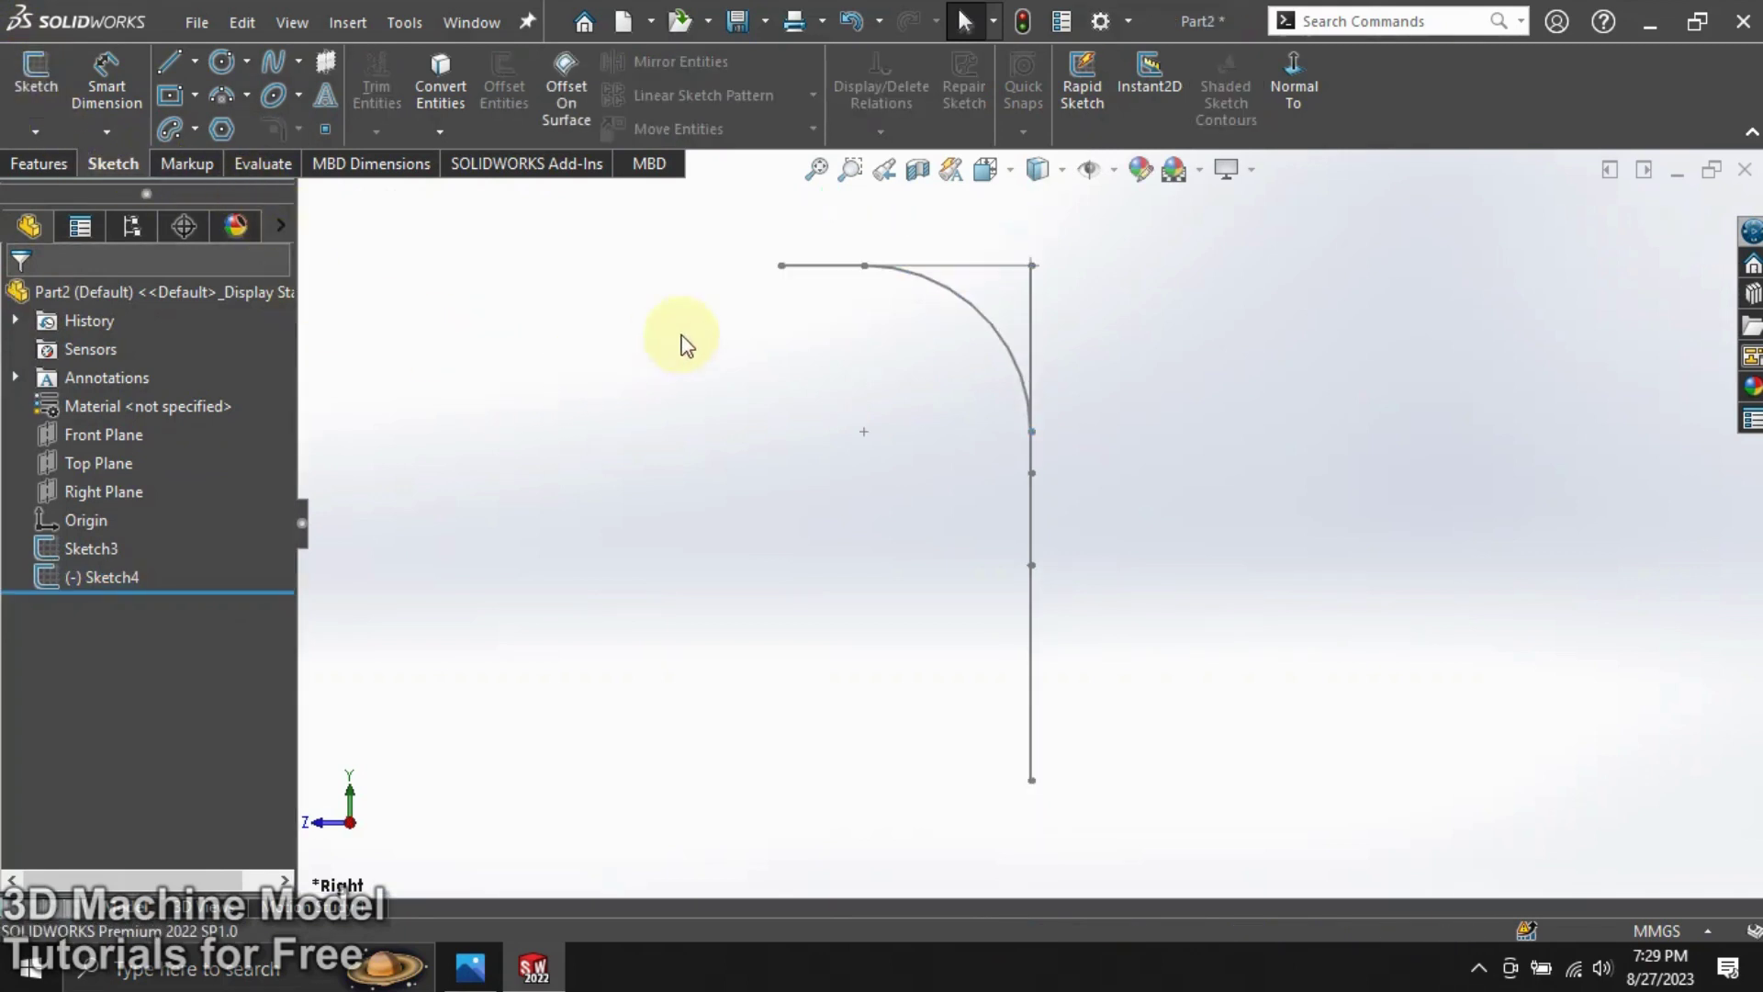
Create a Sketch on sketch projected curve from Sketch4 and Sketch3, producing Curve2.
{"action": "left_click", "coordinate": [42, 163]}
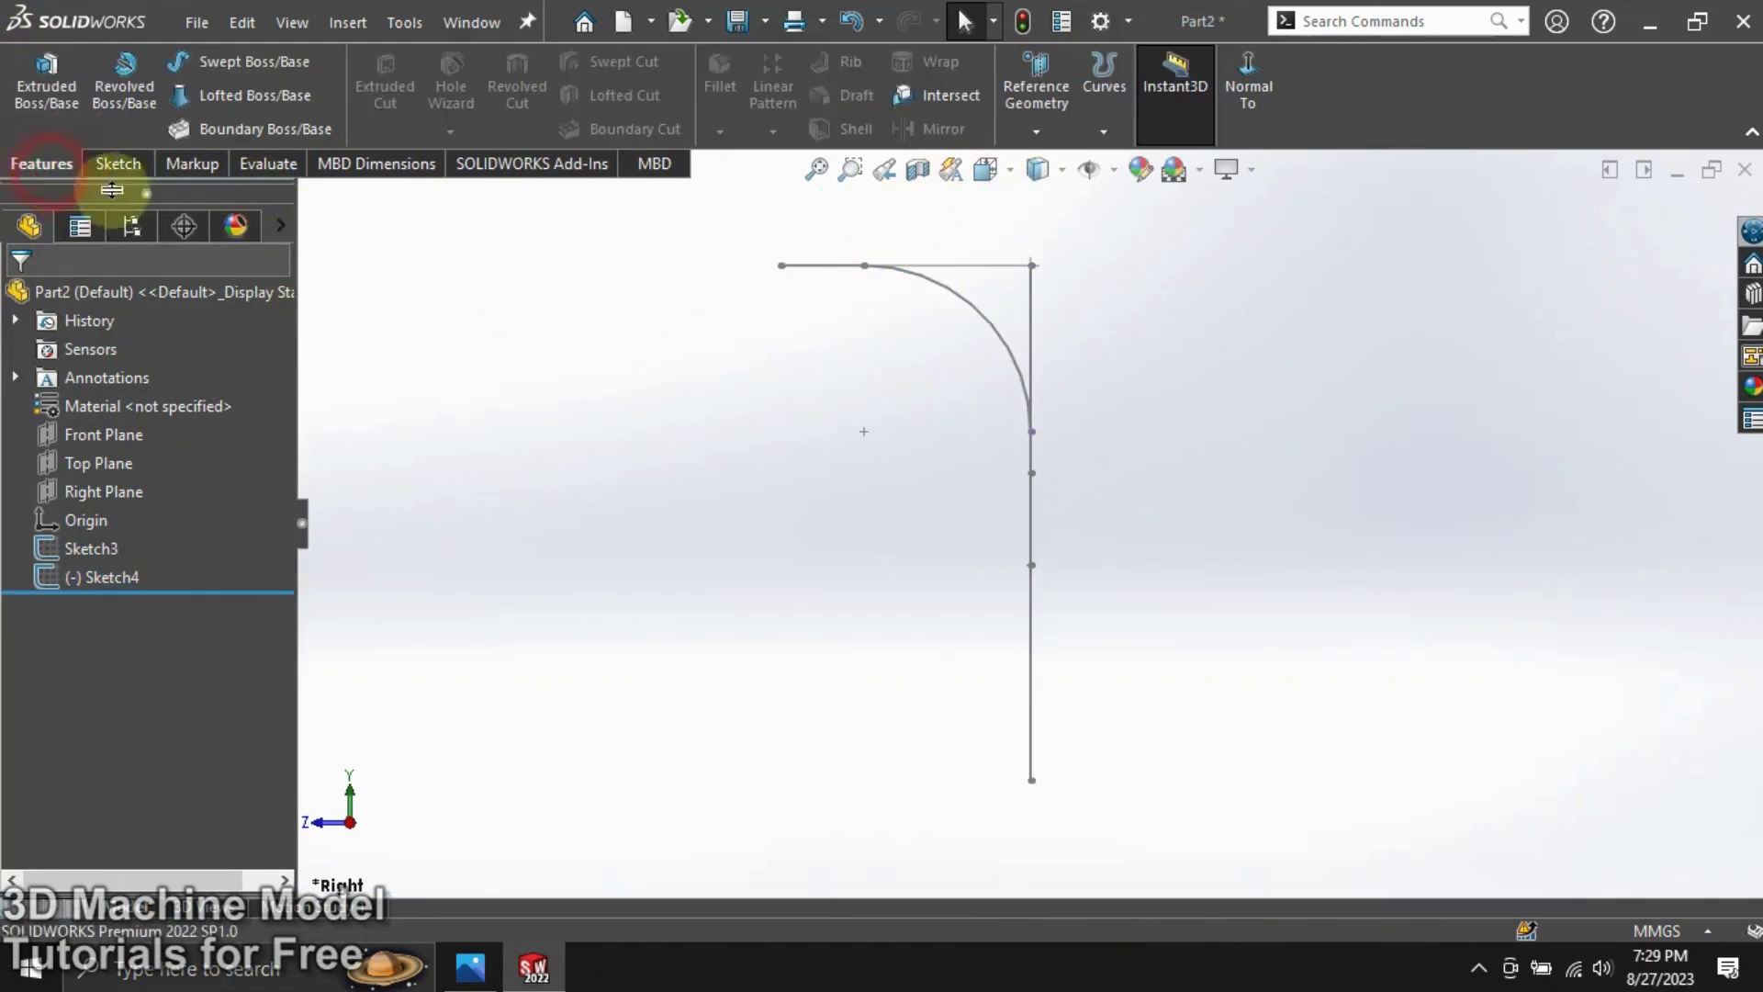
{"action": "left_click", "coordinate": [1103, 131]}
{"action": "left_click", "coordinate": [1118, 162]}
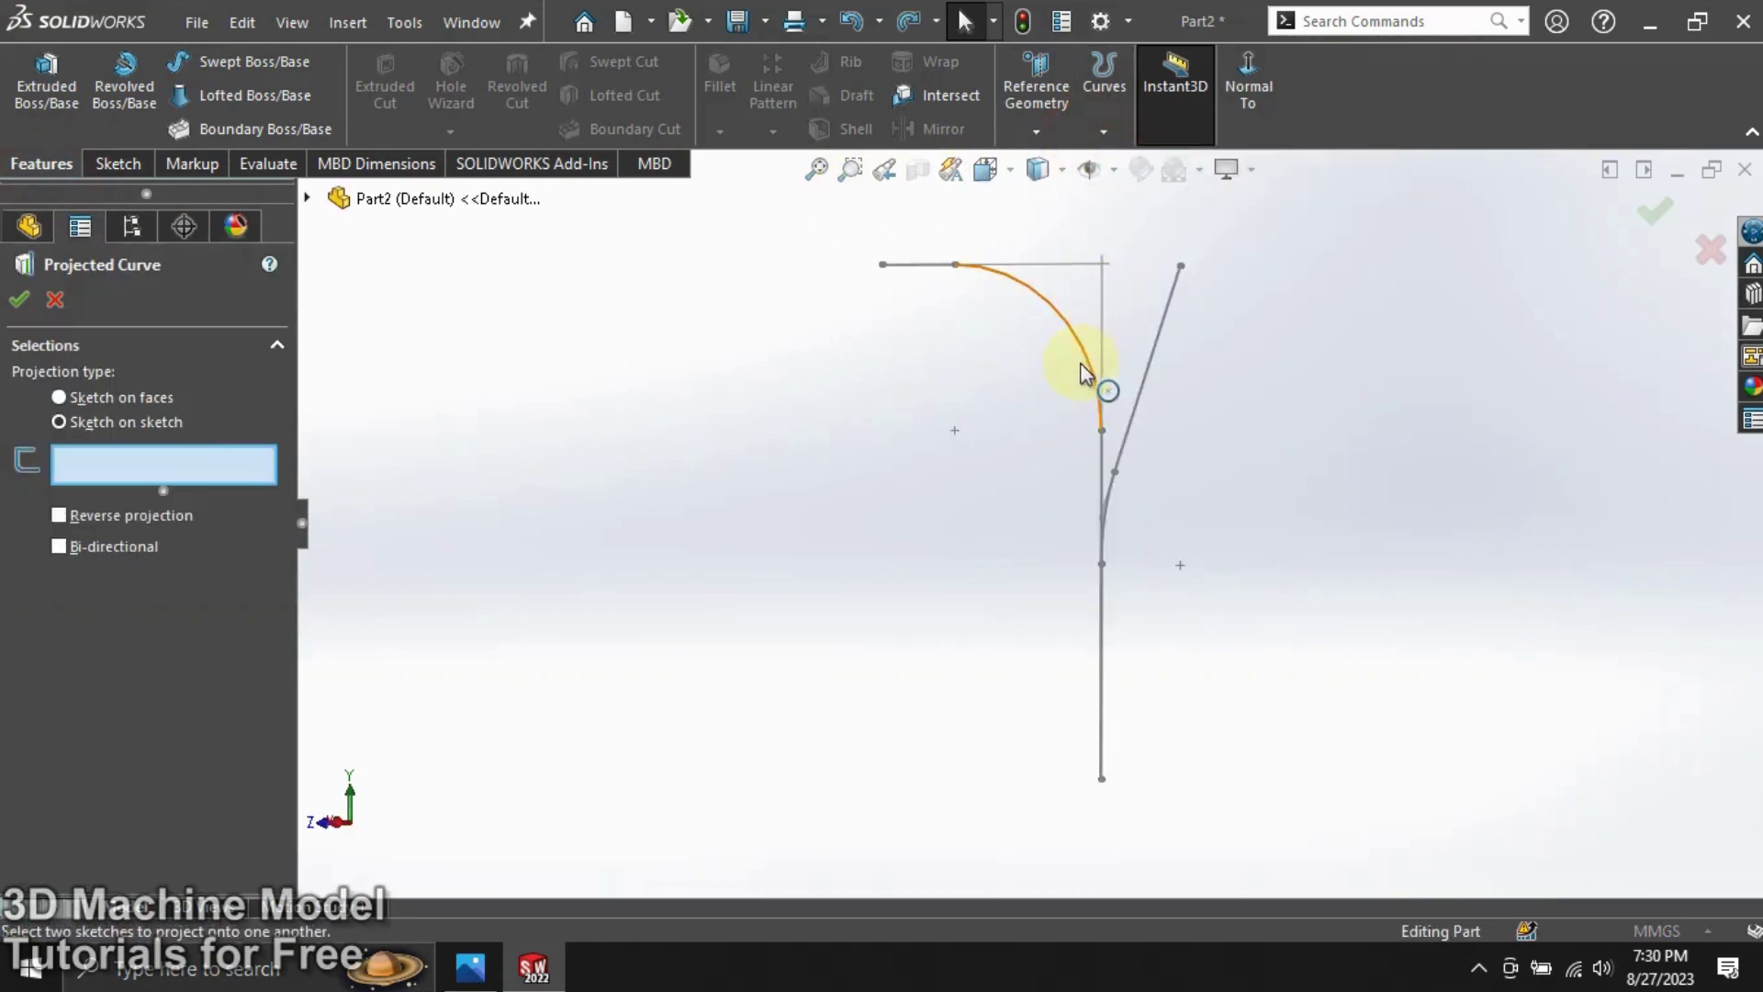
{"action": "left_click", "coordinate": [1084, 353]}
{"action": "left_click", "coordinate": [1159, 345]}
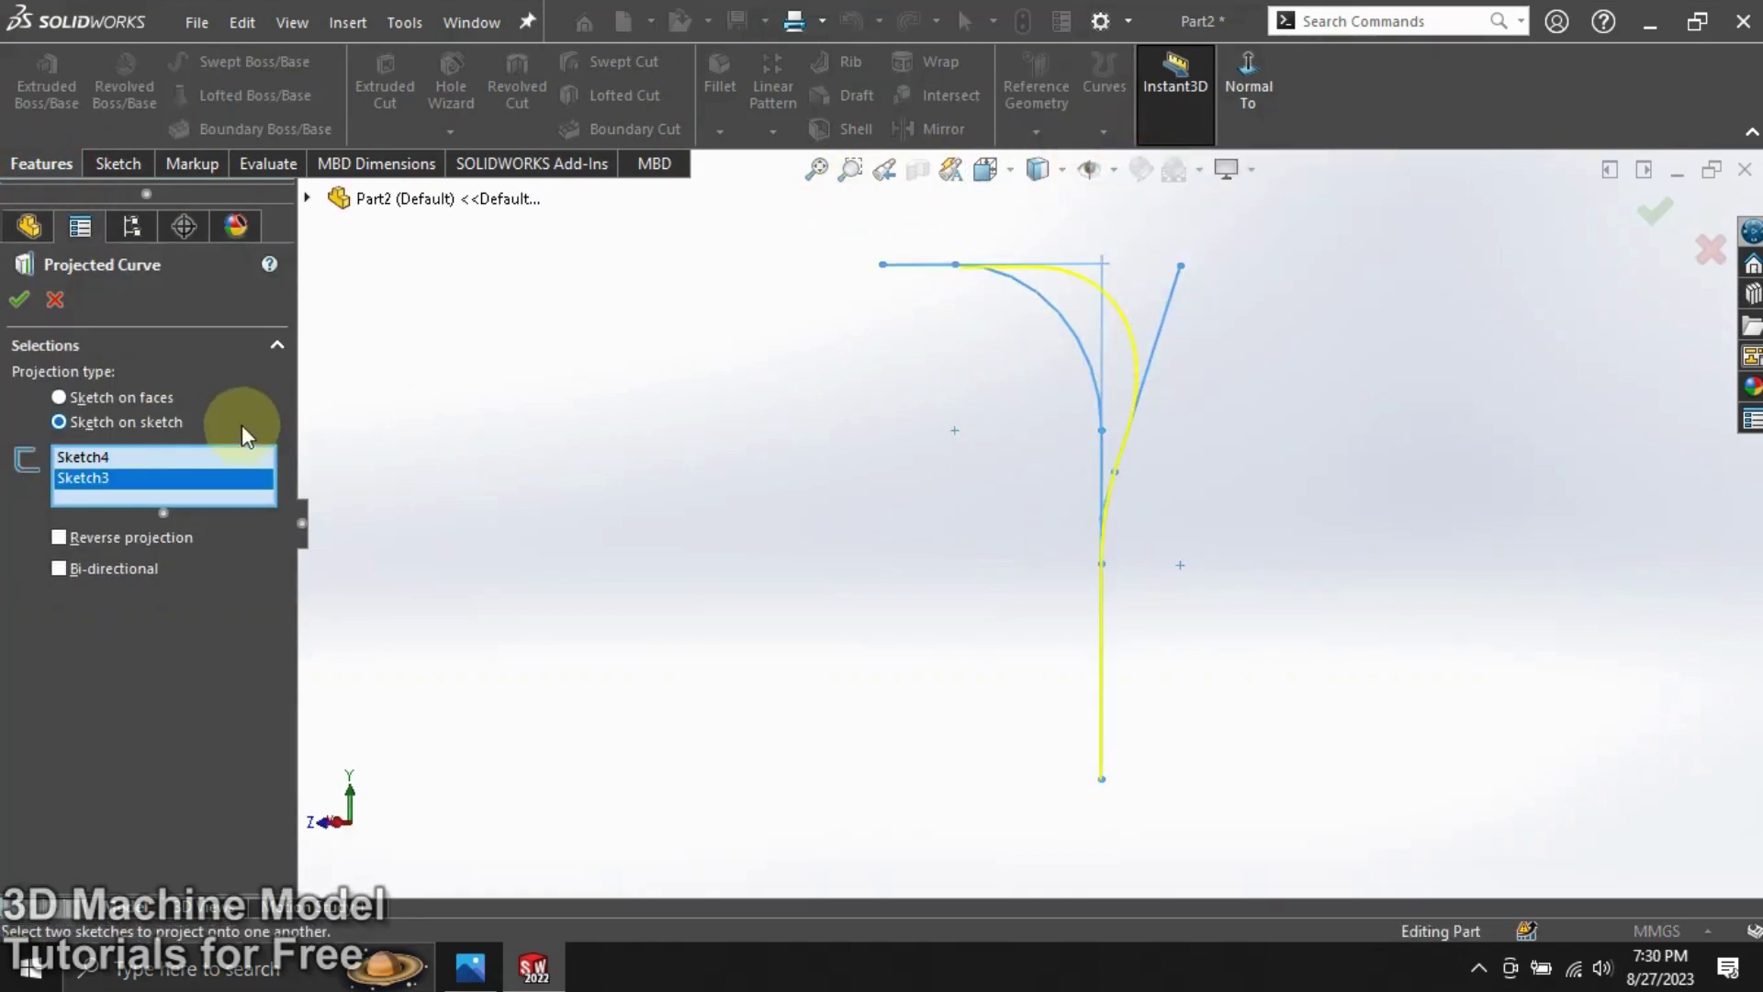
{"action": "left_click", "coordinate": [16, 301]}
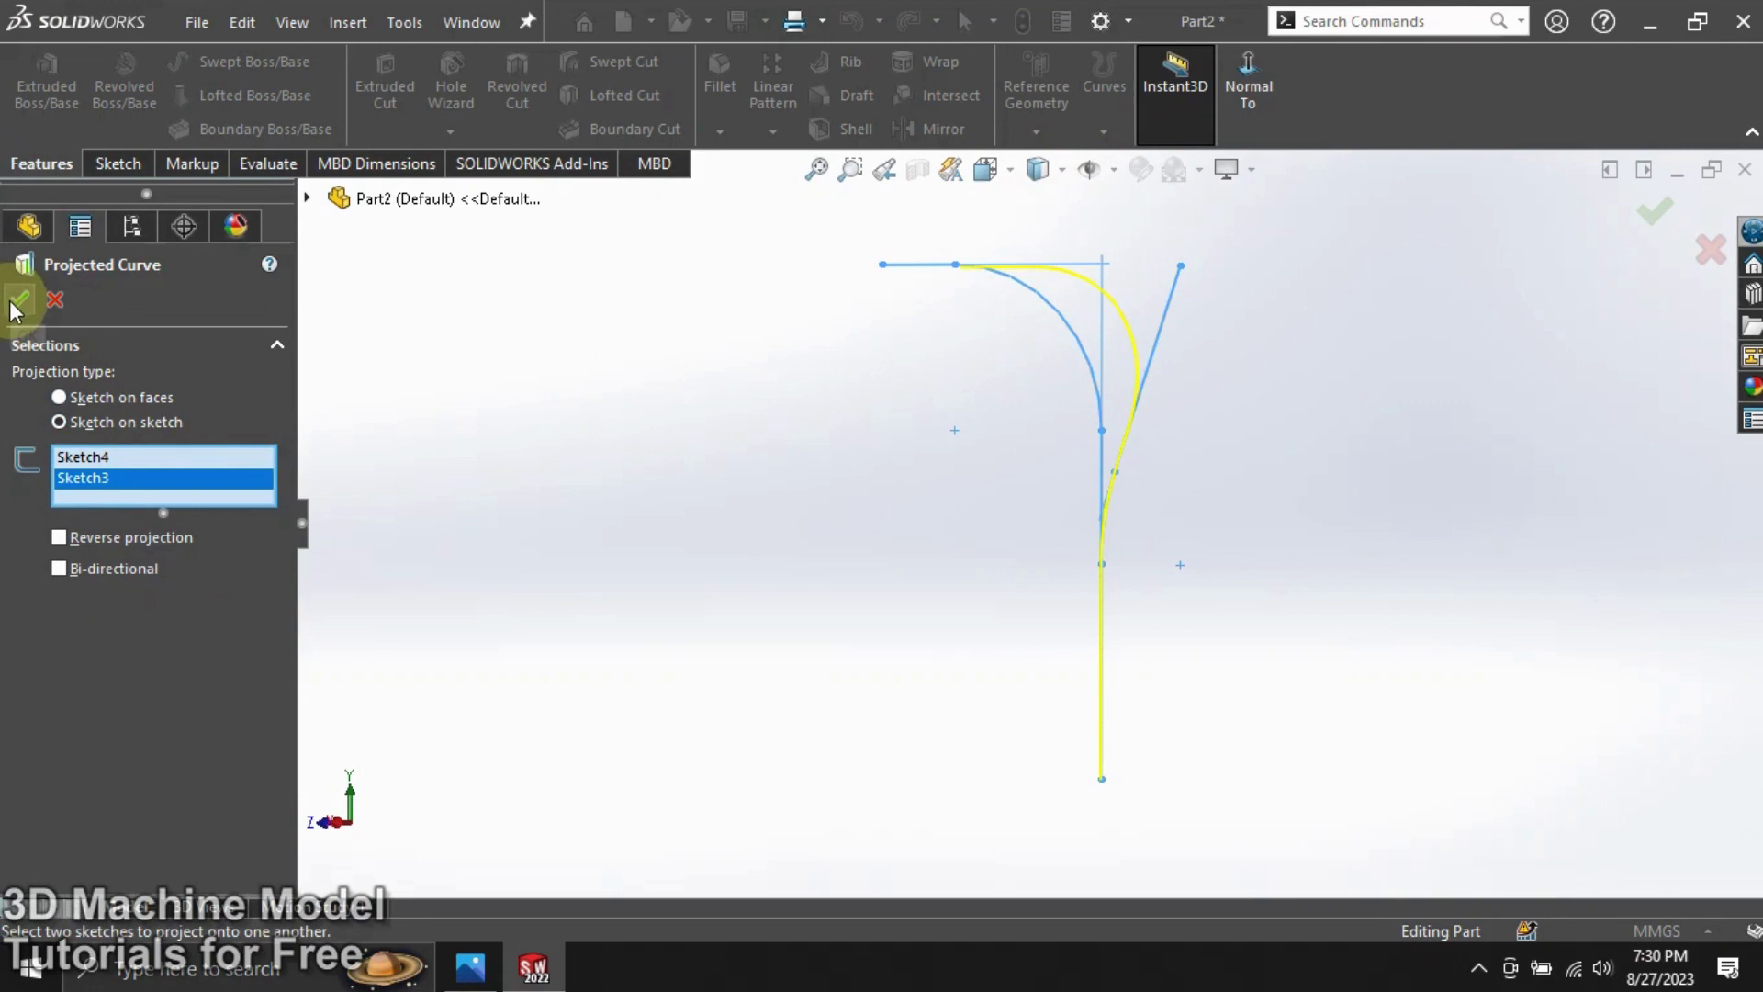
{"action": "left_click", "coordinate": [649, 361]}
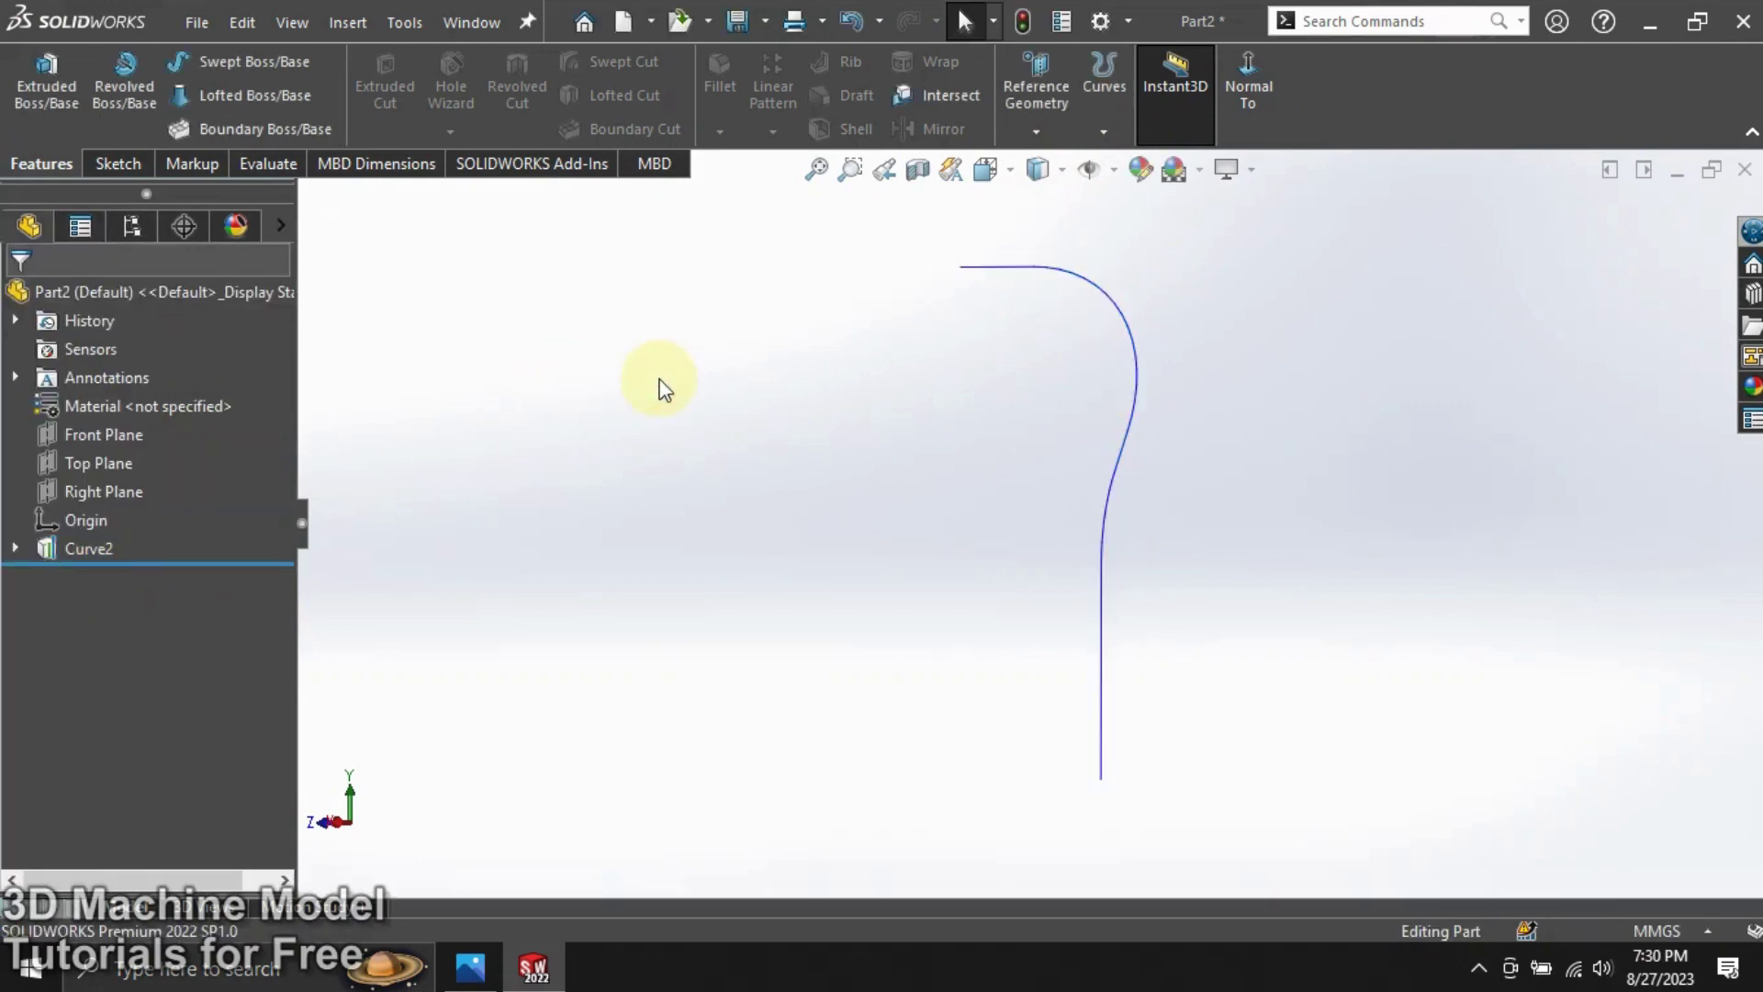
Sweep a 15 mm circular profile along Curve2 into Sweep1, then hide Curve2.
{"action": "left_click", "coordinate": [230, 62]}
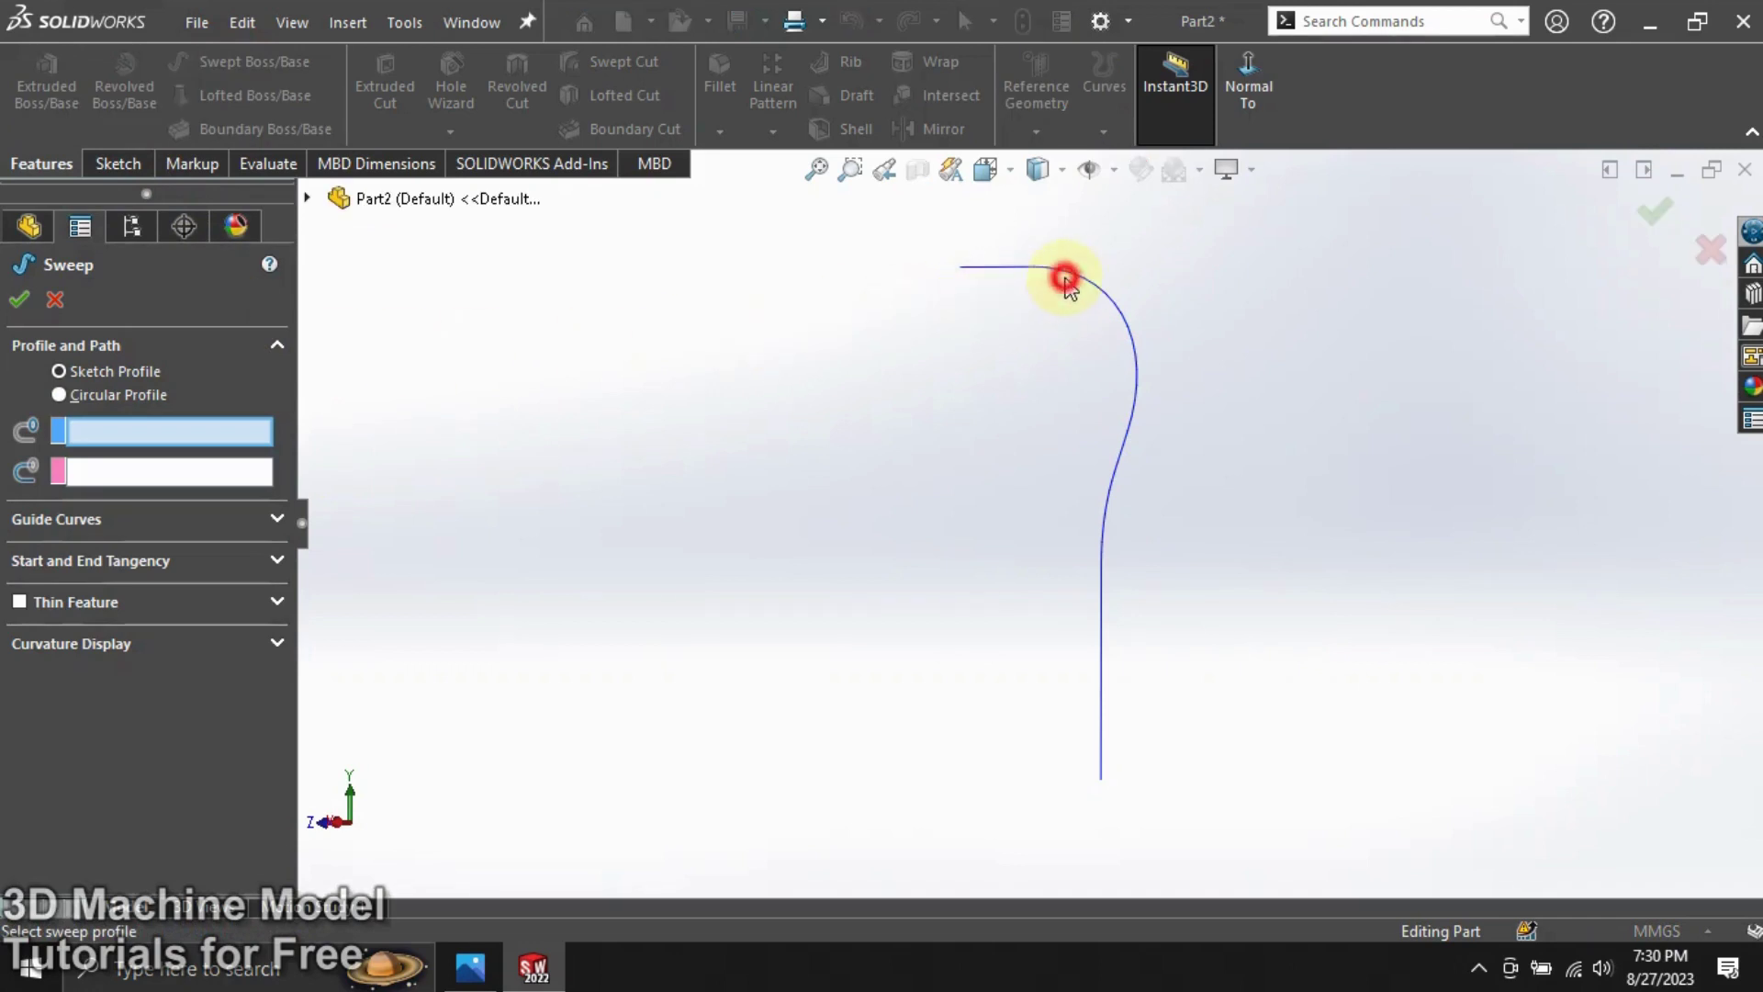
{"action": "left_click", "coordinate": [149, 395]}
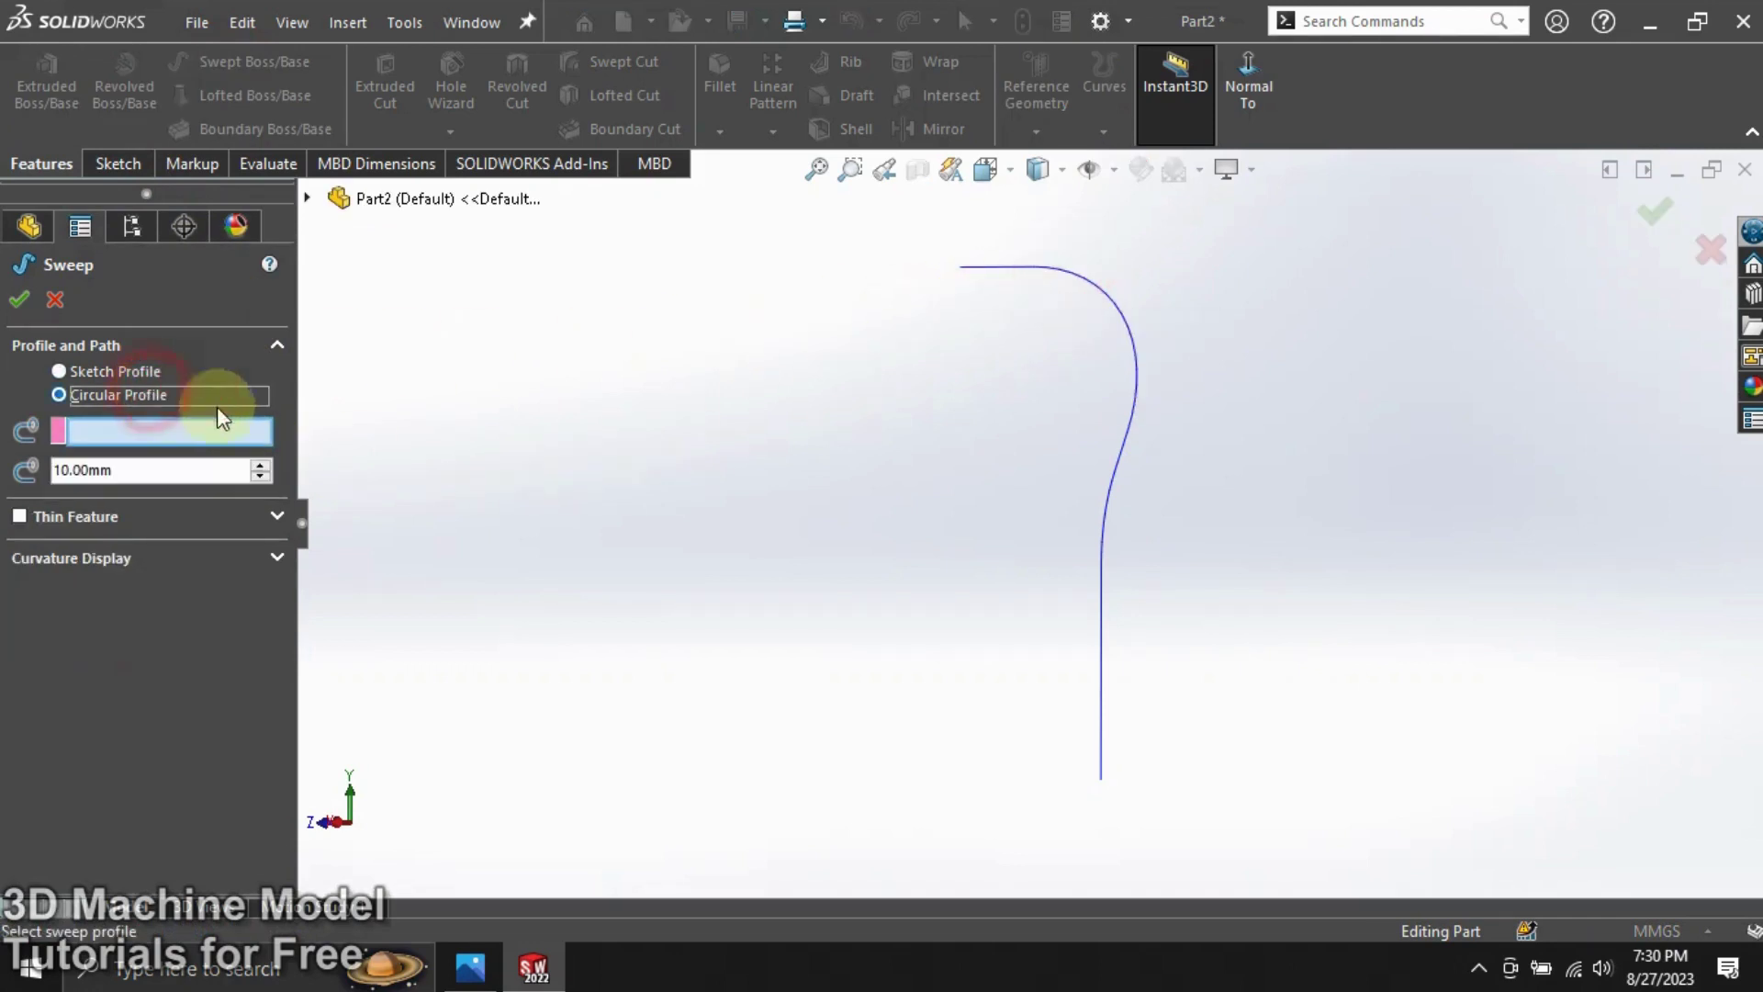
{"action": "left_click", "coordinate": [1047, 271]}
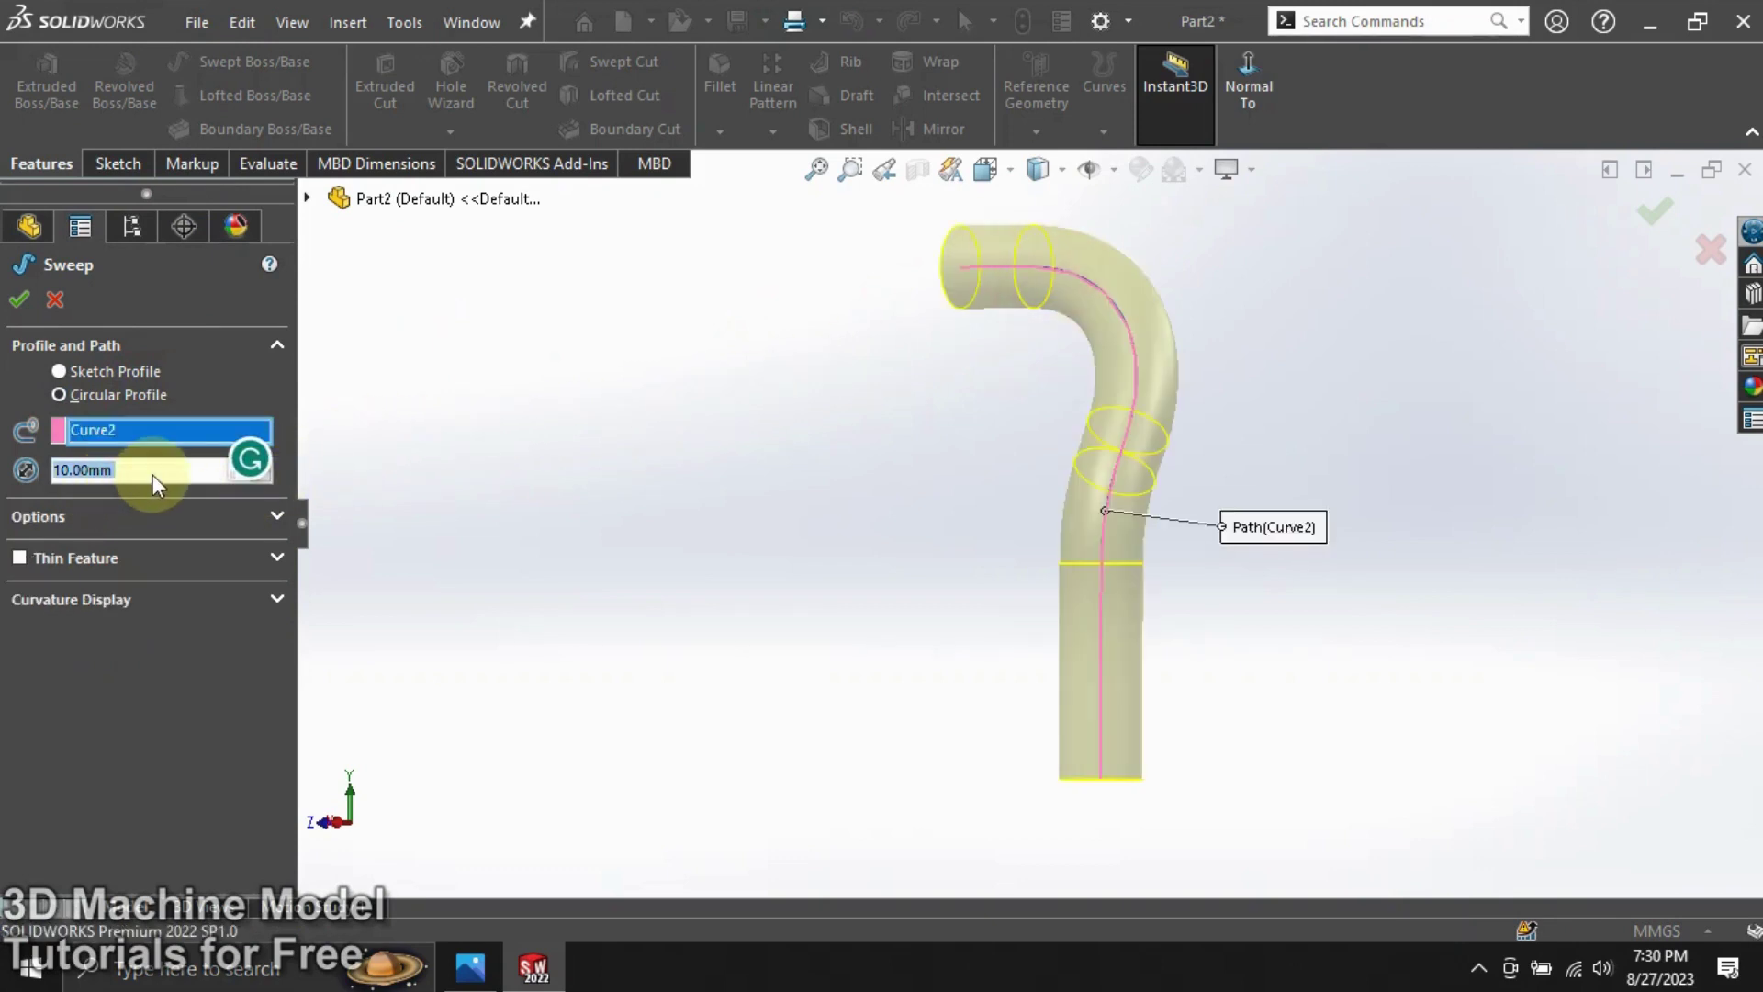
{"action": "type", "text": "15"}
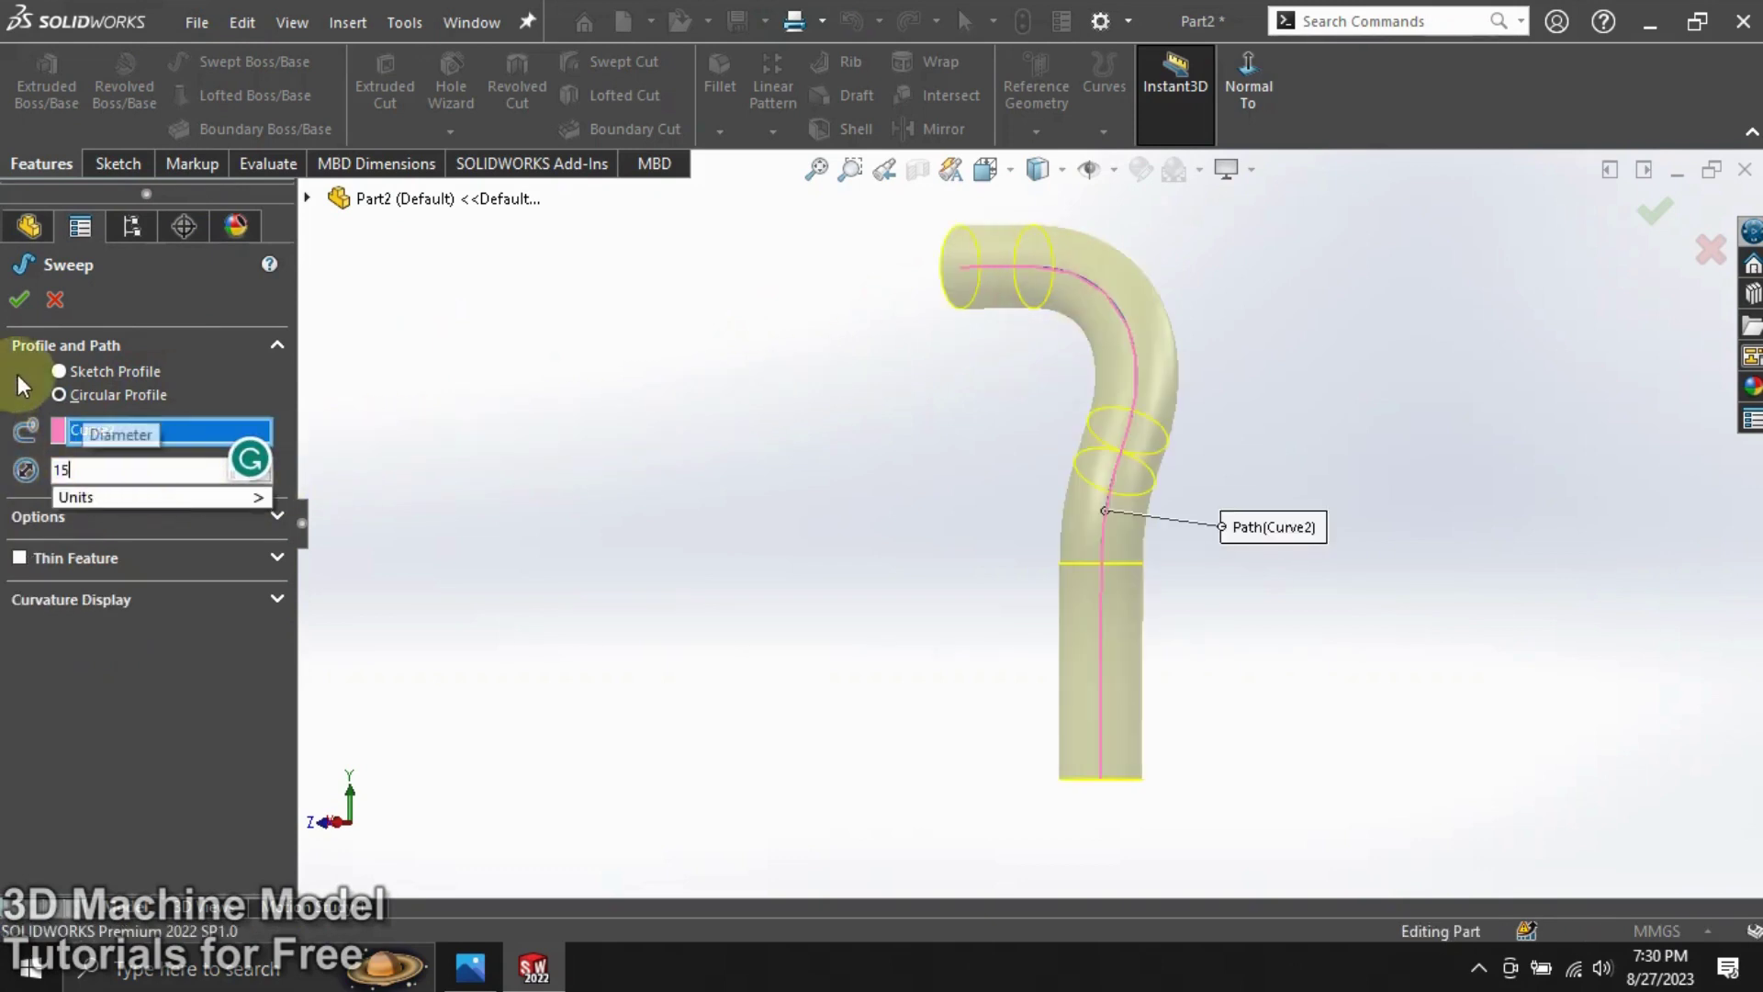
{"action": "key", "text": "Return"}
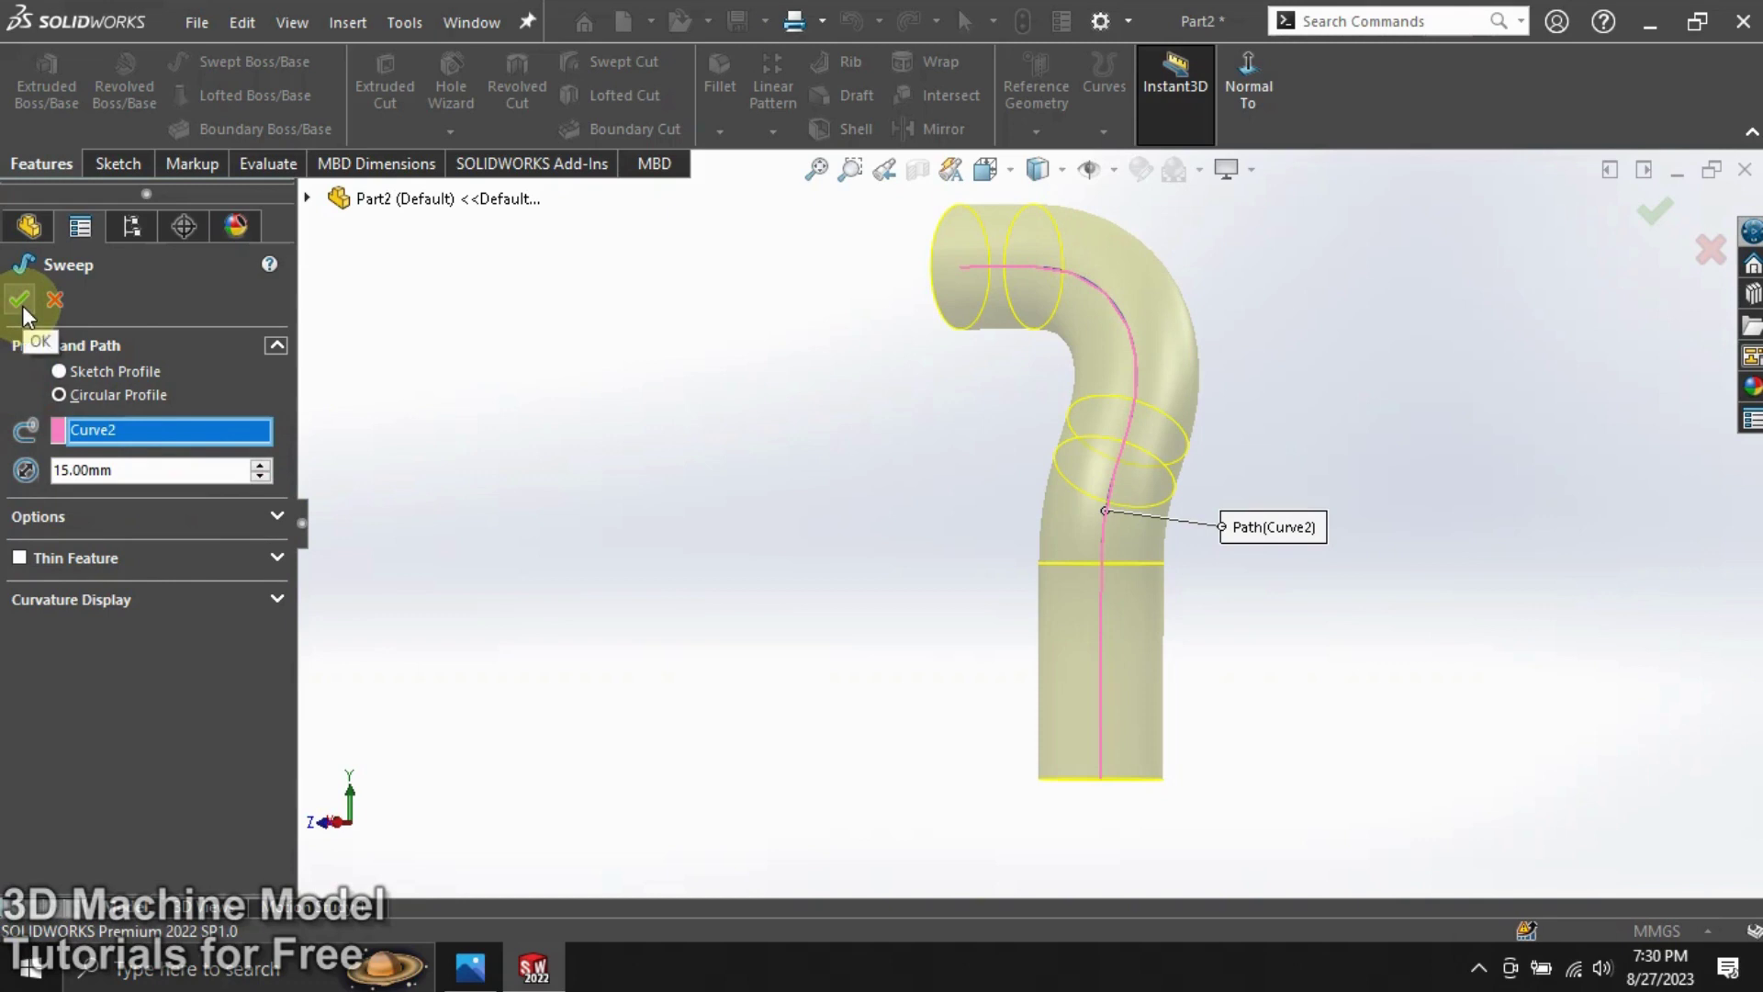
{"action": "left_click", "coordinate": [20, 301]}
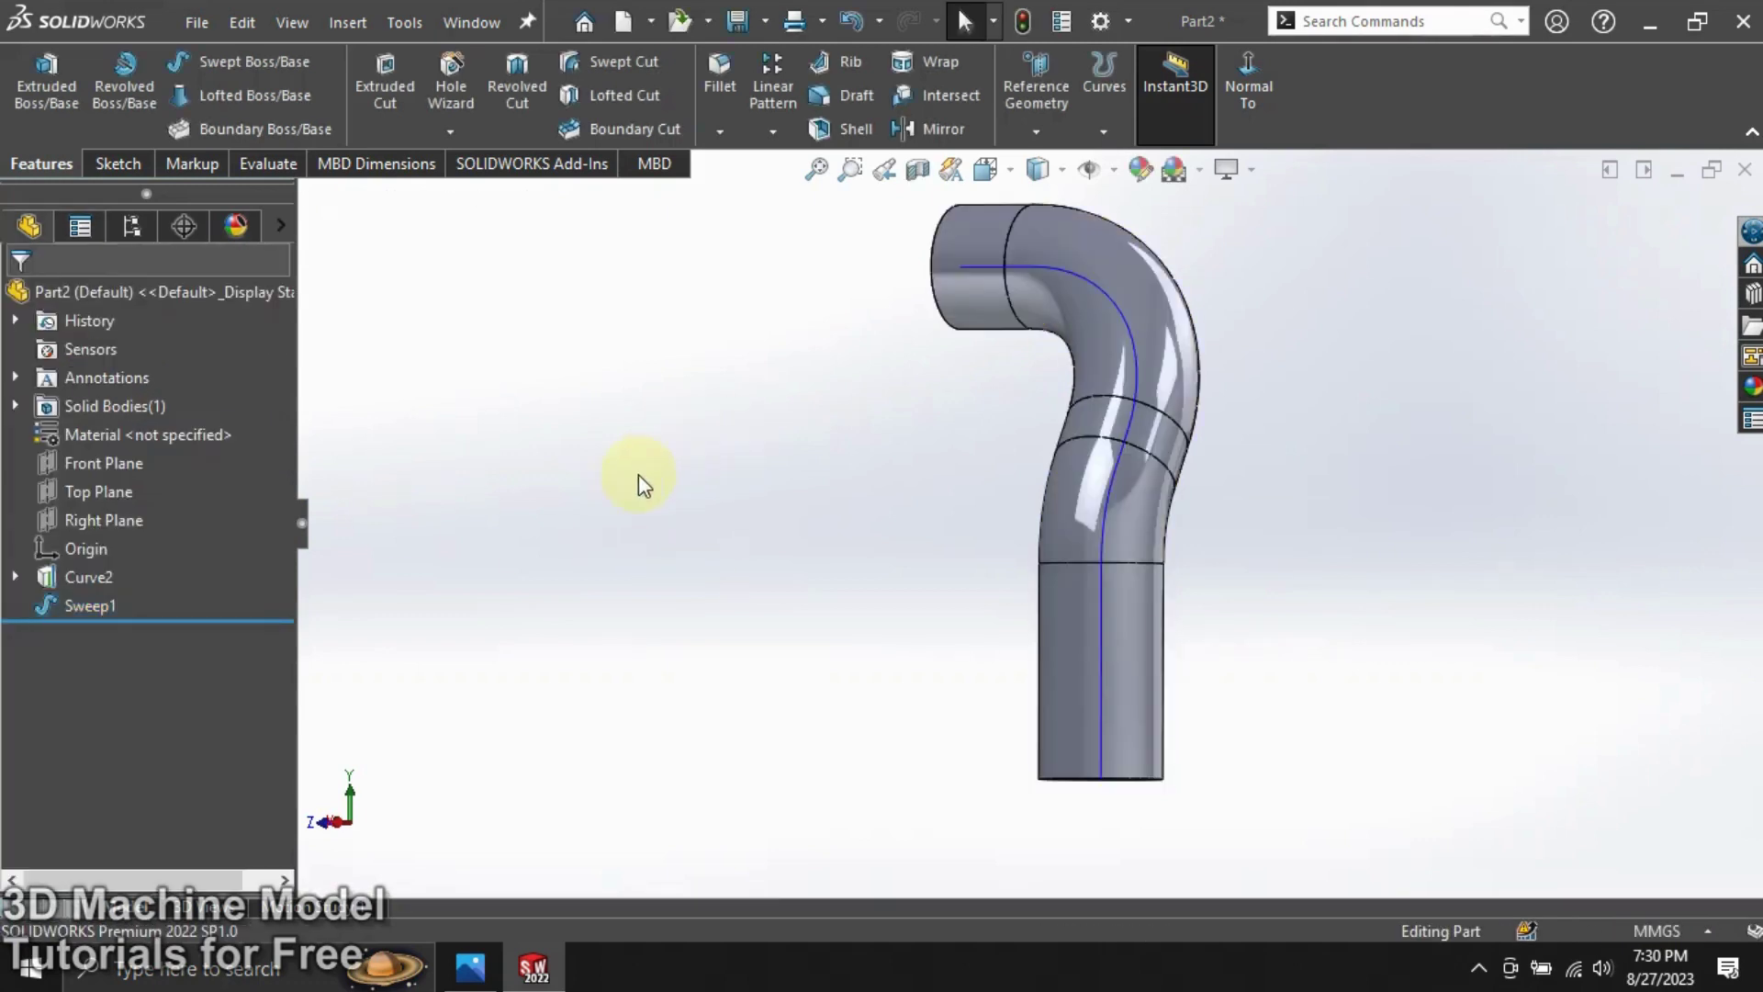
{"action": "left_click", "coordinate": [55, 577]}
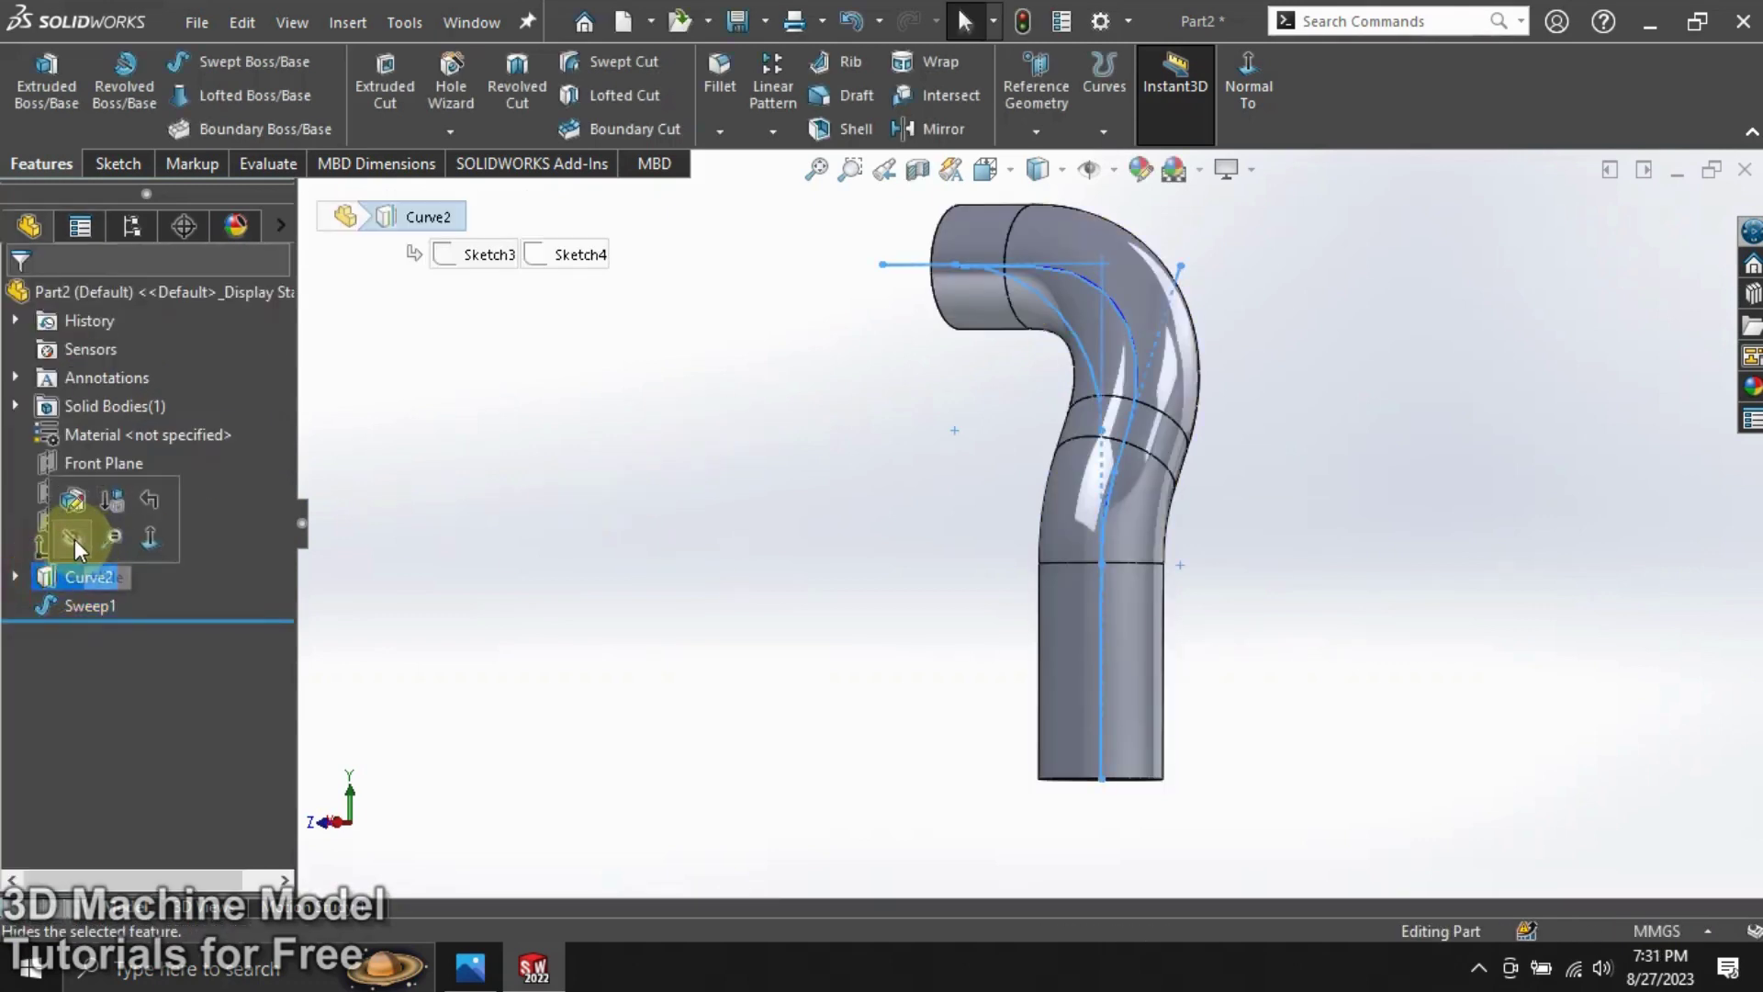
{"action": "left_click", "coordinate": [74, 542]}
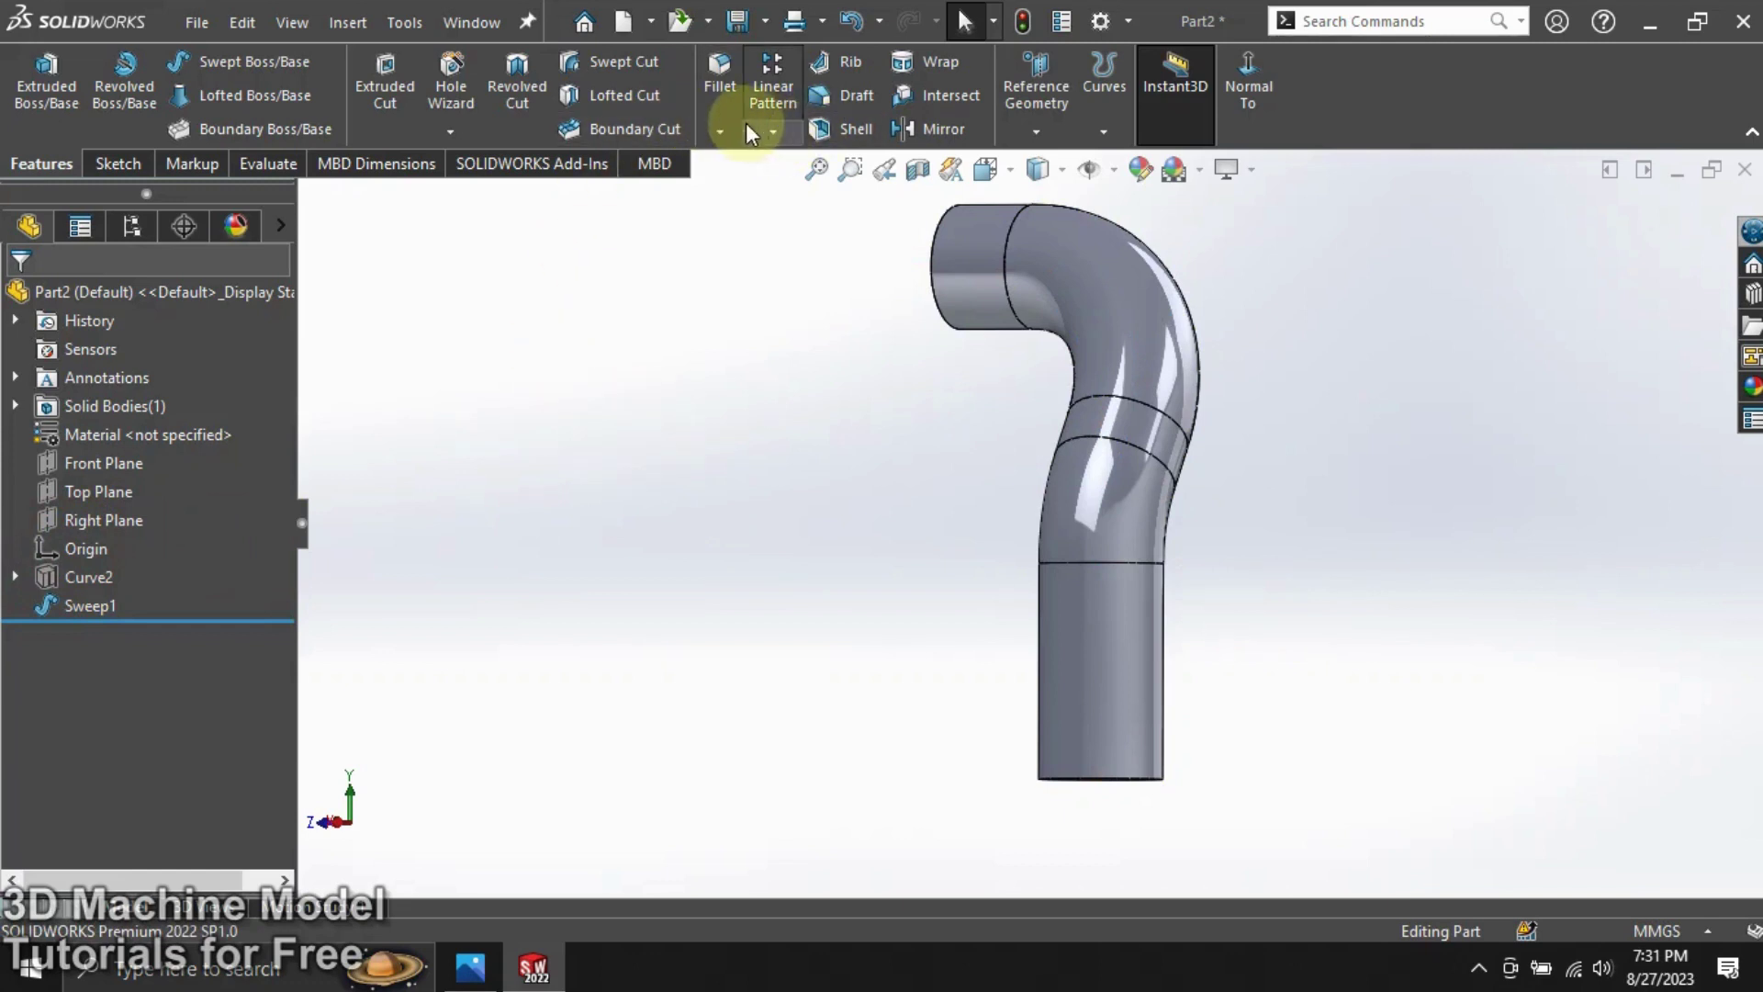
Mirror Sweep1 across the Right Plane to form the second branch.
{"action": "left_click", "coordinate": [950, 131]}
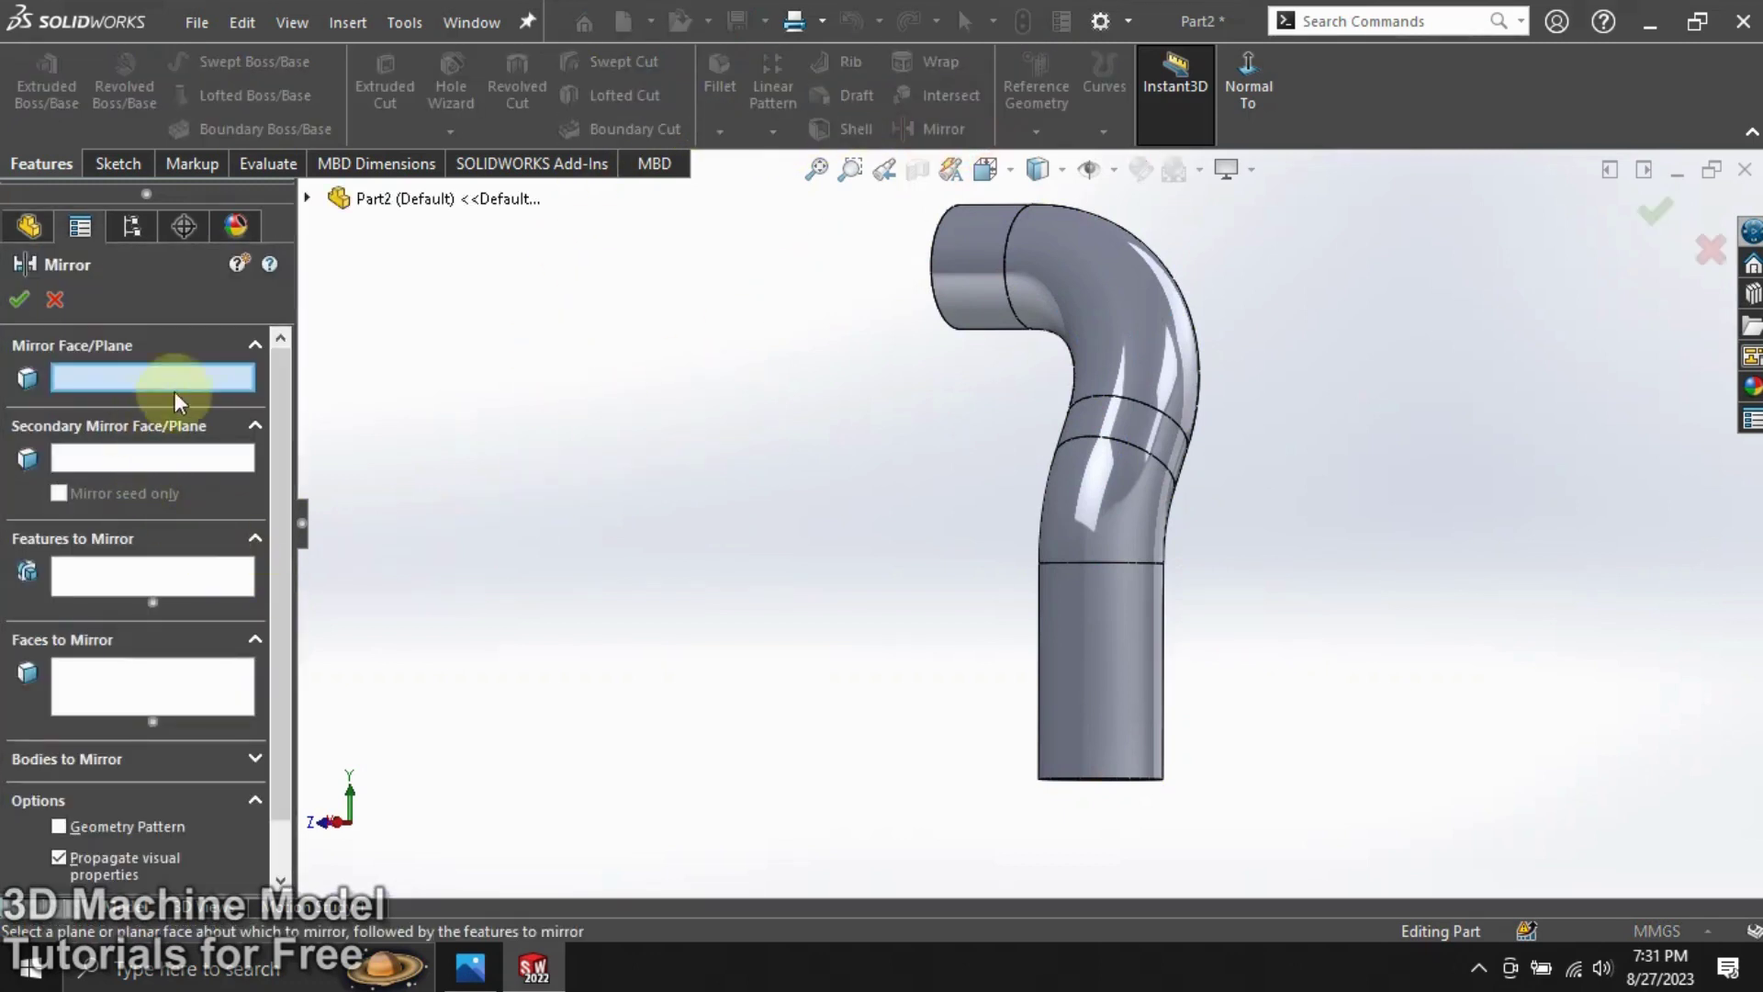
{"action": "left_click", "coordinate": [401, 212]}
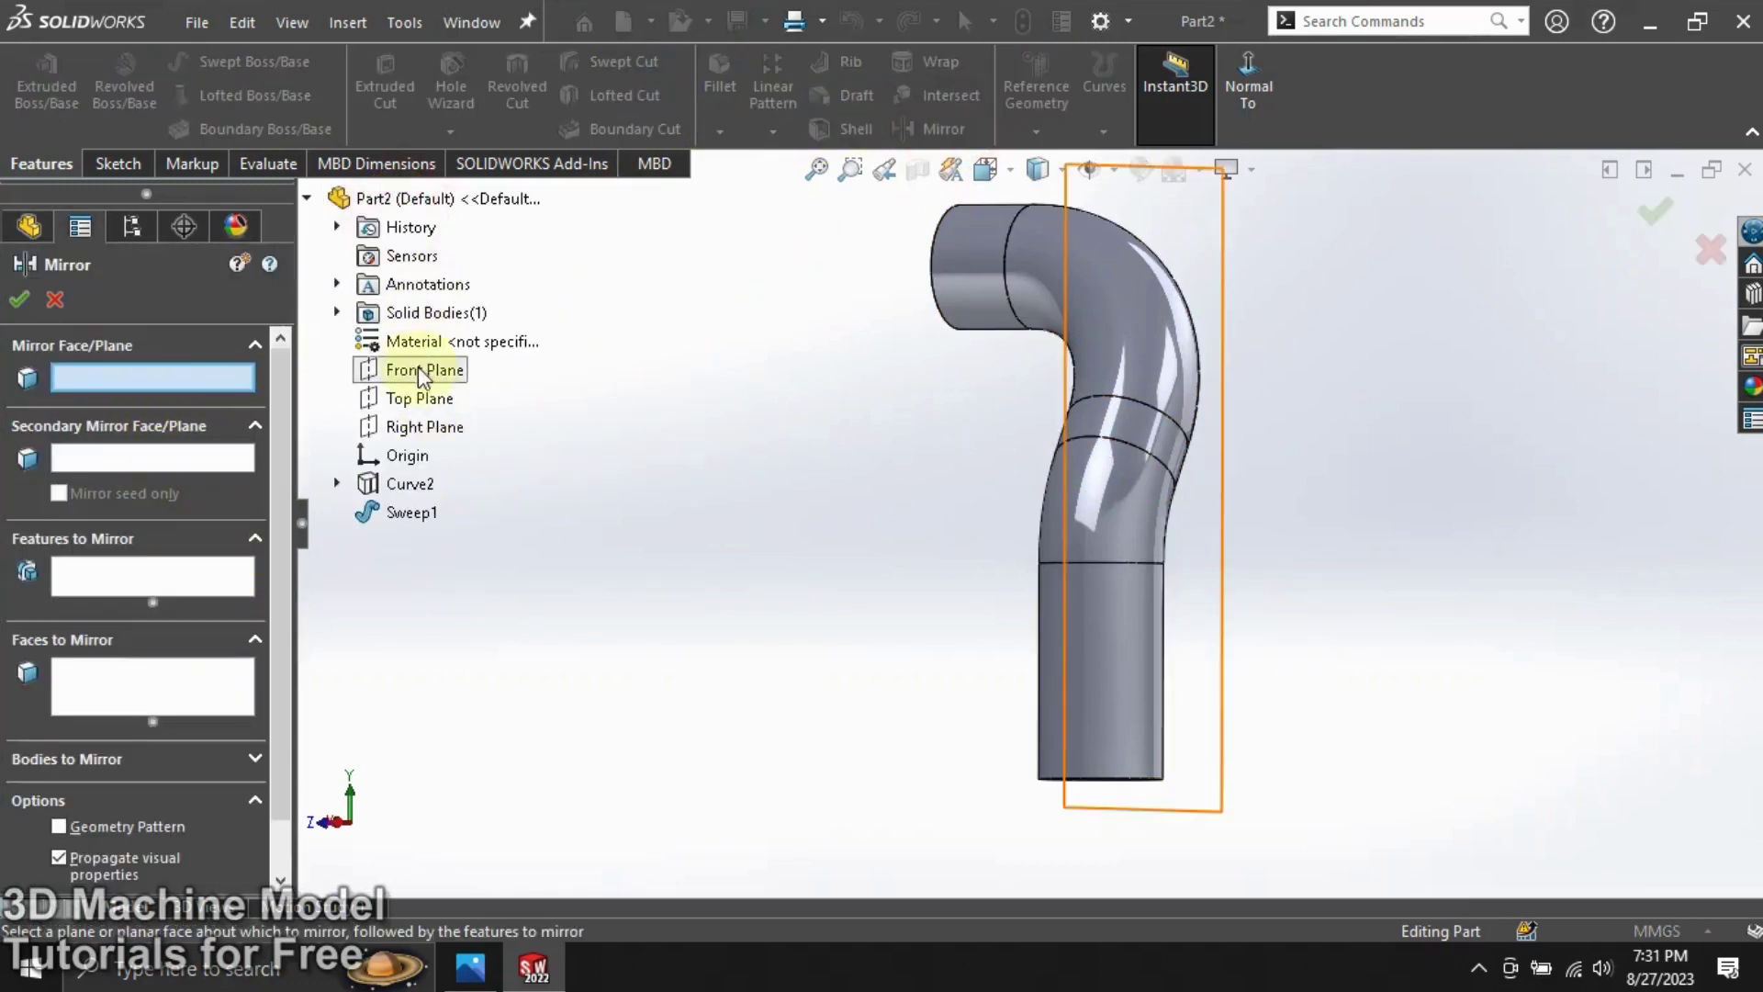
{"action": "left_click", "coordinate": [421, 427]}
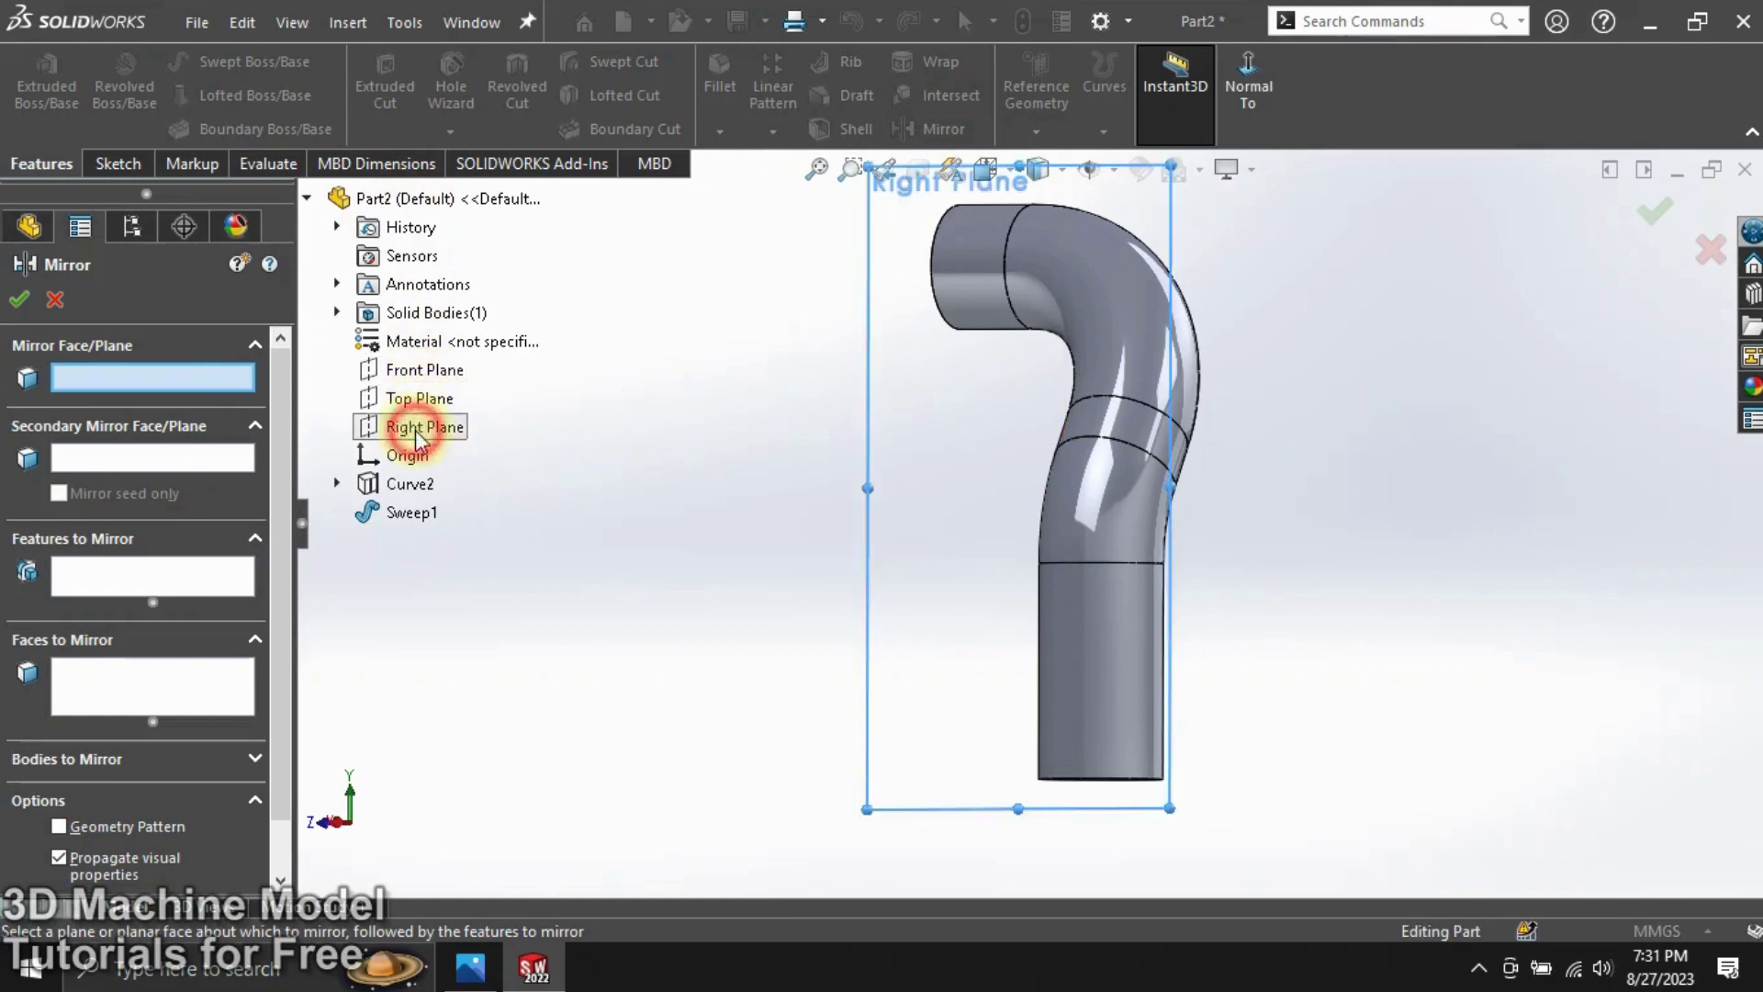
{"action": "left_click", "coordinate": [173, 577]}
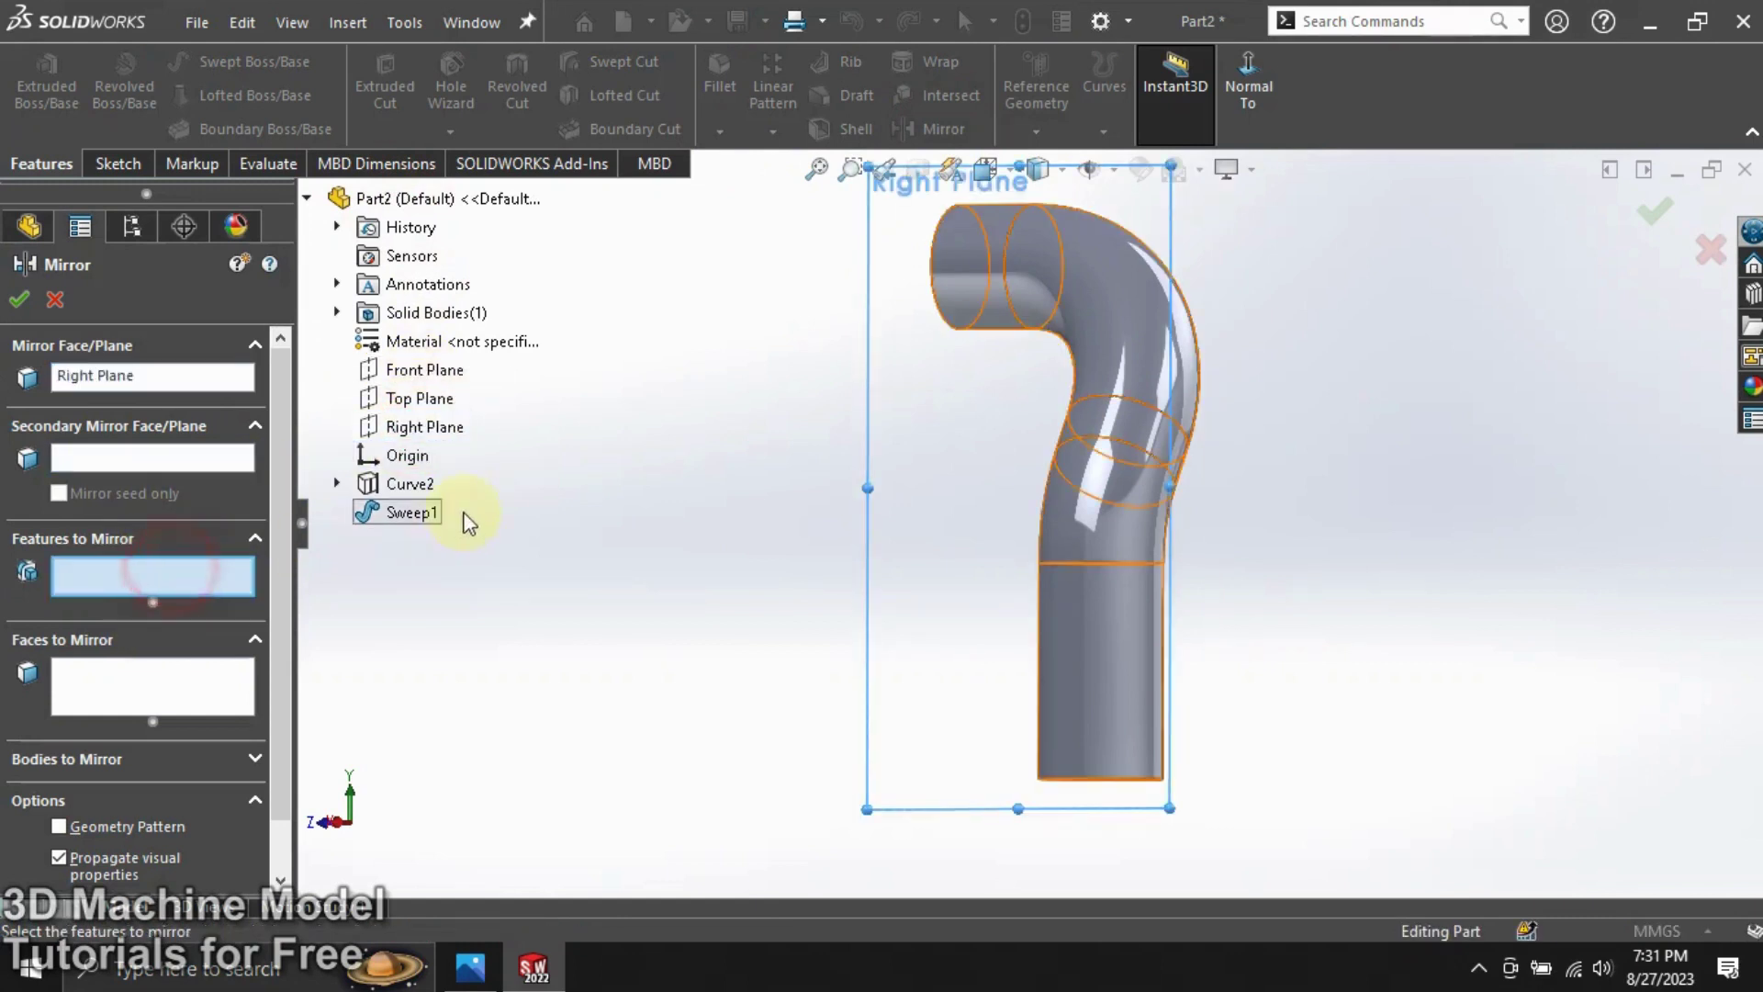
{"action": "left_click", "coordinate": [416, 513]}
{"action": "left_click", "coordinate": [19, 298]}
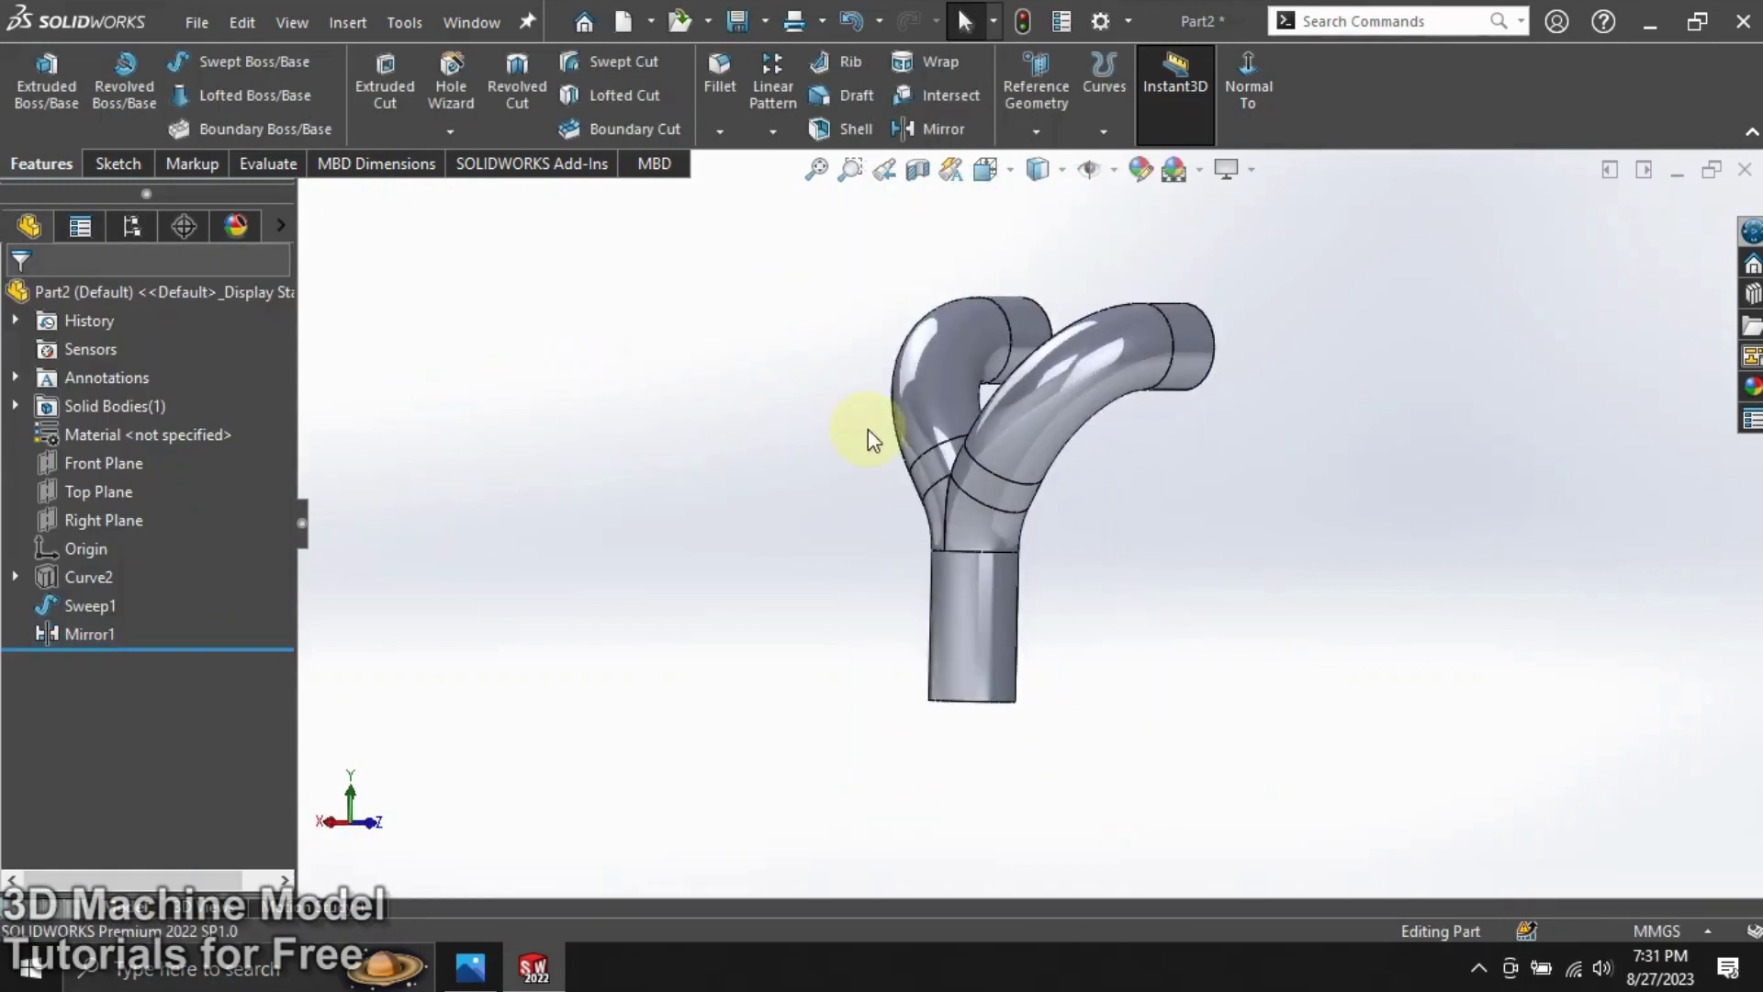
Fillet the branch junction edge with a 5 mm curvature-continuous fillet.
{"action": "middle_click_drag", "start_coordinate": [869, 439], "coordinate": [1071, 598]}
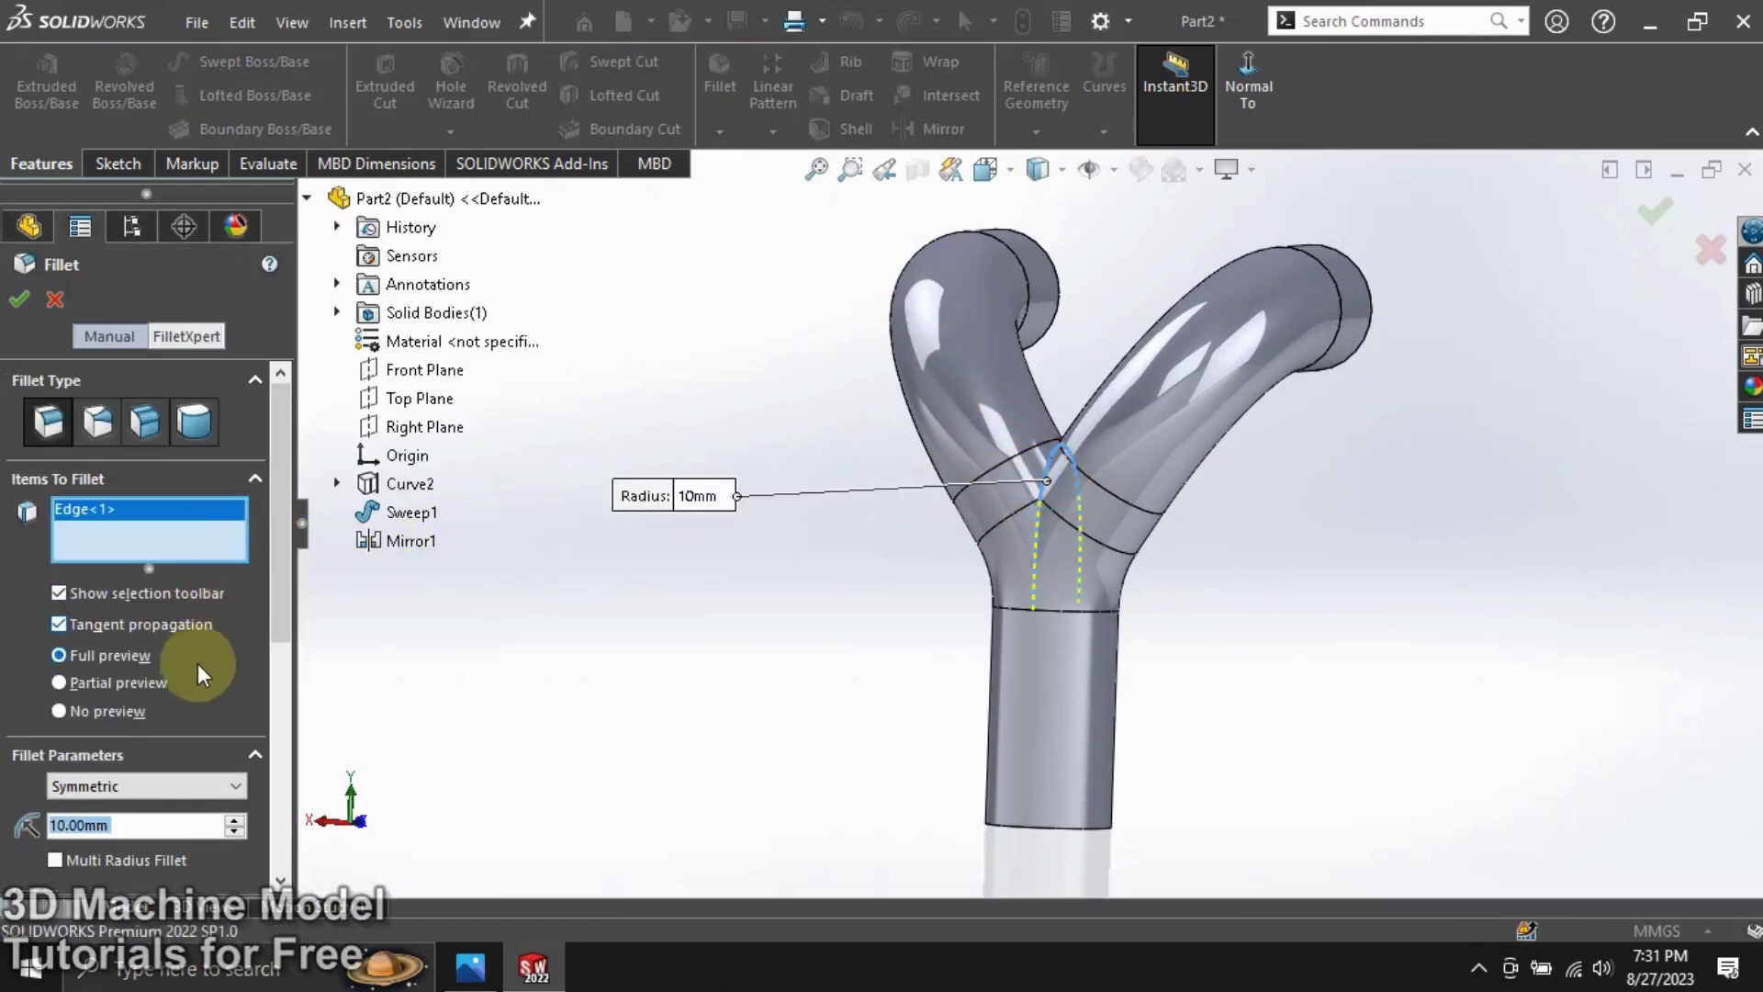
{"action": "right_click", "coordinate": [311, 721]}
{"action": "double_click", "coordinate": [195, 825]}
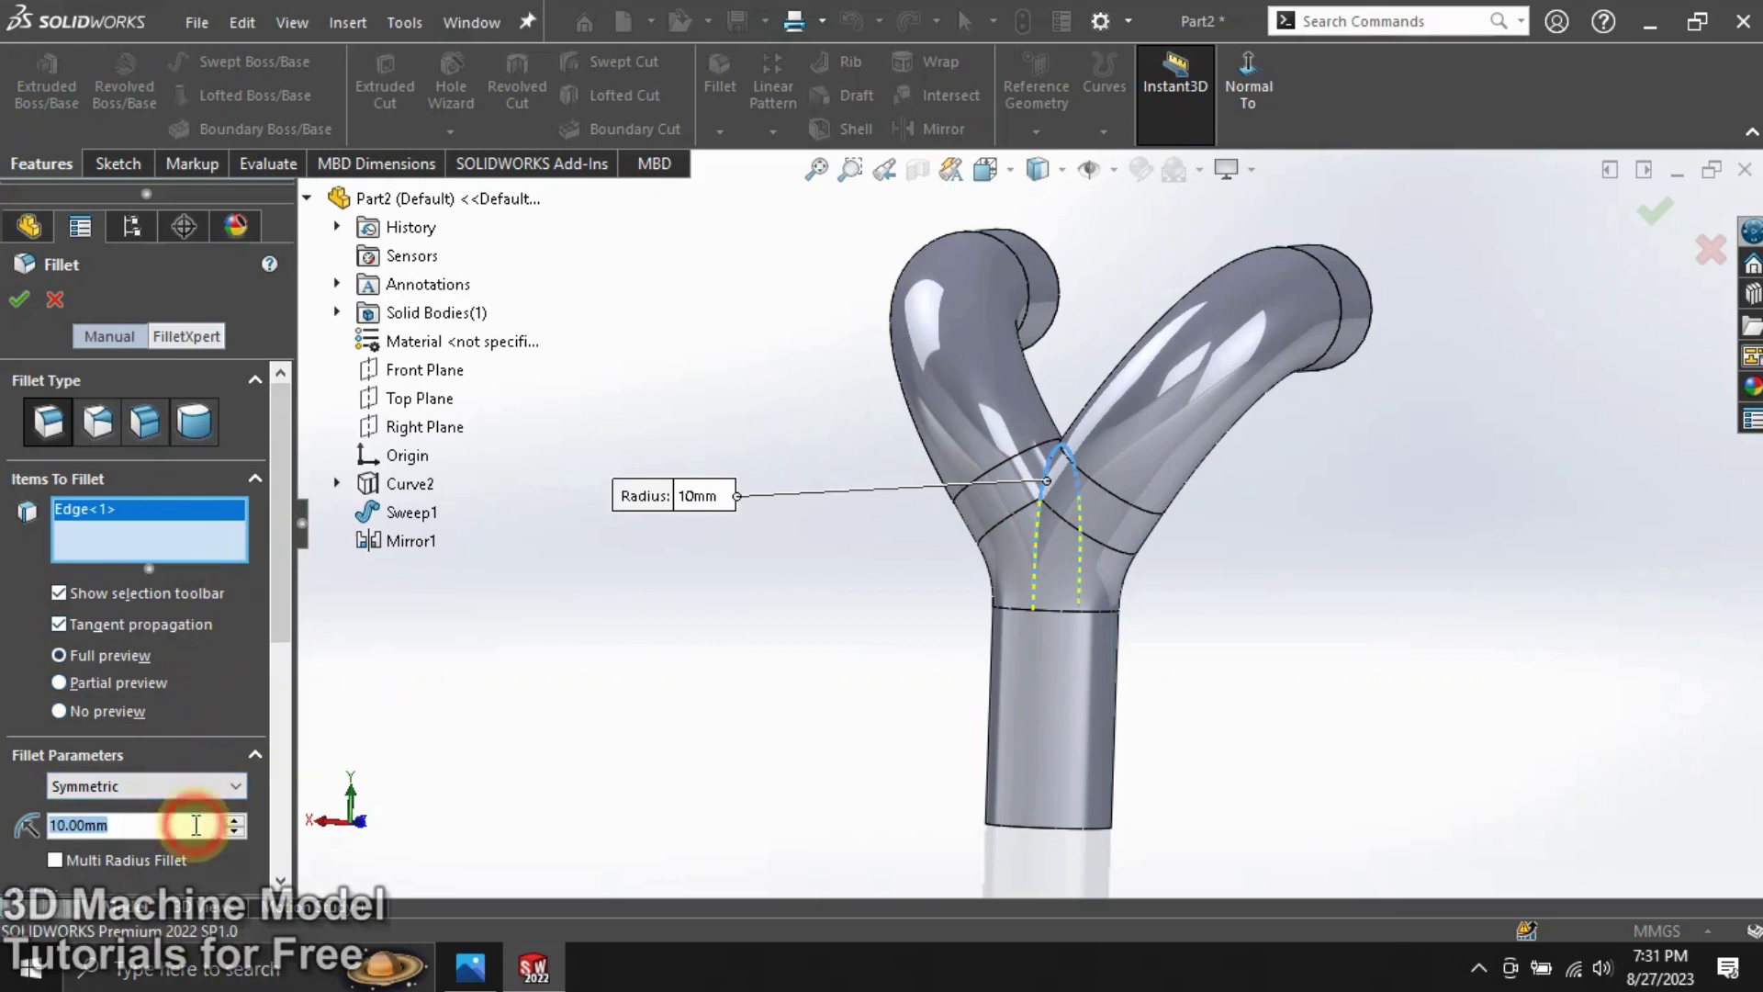
{"action": "type", "text": "5"}
{"action": "key", "text": "Return"}
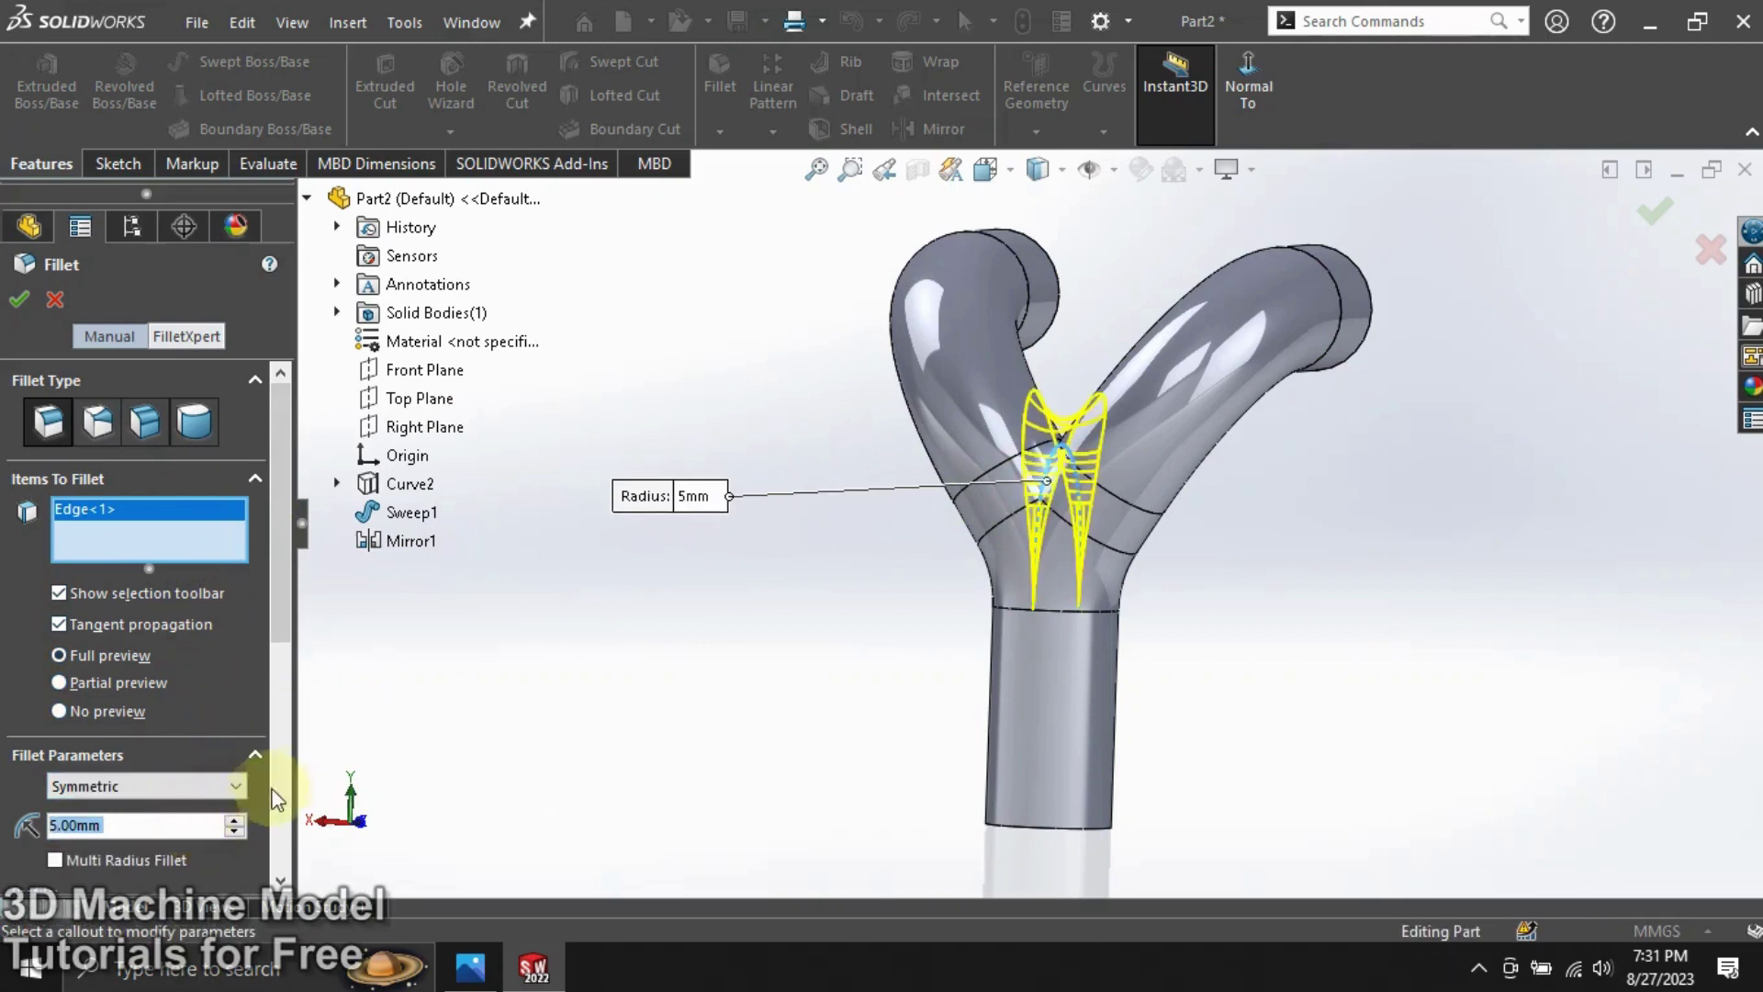
{"action": "scroll", "coordinate": [281, 782], "scroll_direction": "down", "scroll_amount": 5}
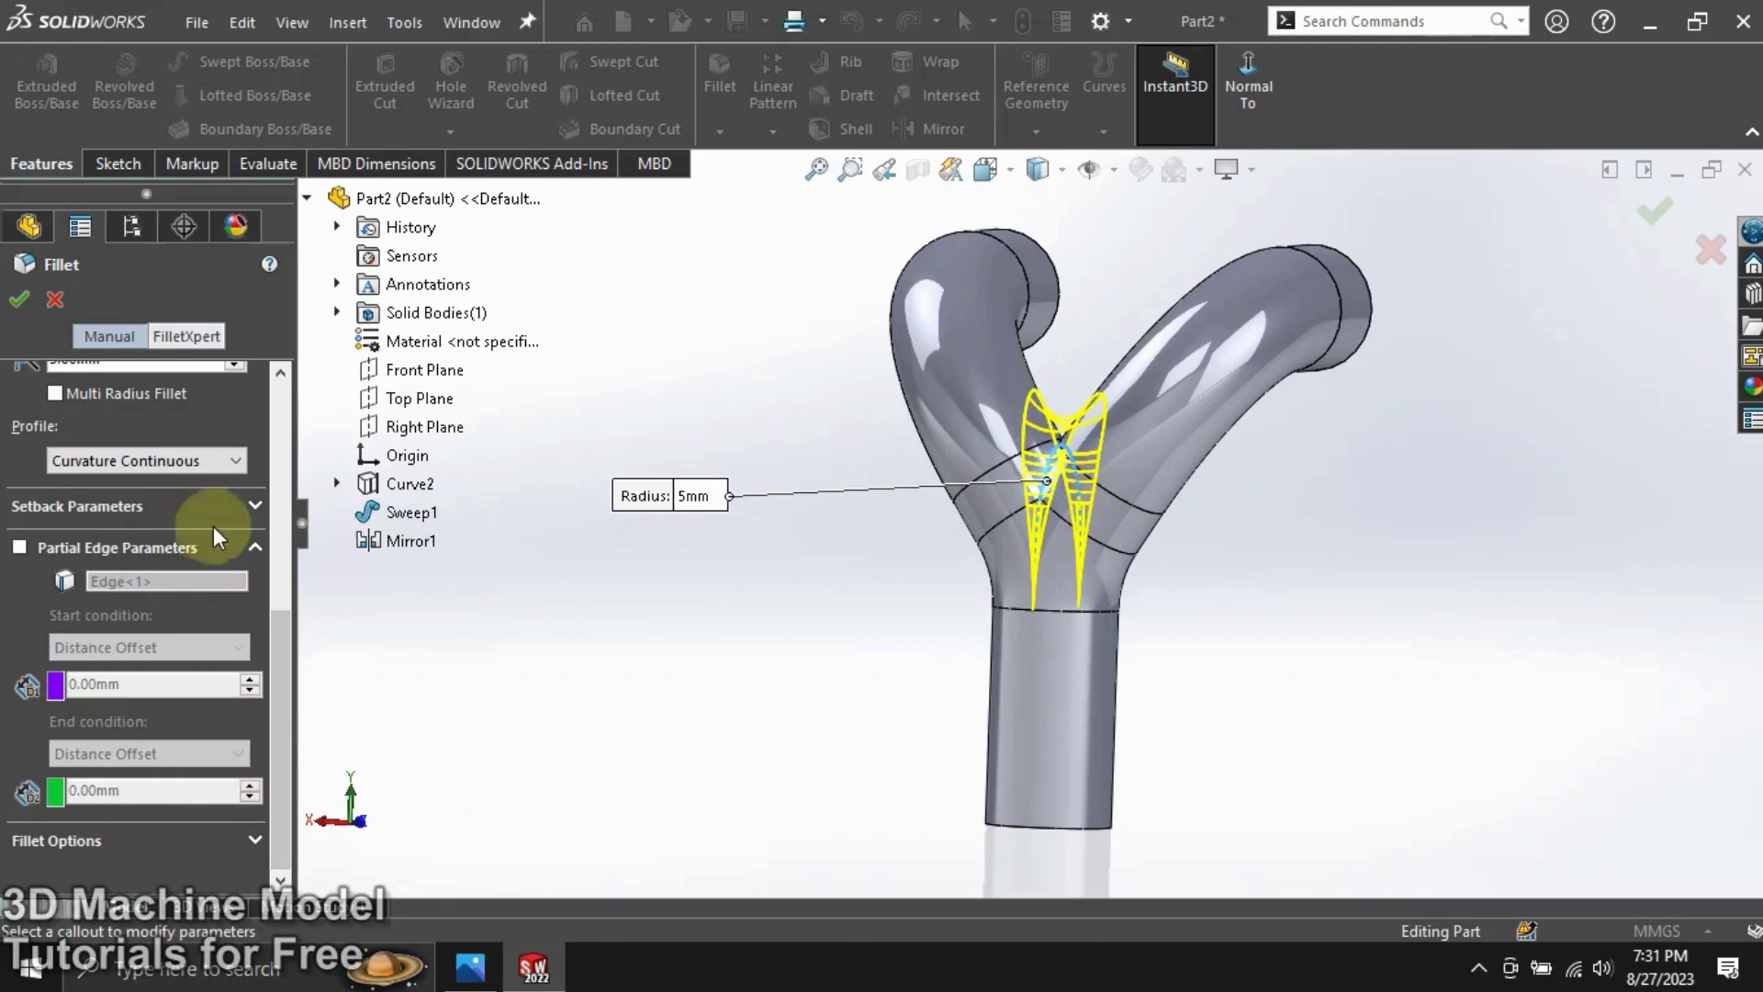
{"action": "left_click", "coordinate": [185, 466]}
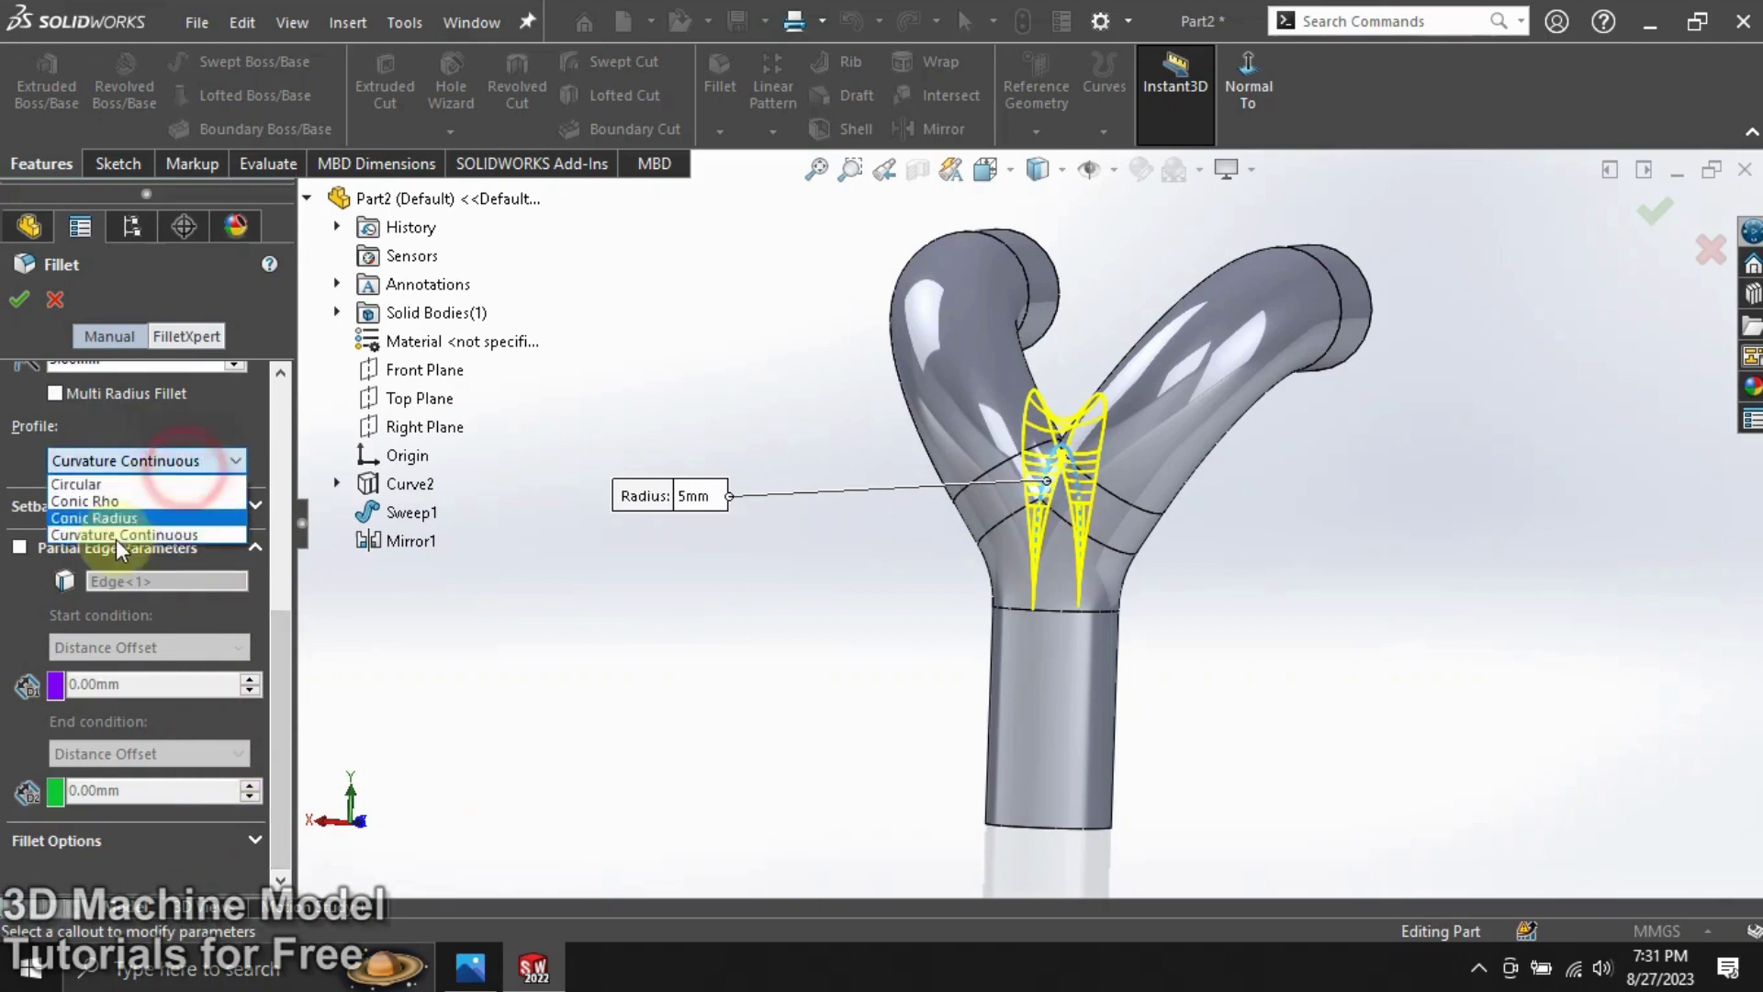
{"action": "left_click", "coordinate": [103, 526]}
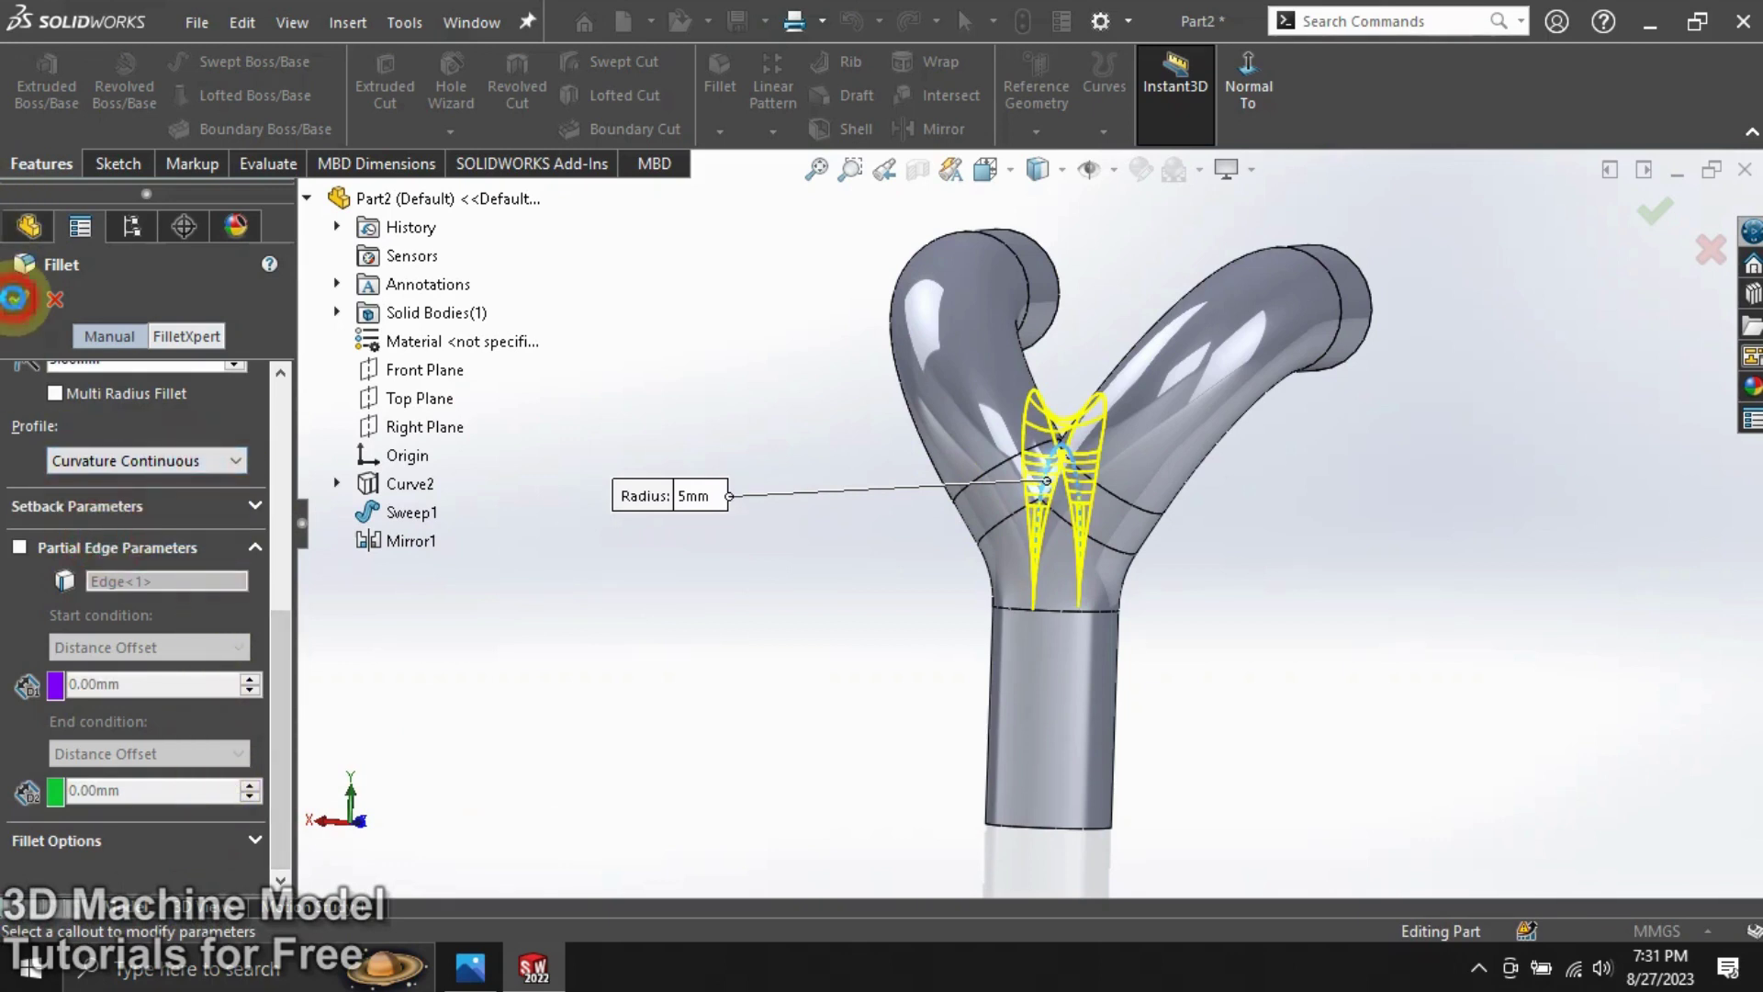
{"action": "left_click", "coordinate": [14, 299]}
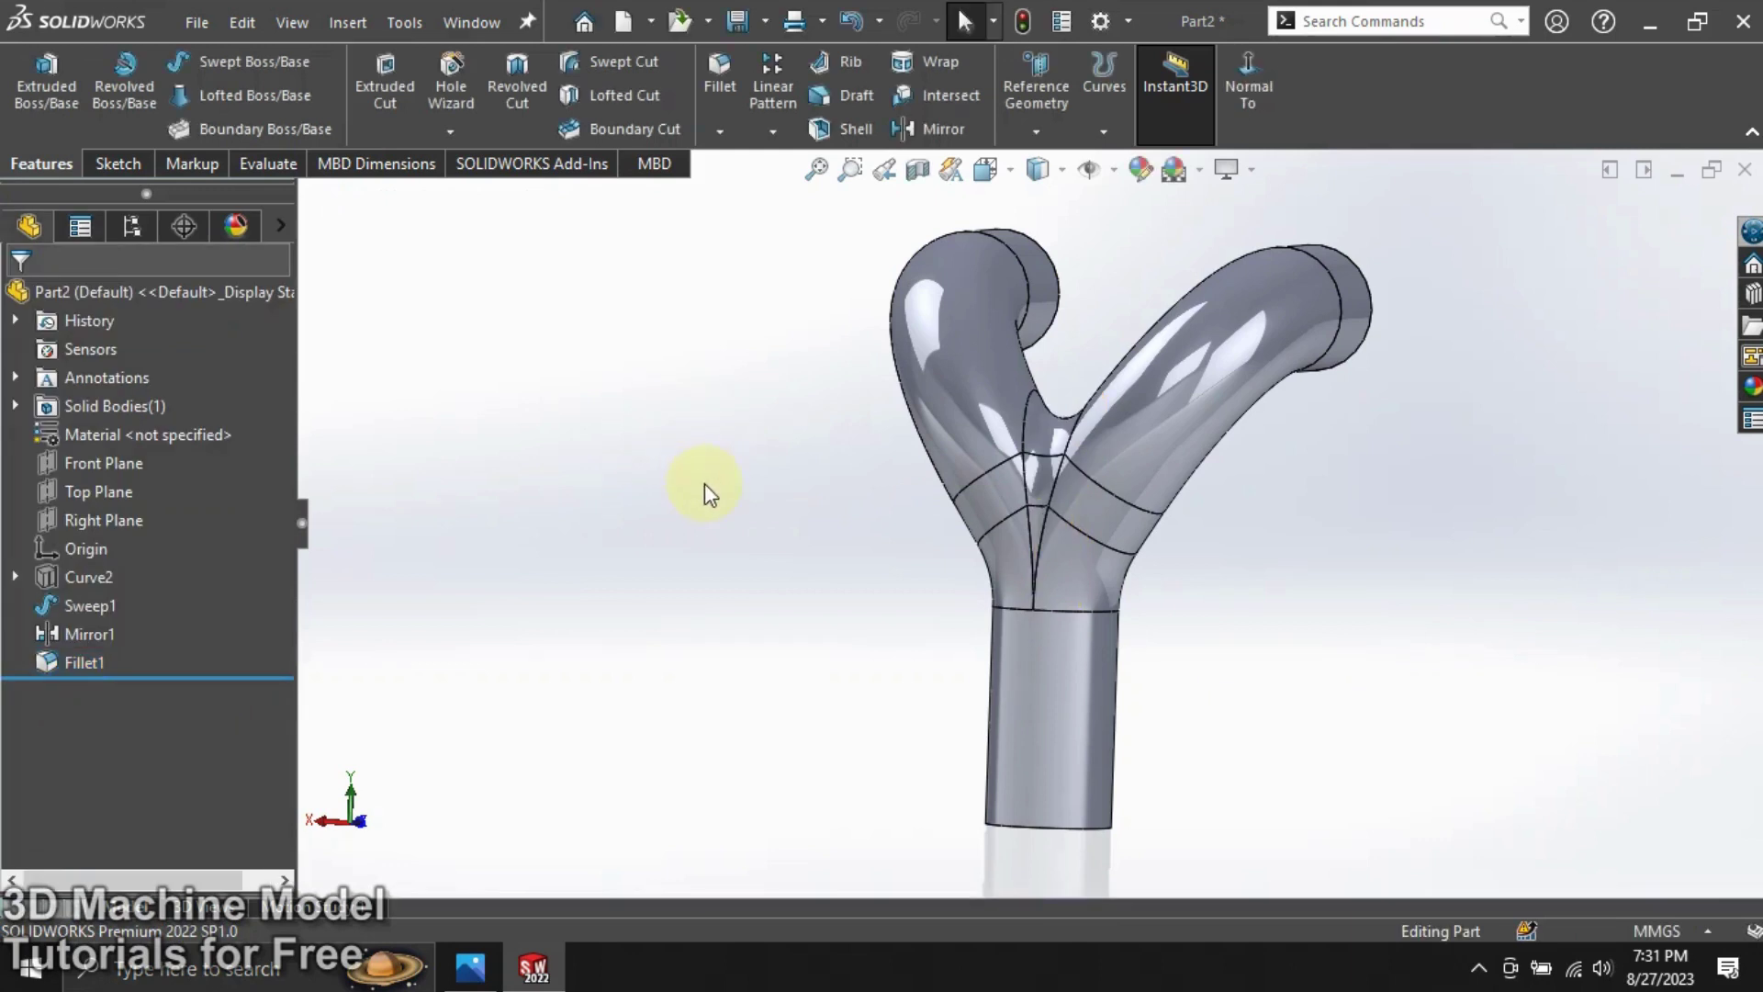
Start a shell with all three tube end faces selected for removal.
{"action": "middle_click_drag", "start_coordinate": [709, 493], "coordinate": [575, 464]}
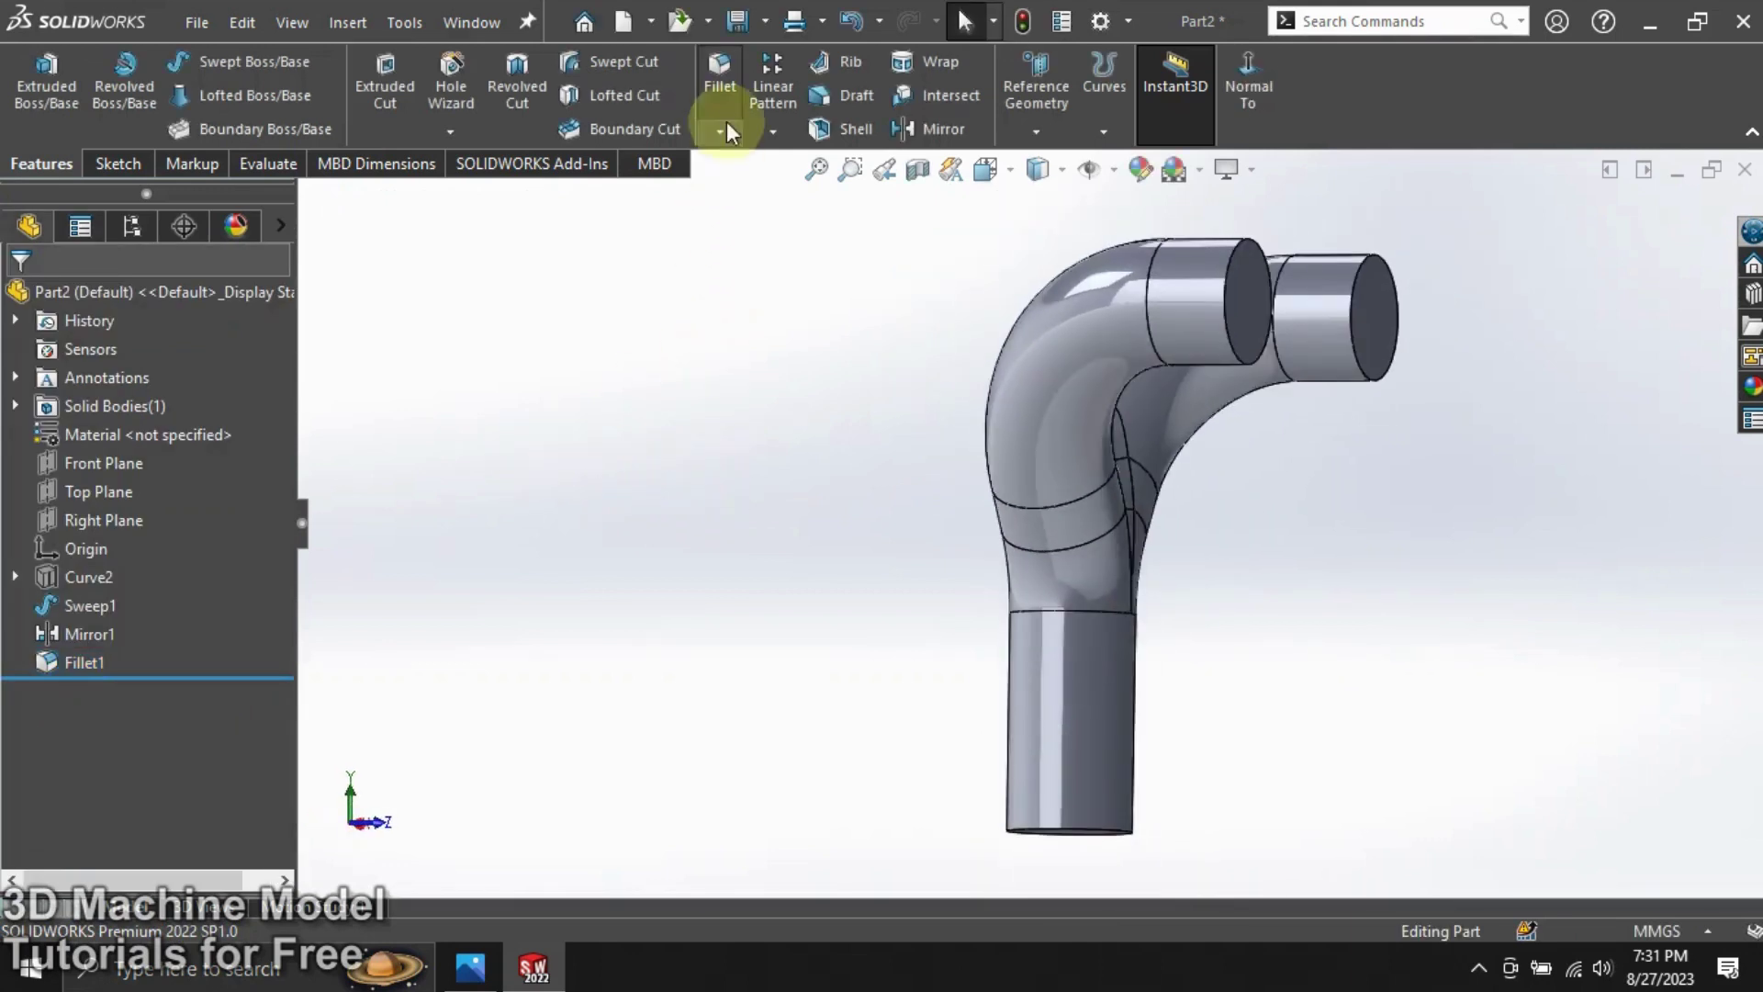
{"action": "left_click", "coordinate": [834, 138]}
{"action": "left_click", "coordinate": [1235, 292]}
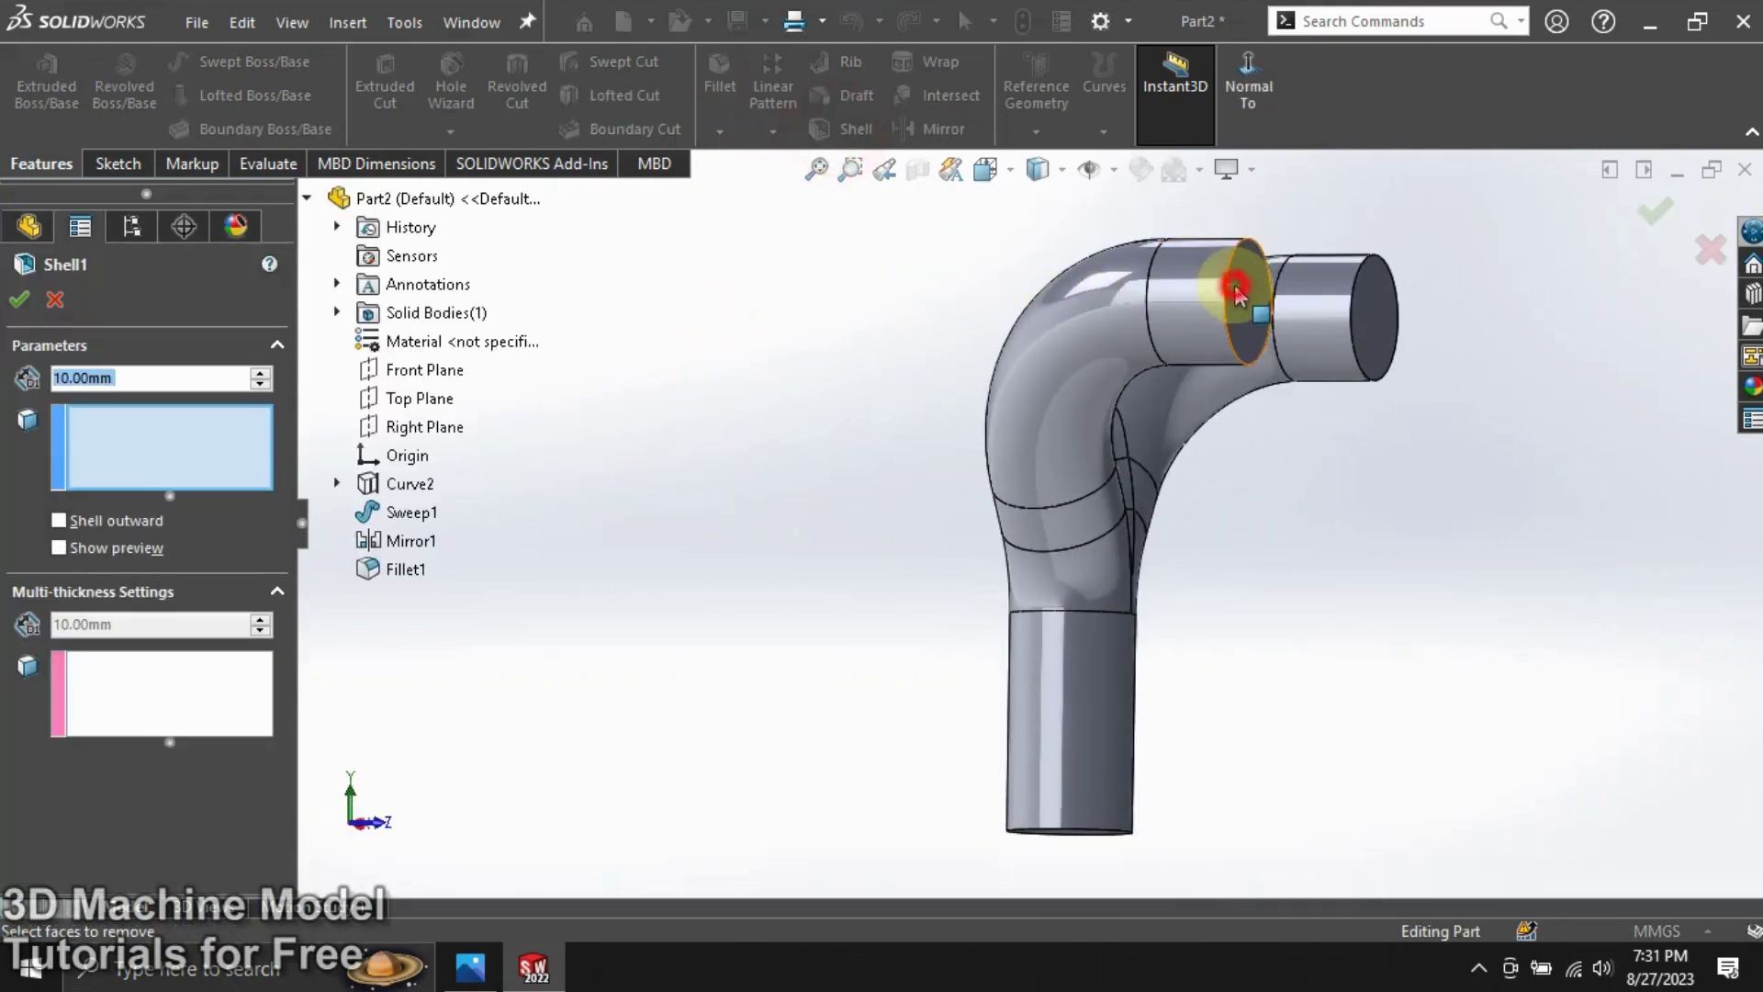
{"action": "left_click", "coordinate": [1365, 317]}
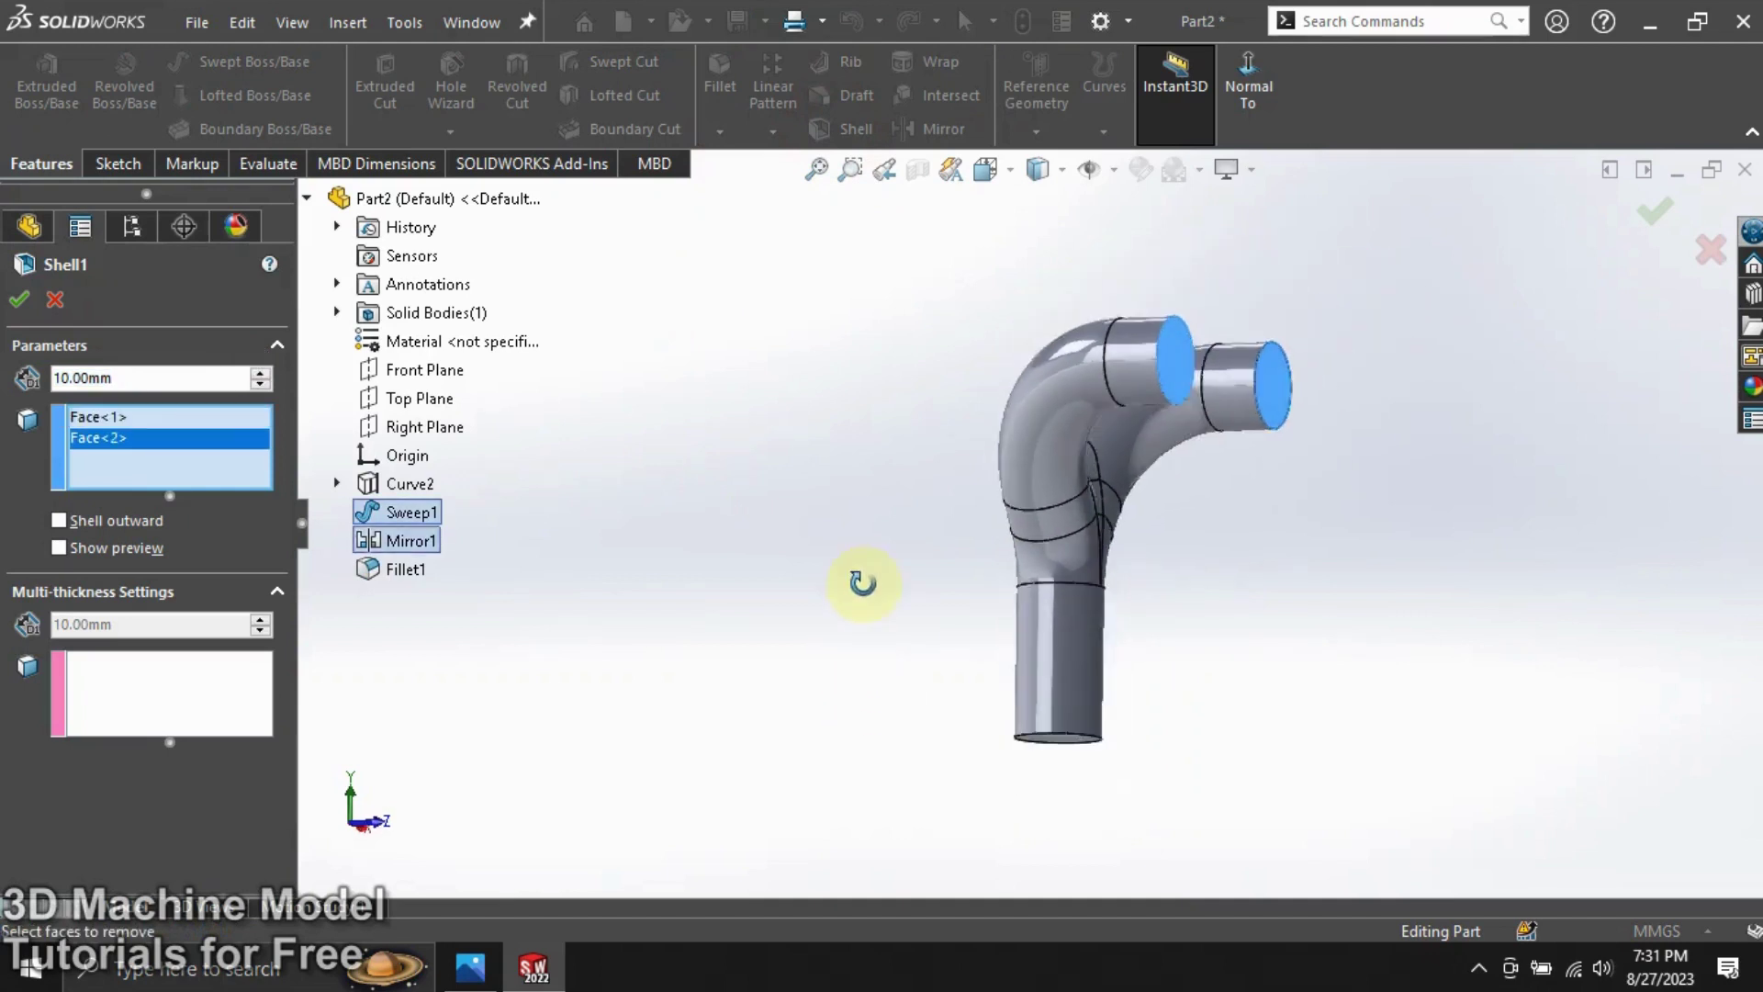
{"action": "middle_click_drag", "start_coordinate": [863, 697], "coordinate": [956, 728]}
{"action": "left_click", "coordinate": [1068, 690]}
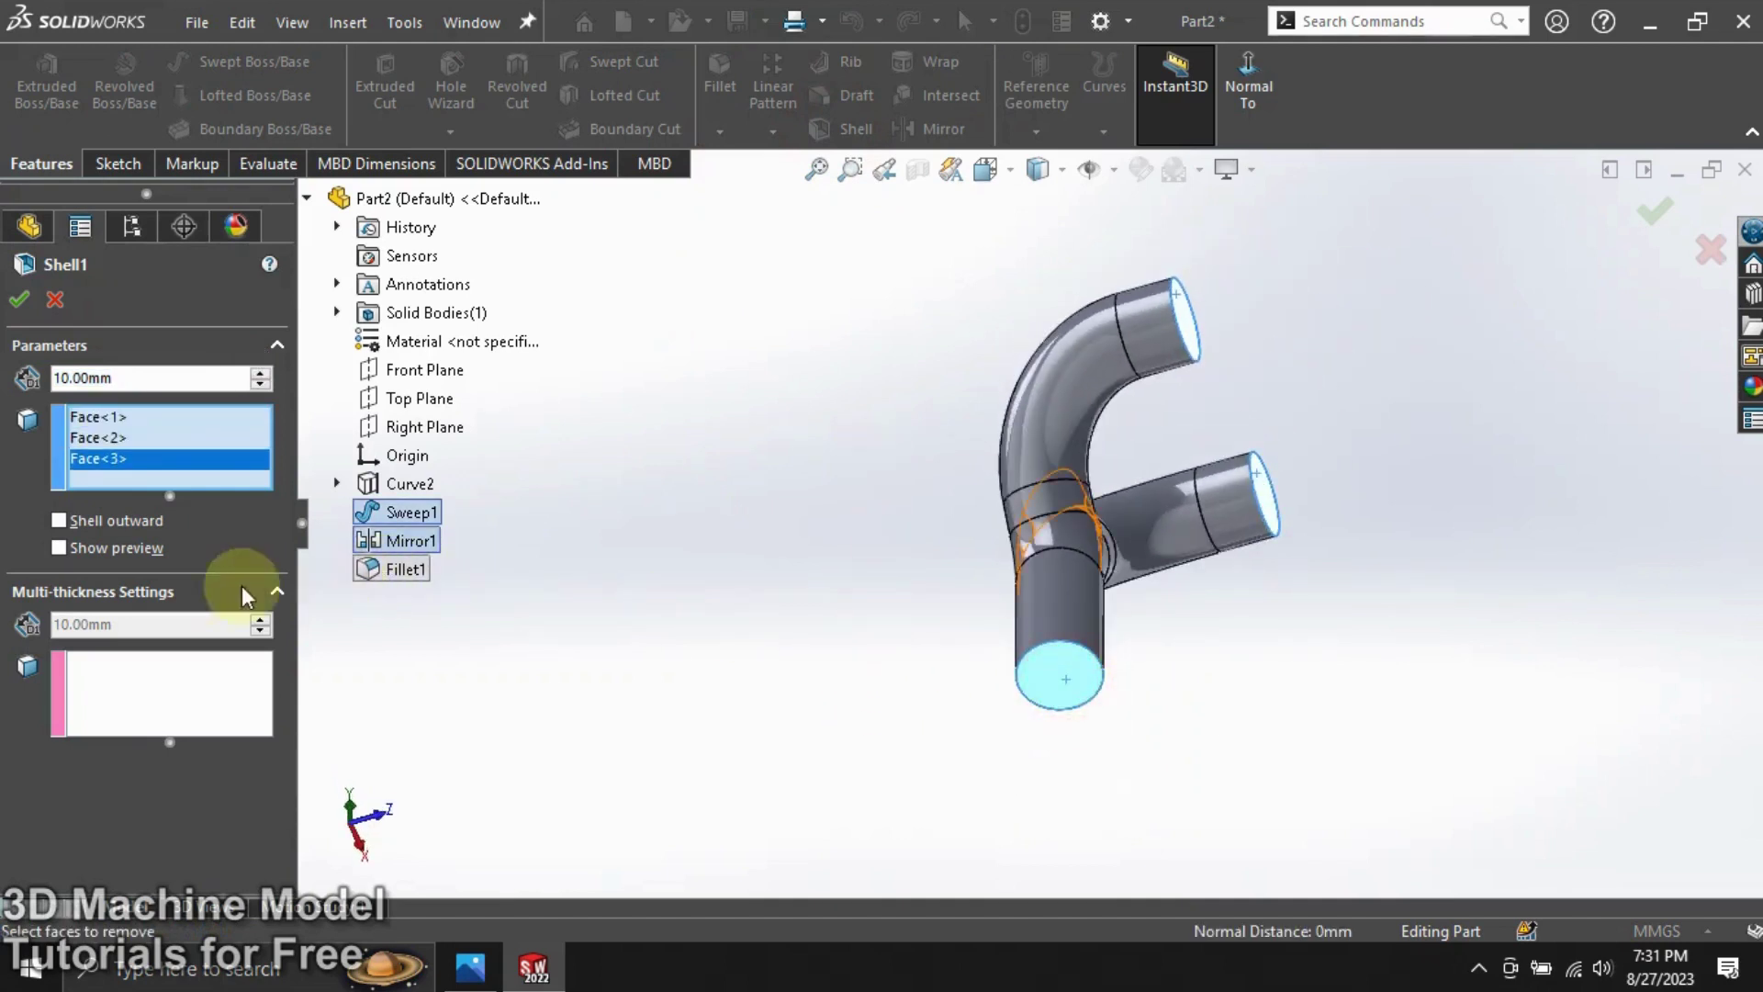
Set the shell wall thickness to 3 mm and apply it.
{"action": "left_click", "coordinate": [55, 377]}
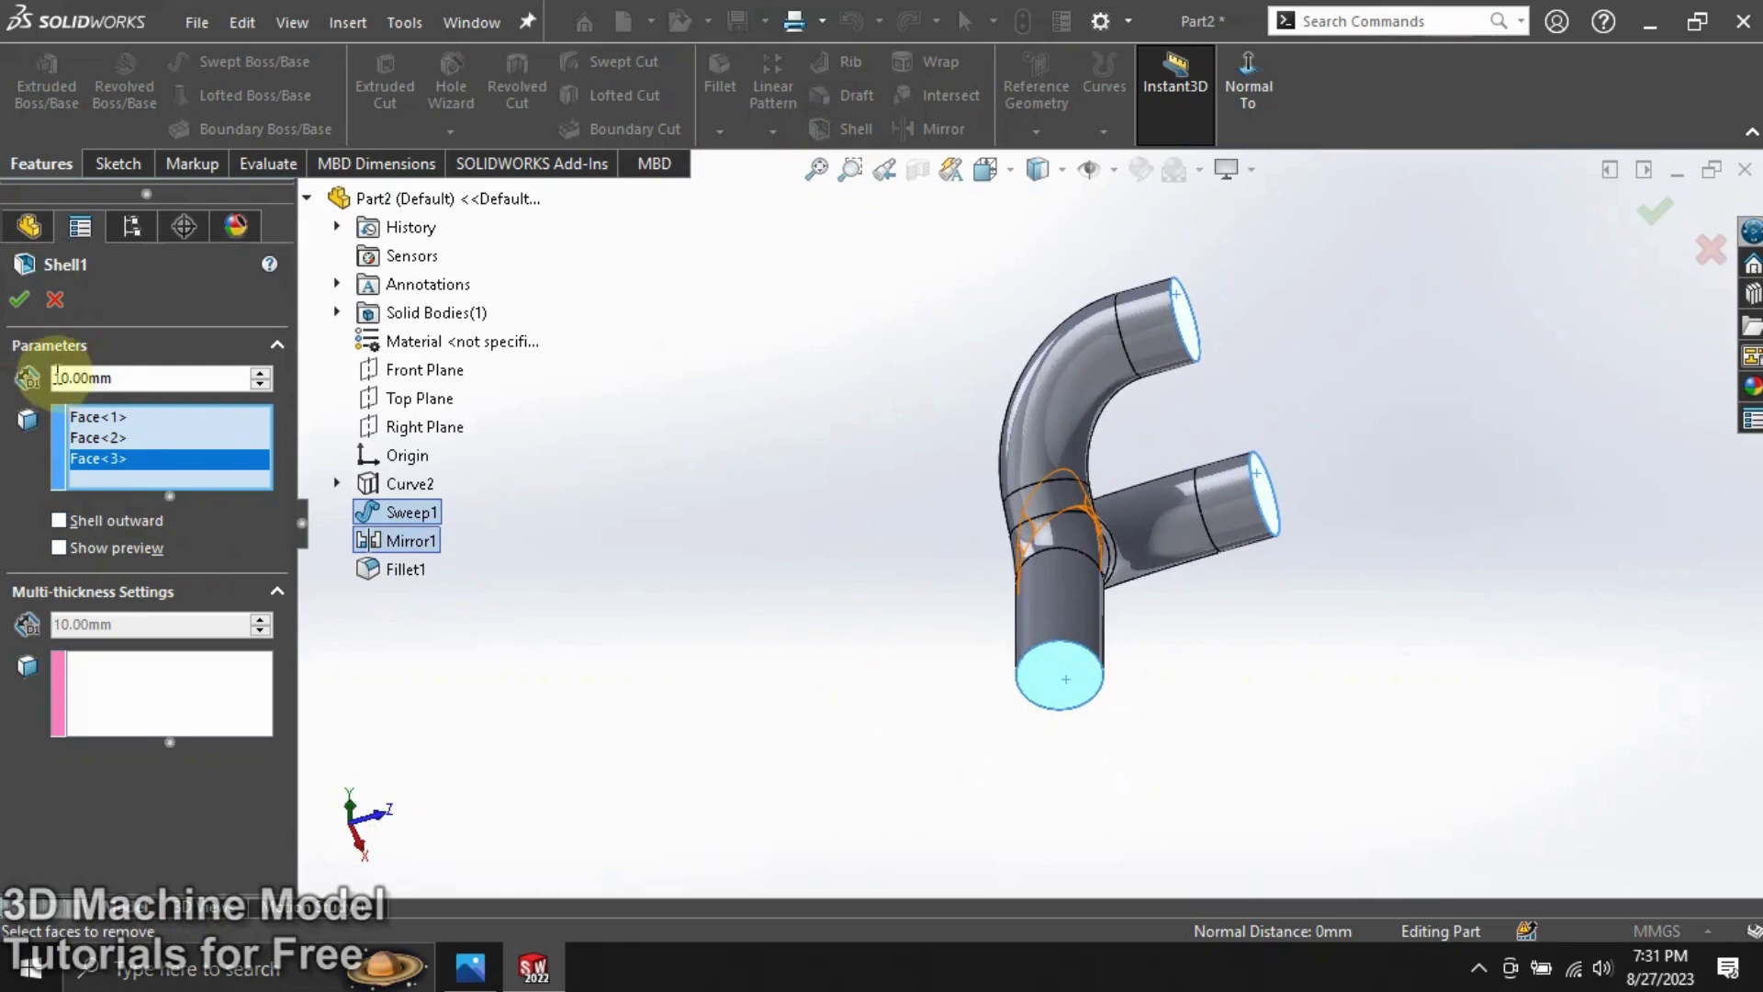
{"action": "left_click", "coordinate": [105, 377]}
{"action": "type", "text": "2"}
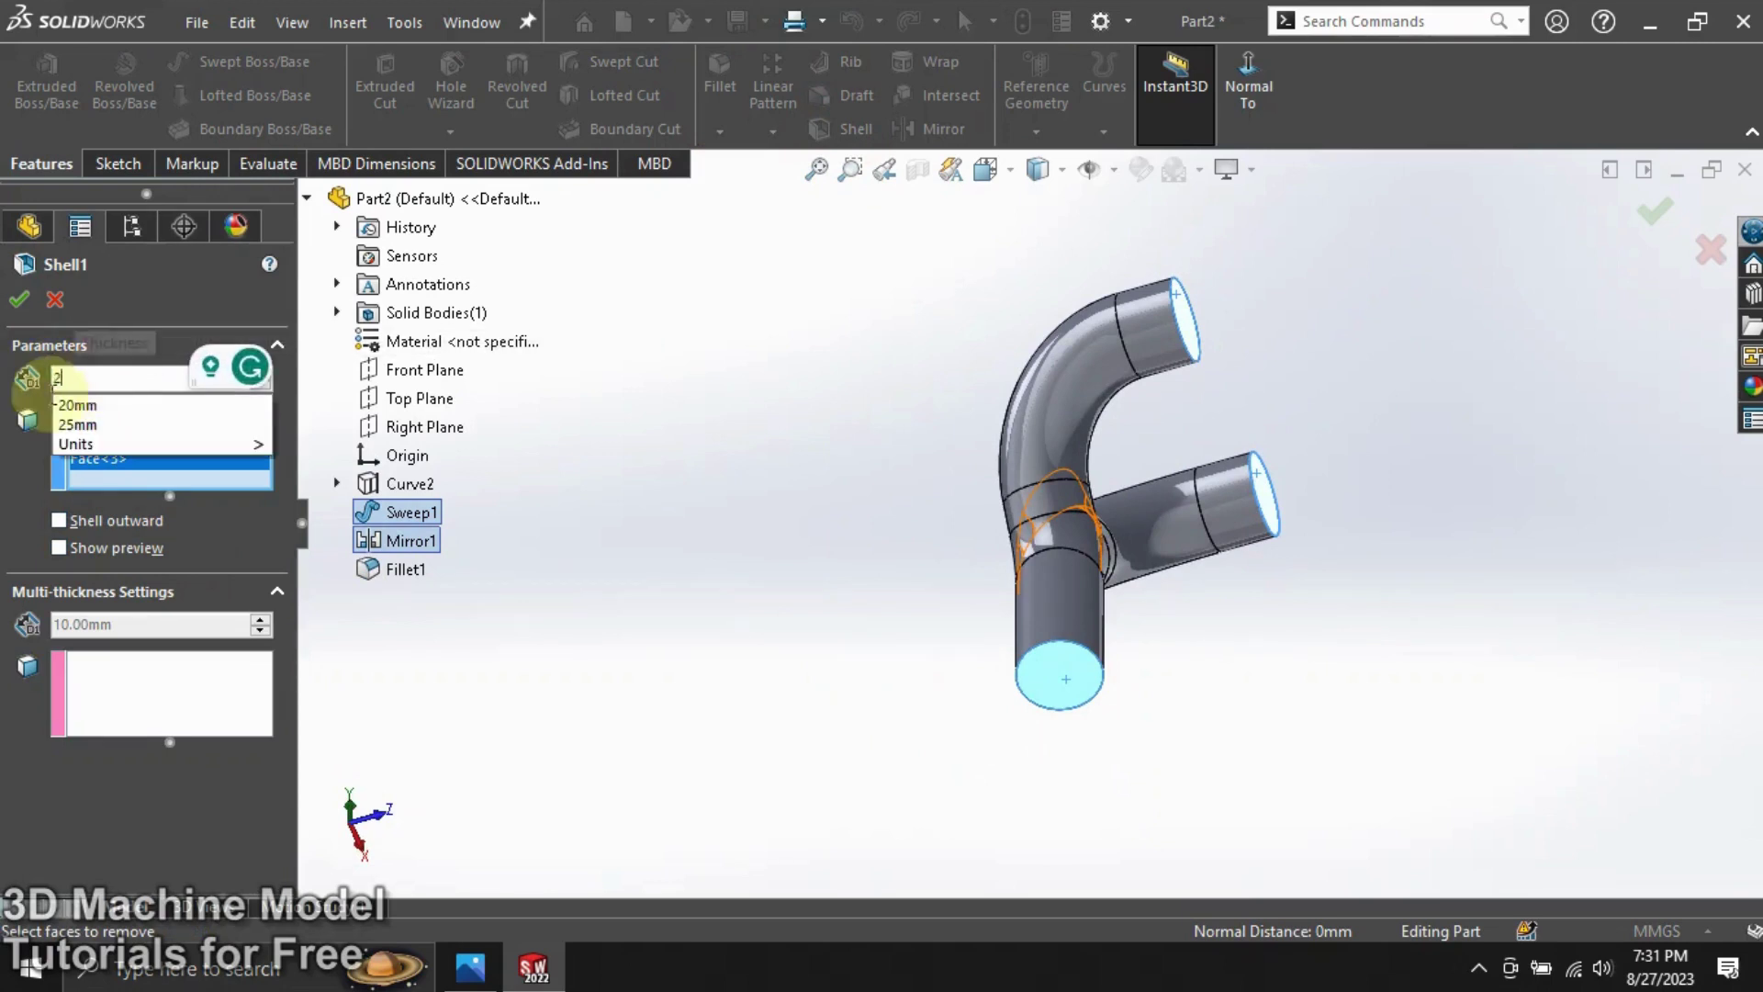
{"action": "key", "text": "Return"}
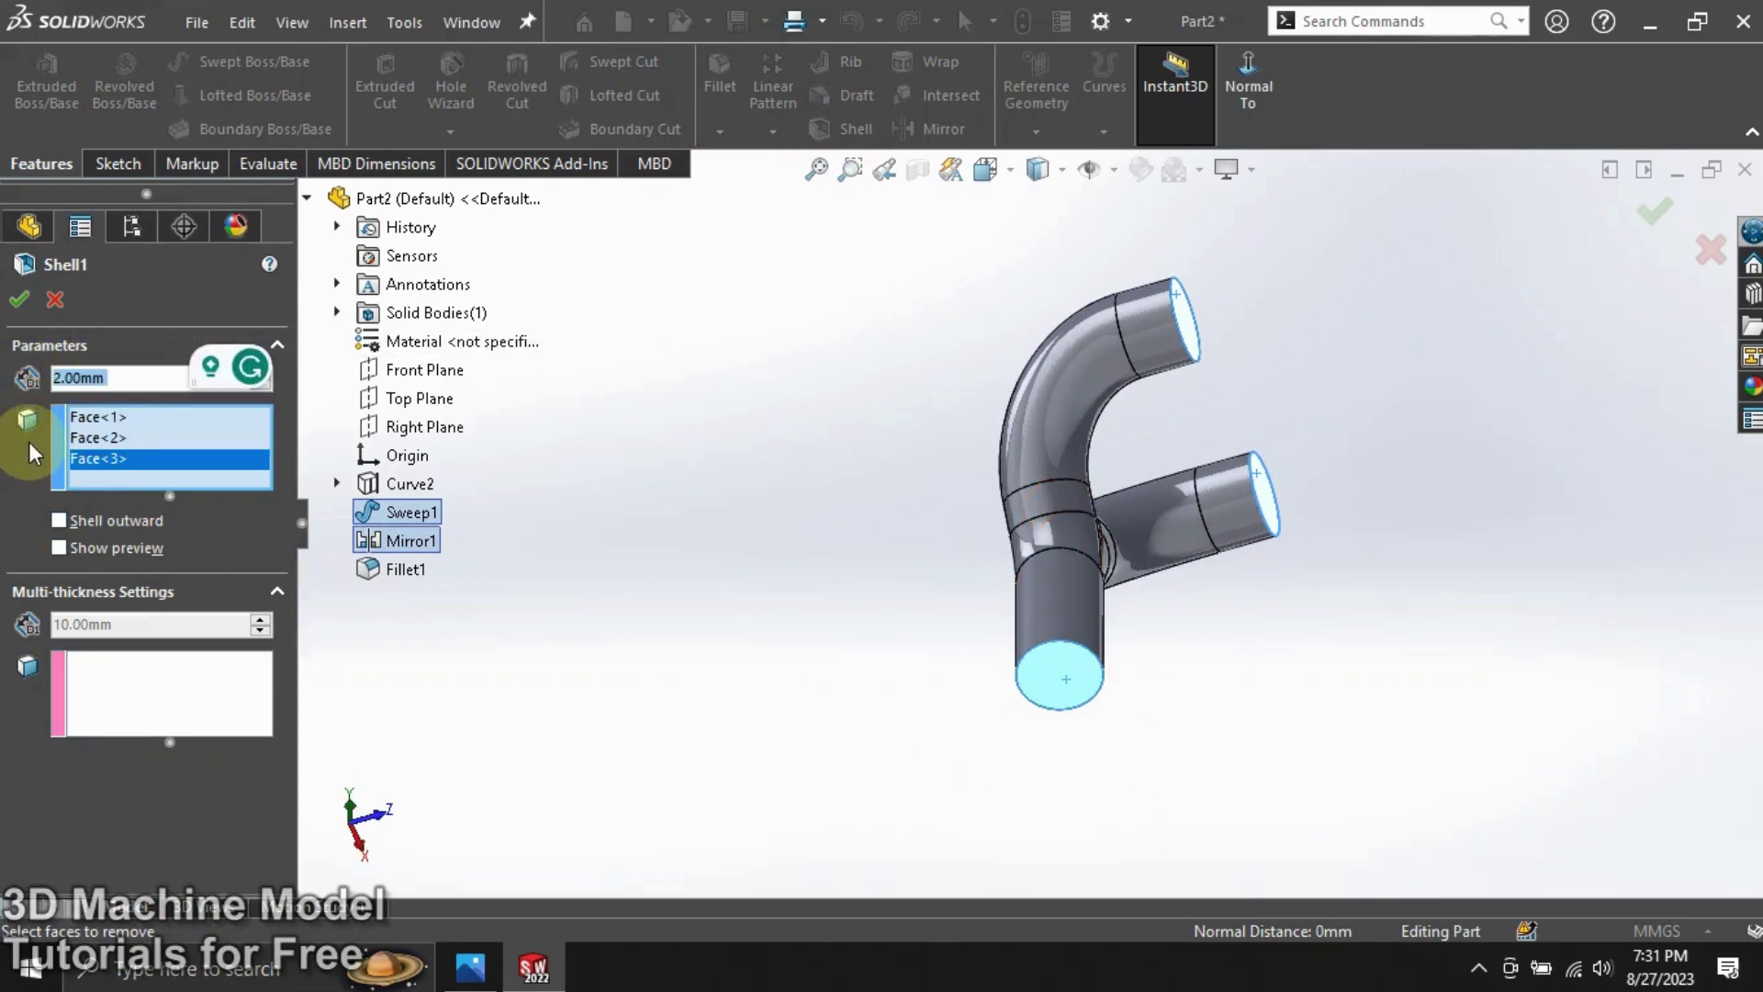
{"action": "type", "text": "3"}
{"action": "key", "text": "Return"}
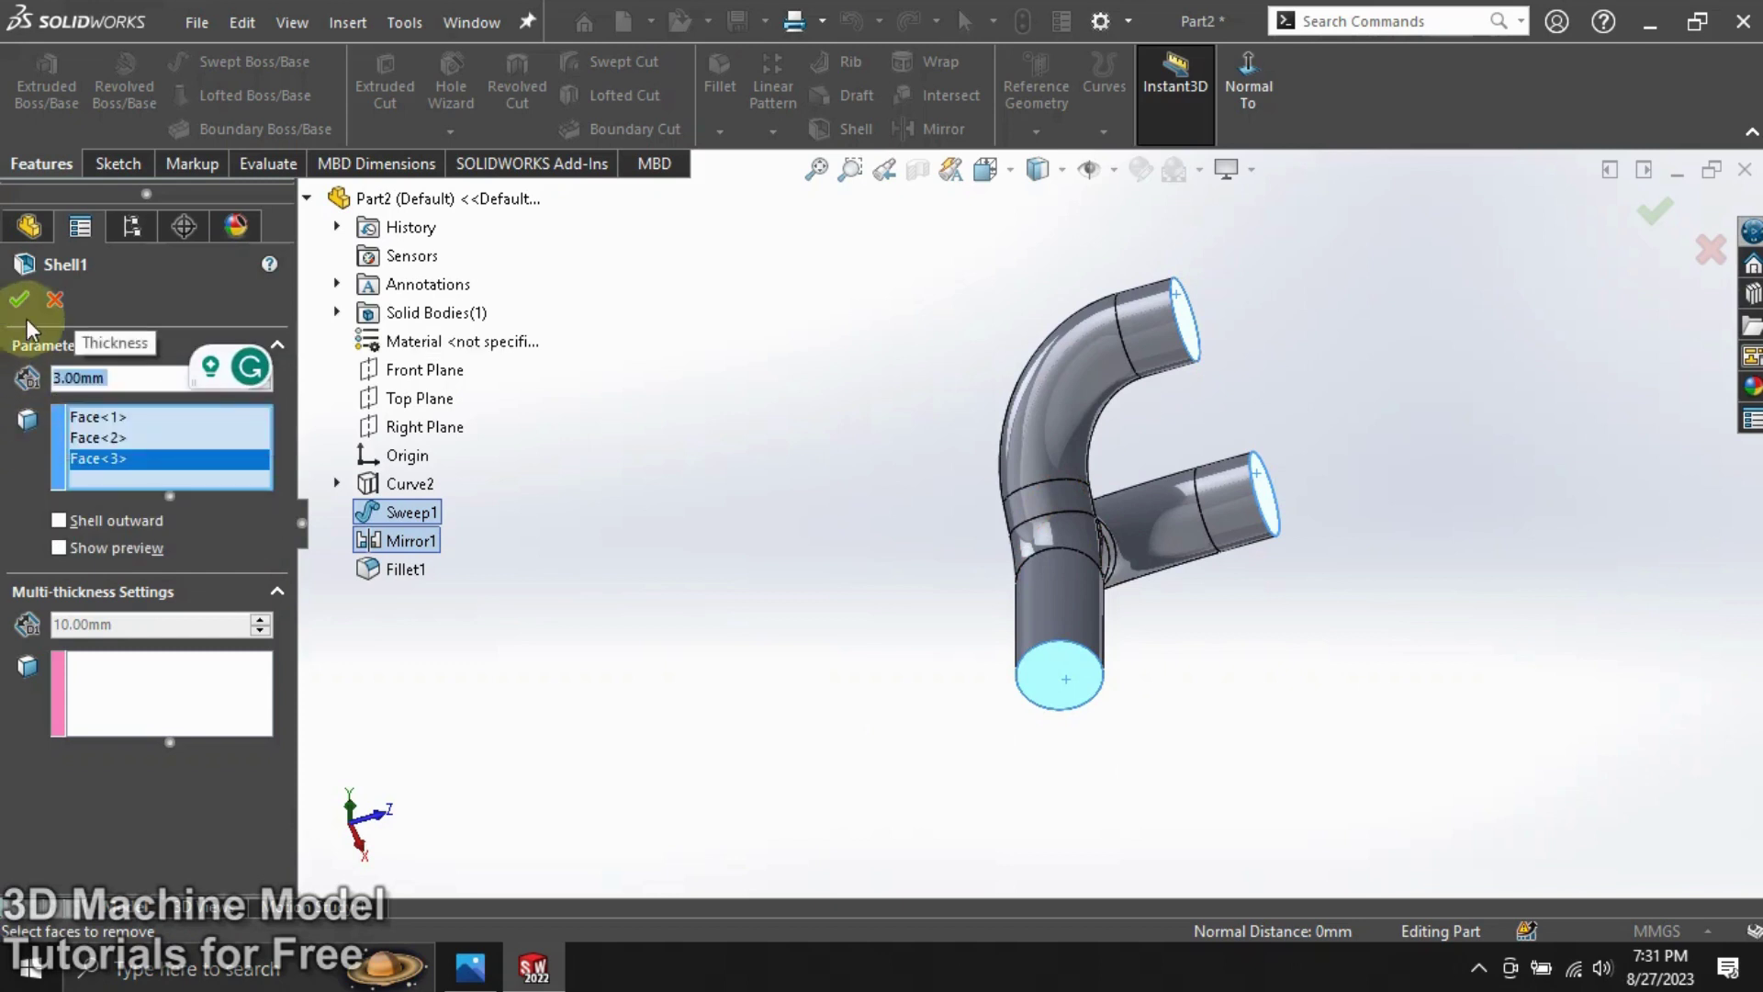
{"action": "left_click", "coordinate": [23, 295]}
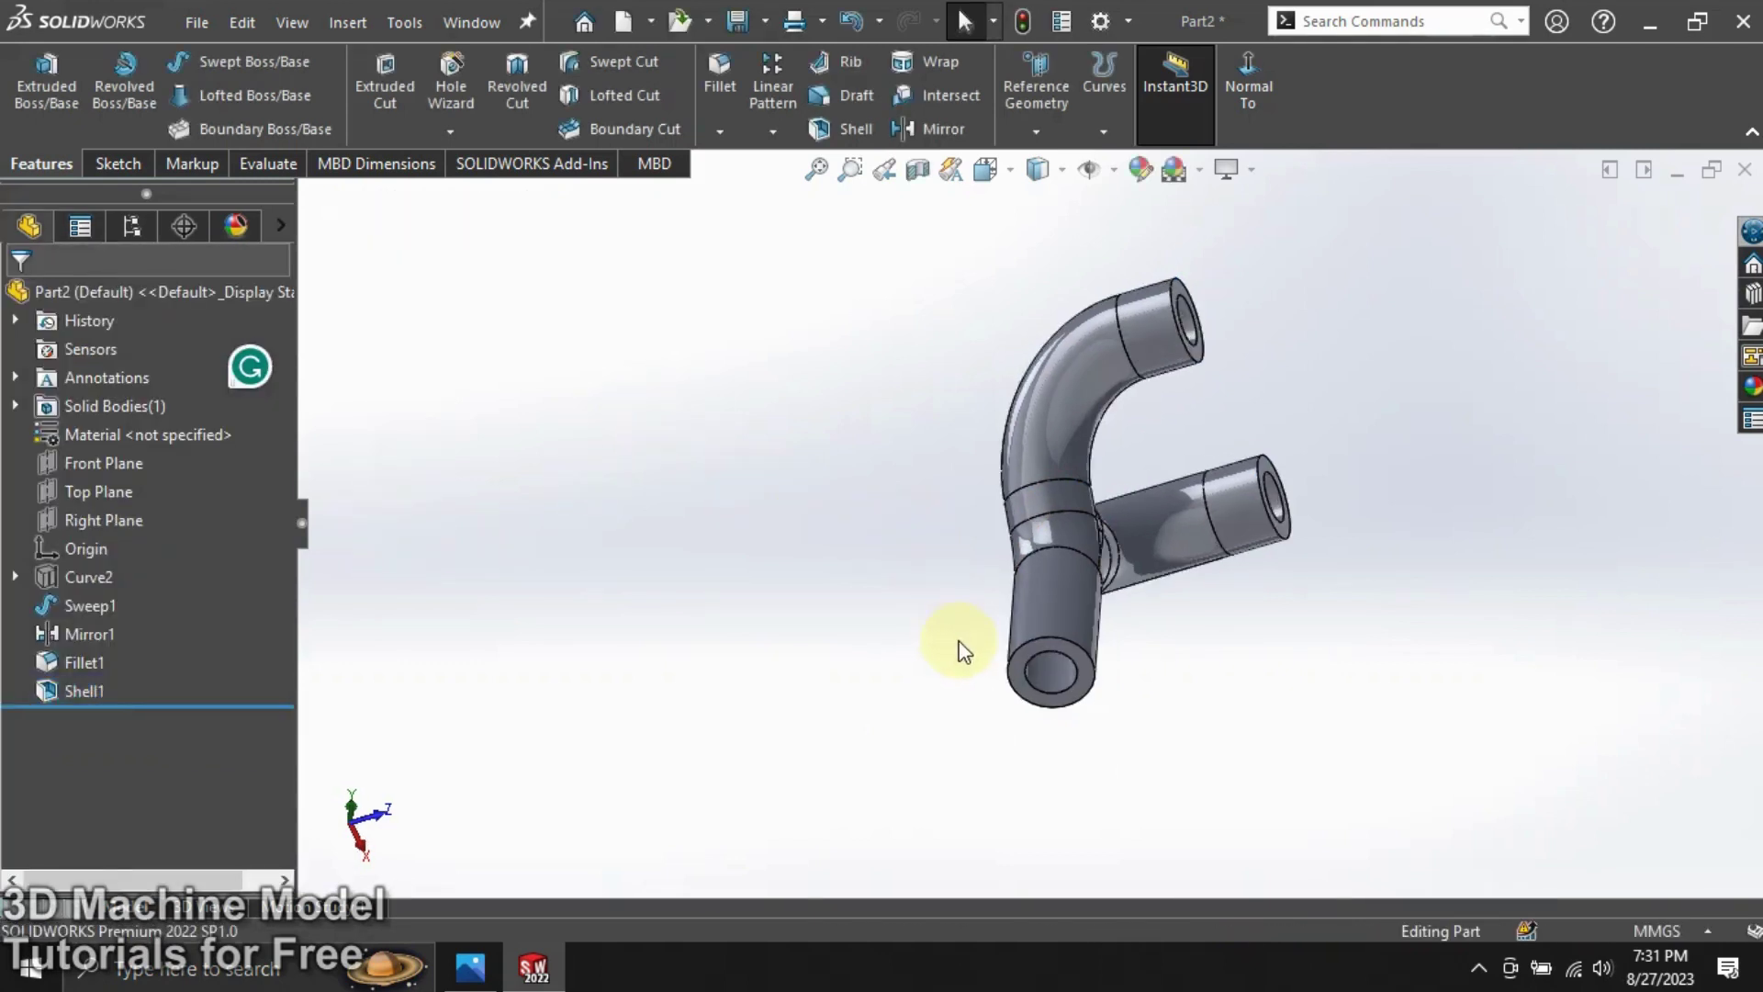
{"action": "scroll", "coordinate": [981, 647], "scroll_direction": "down", "scroll_amount": 2}
On the bottom end face, sketch a circle centred on the opening, dimensioned Ø25.
{"action": "left_click", "coordinate": [1058, 659]}
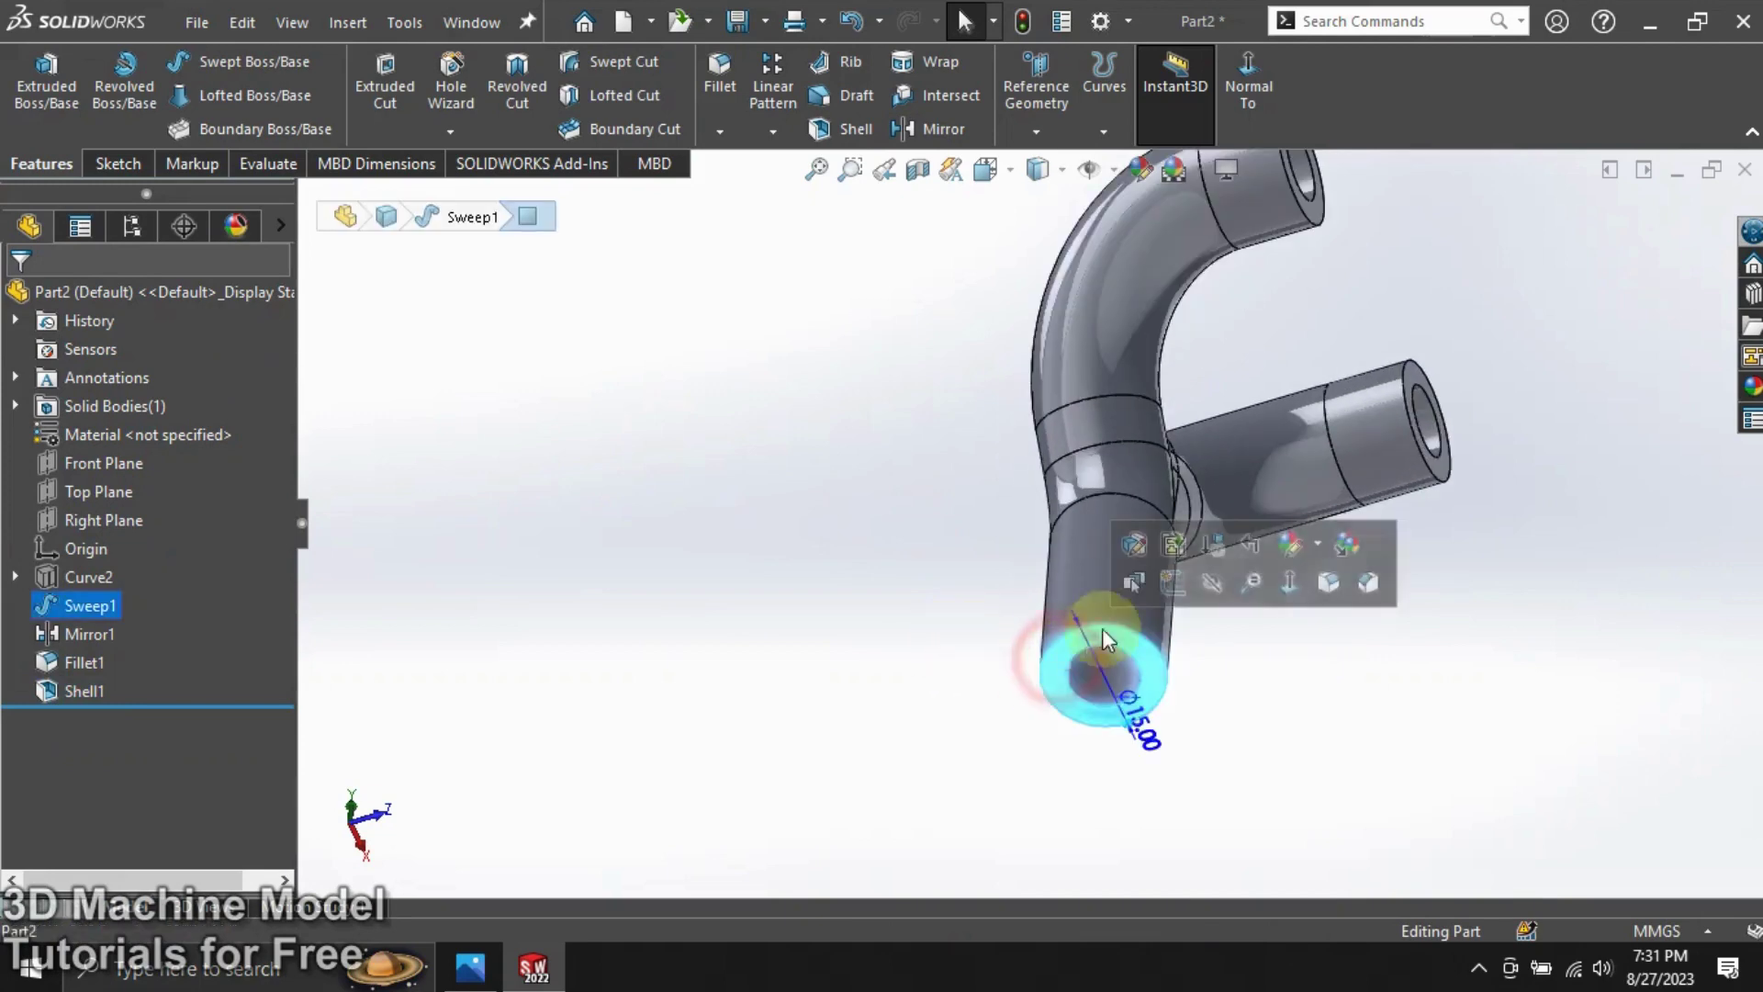
{"action": "left_click", "coordinate": [1169, 588]}
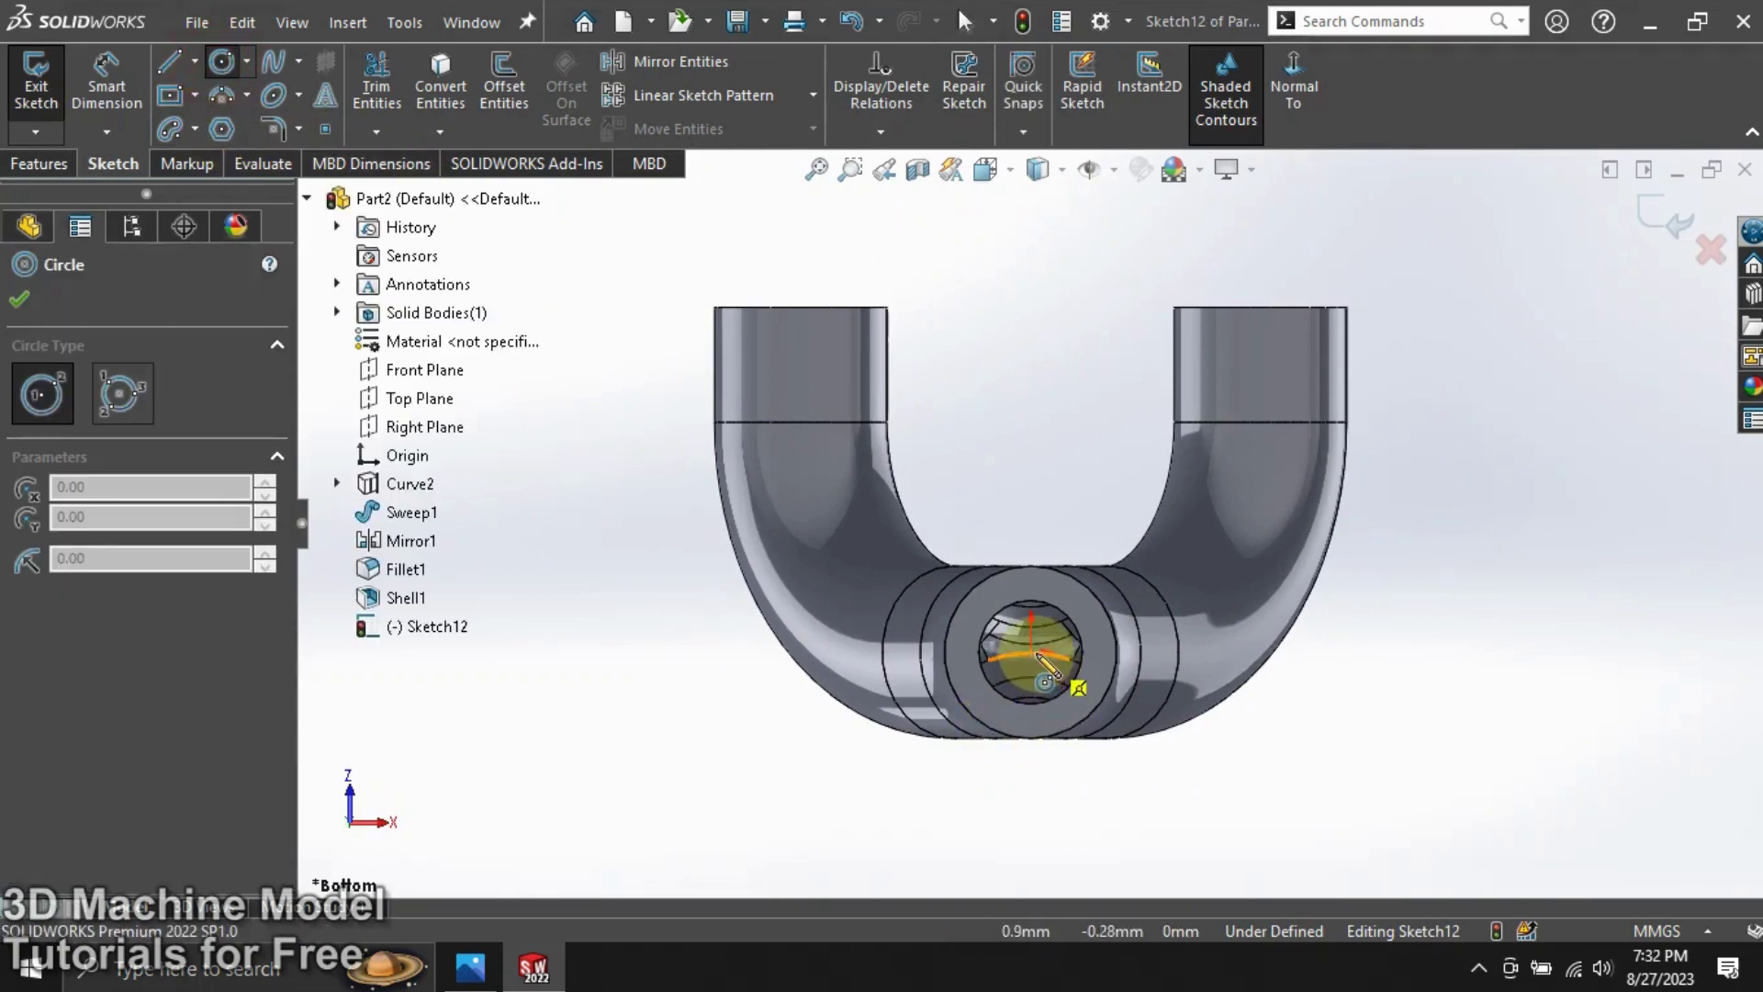
{"action": "left_click_drag", "start_coordinate": [1033, 653], "coordinate": [1031, 532]}
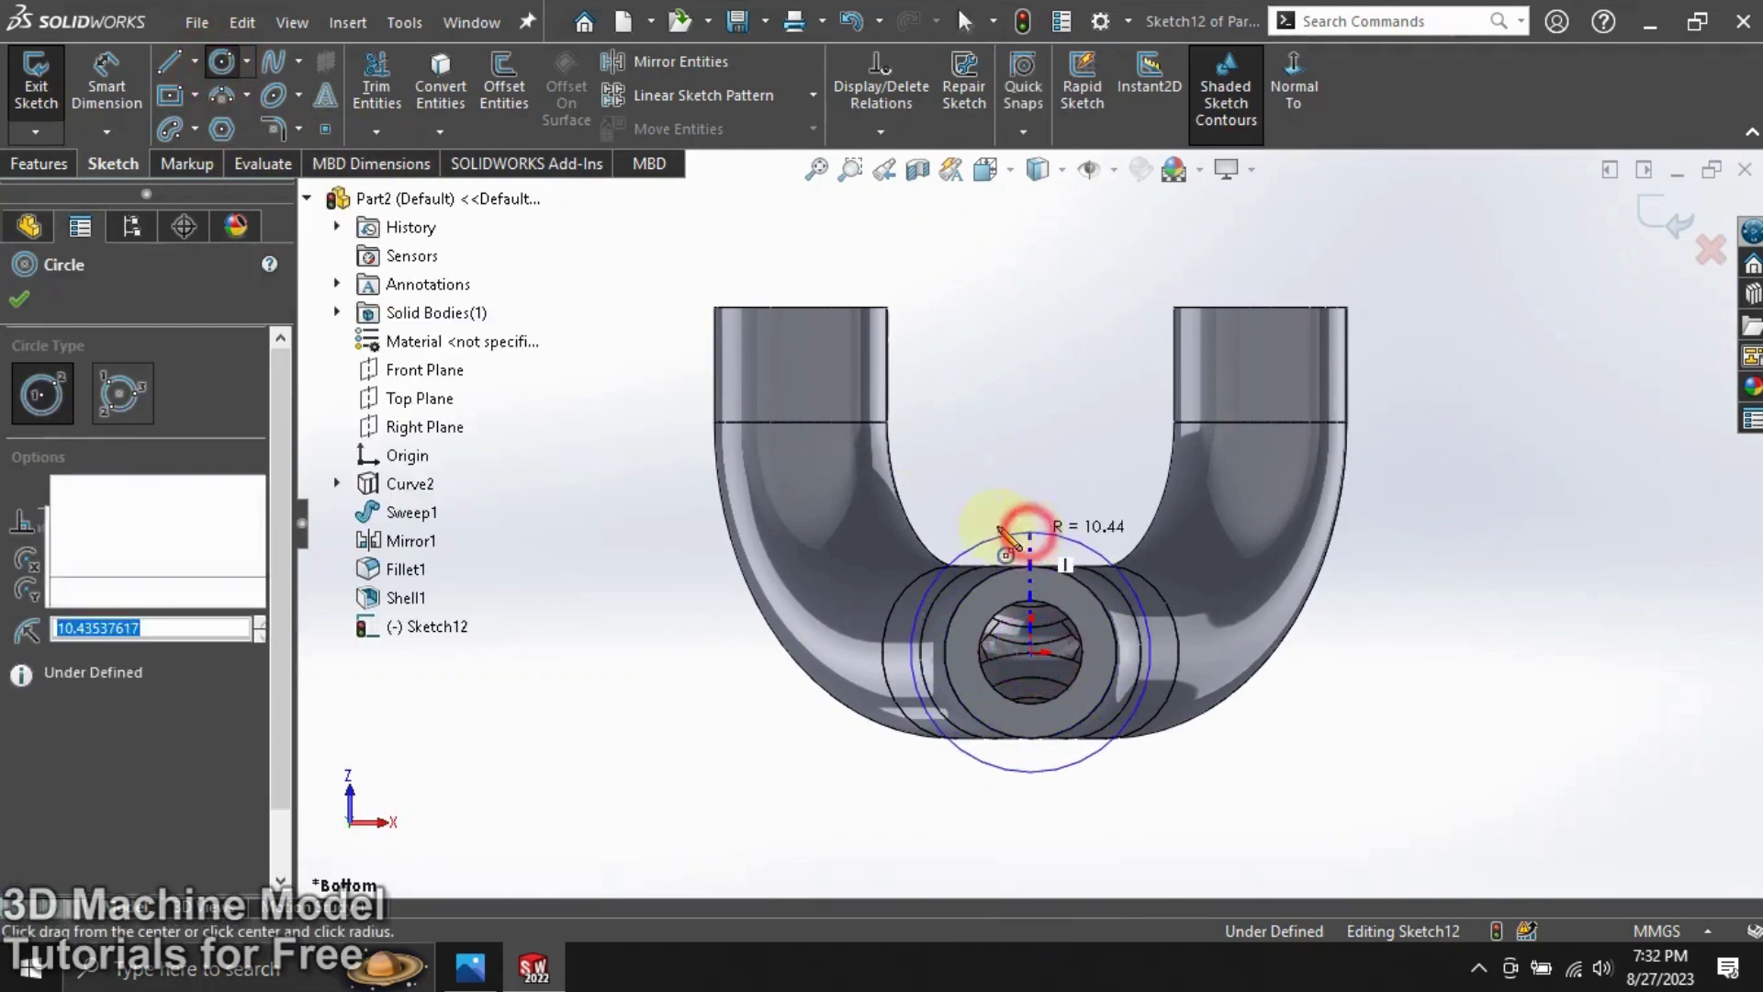
{"action": "left_click", "coordinate": [109, 89]}
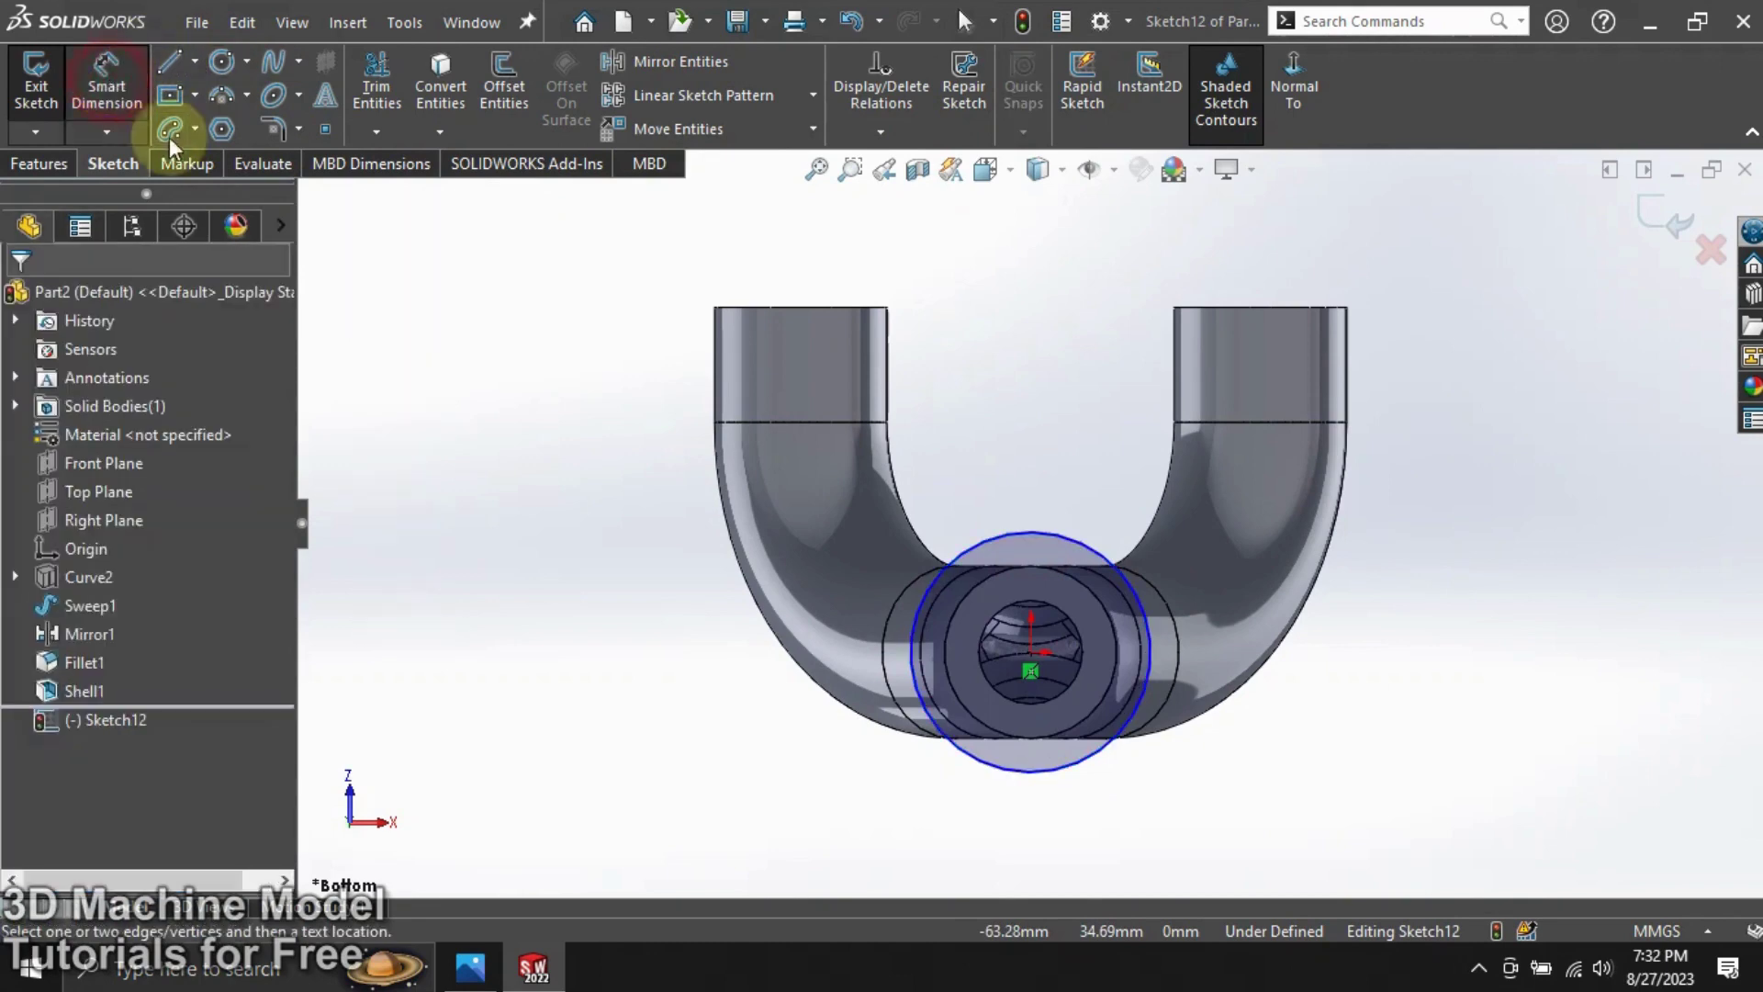
{"action": "left_click", "coordinate": [917, 630]}
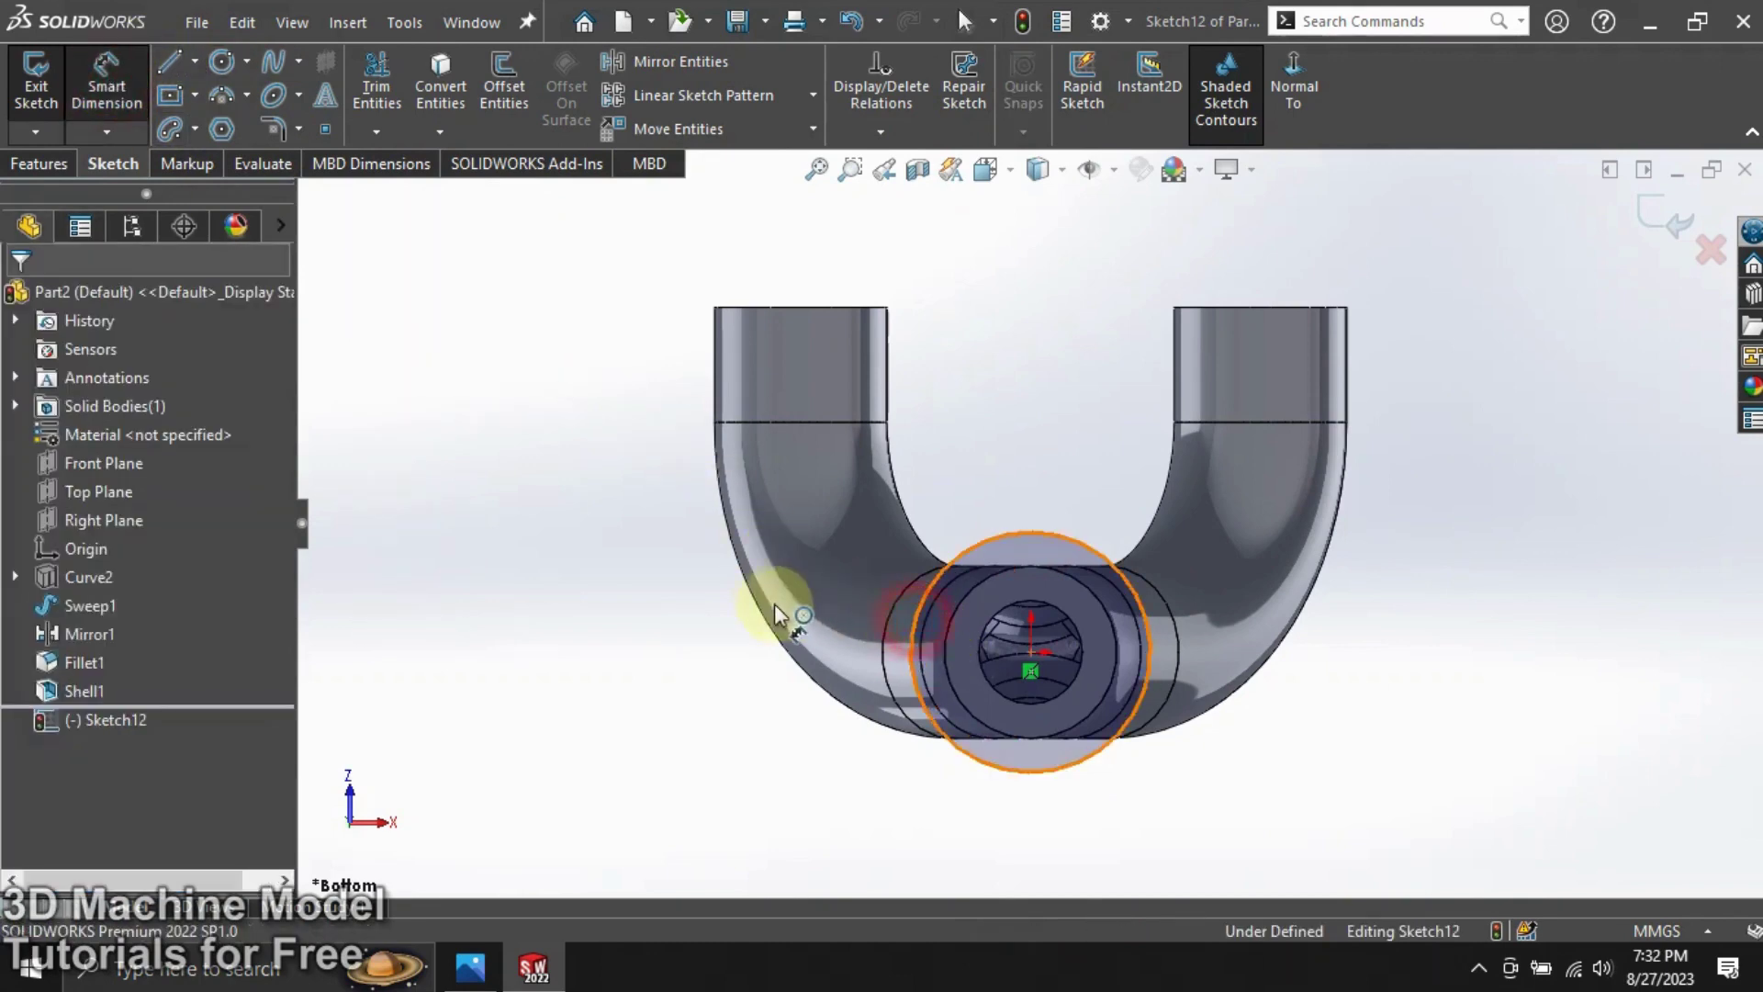
{"action": "left_click", "coordinate": [764, 606]}
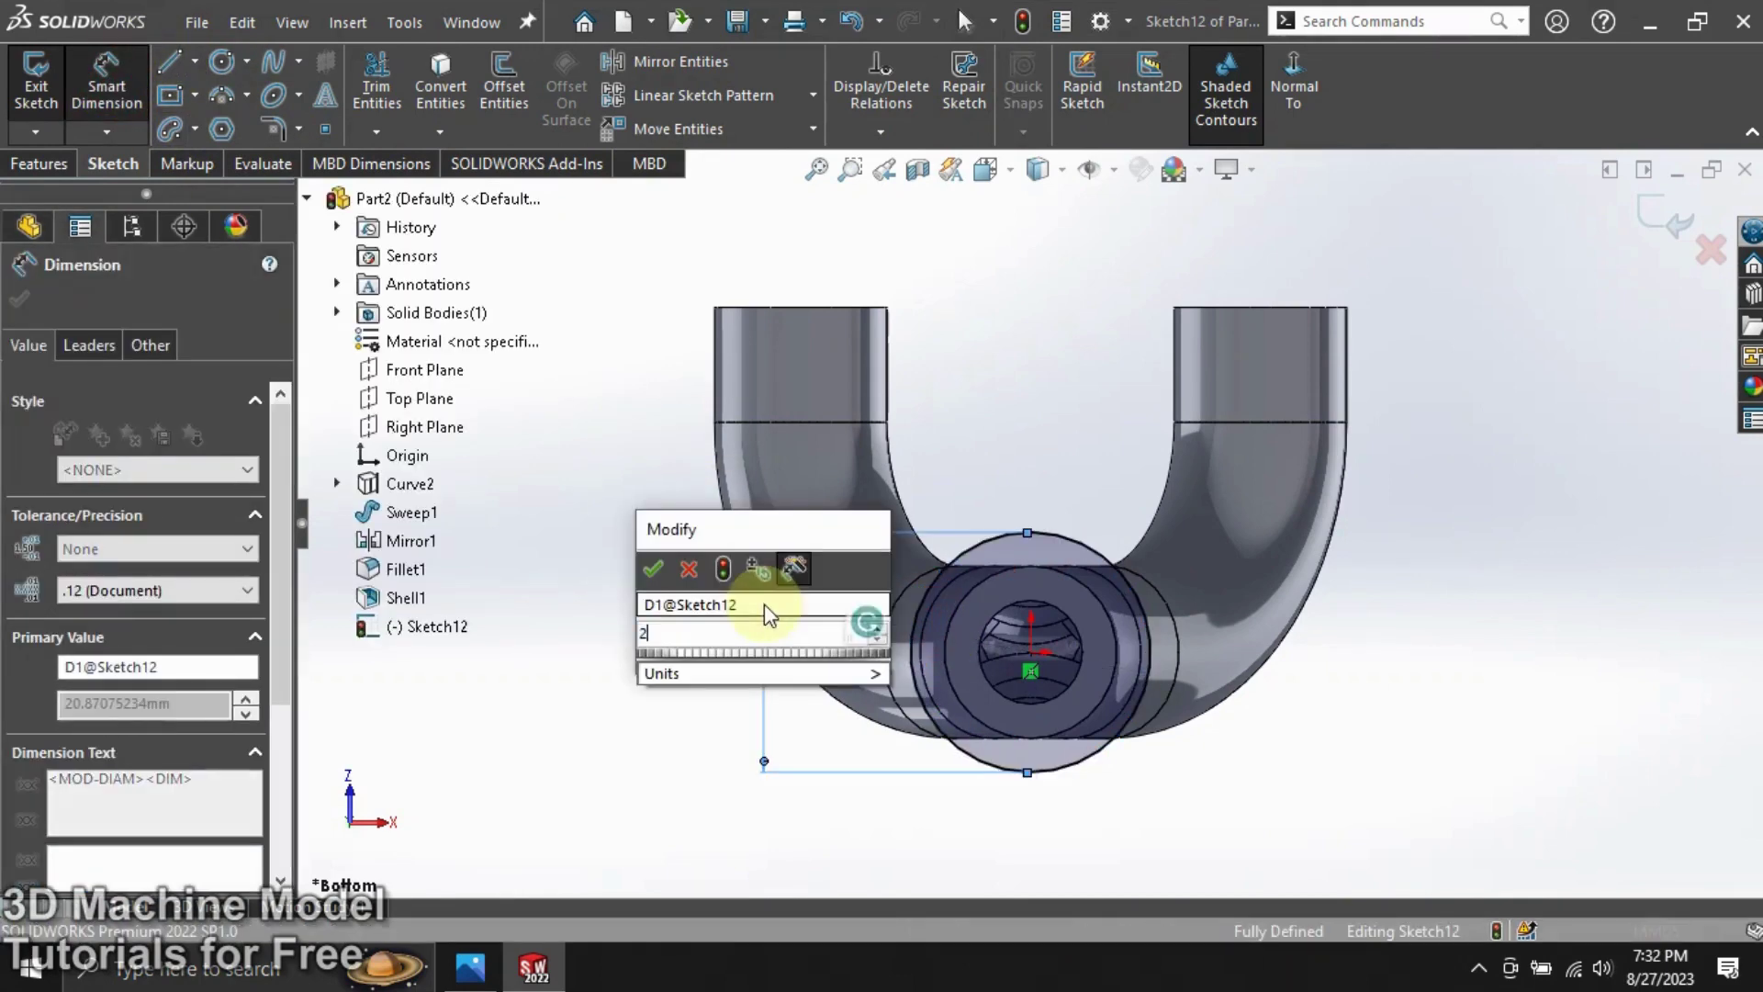
{"action": "type", "text": "20.87"}
{"action": "left_click", "coordinate": [653, 568]}
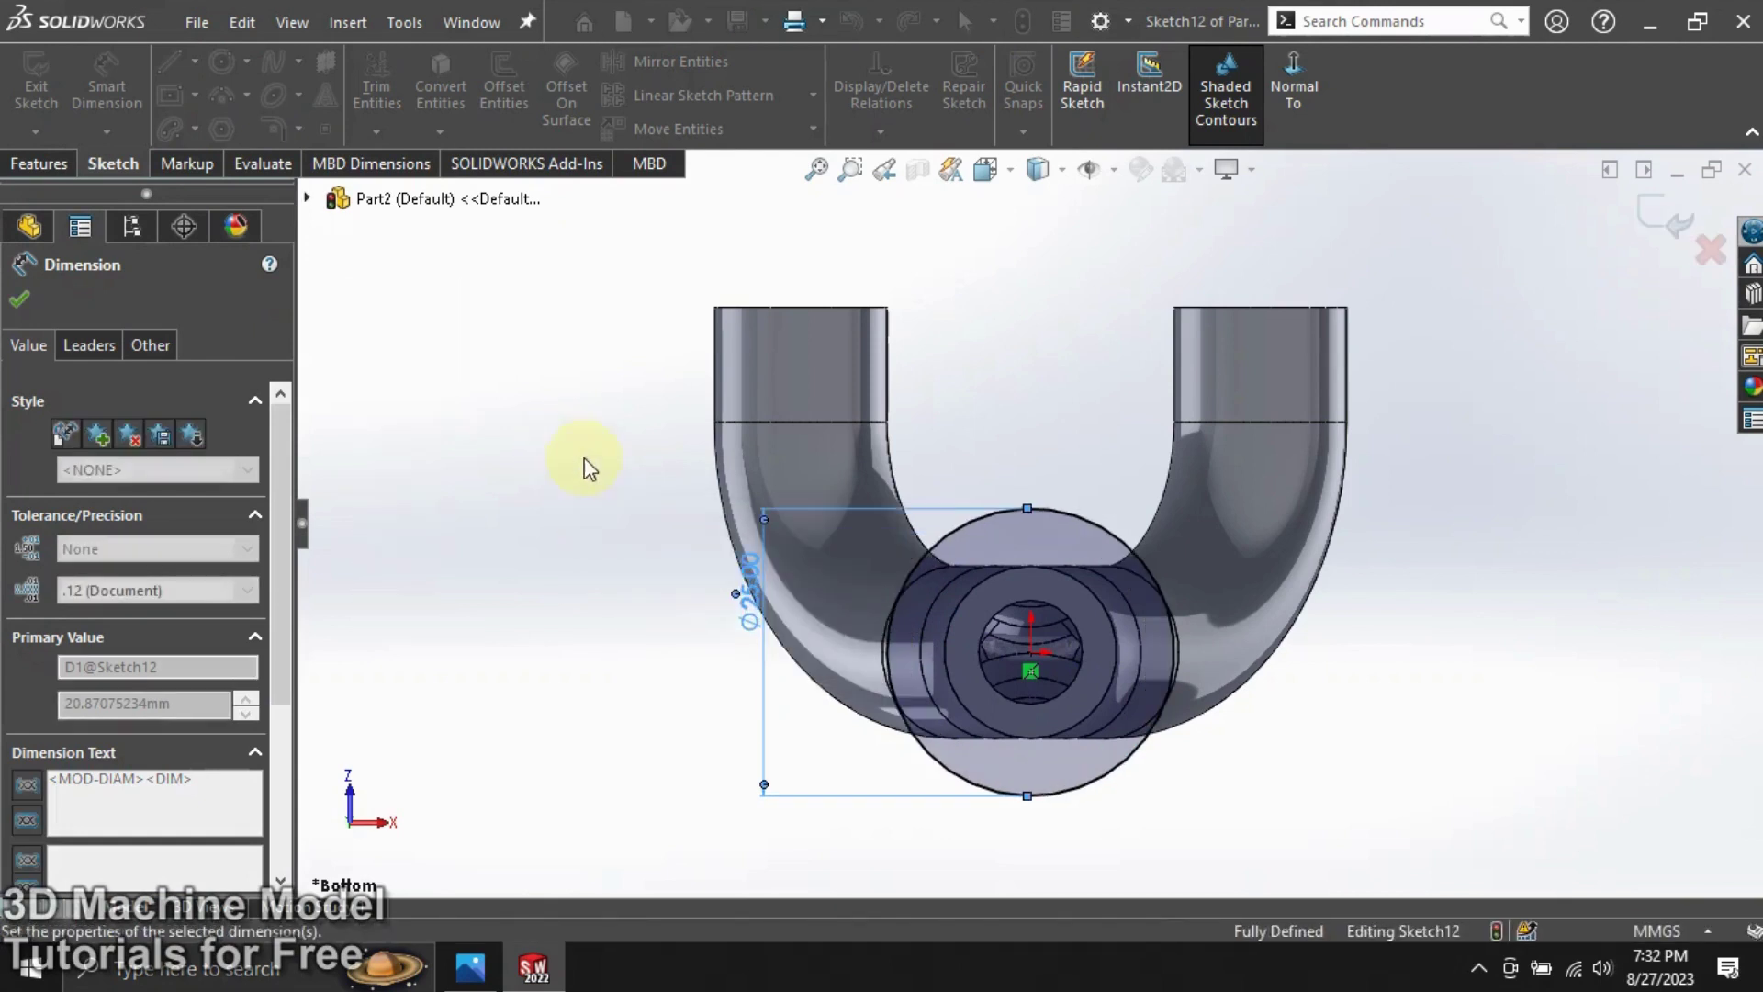
Convert the inner hole edge into the sketch.
{"action": "left_click", "coordinate": [440, 75]}
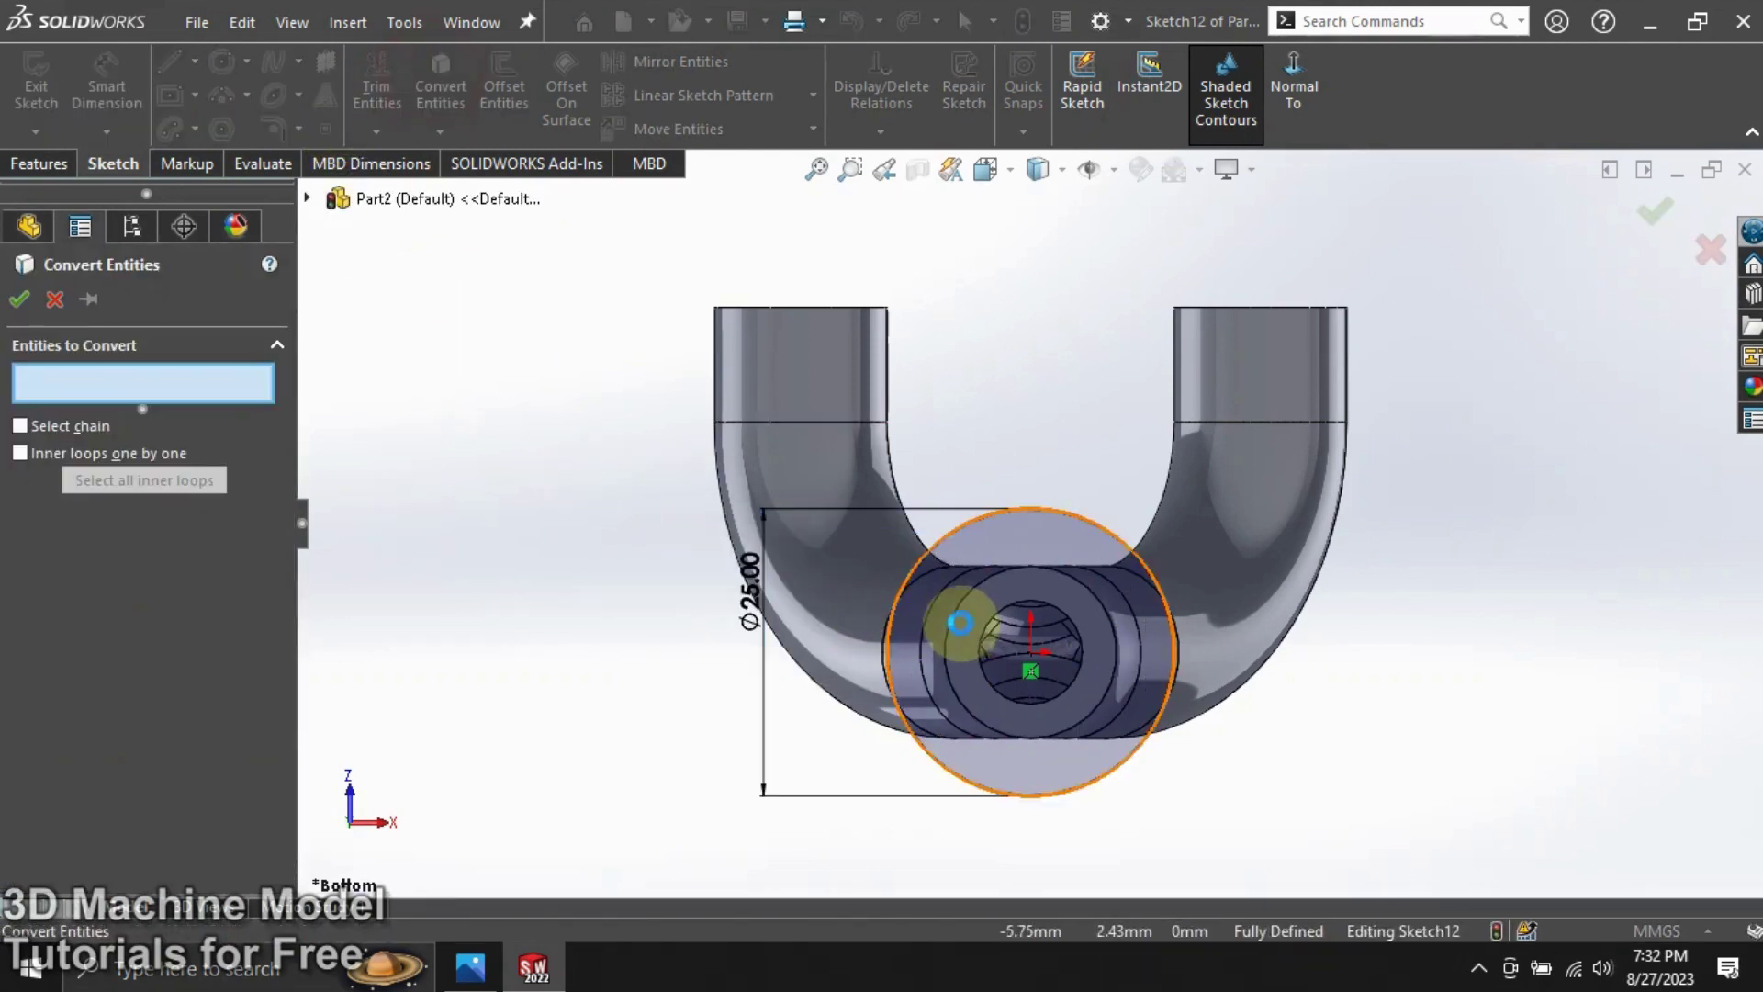
{"action": "left_click", "coordinate": [1000, 612]}
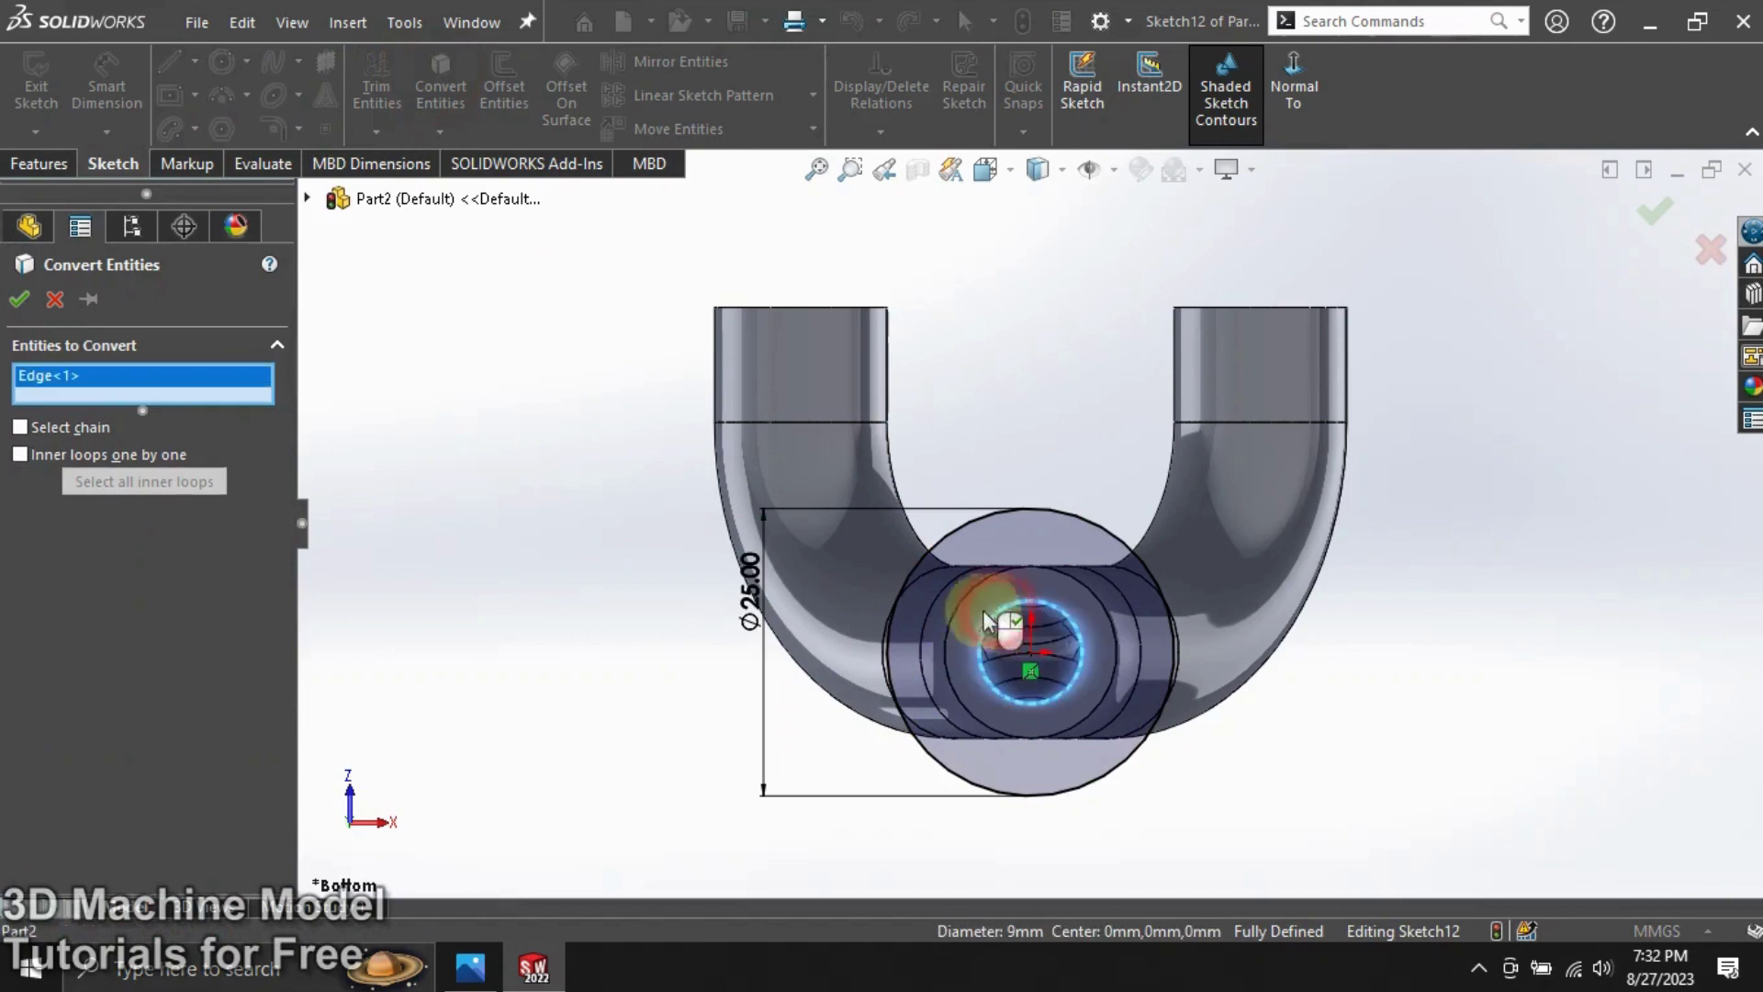
{"action": "left_click", "coordinate": [16, 300]}
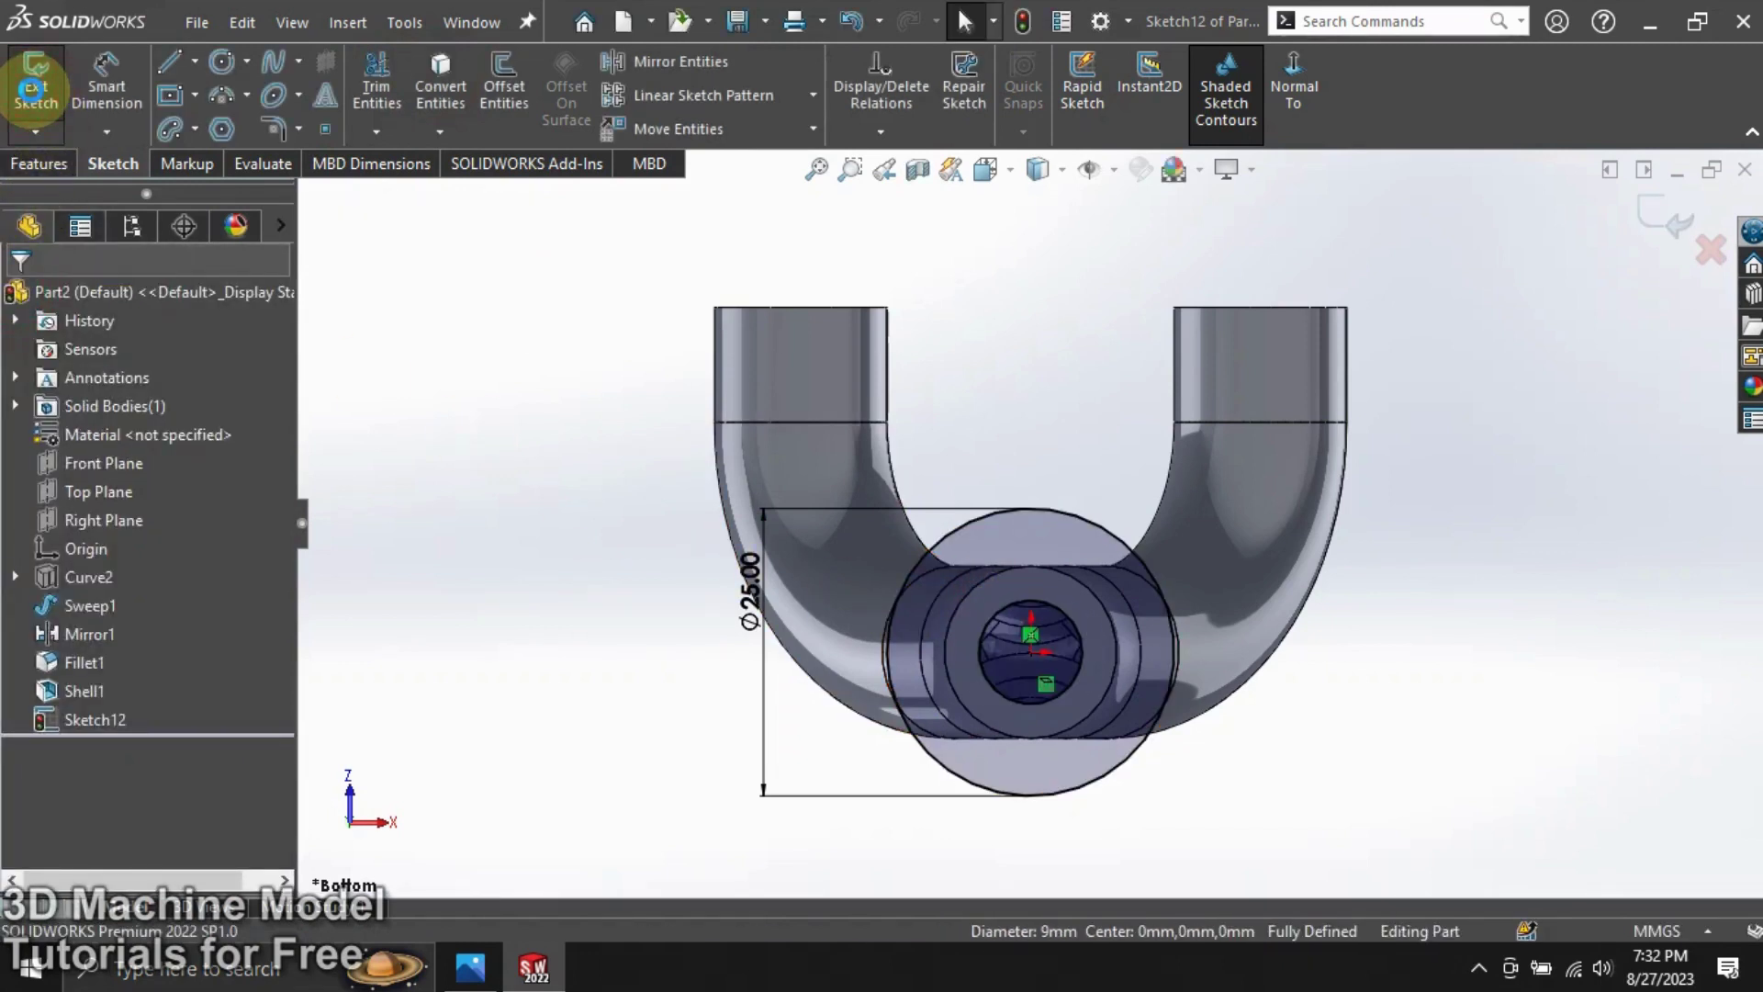
{"action": "left_click", "coordinate": [55, 121]}
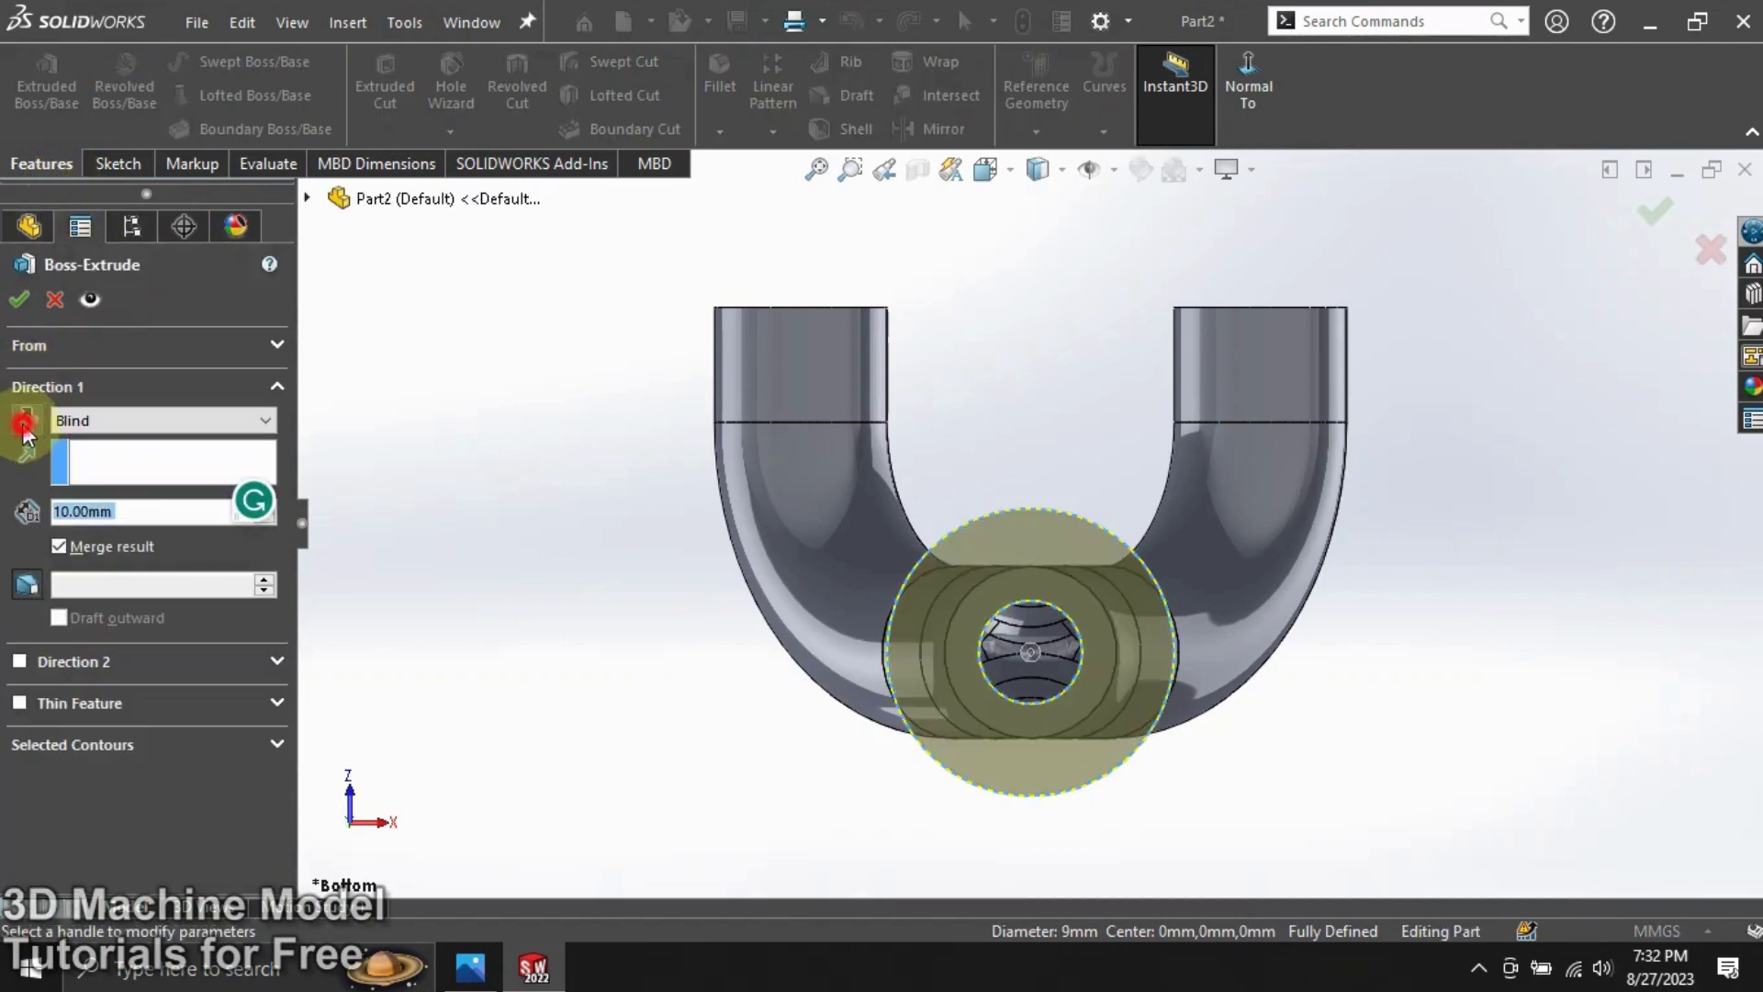
Extrude the ring 9 mm in the reversed direction as Boss-Extrude1.
{"action": "left_click", "coordinate": [22, 423]}
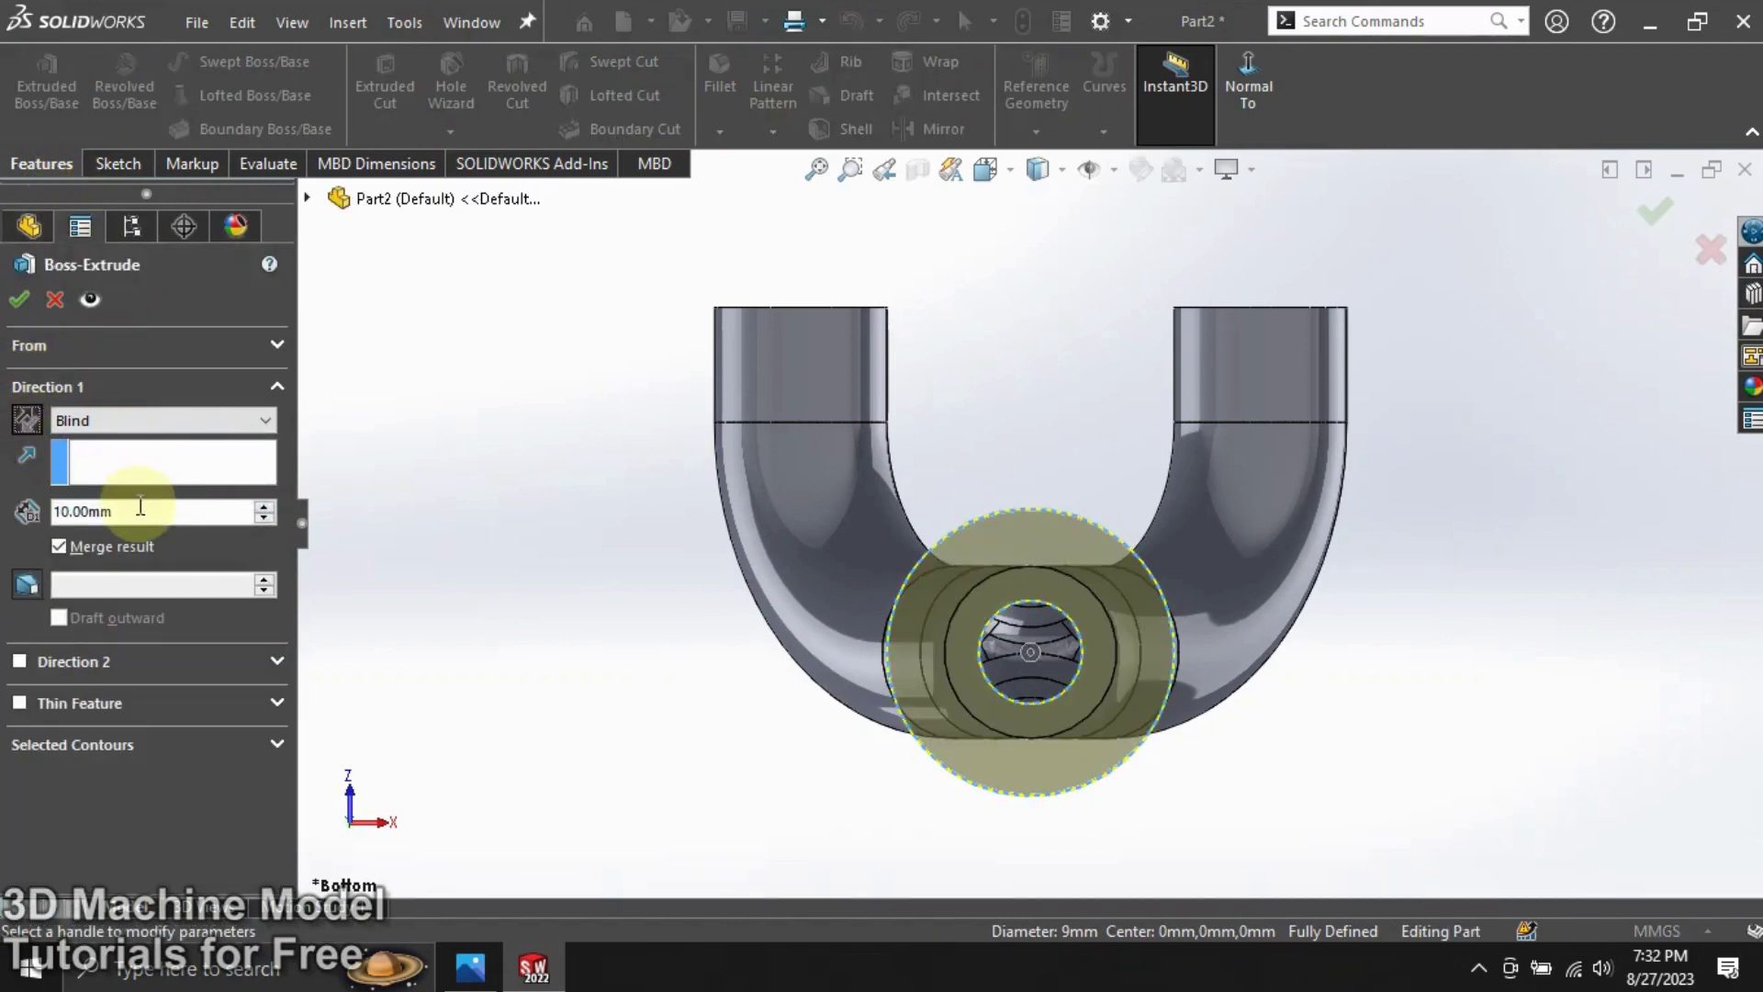
{"action": "type", "text": "9"}
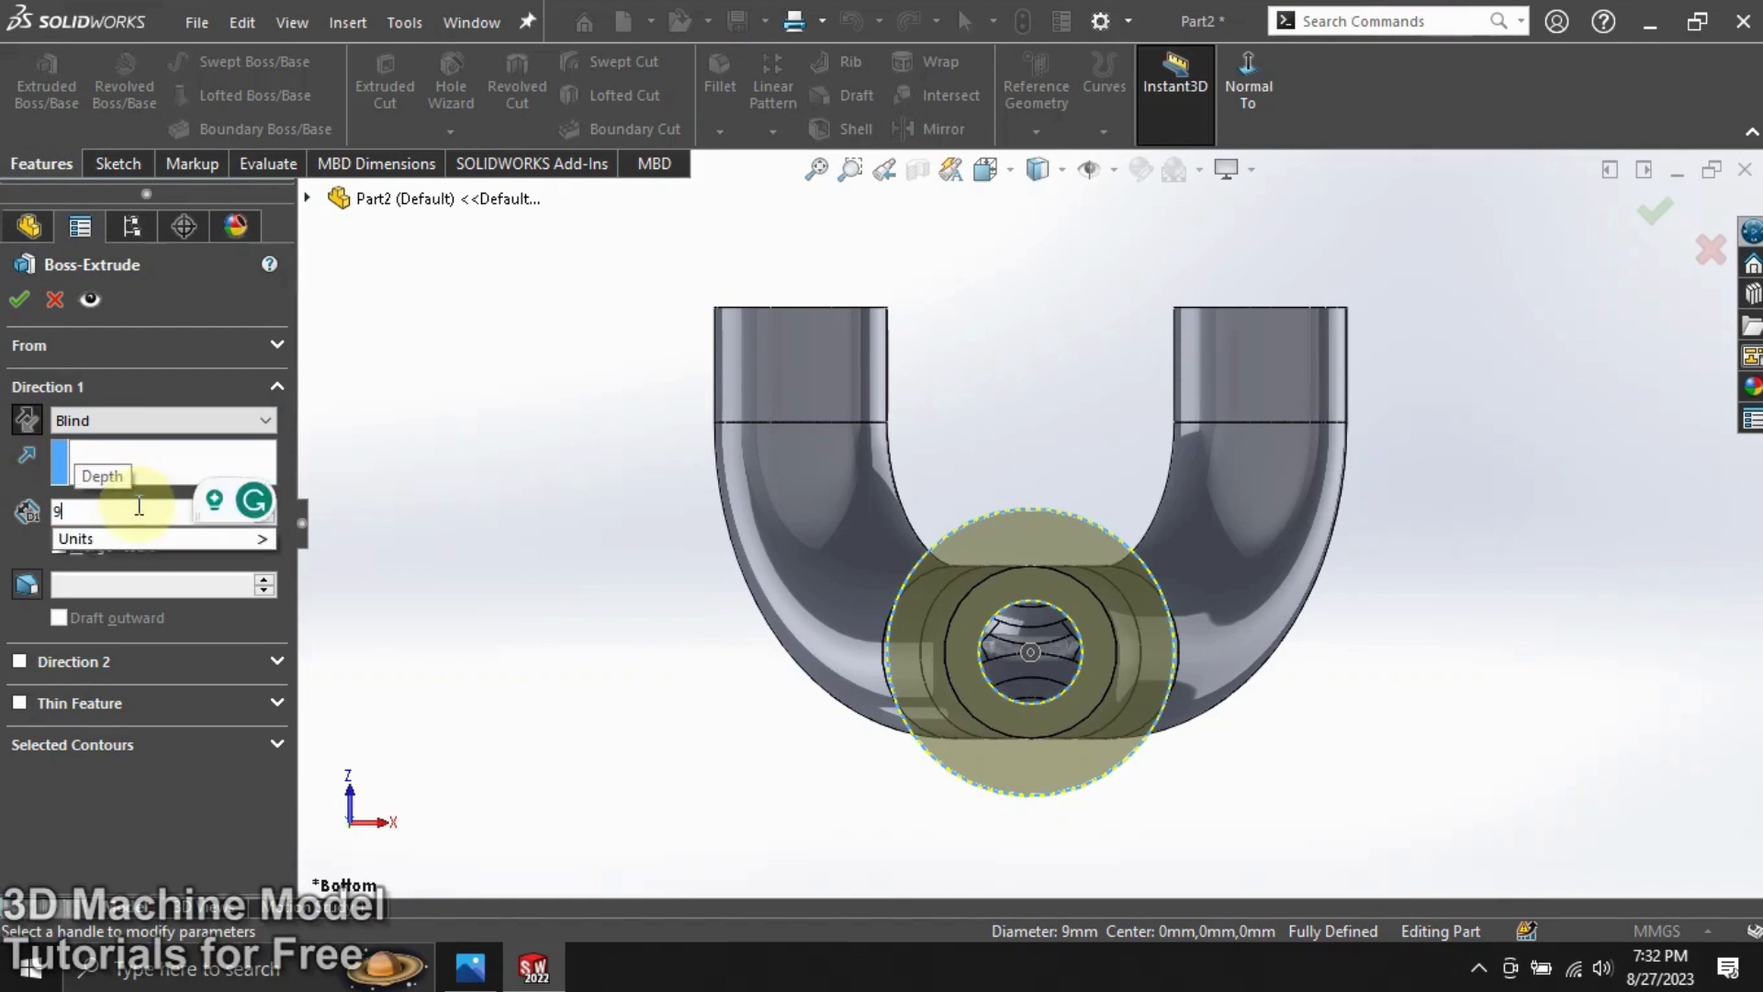
{"action": "key", "text": "Return"}
{"action": "left_click", "coordinate": [20, 300]}
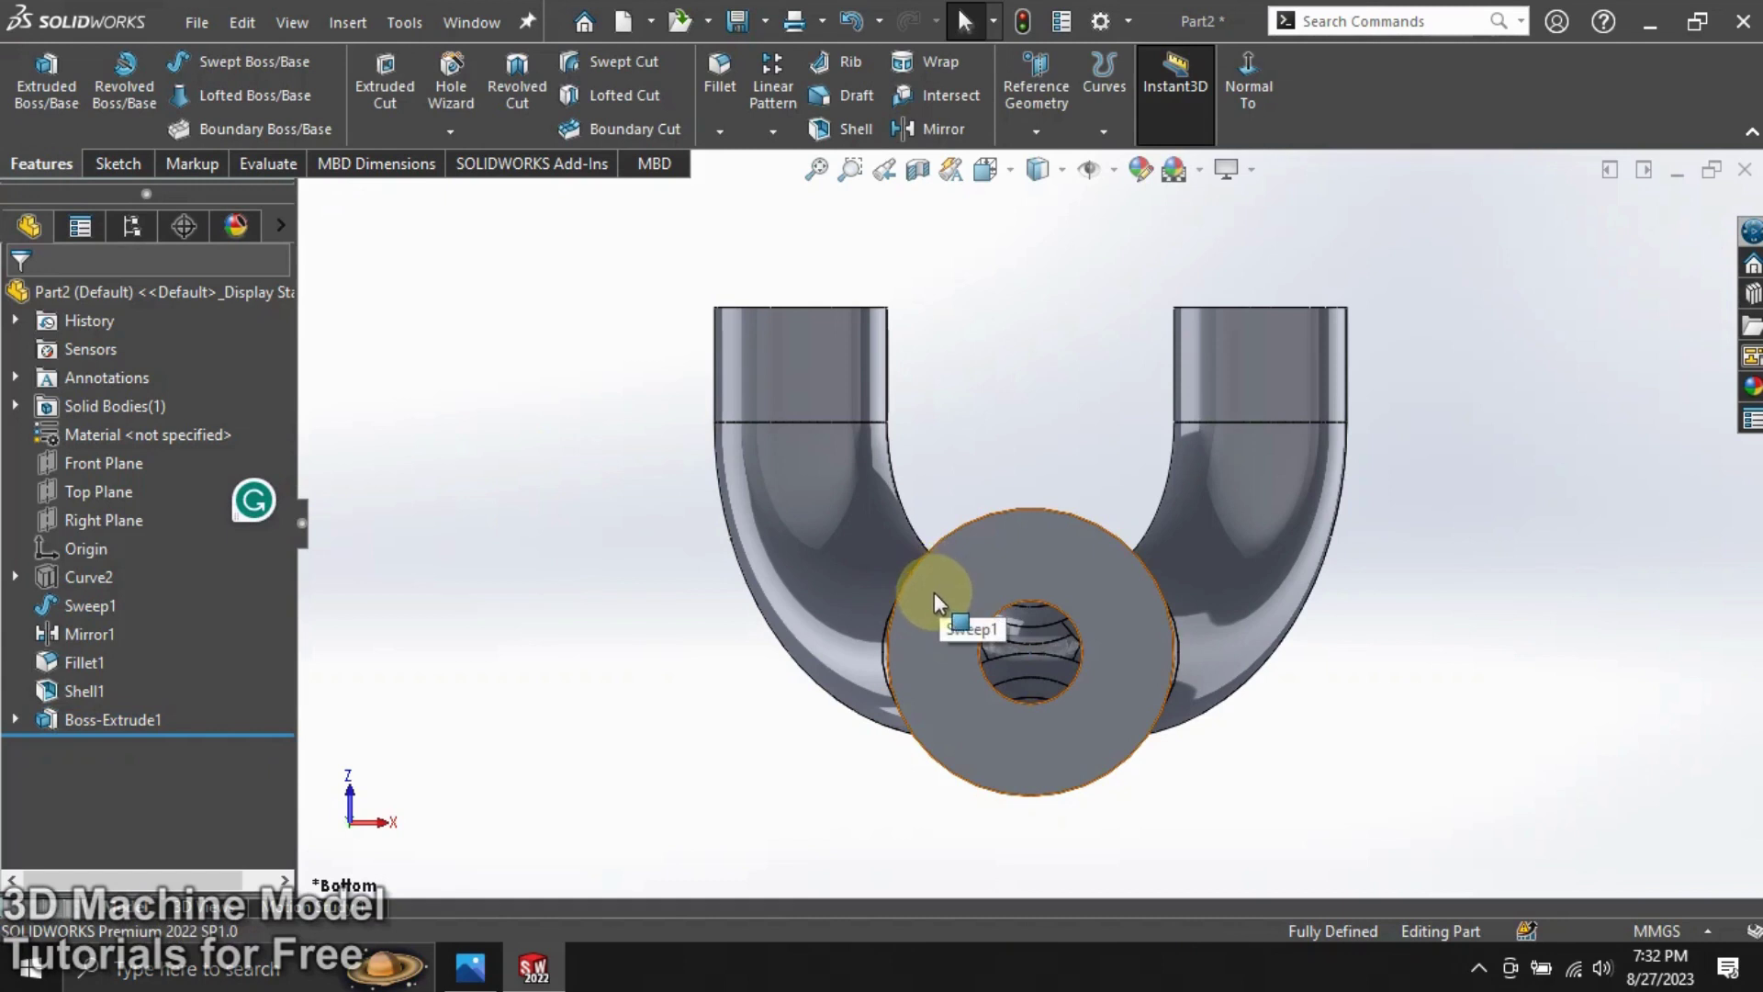
Reopen Boss-Extrude1 to check its settings, then select the flange's outer face.
{"action": "middle_click_drag", "start_coordinate": [934, 592], "coordinate": [671, 606]}
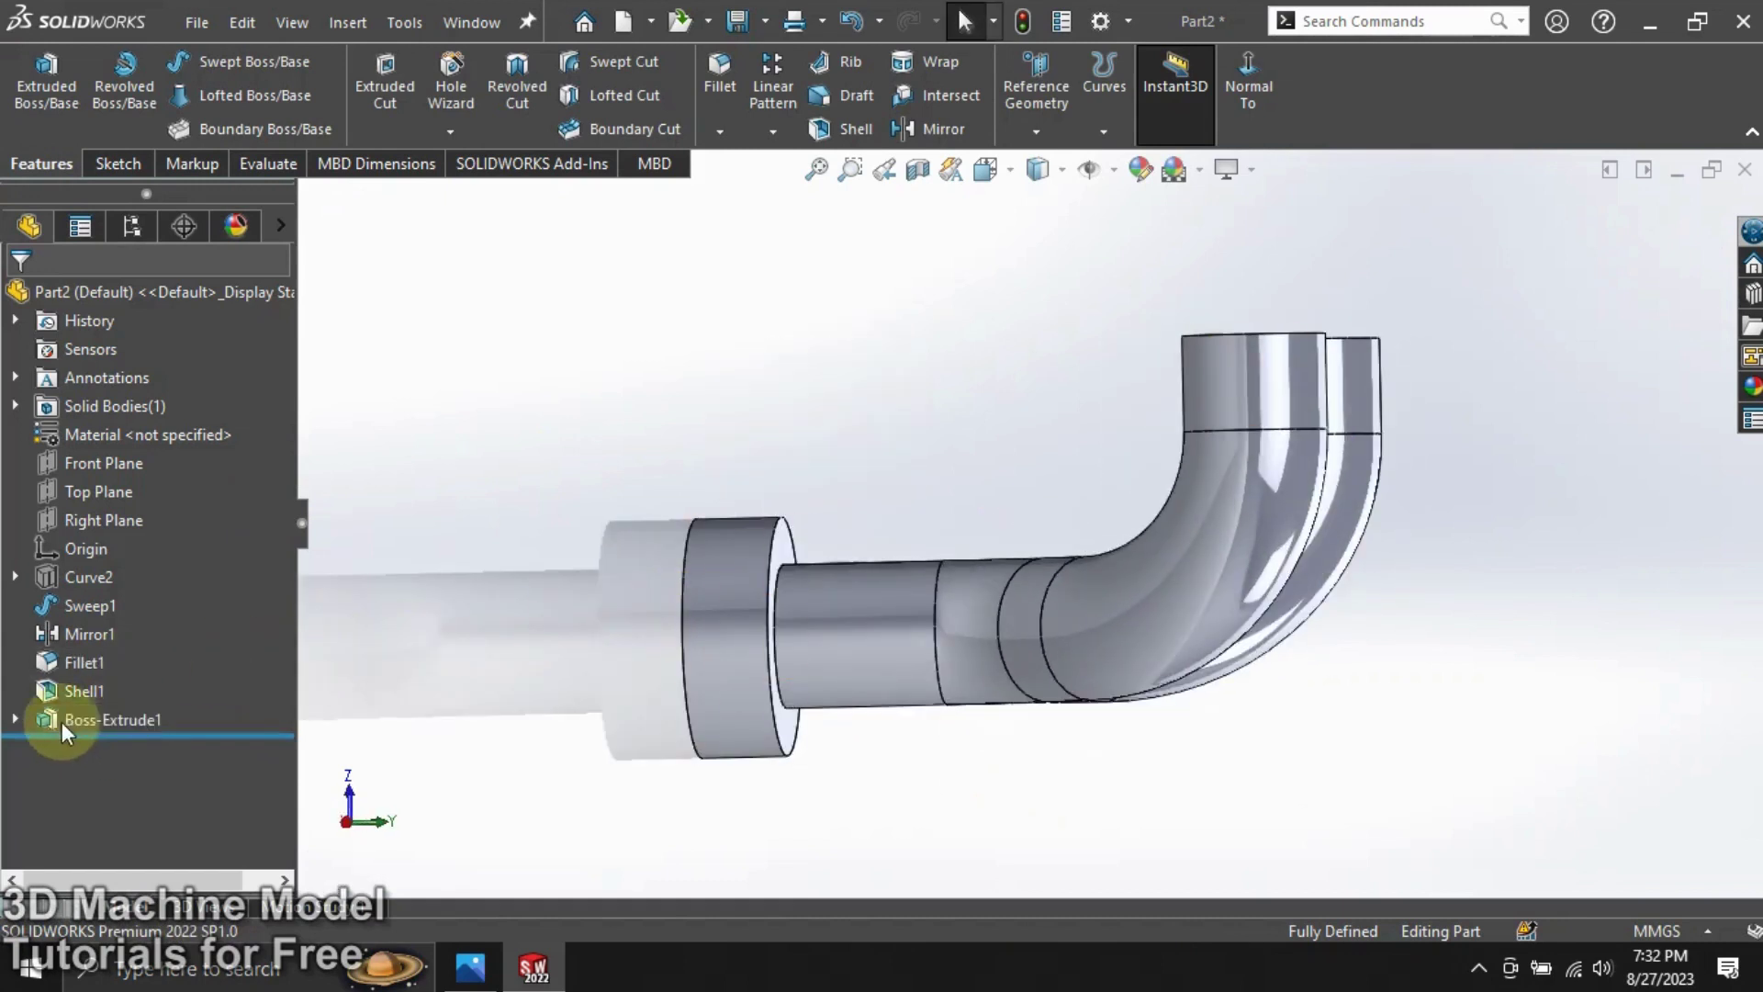
{"action": "left_click_drag", "start_coordinate": [62, 721], "coordinate": [55, 720]}
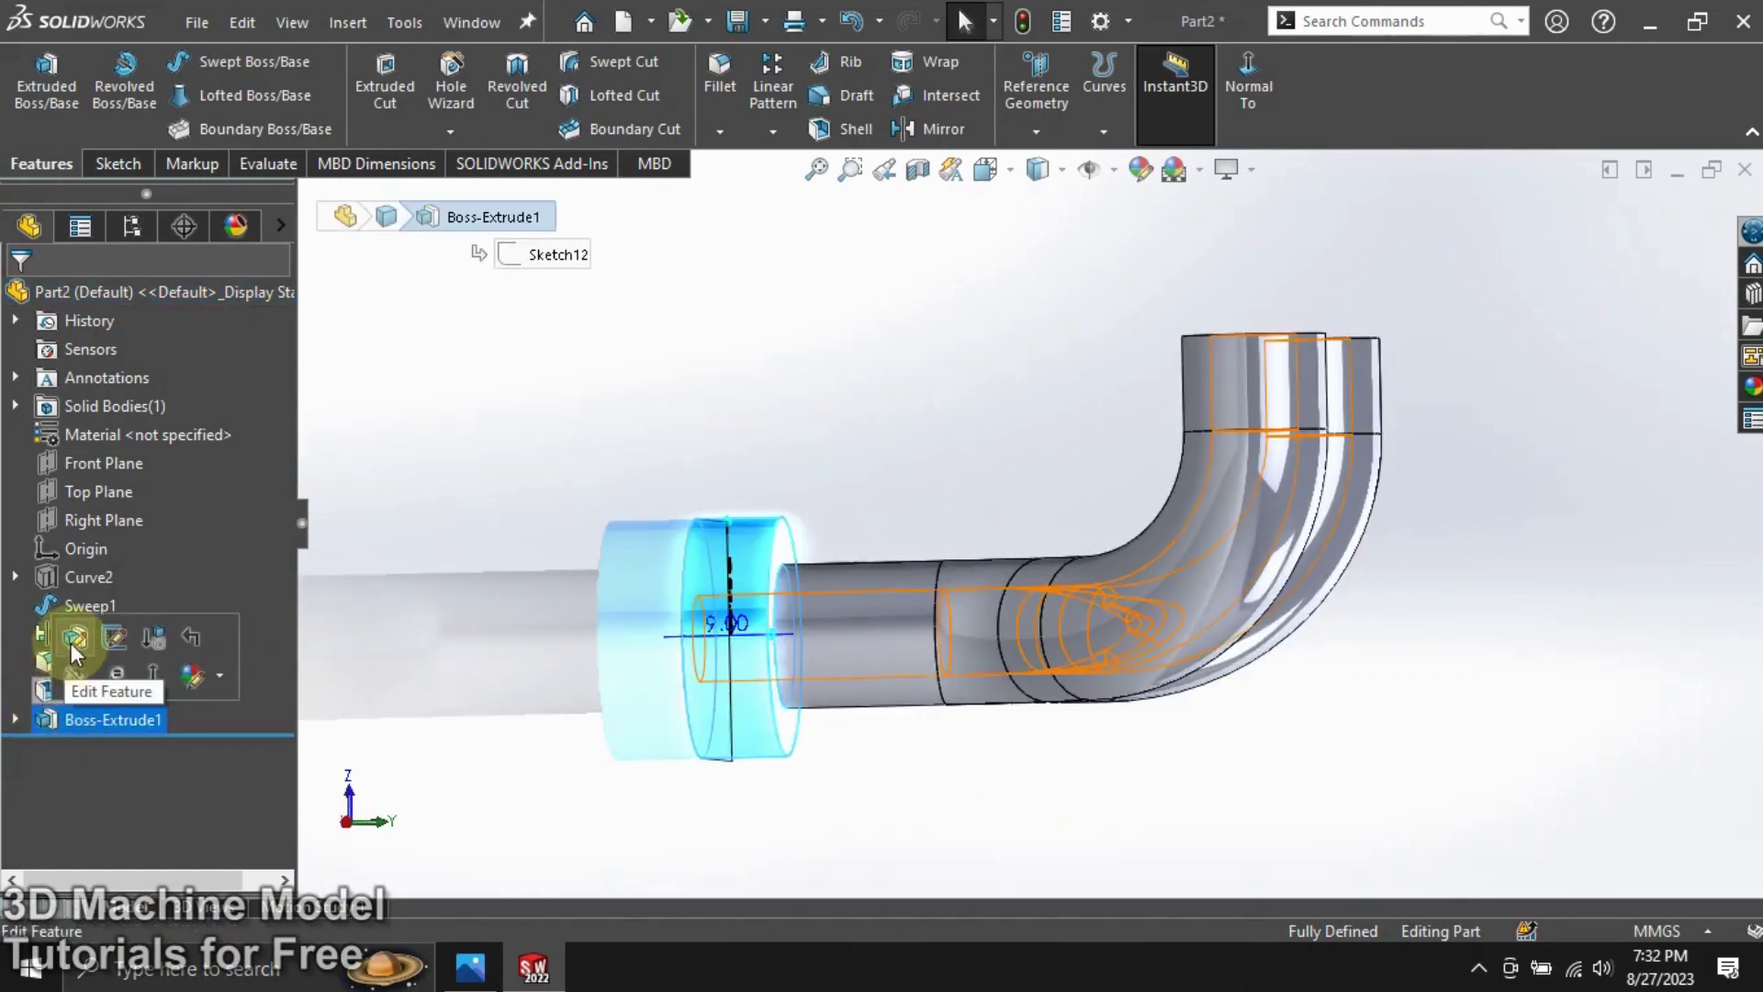
{"action": "left_click", "coordinate": [68, 643]}
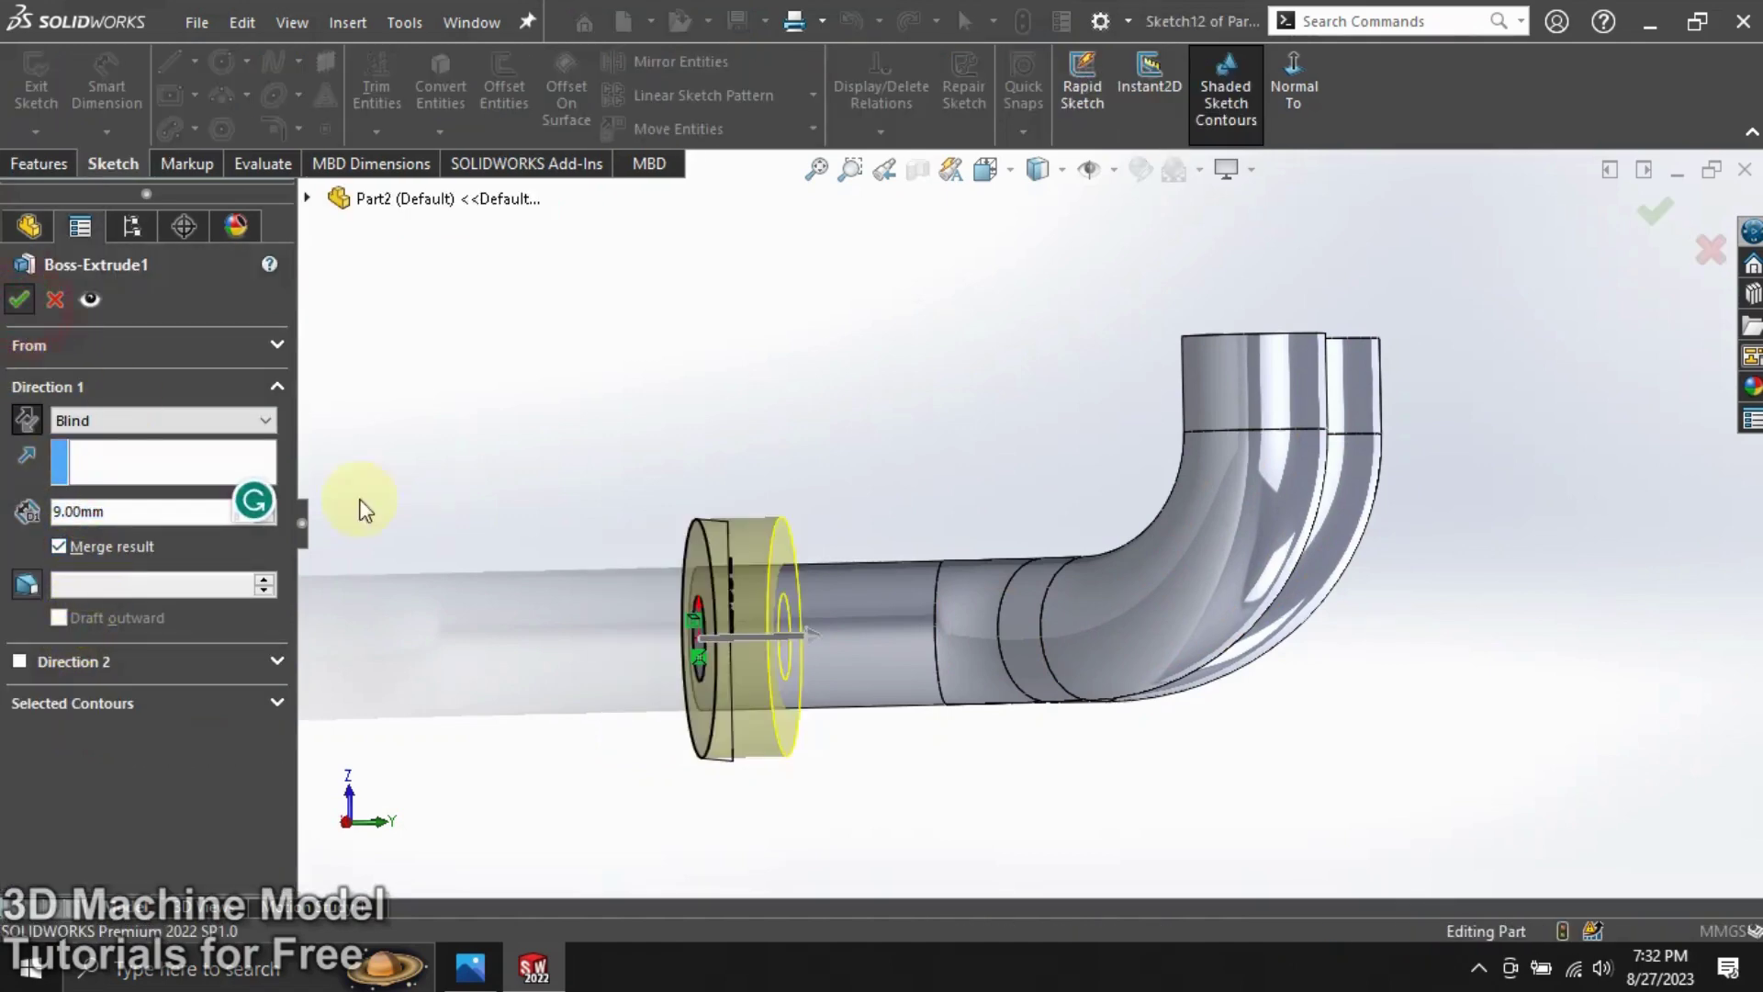
{"action": "middle_click_drag", "start_coordinate": [566, 527], "coordinate": [787, 539]}
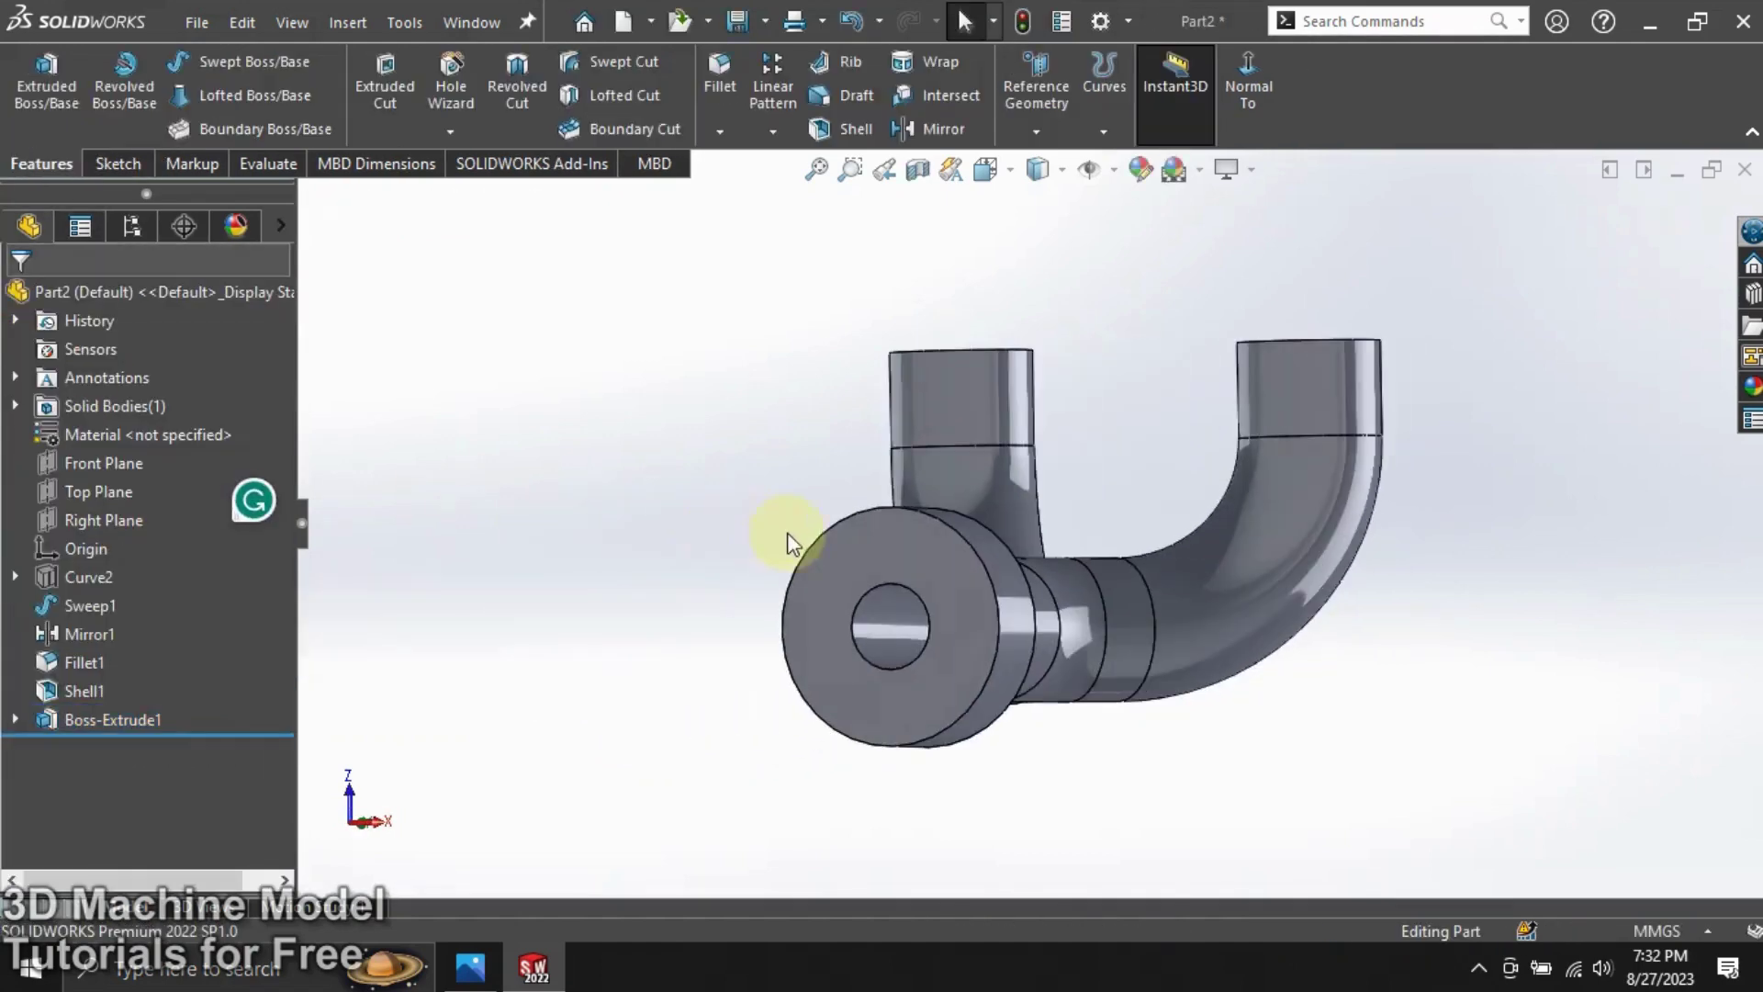
{"action": "left_click", "coordinate": [904, 551]}
Sketch a circle centred on the flange hole and convert the flange's outer edge.
{"action": "left_click", "coordinate": [1012, 494]}
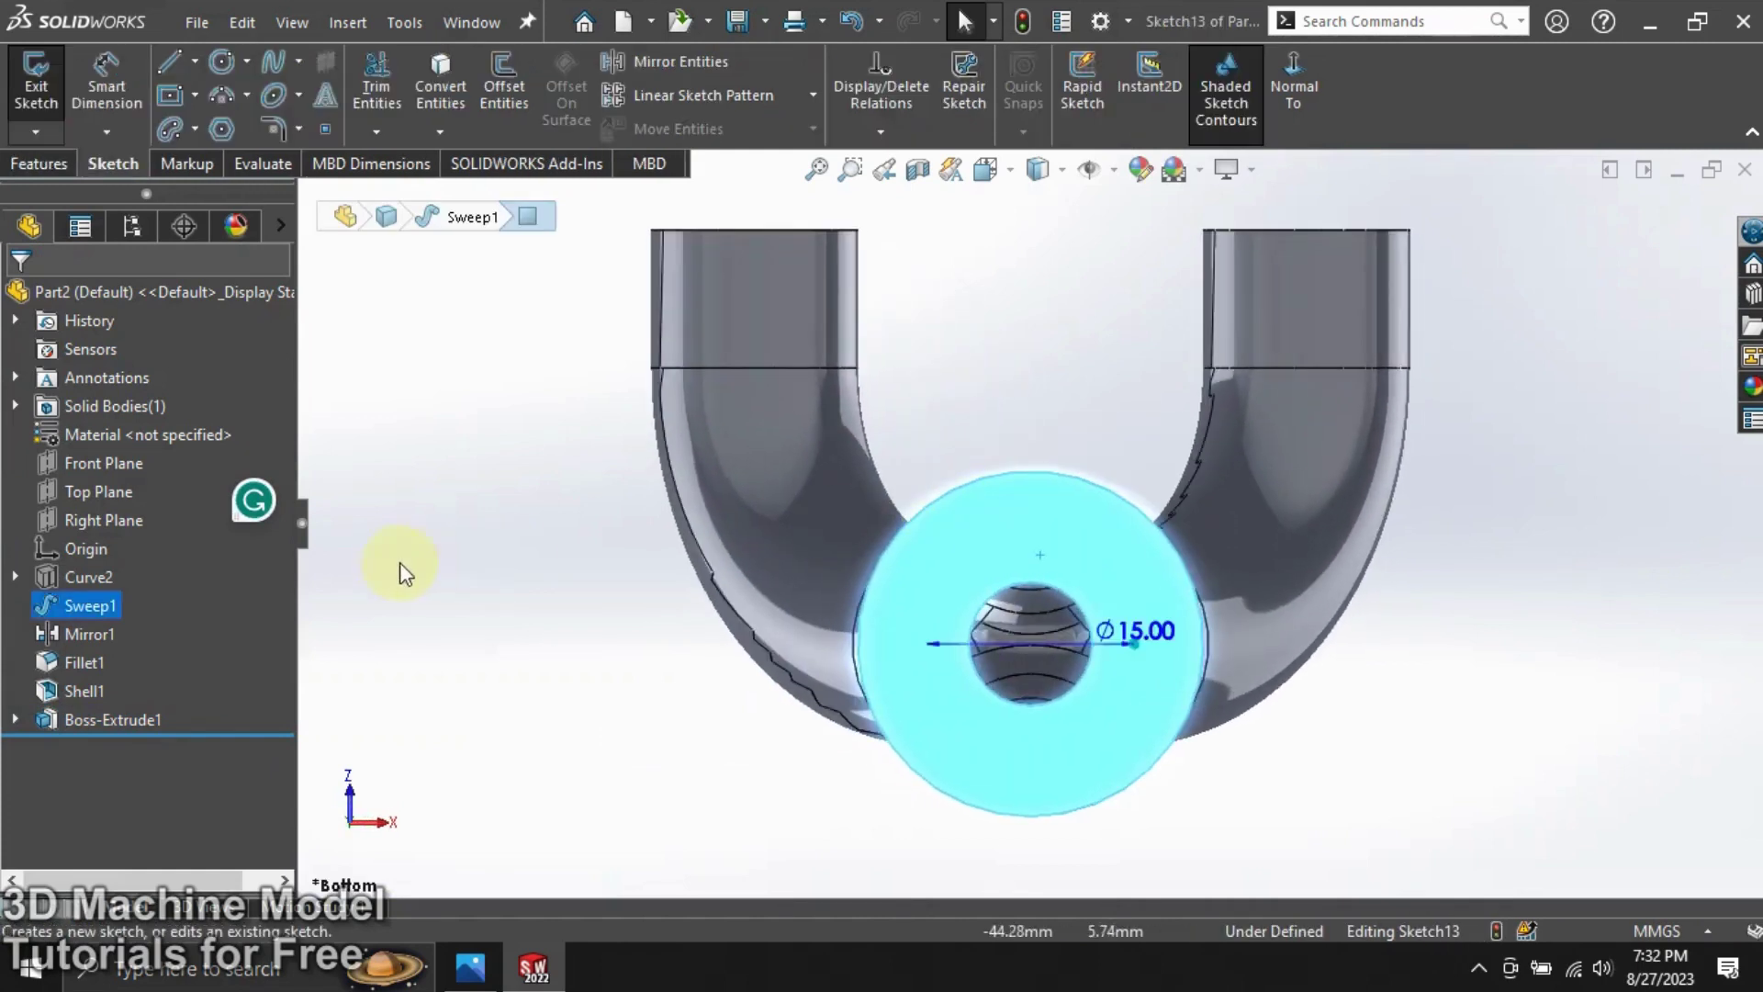
{"action": "left_click", "coordinate": [221, 62]}
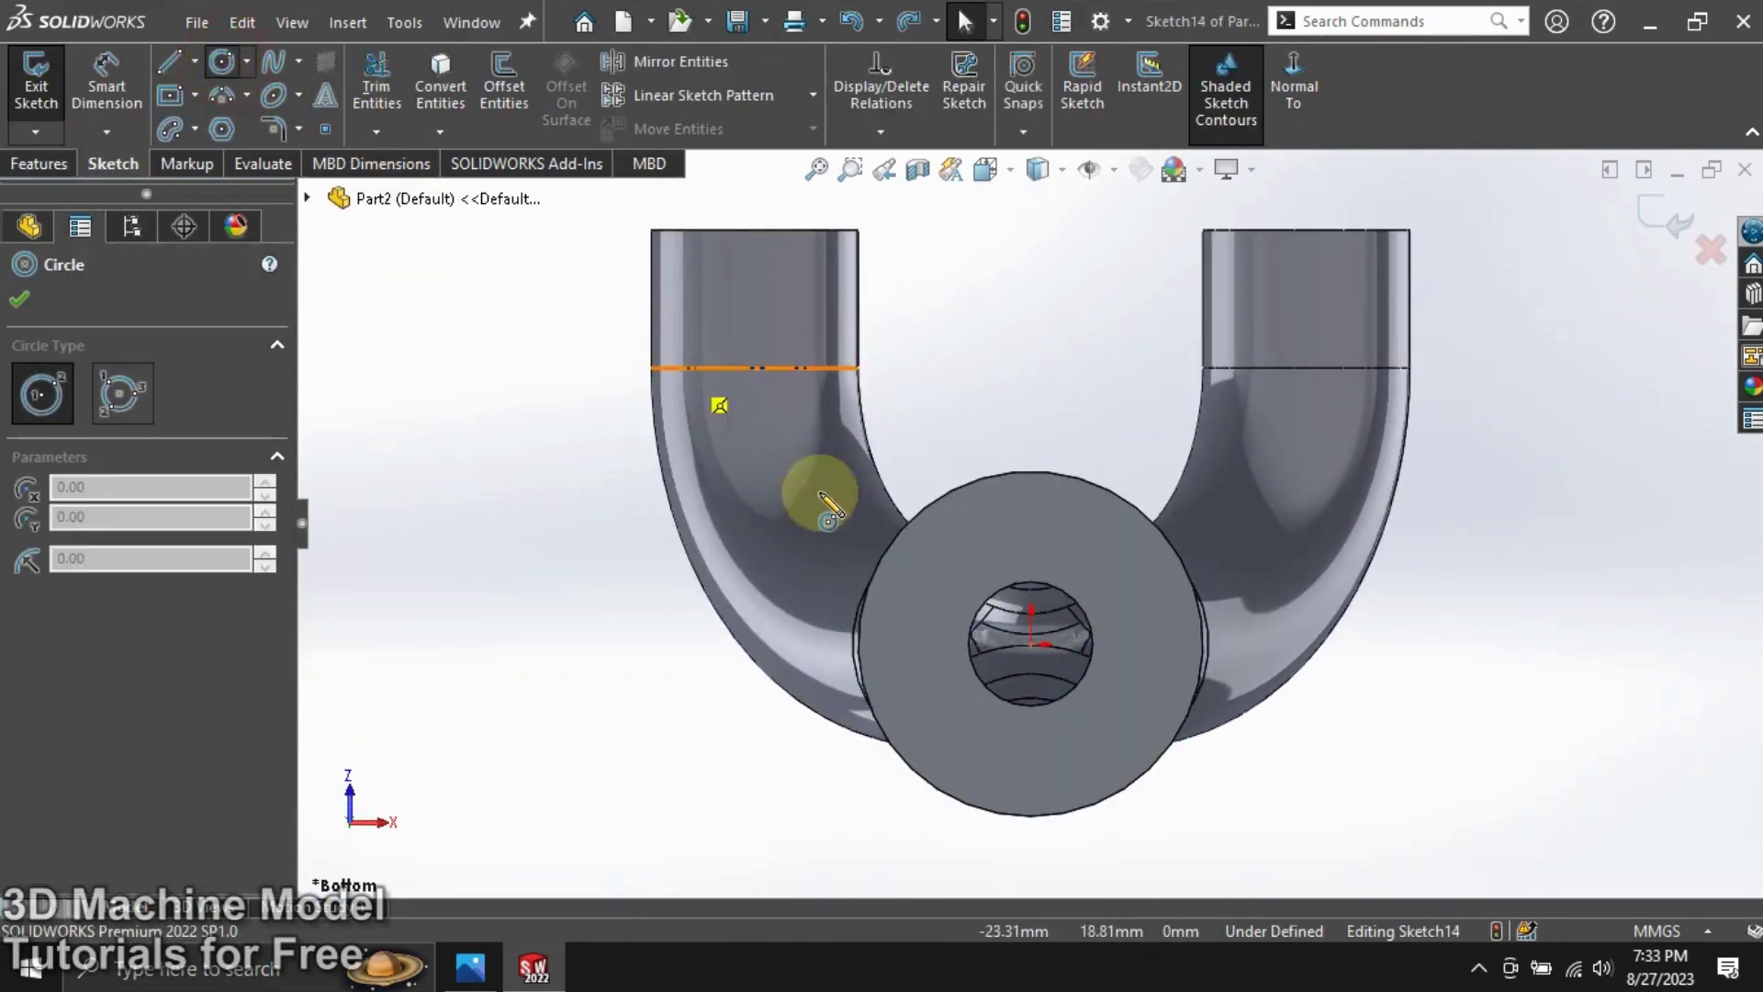
{"action": "left_click_drag", "start_coordinate": [1033, 643], "coordinate": [1029, 520]}
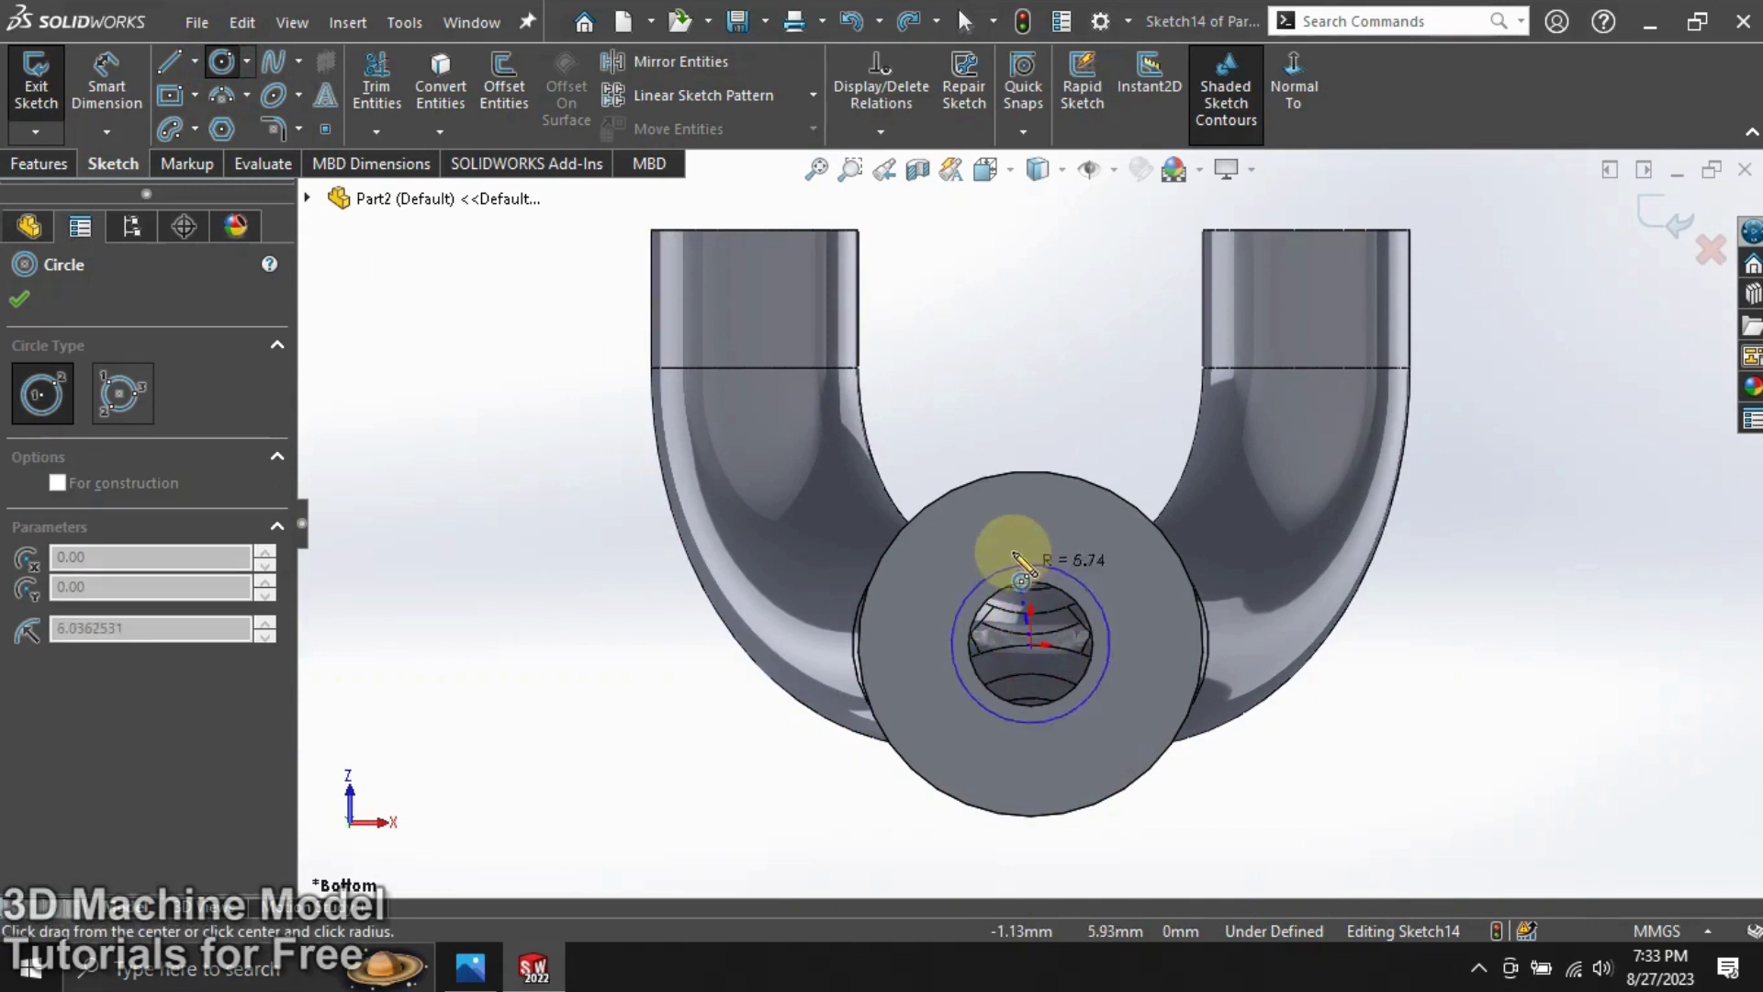
{"action": "left_click", "coordinate": [441, 66]}
{"action": "left_click", "coordinate": [937, 513]}
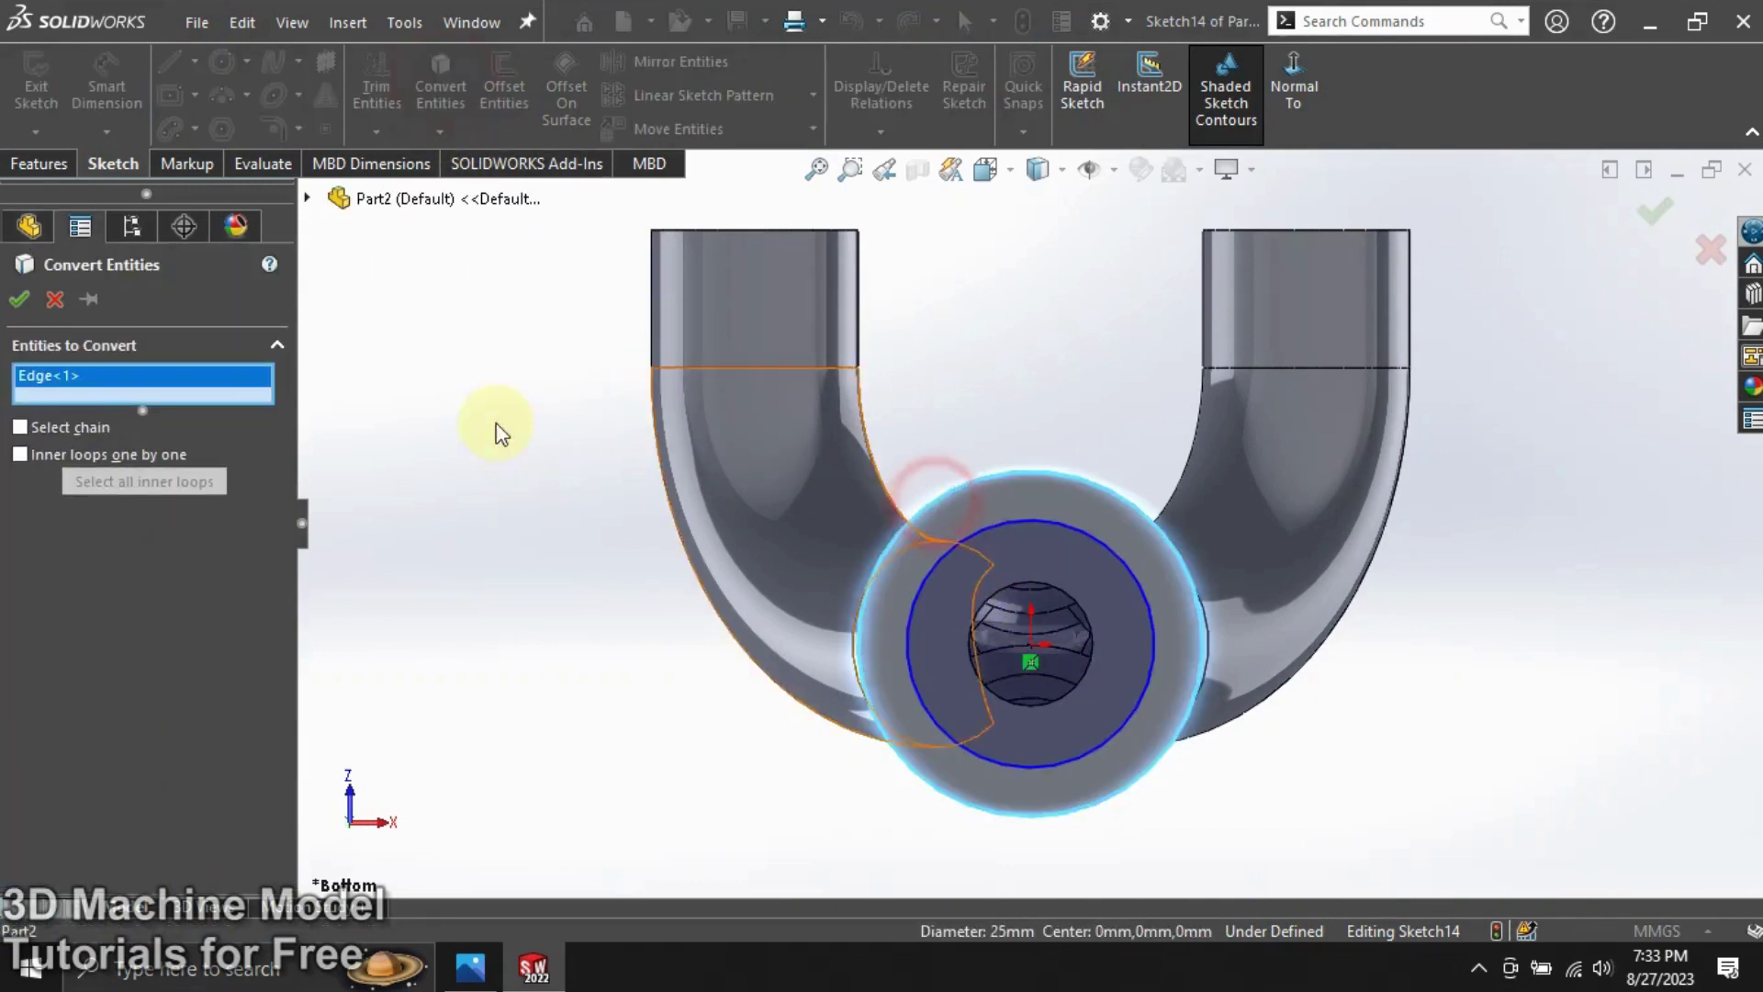
{"action": "left_click", "coordinate": [19, 299]}
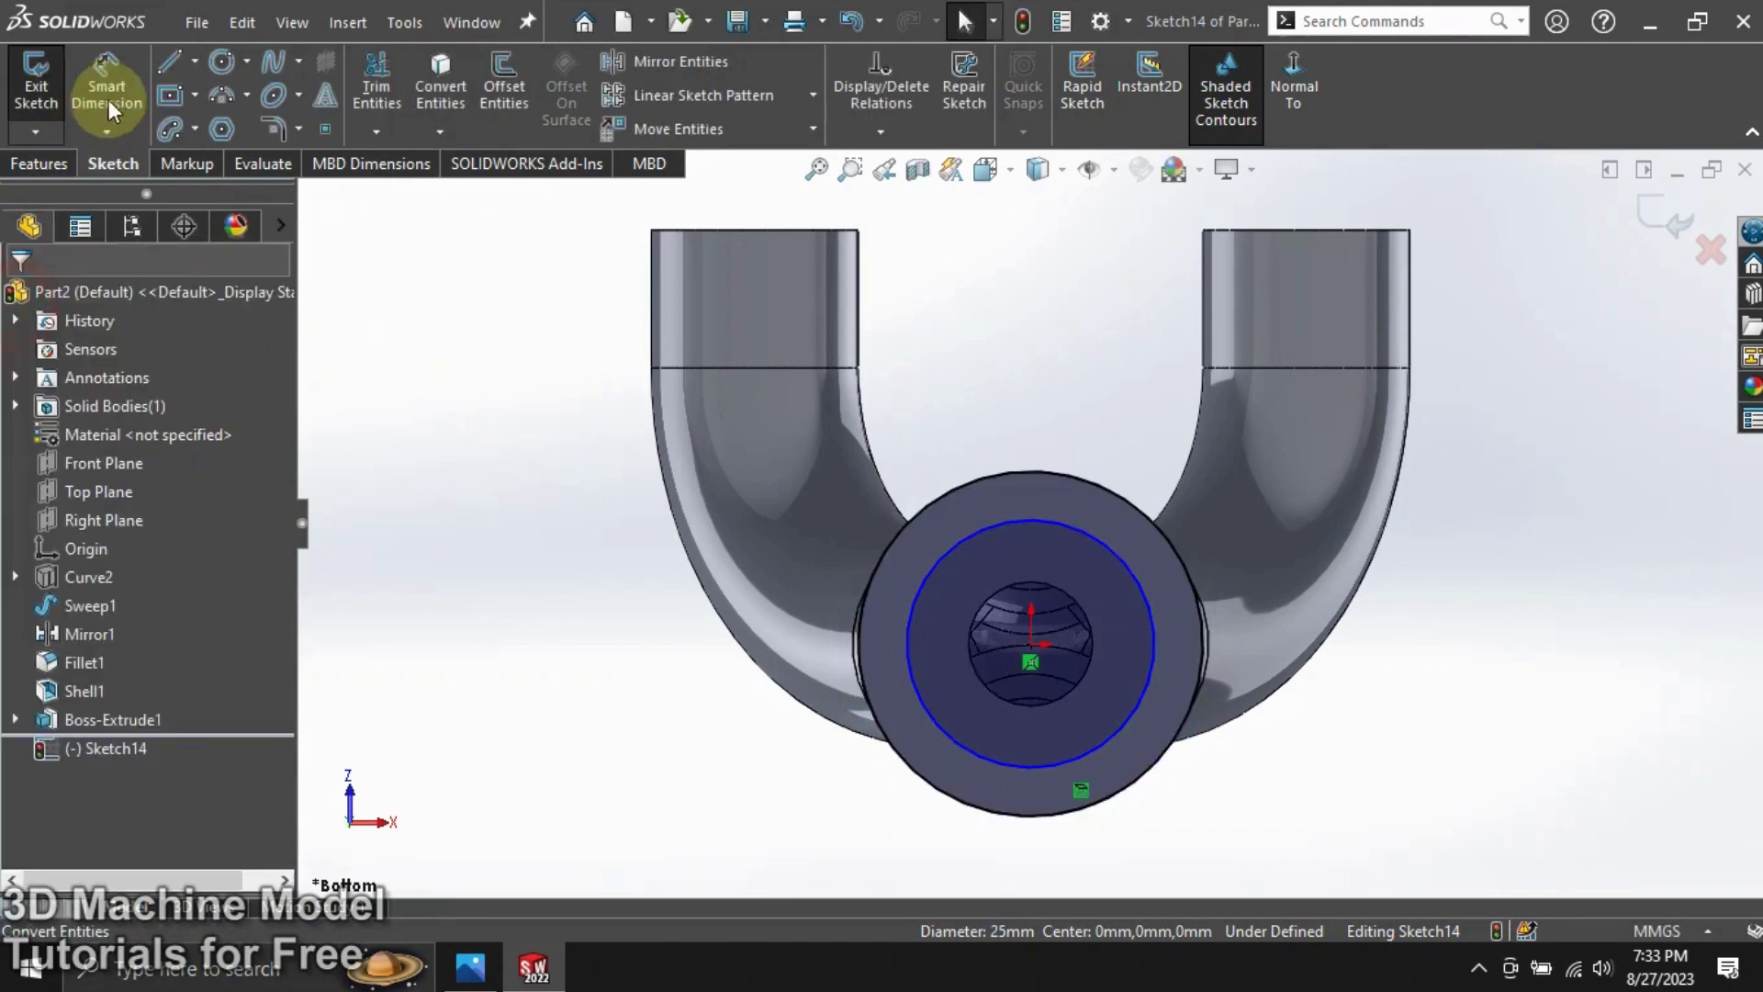
Dimension the circle to Ø20 and exit the flange sketch.
{"action": "left_click", "coordinate": [106, 87]}
{"action": "left_click", "coordinate": [955, 556]}
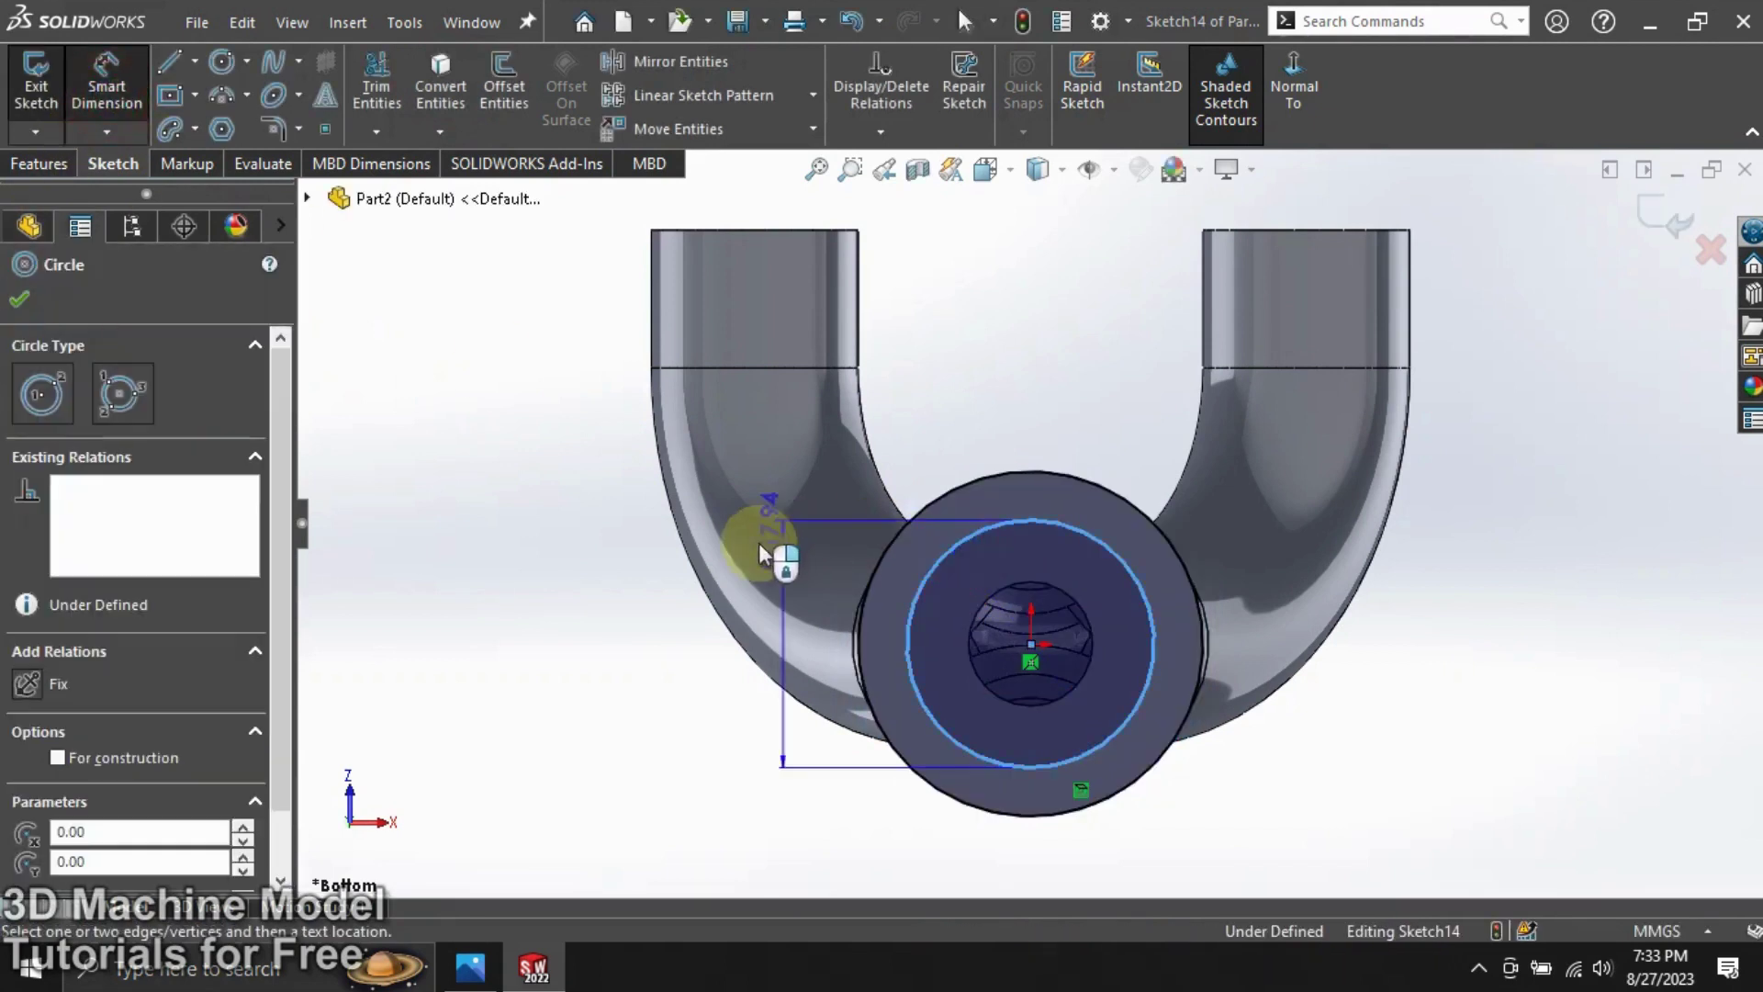
{"action": "left_click", "coordinate": [684, 567]}
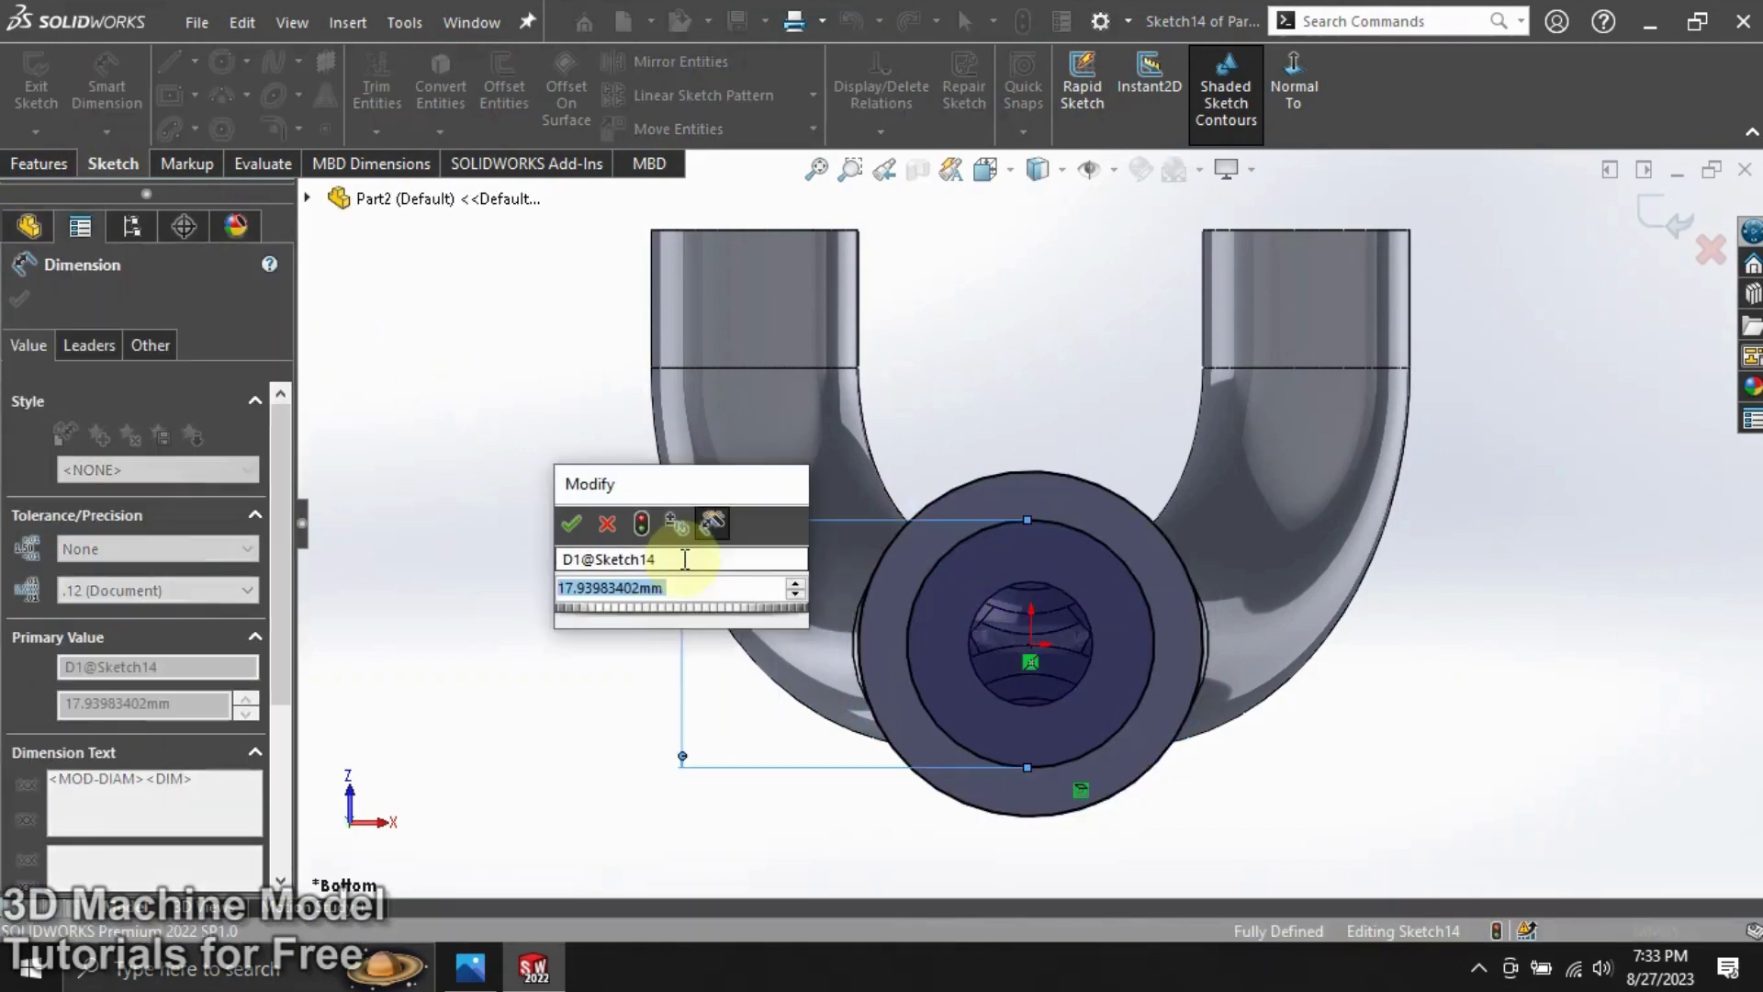
{"action": "type", "text": "20"}
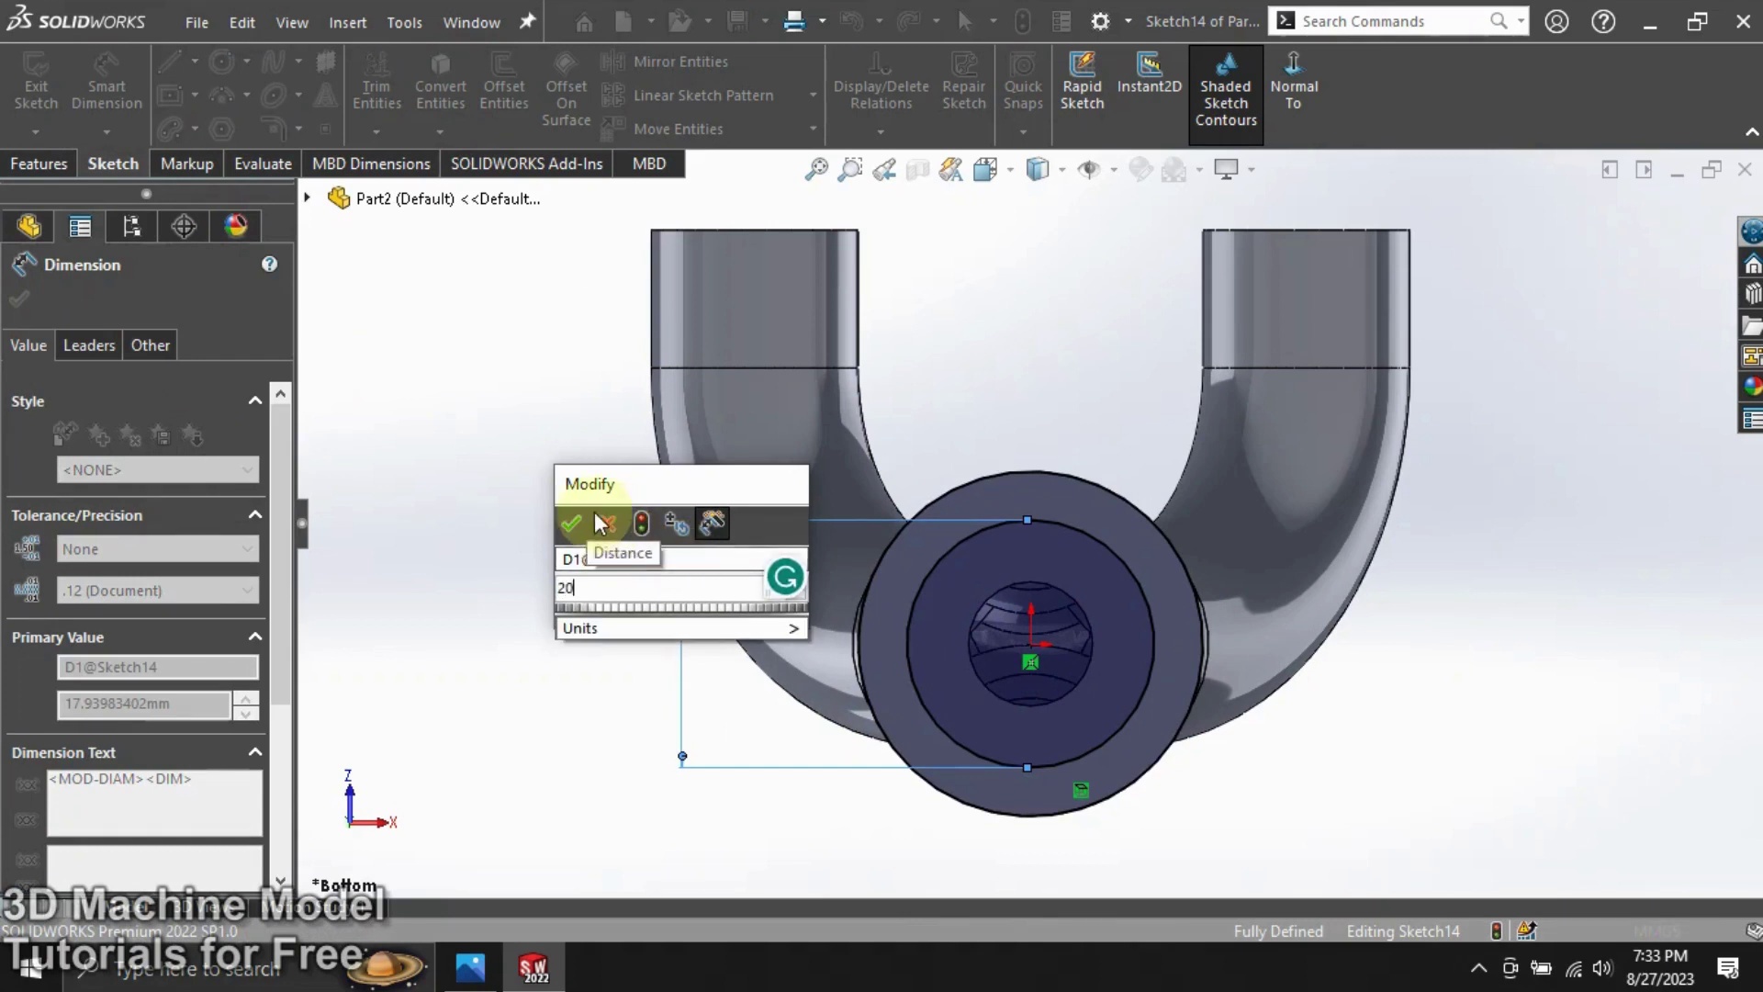
{"action": "left_click", "coordinate": [569, 526]}
{"action": "left_click", "coordinate": [525, 544]}
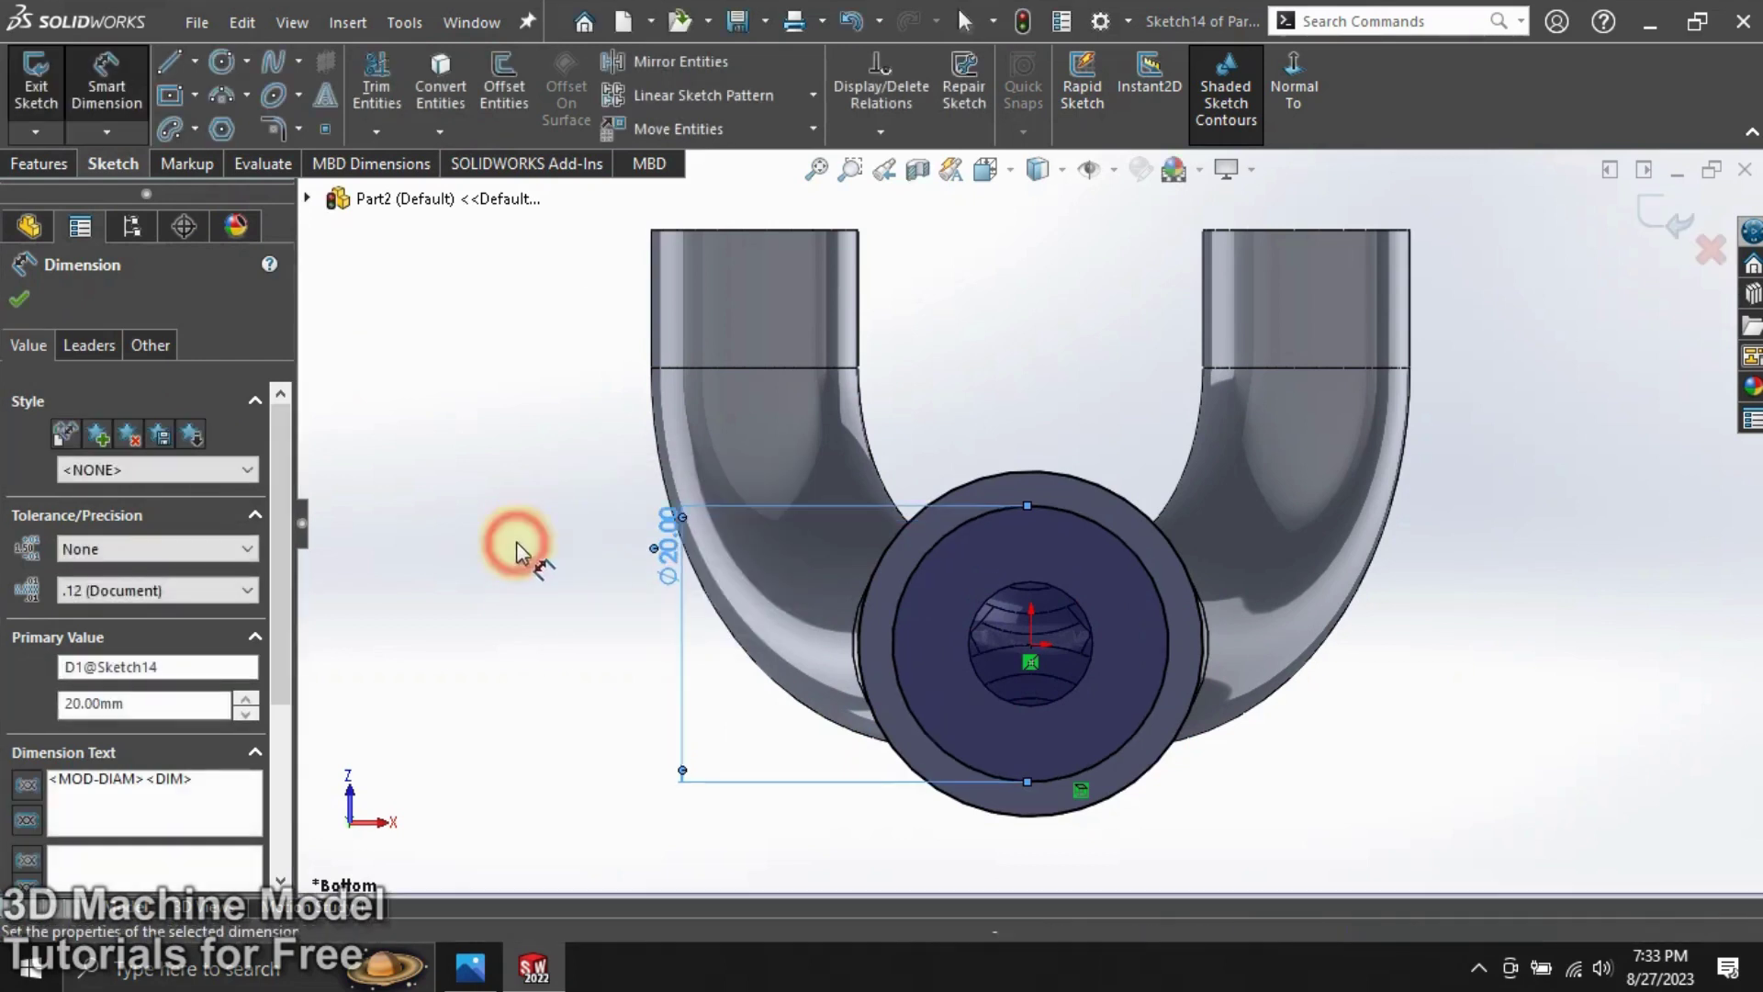
{"action": "left_click", "coordinate": [35, 89]}
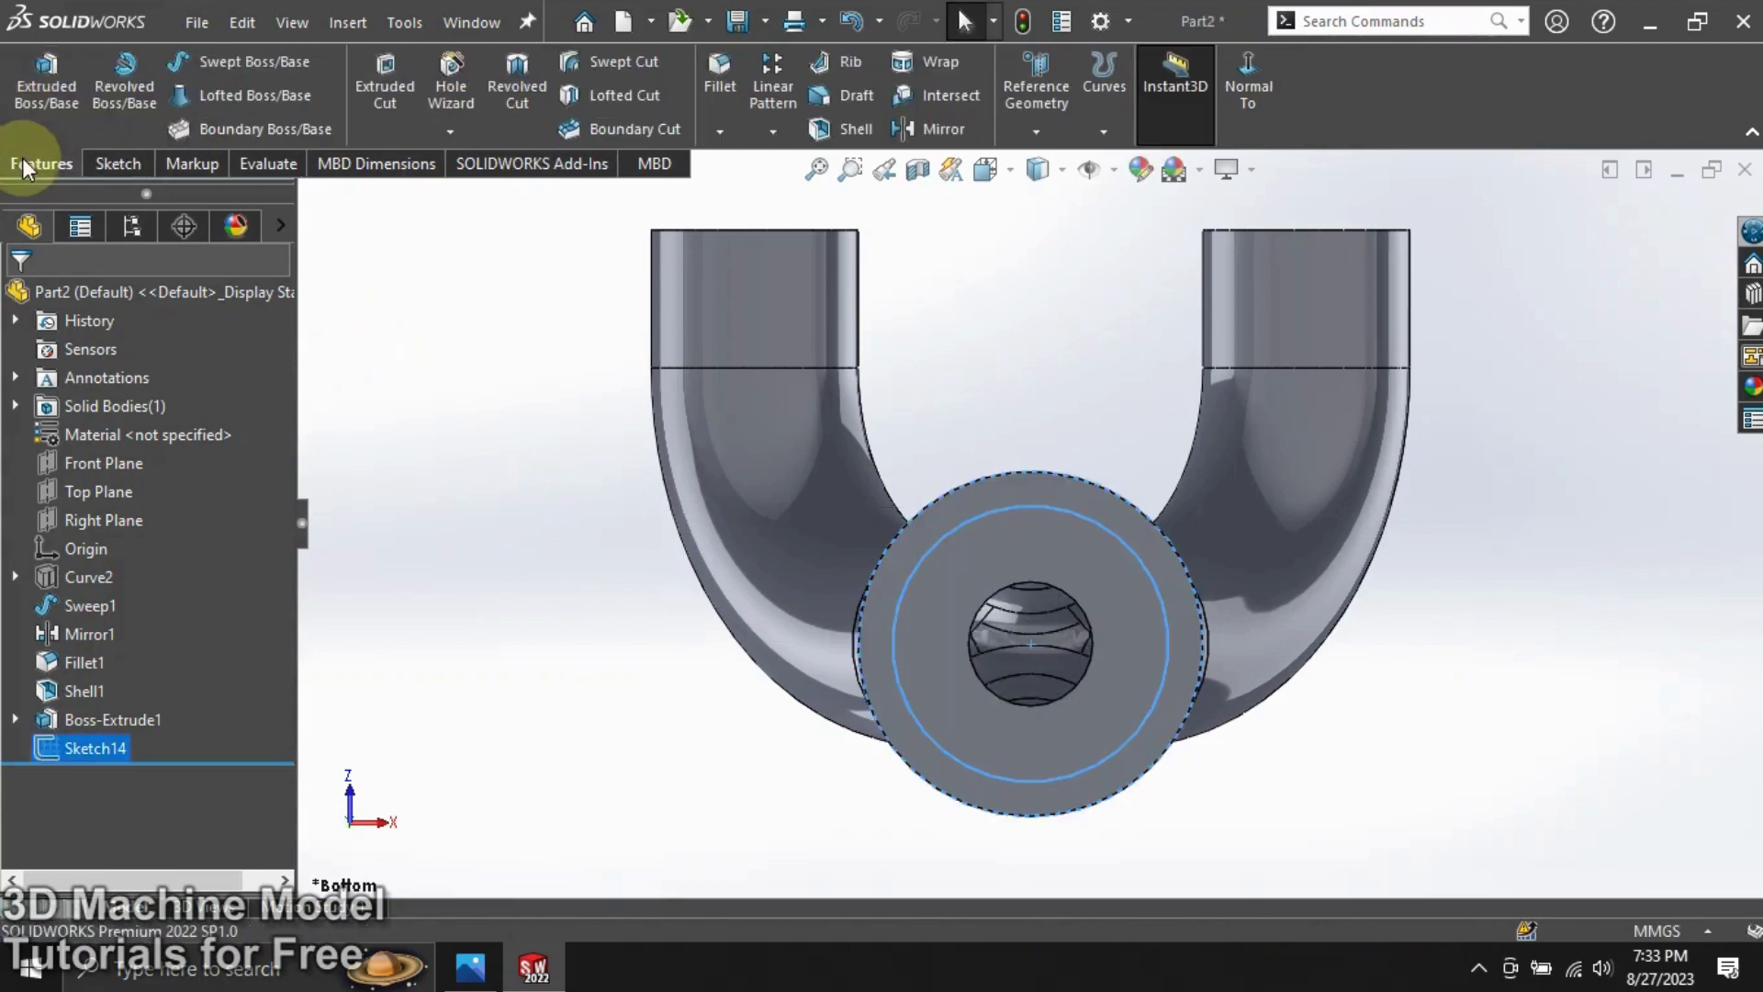
Cut the sketch 4 mm deep (Blind) to recess the bottom flange face.
{"action": "left_click", "coordinate": [376, 73]}
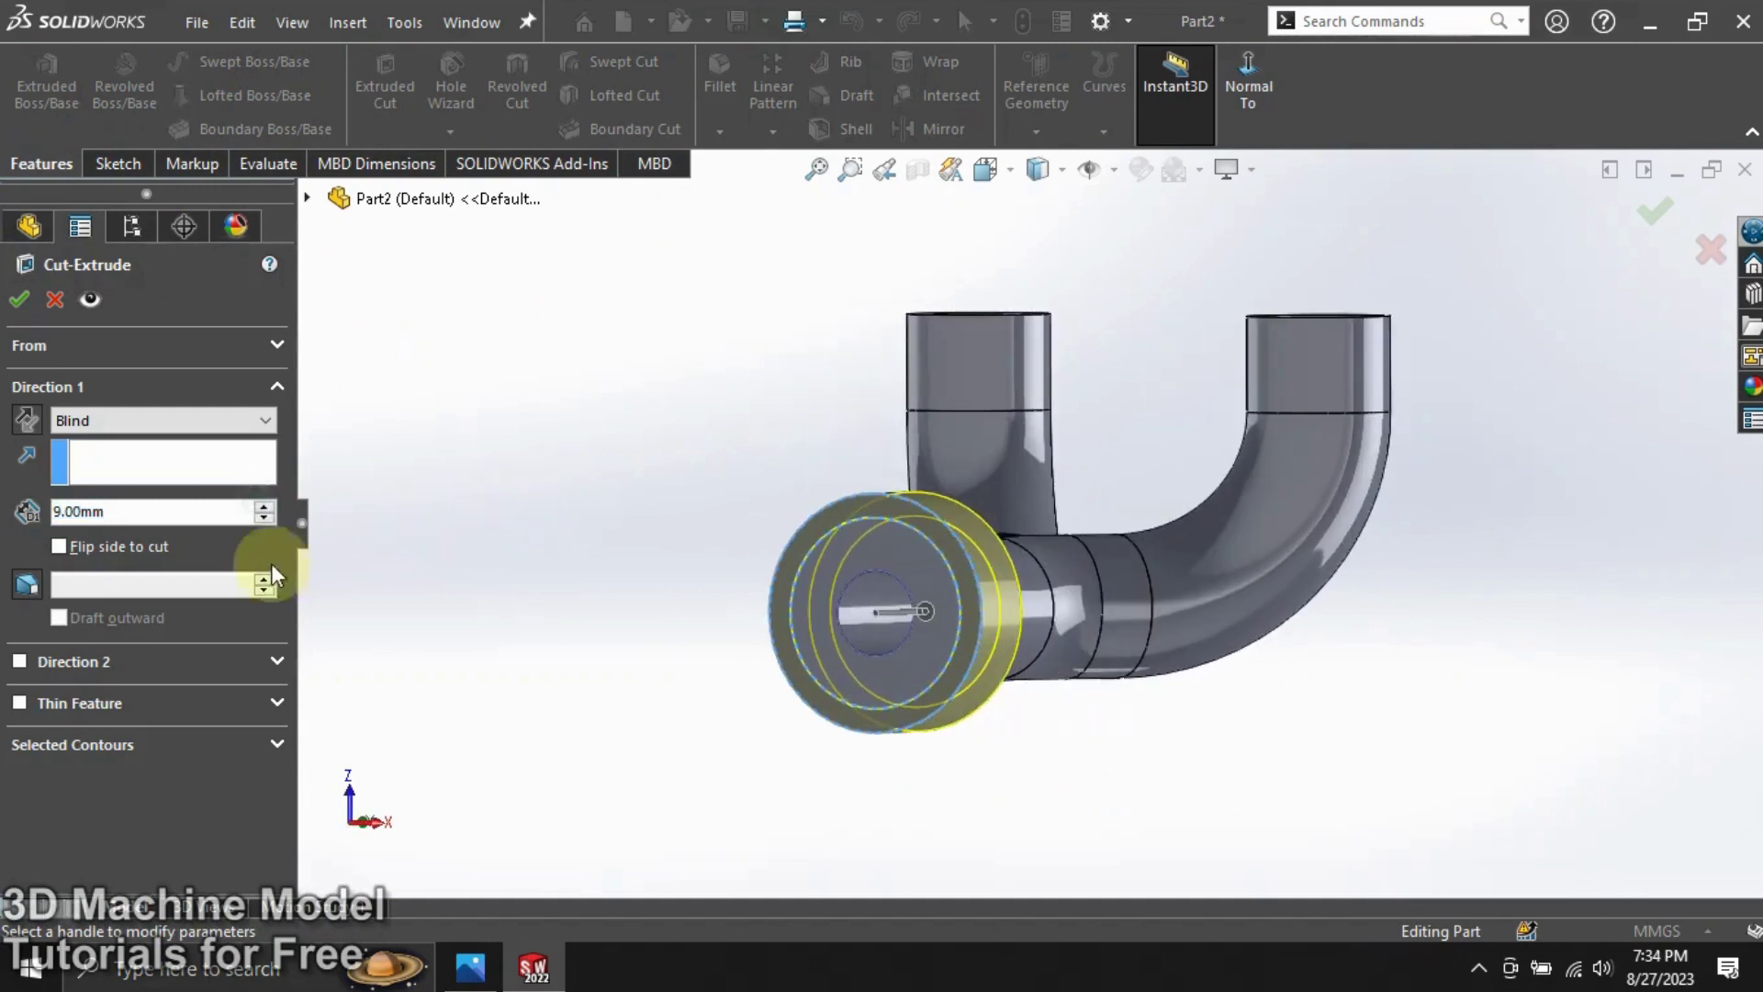
{"action": "type", "text": "4"}
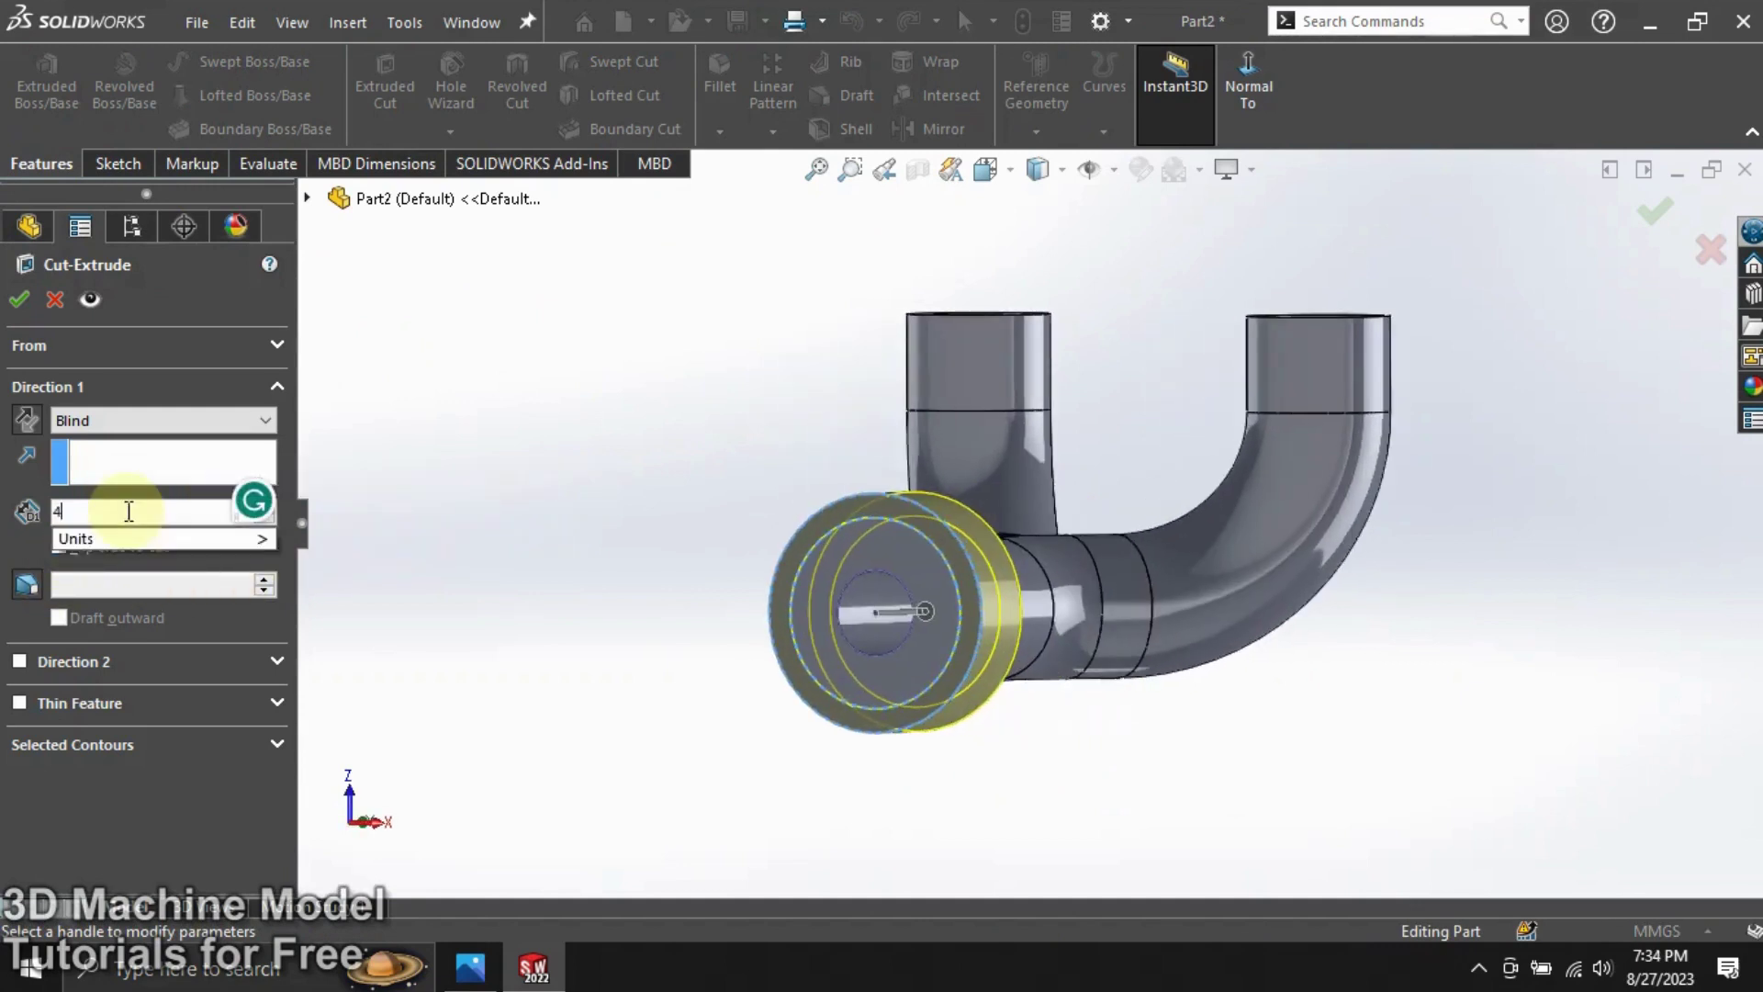
{"action": "key", "text": "Return"}
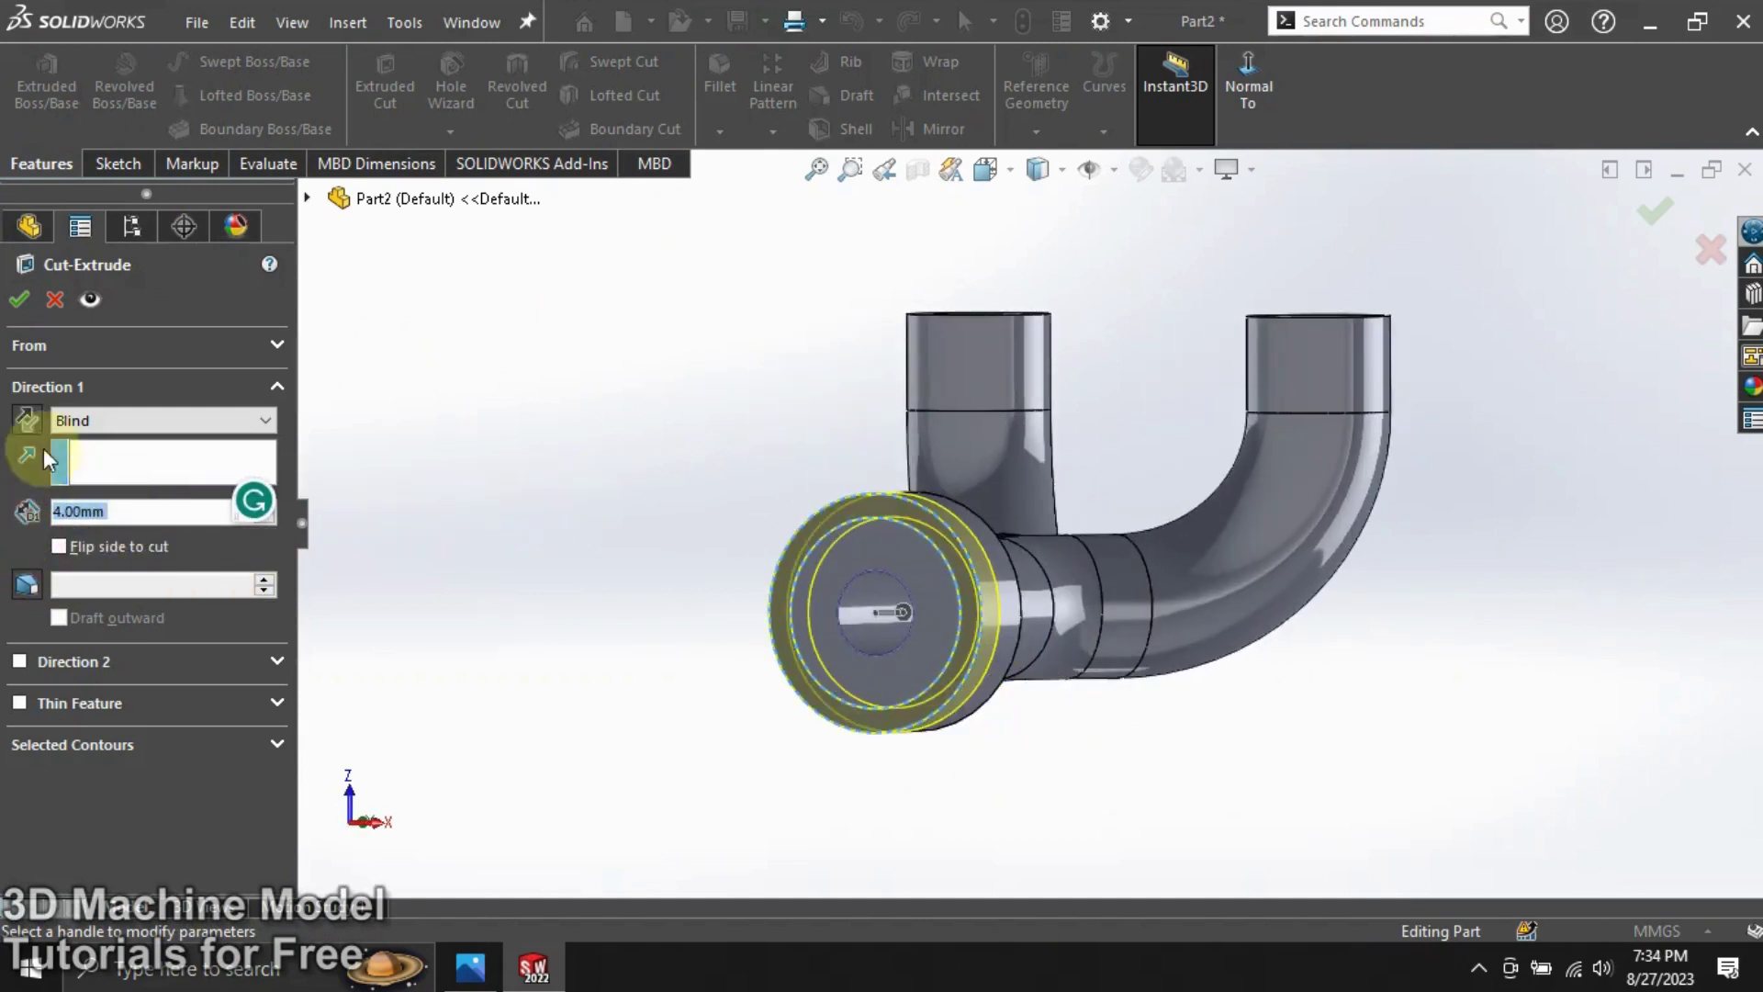
{"action": "left_click", "coordinate": [19, 299]}
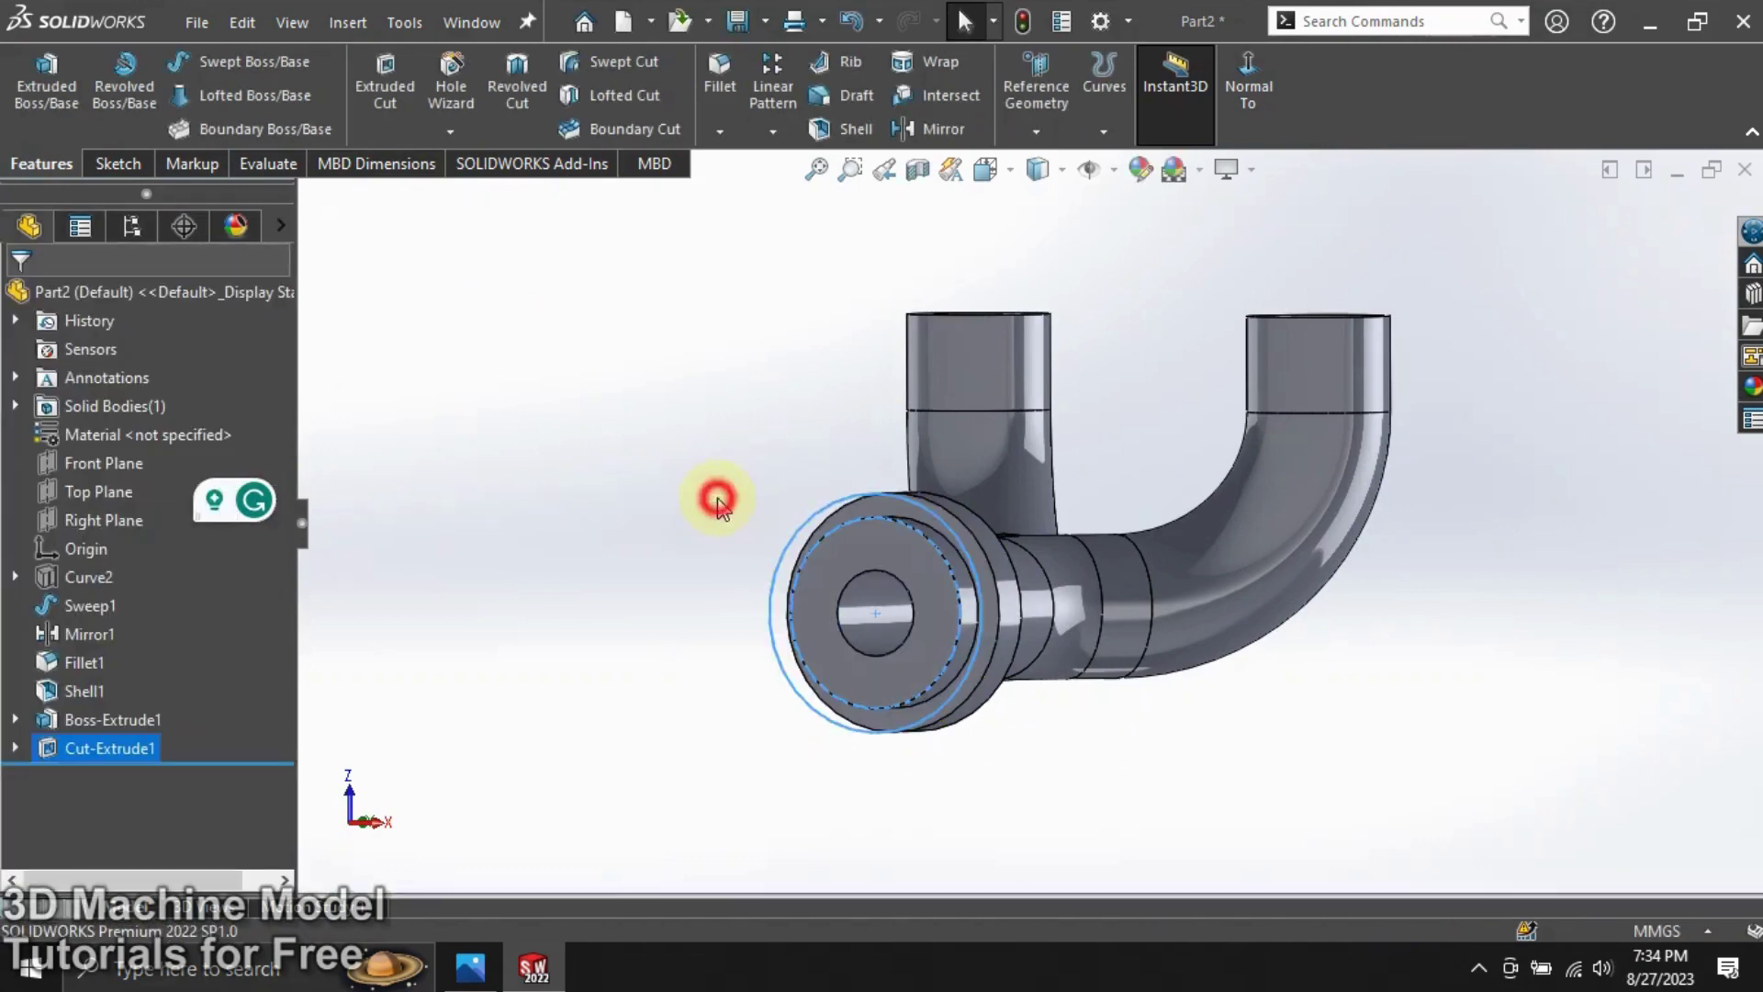
Chamfer the flange's inner circular edge with a 2 mm distance.
{"action": "mouse_move", "coordinate": [719, 502]}
{"action": "middle_mouse_down"}
{"action": "mouse_move", "coordinate": [730, 523]}
{"action": "mouse_move", "coordinate": [622, 516]}
{"action": "mouse_move", "coordinate": [665, 537]}
{"action": "middle_mouse_up"}
{"action": "scroll", "coordinate": [671, 542], "scroll_direction": "down", "scroll_amount": 2}
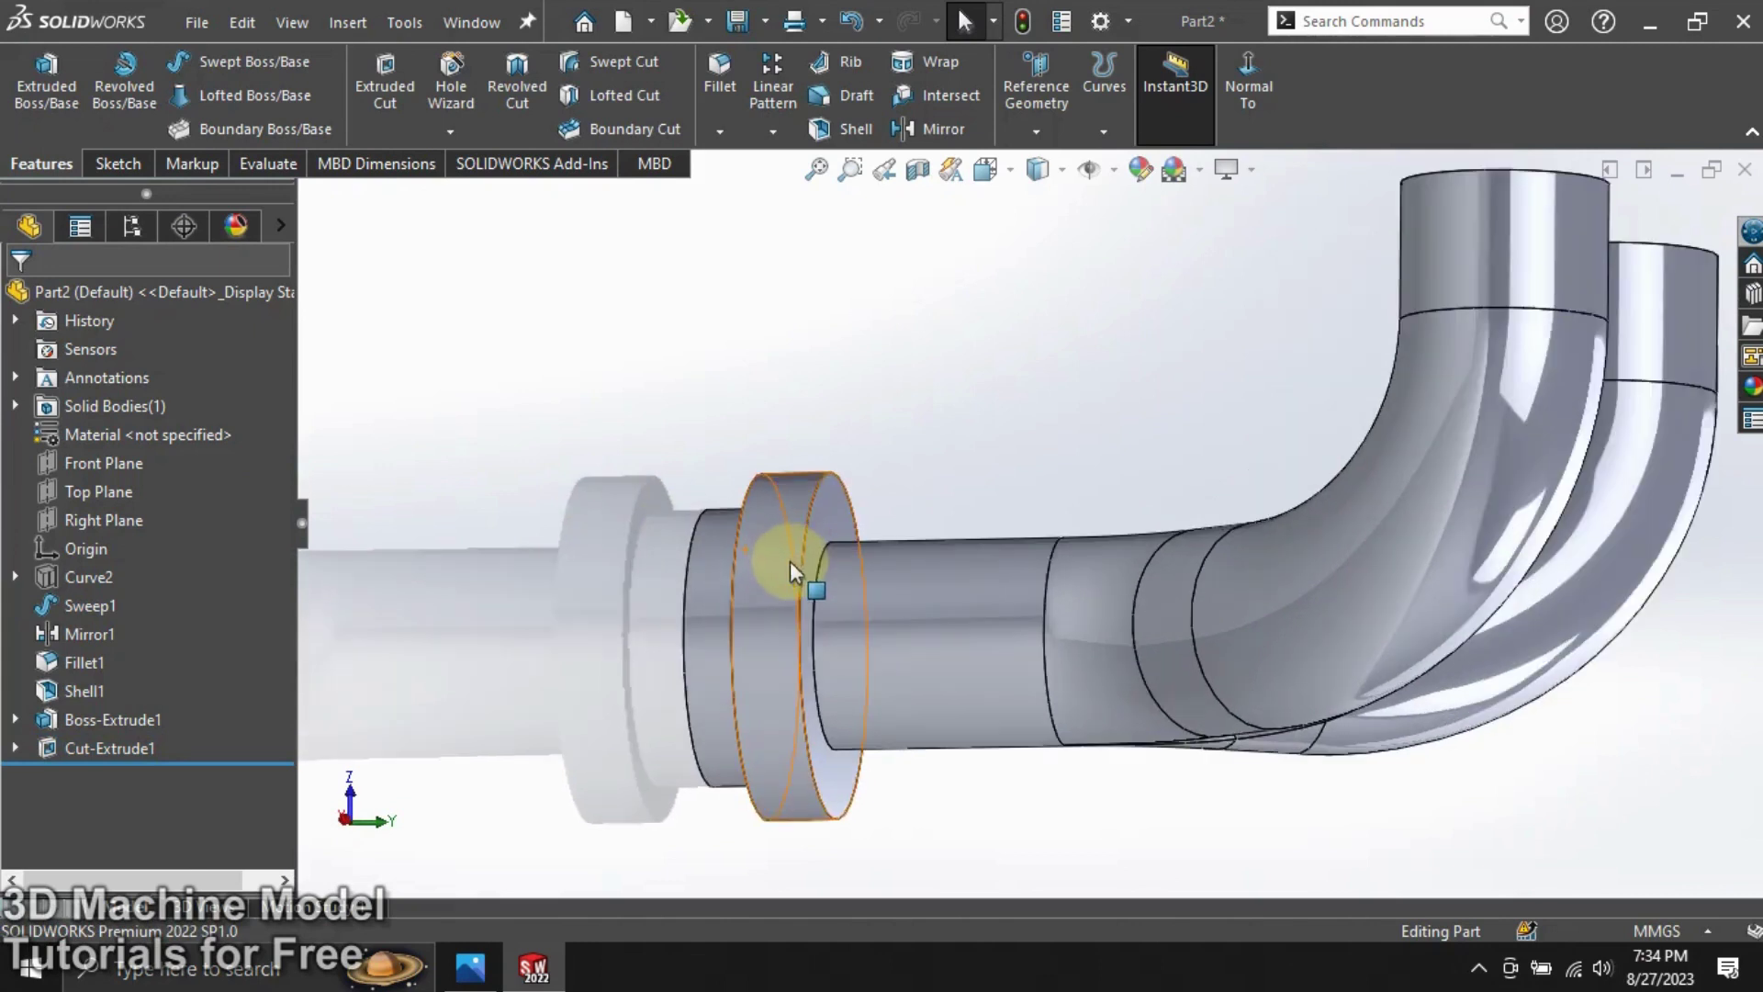
{"action": "left_click", "coordinate": [719, 138]}
{"action": "left_click", "coordinate": [740, 186]}
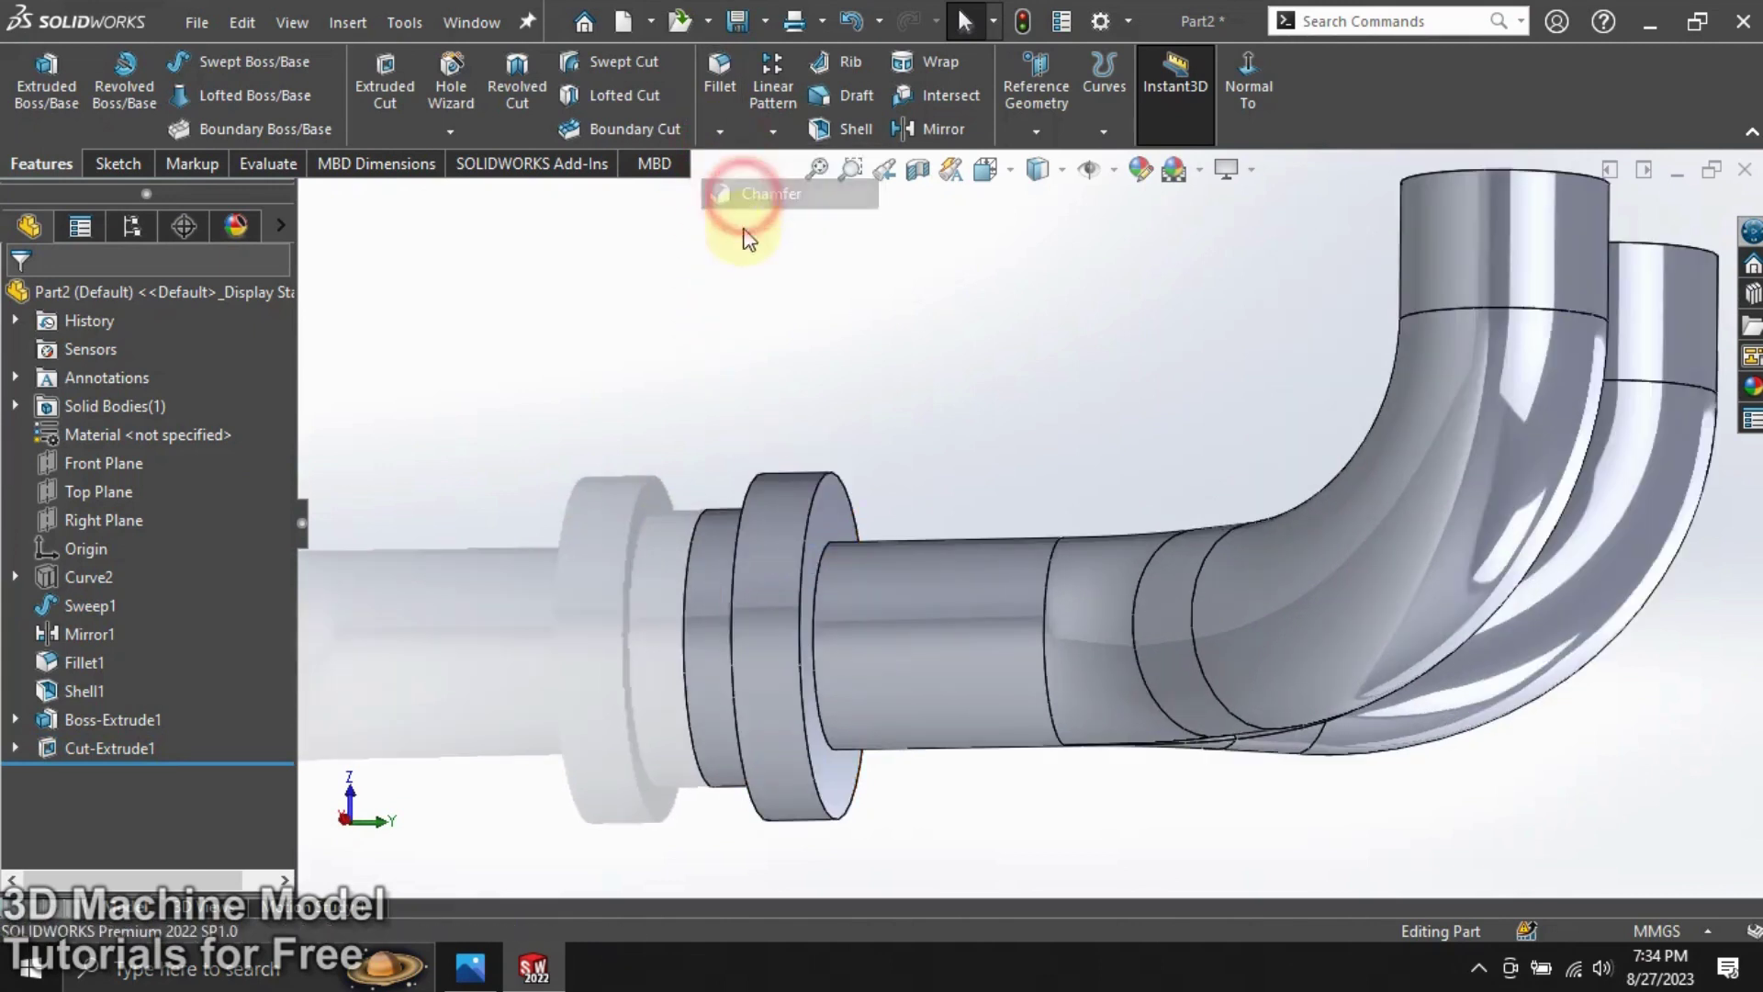
{"action": "left_click", "coordinate": [168, 820]}
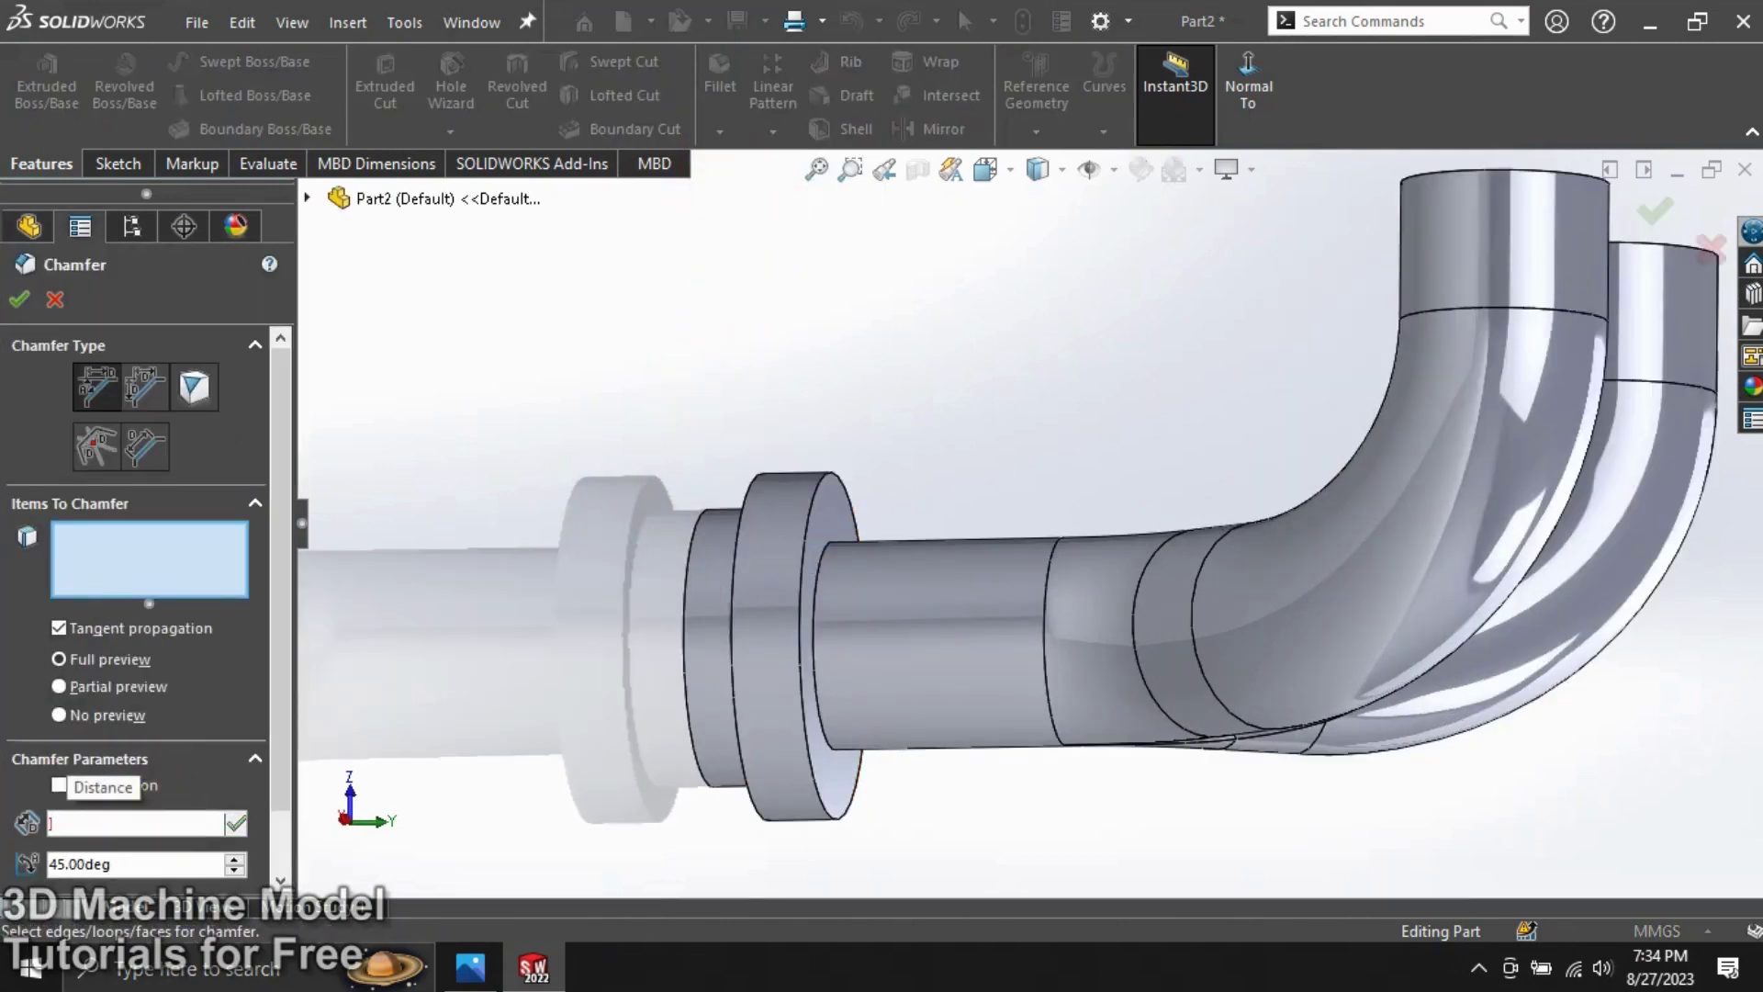
{"action": "left_click", "coordinate": [172, 822]}
{"action": "type", "text": "2"}
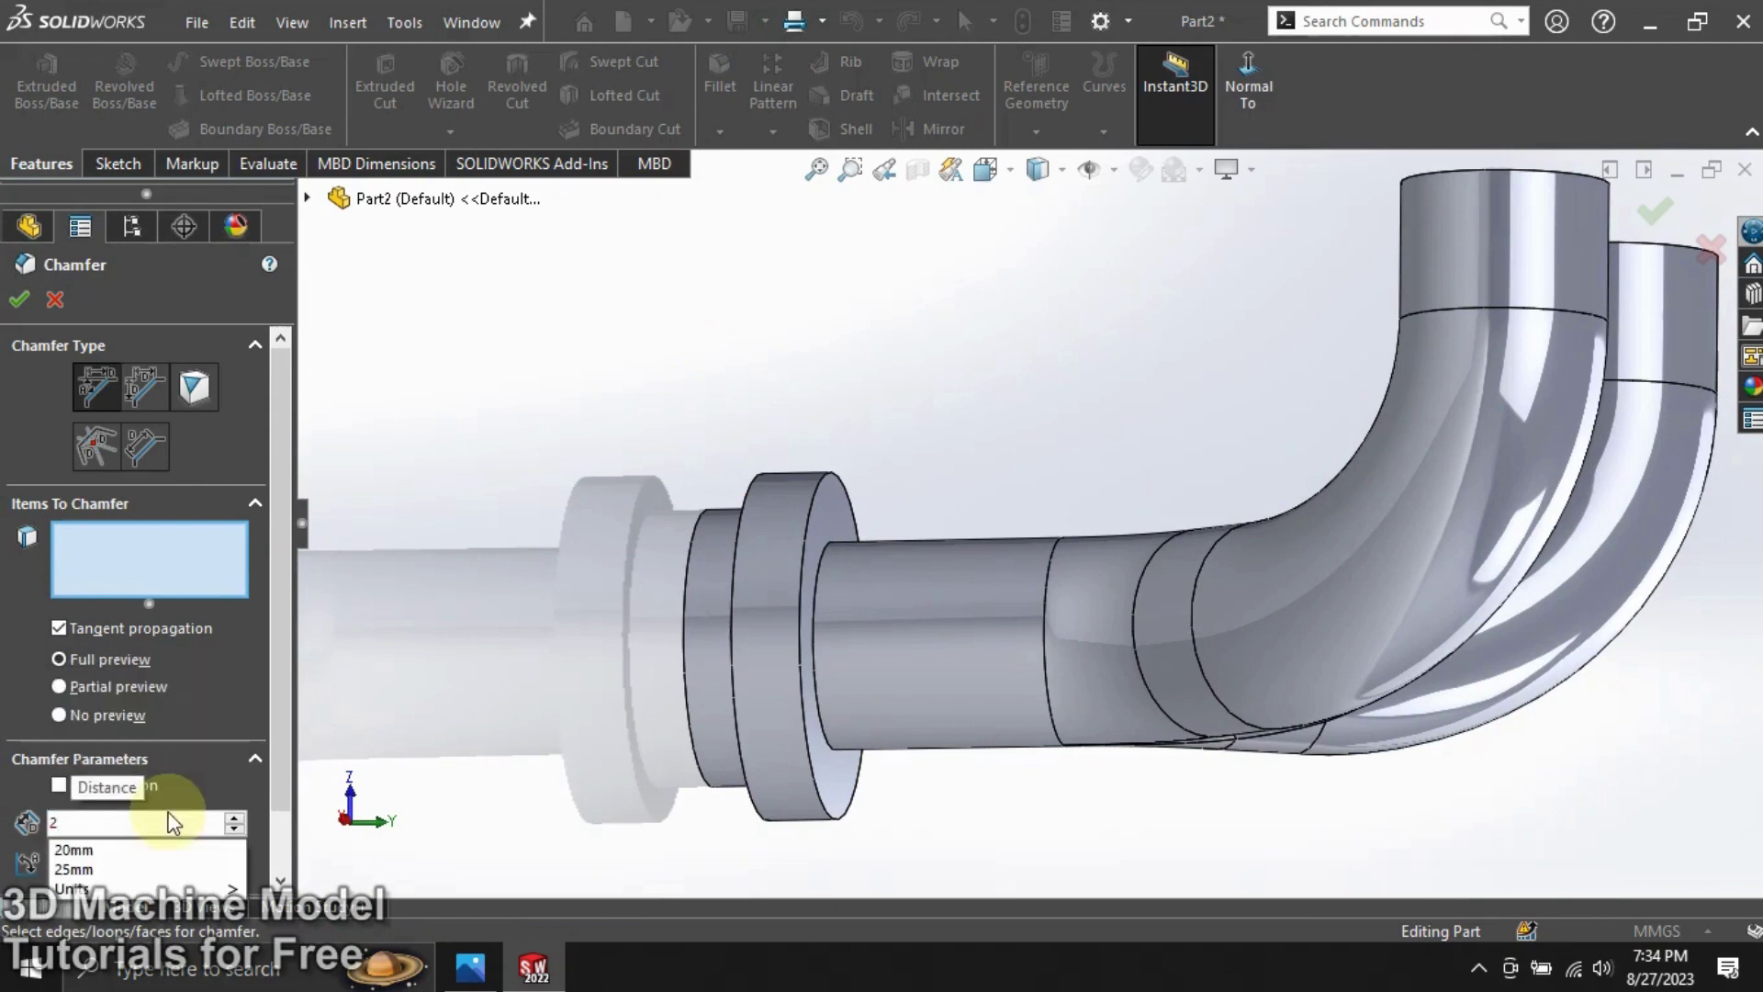
{"action": "key", "text": "Return"}
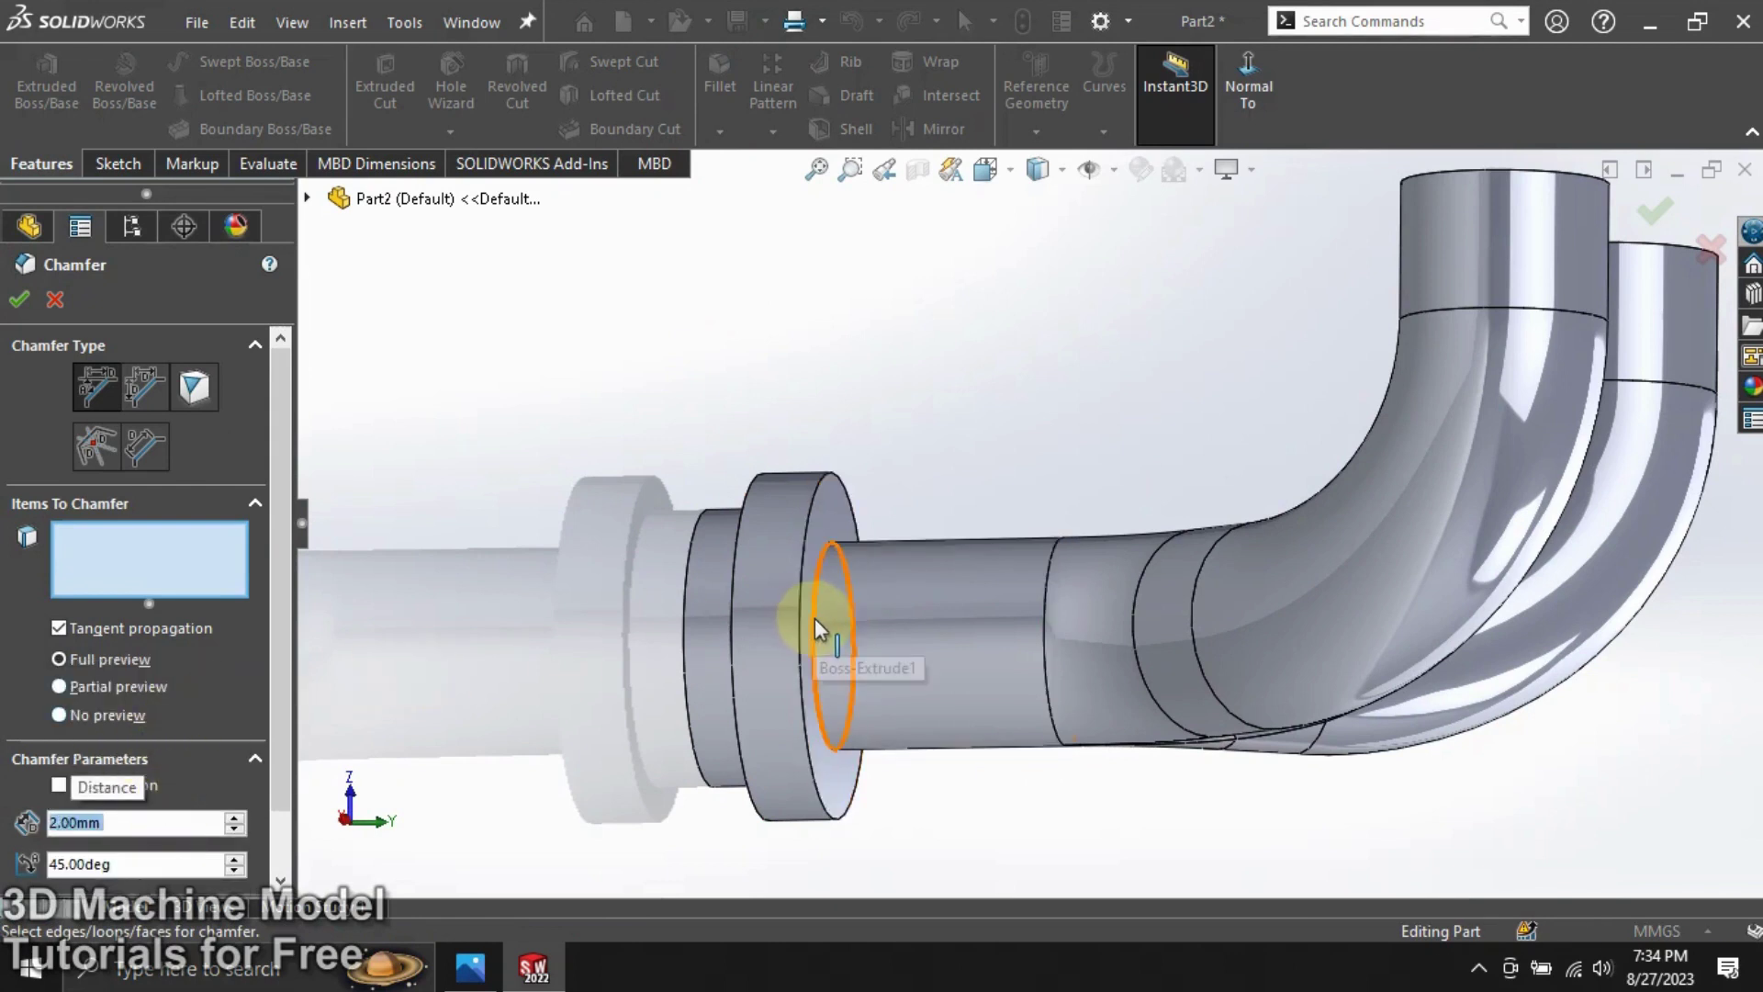
{"action": "left_click", "coordinate": [814, 619]}
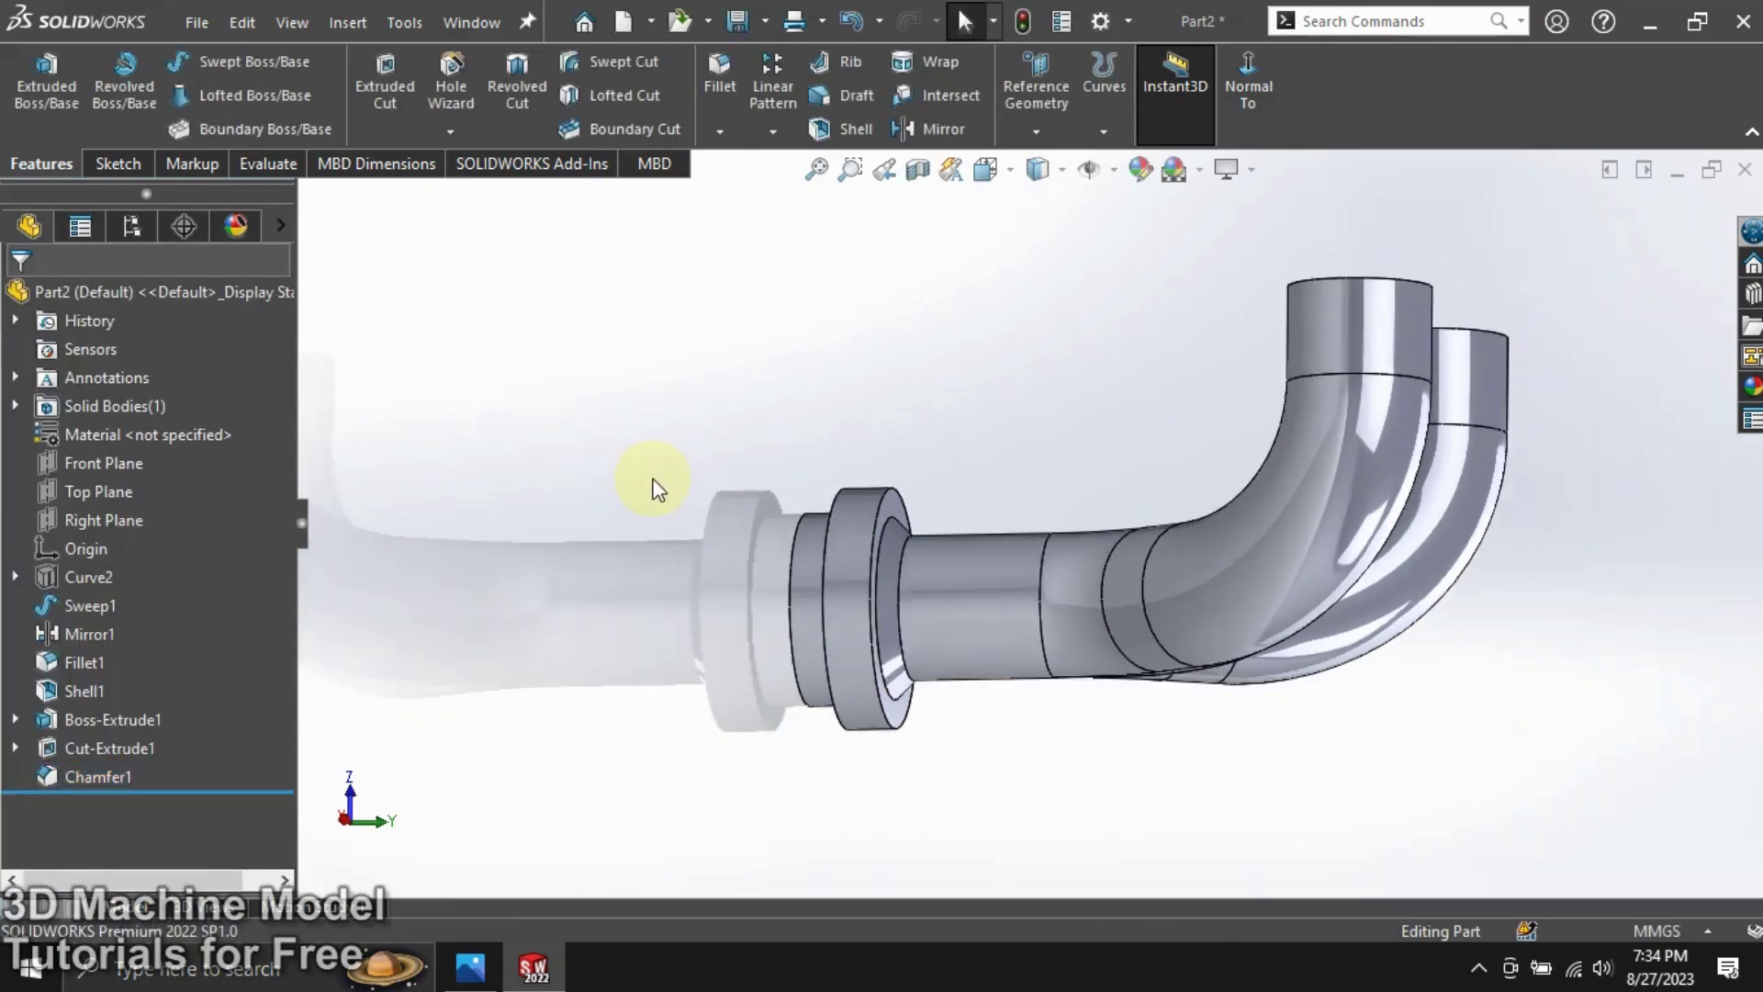
Start a sketch on the top end face and draw a straight slot spanning both pipe openings.
{"action": "mouse_move", "coordinate": [656, 489]}
{"action": "middle_mouse_down"}
{"action": "mouse_move", "coordinate": [610, 681]}
{"action": "mouse_move", "coordinate": [917, 586]}
{"action": "middle_mouse_up"}
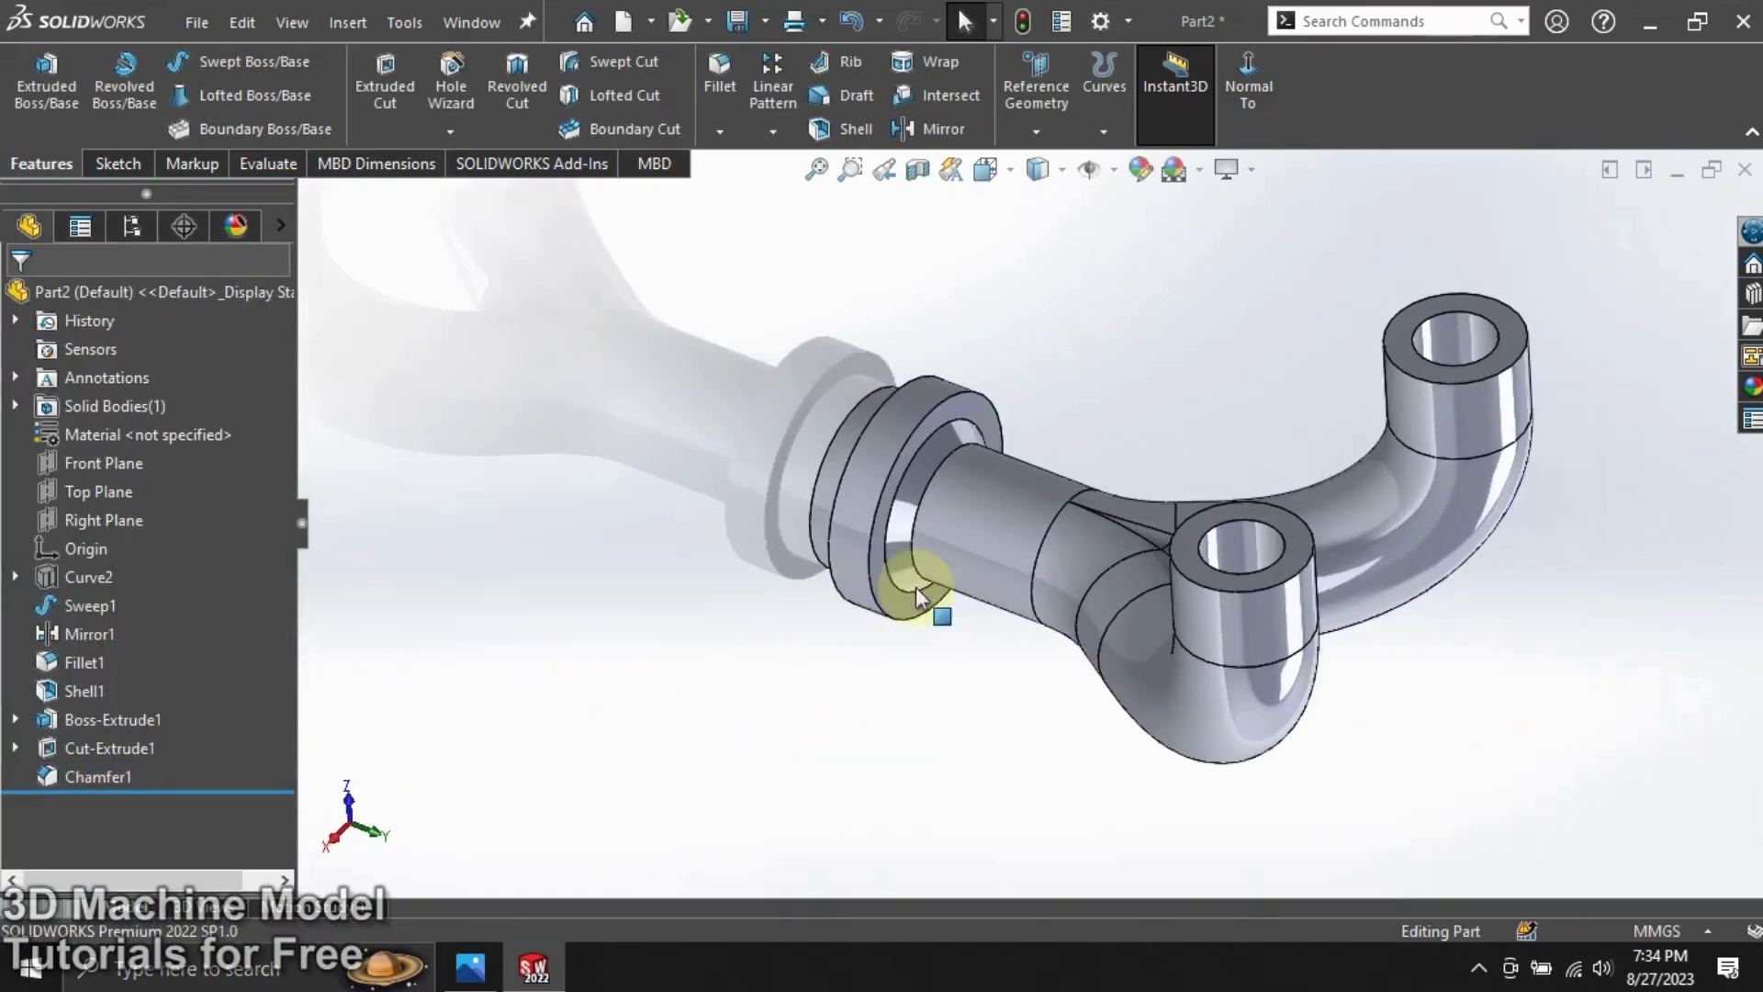
{"action": "left_click", "coordinate": [1191, 546]}
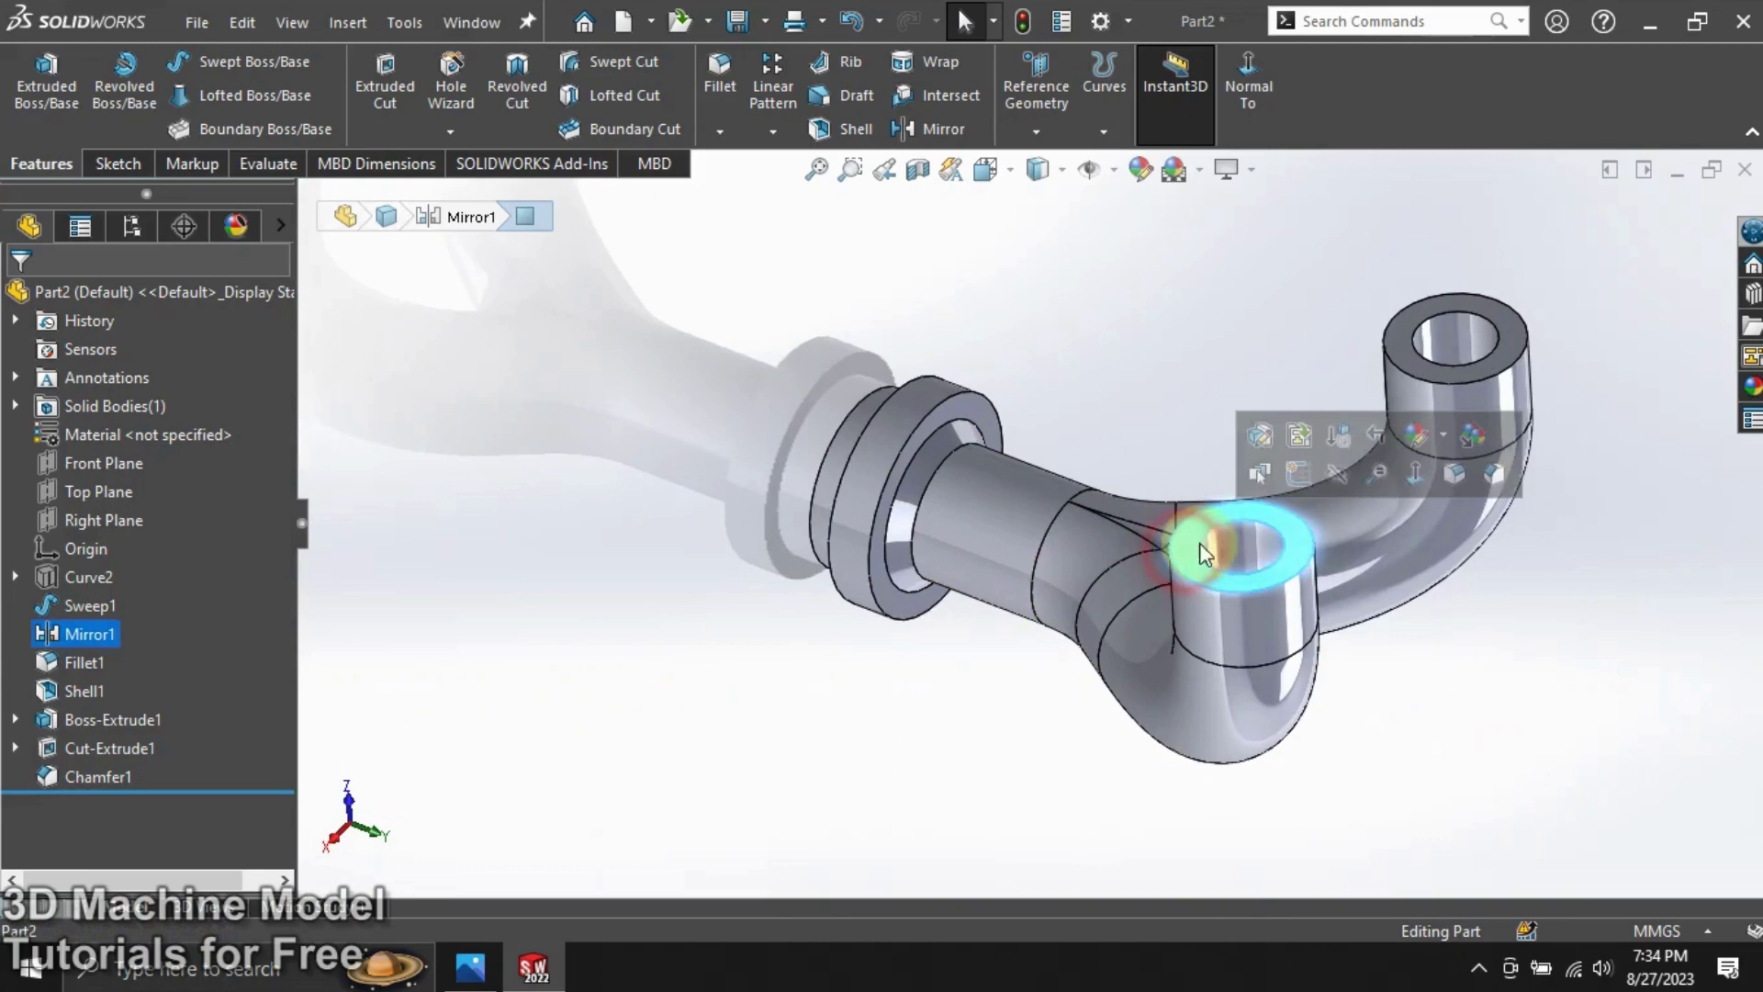
{"action": "left_click", "coordinate": [1295, 474]}
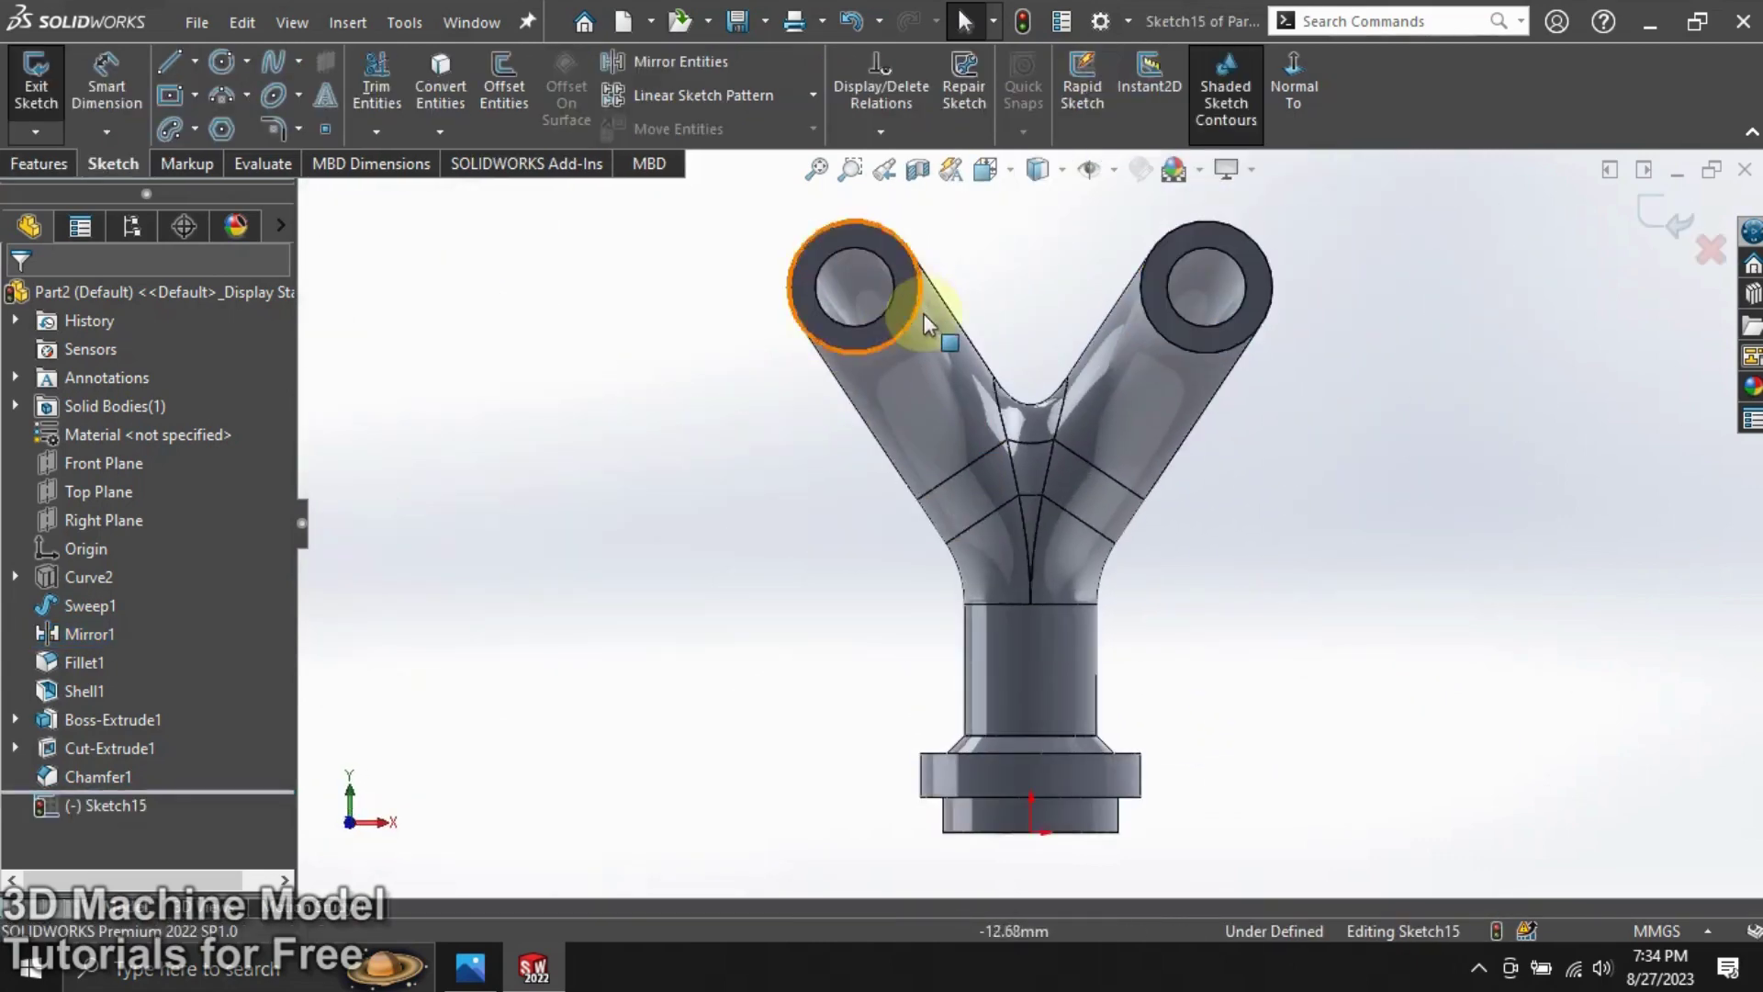
{"action": "scroll", "coordinate": [962, 356], "scroll_direction": "down", "scroll_amount": 2}
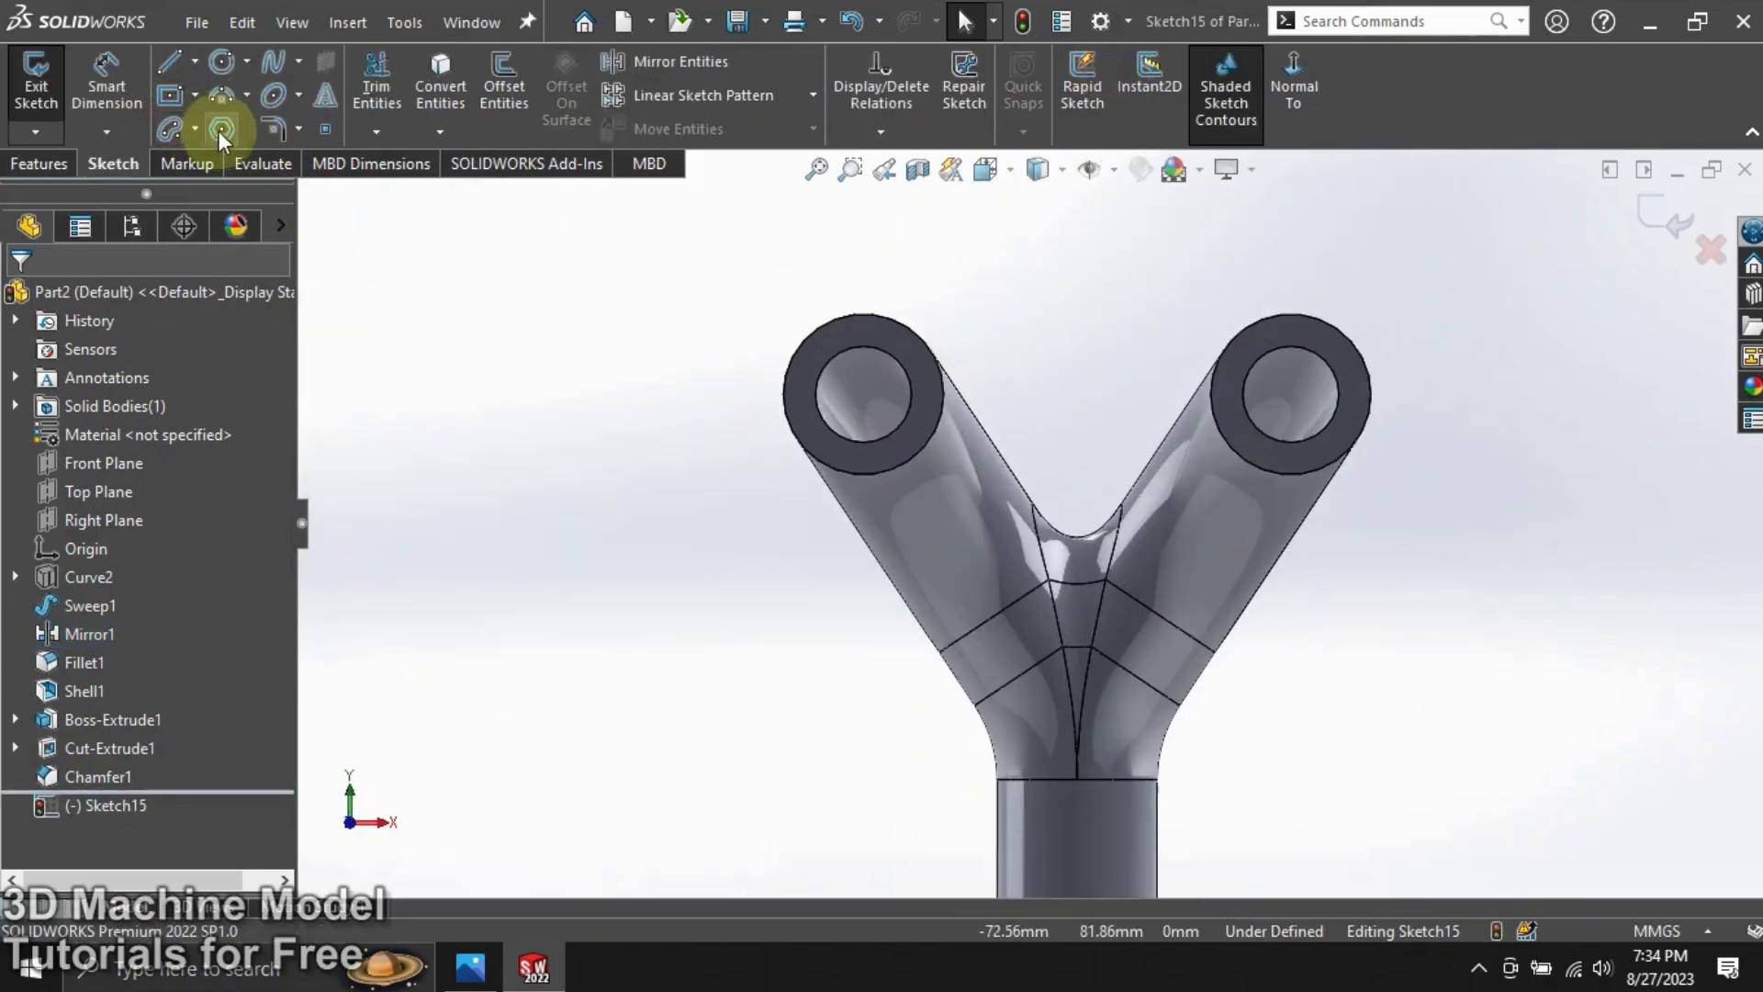
{"action": "left_click", "coordinate": [195, 129]}
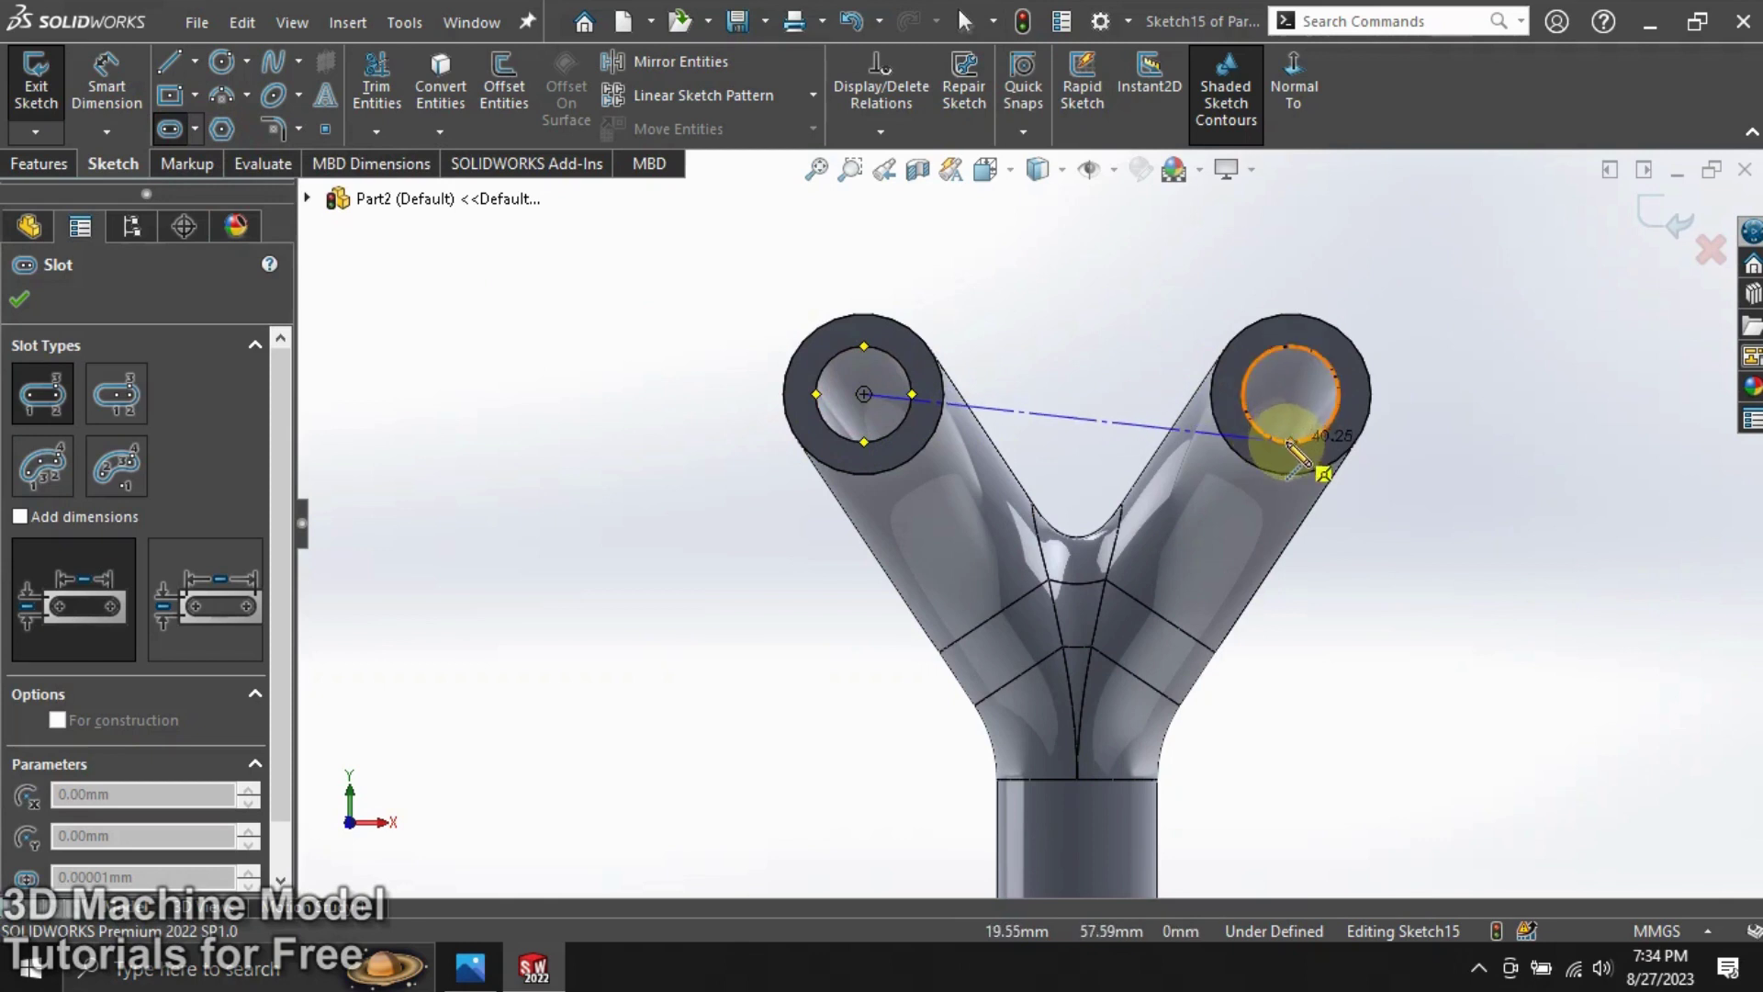
{"action": "left_click", "coordinate": [1290, 394]}
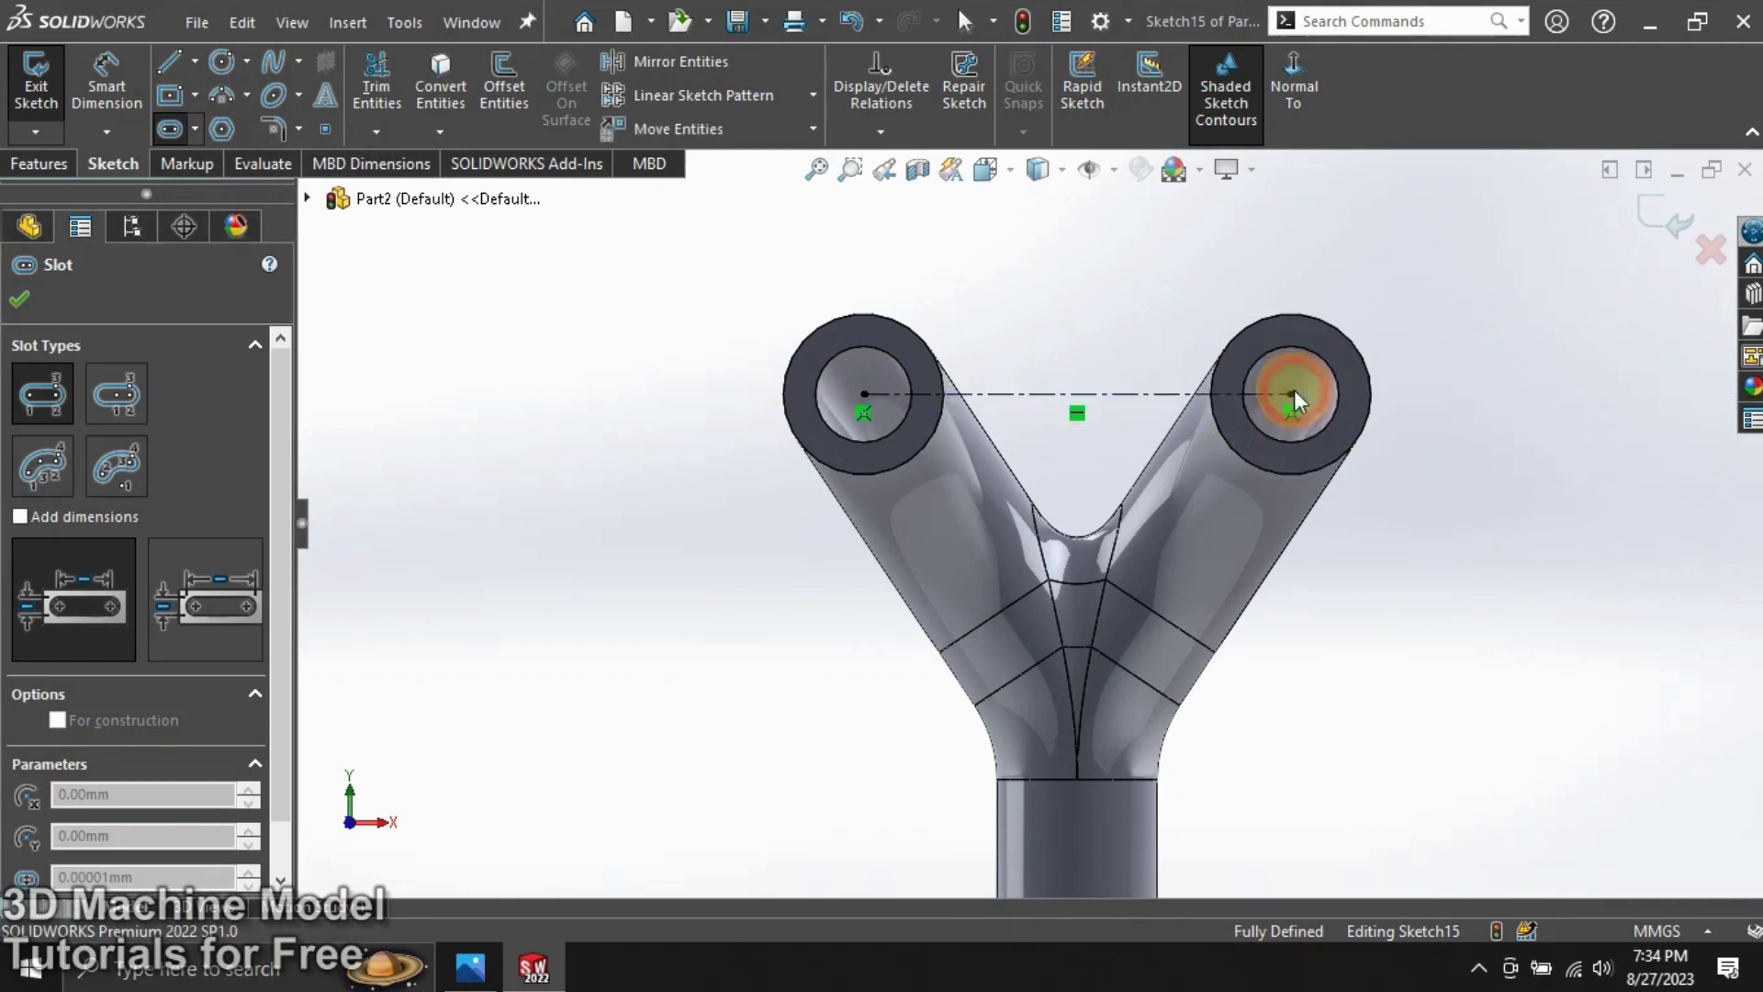
{"action": "left_click", "coordinate": [979, 529]}
{"action": "key", "text": "Escape"}
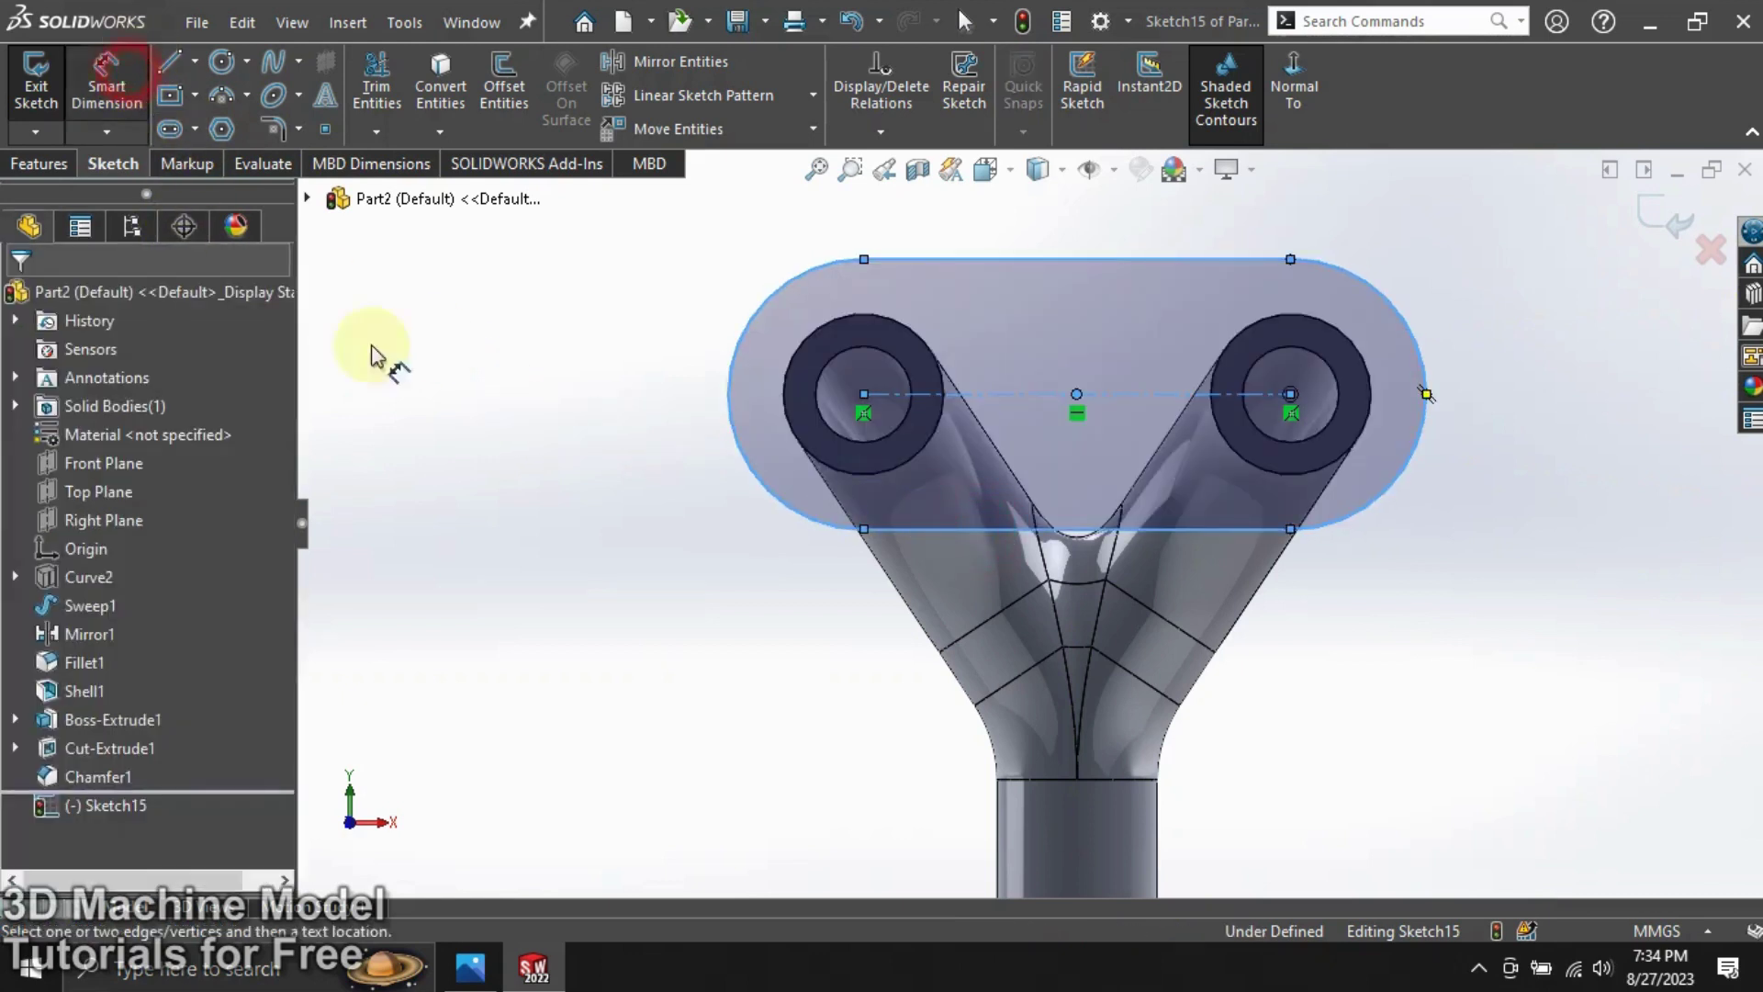
Dimension the slot's left end arc to a 13 mm radius.
{"action": "left_click", "coordinate": [739, 449]}
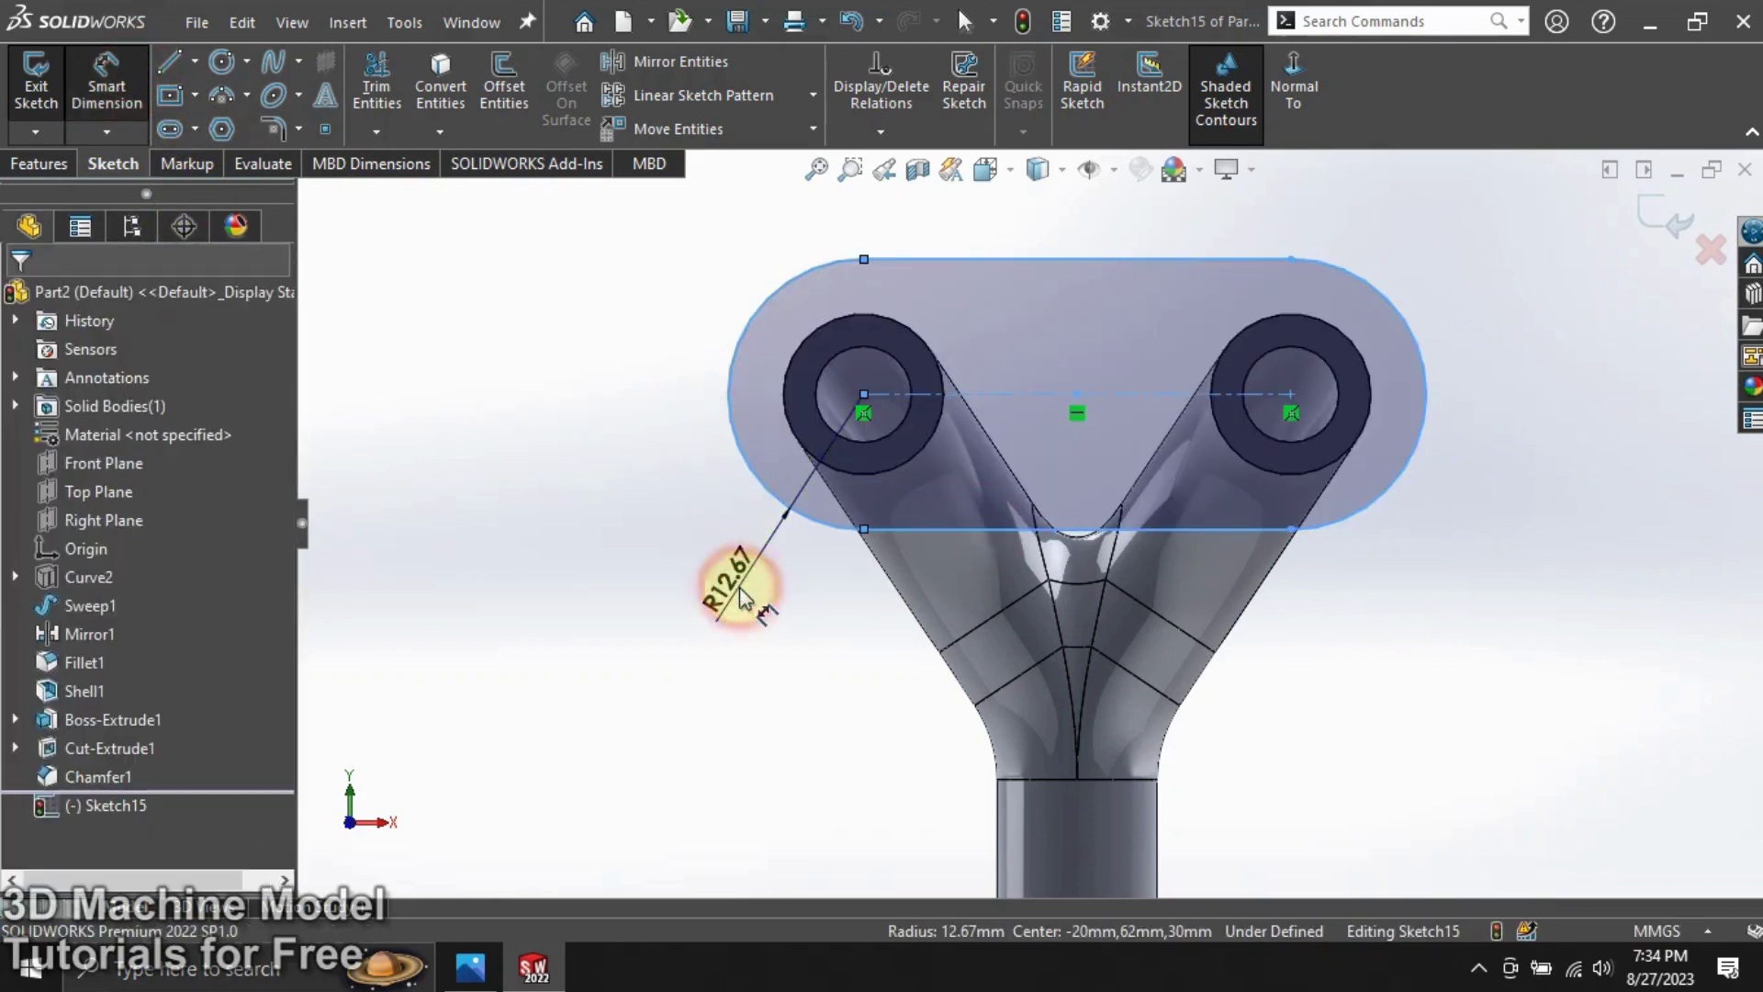
{"action": "left_click", "coordinate": [740, 597]}
{"action": "type", "text": "10"}
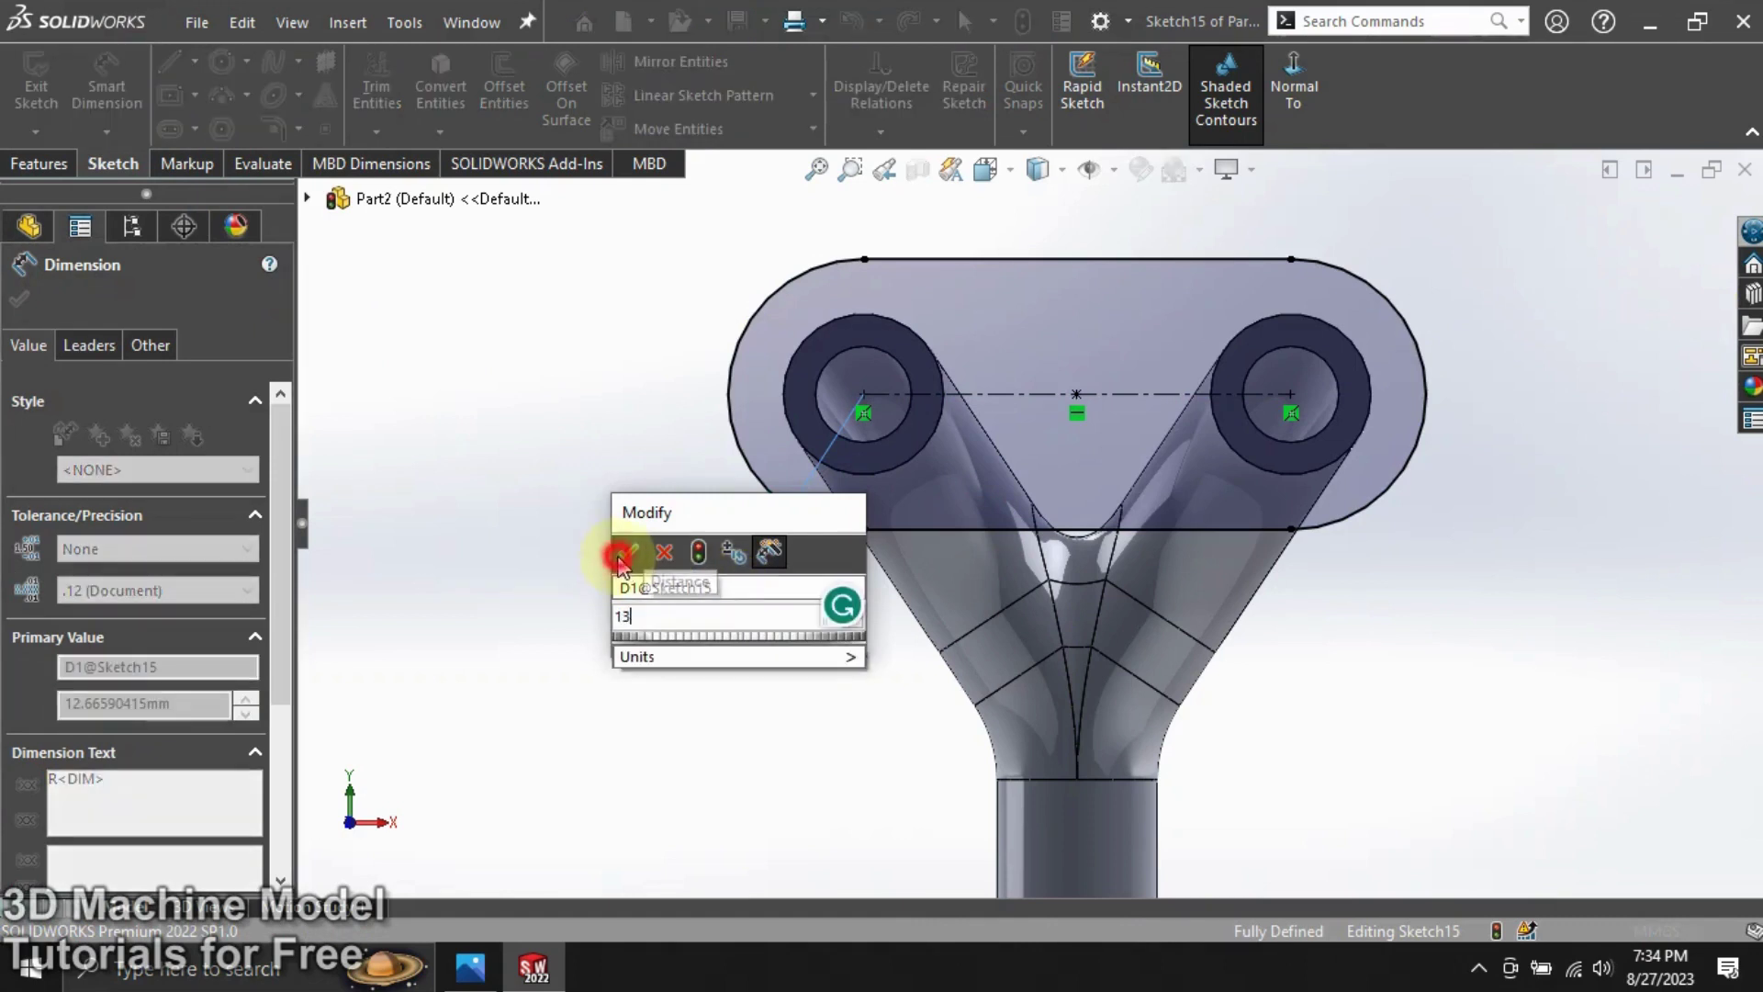
{"action": "left_click", "coordinate": [630, 548]}
{"action": "scroll", "coordinate": [919, 409], "scroll_direction": "down", "scroll_amount": 1}
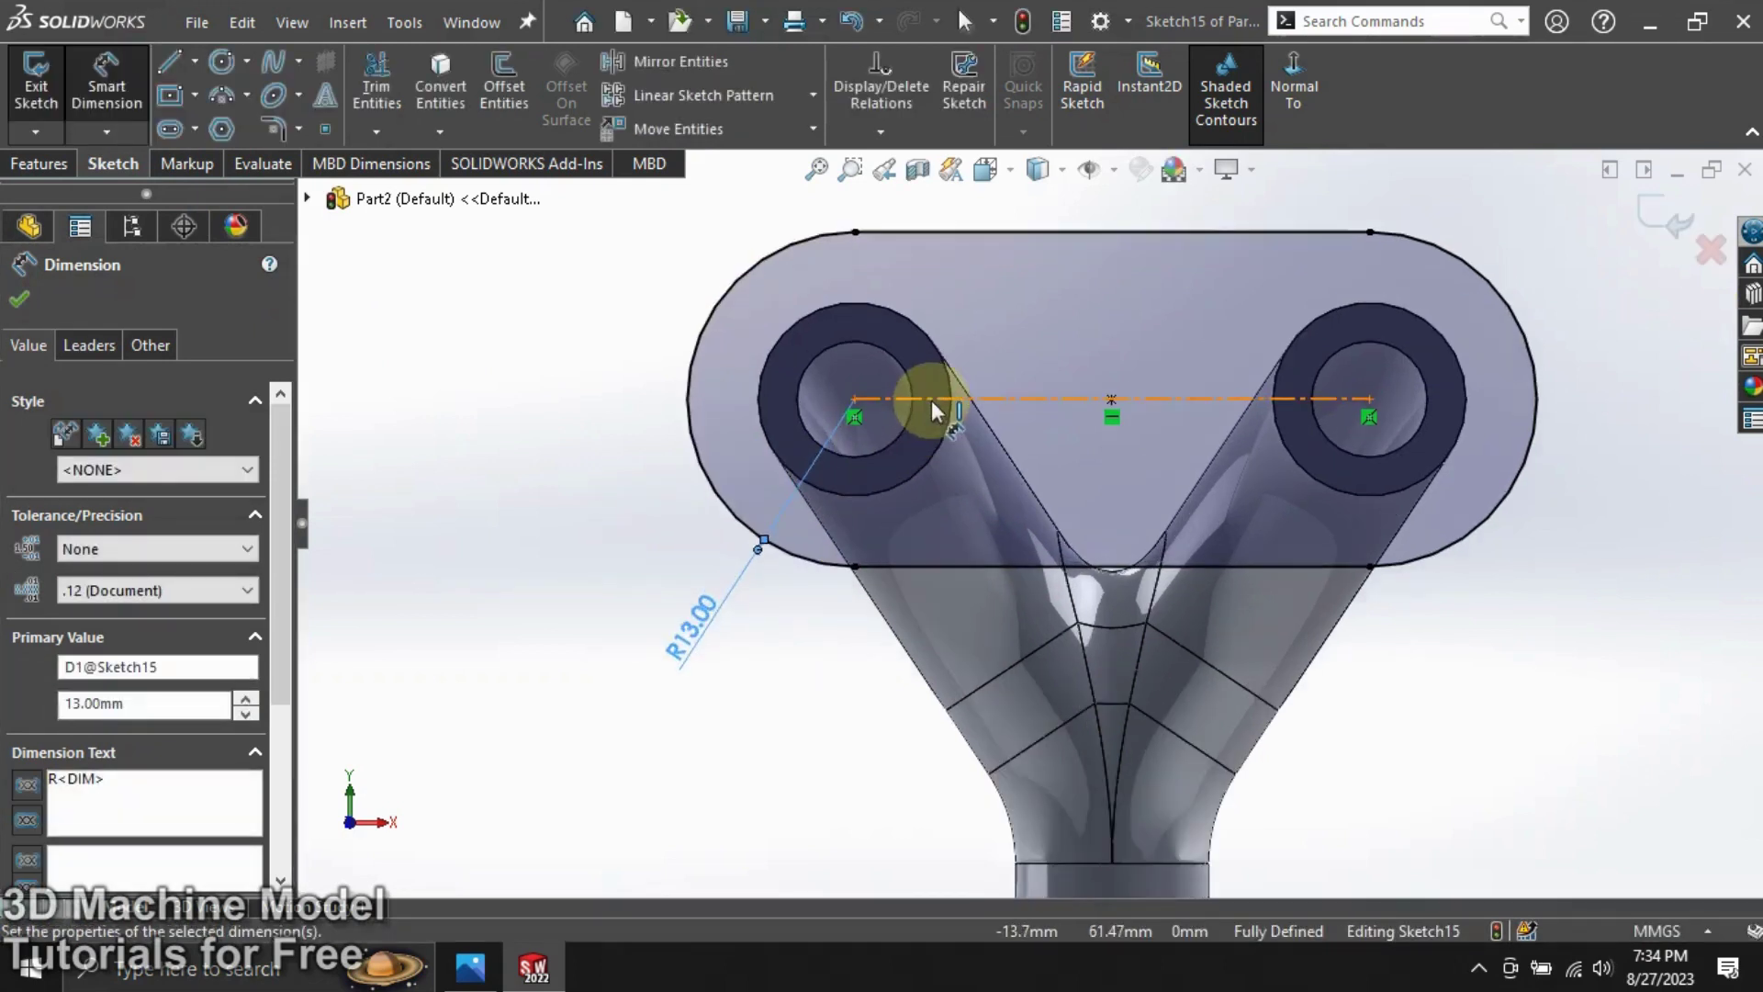
{"action": "scroll", "coordinate": [931, 401], "scroll_direction": "down", "scroll_amount": 2}
{"action": "middle_click_drag", "start_coordinate": [1139, 379], "coordinate": [1137, 403], "text": "ctrl"}
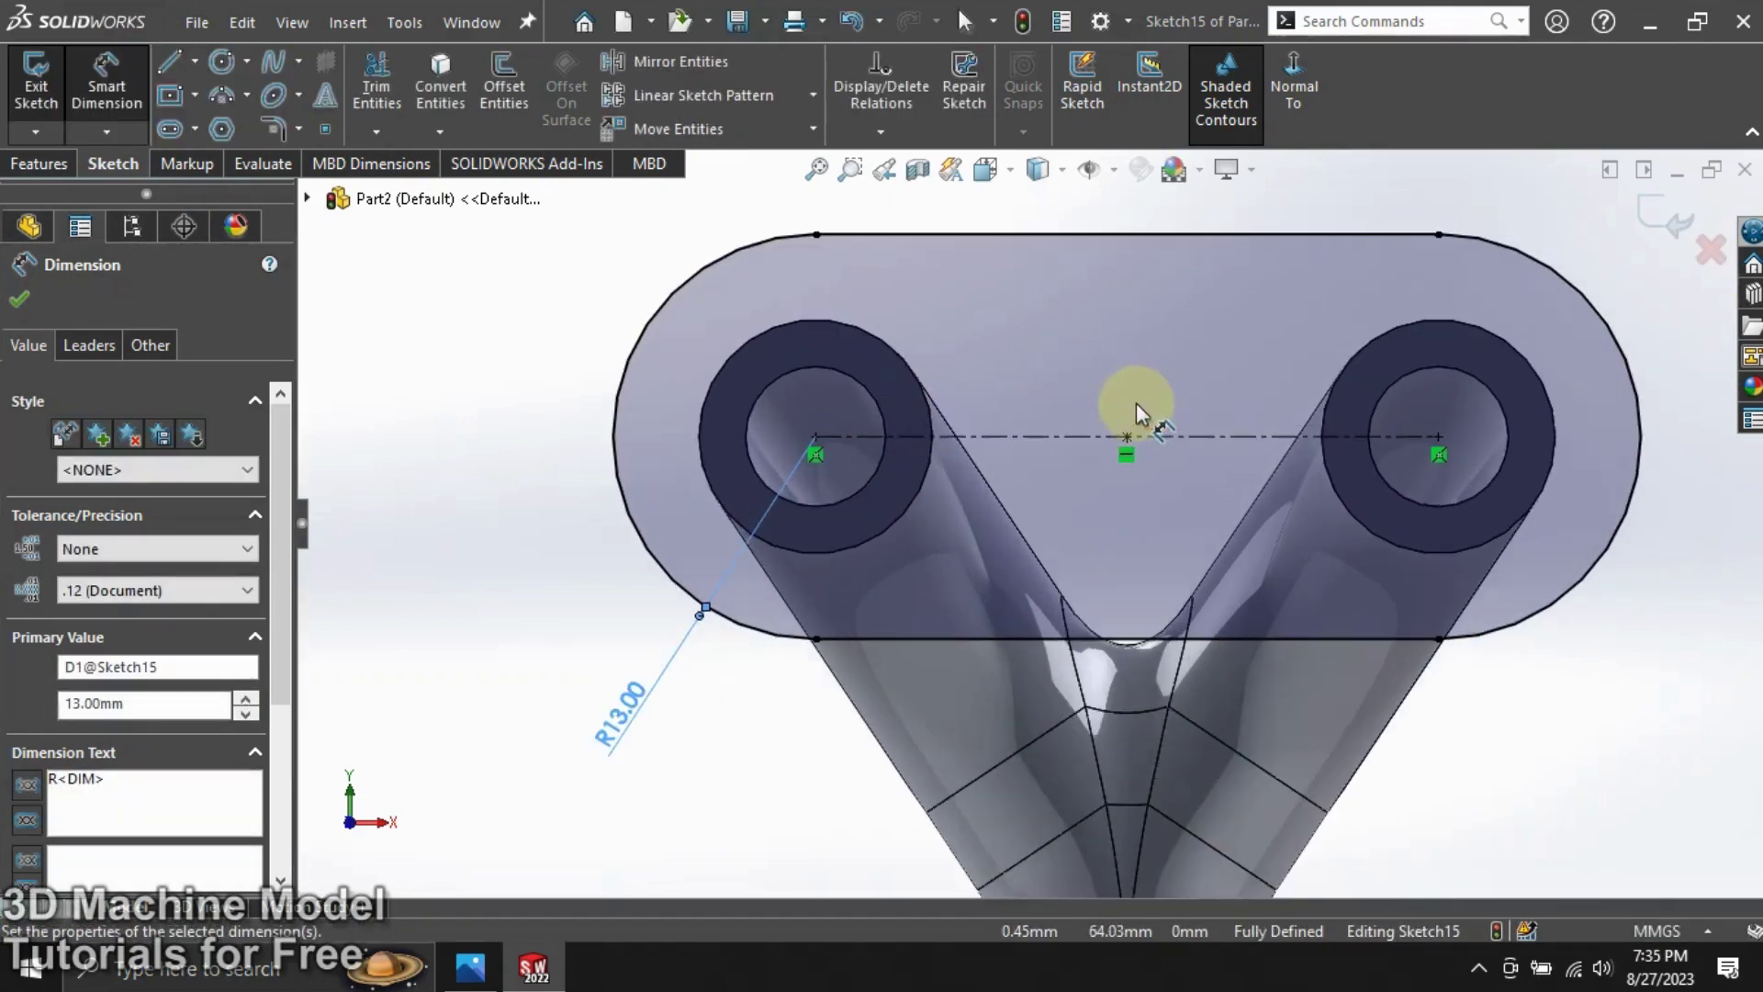
Draw two concentric circles at the slot's left end and size the outer one Ø10.
{"action": "left_click", "coordinate": [221, 64]}
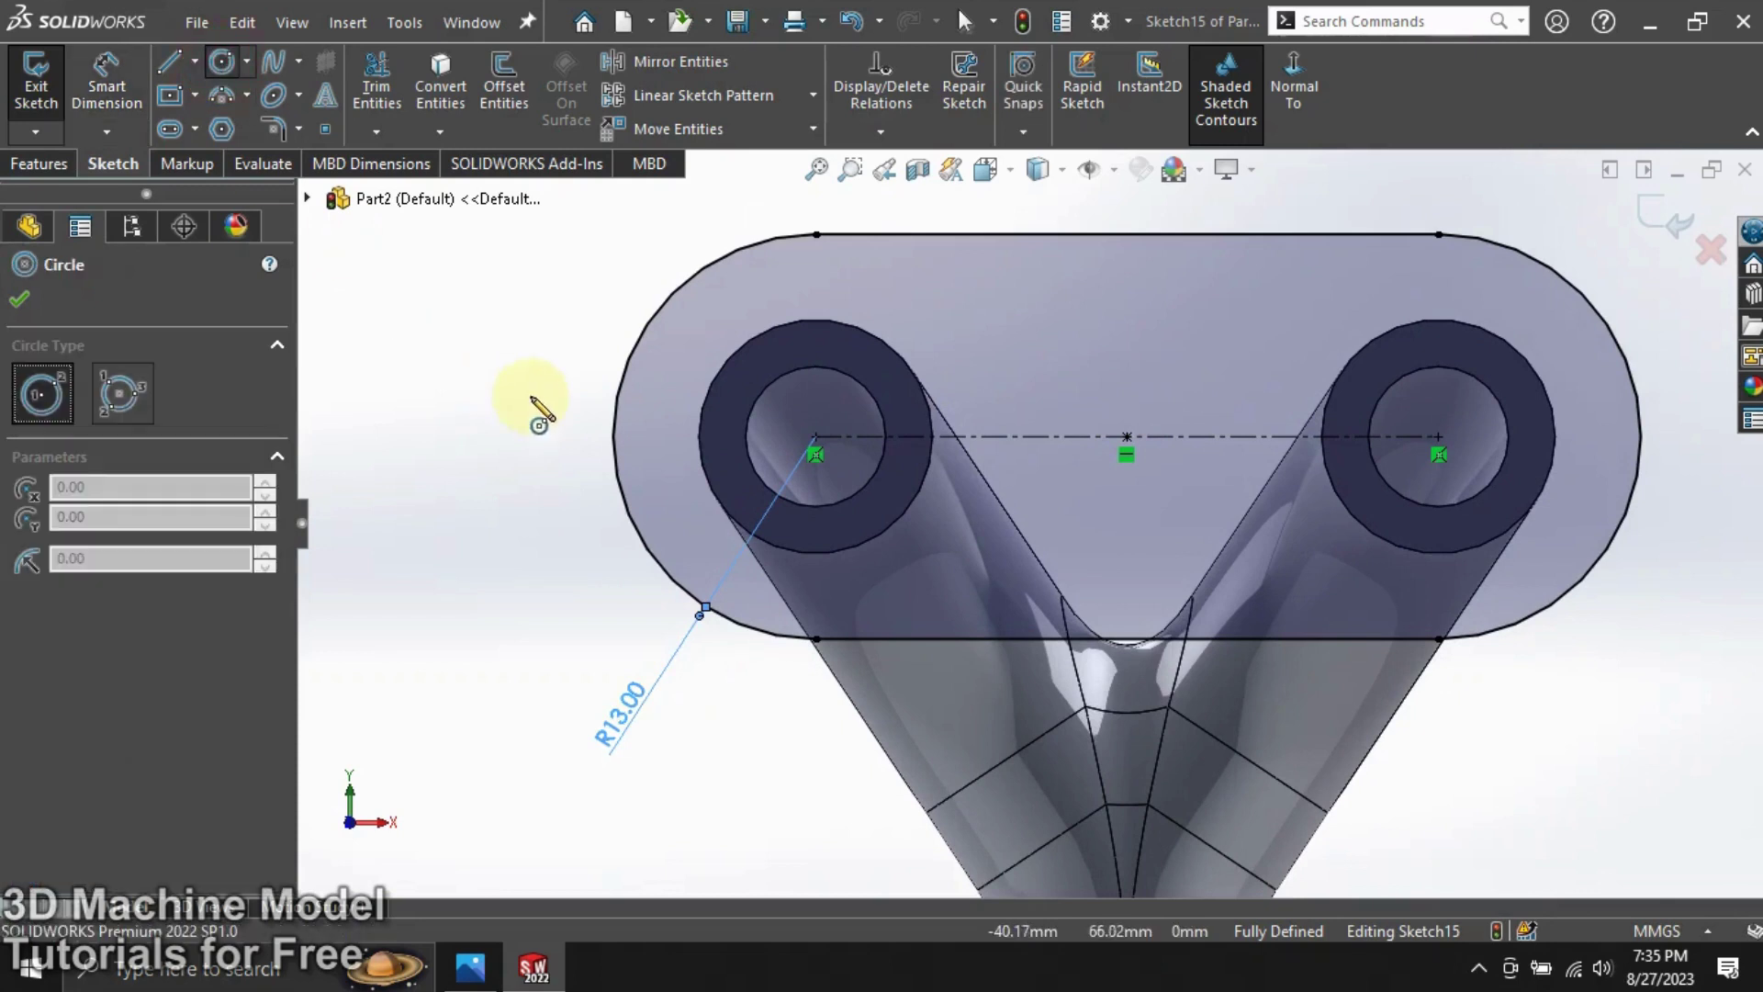
{"action": "left_click", "coordinate": [613, 436]}
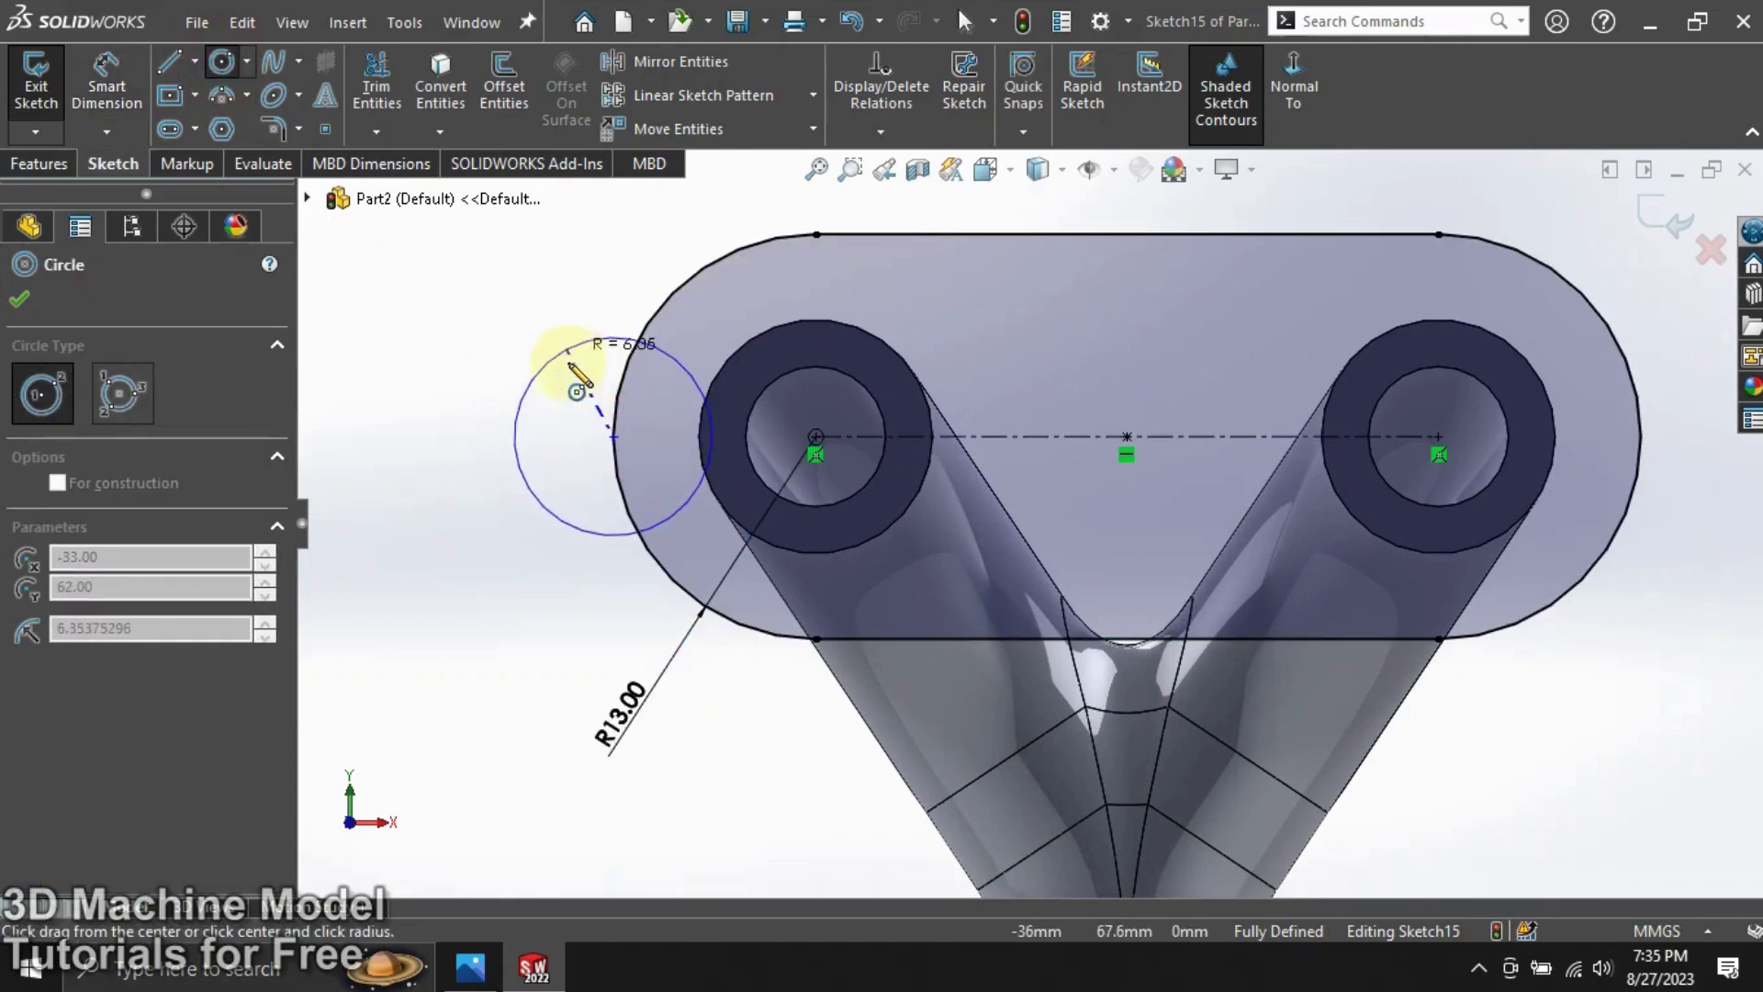
{"action": "left_click", "coordinate": [564, 387]}
{"action": "left_click", "coordinate": [614, 436]}
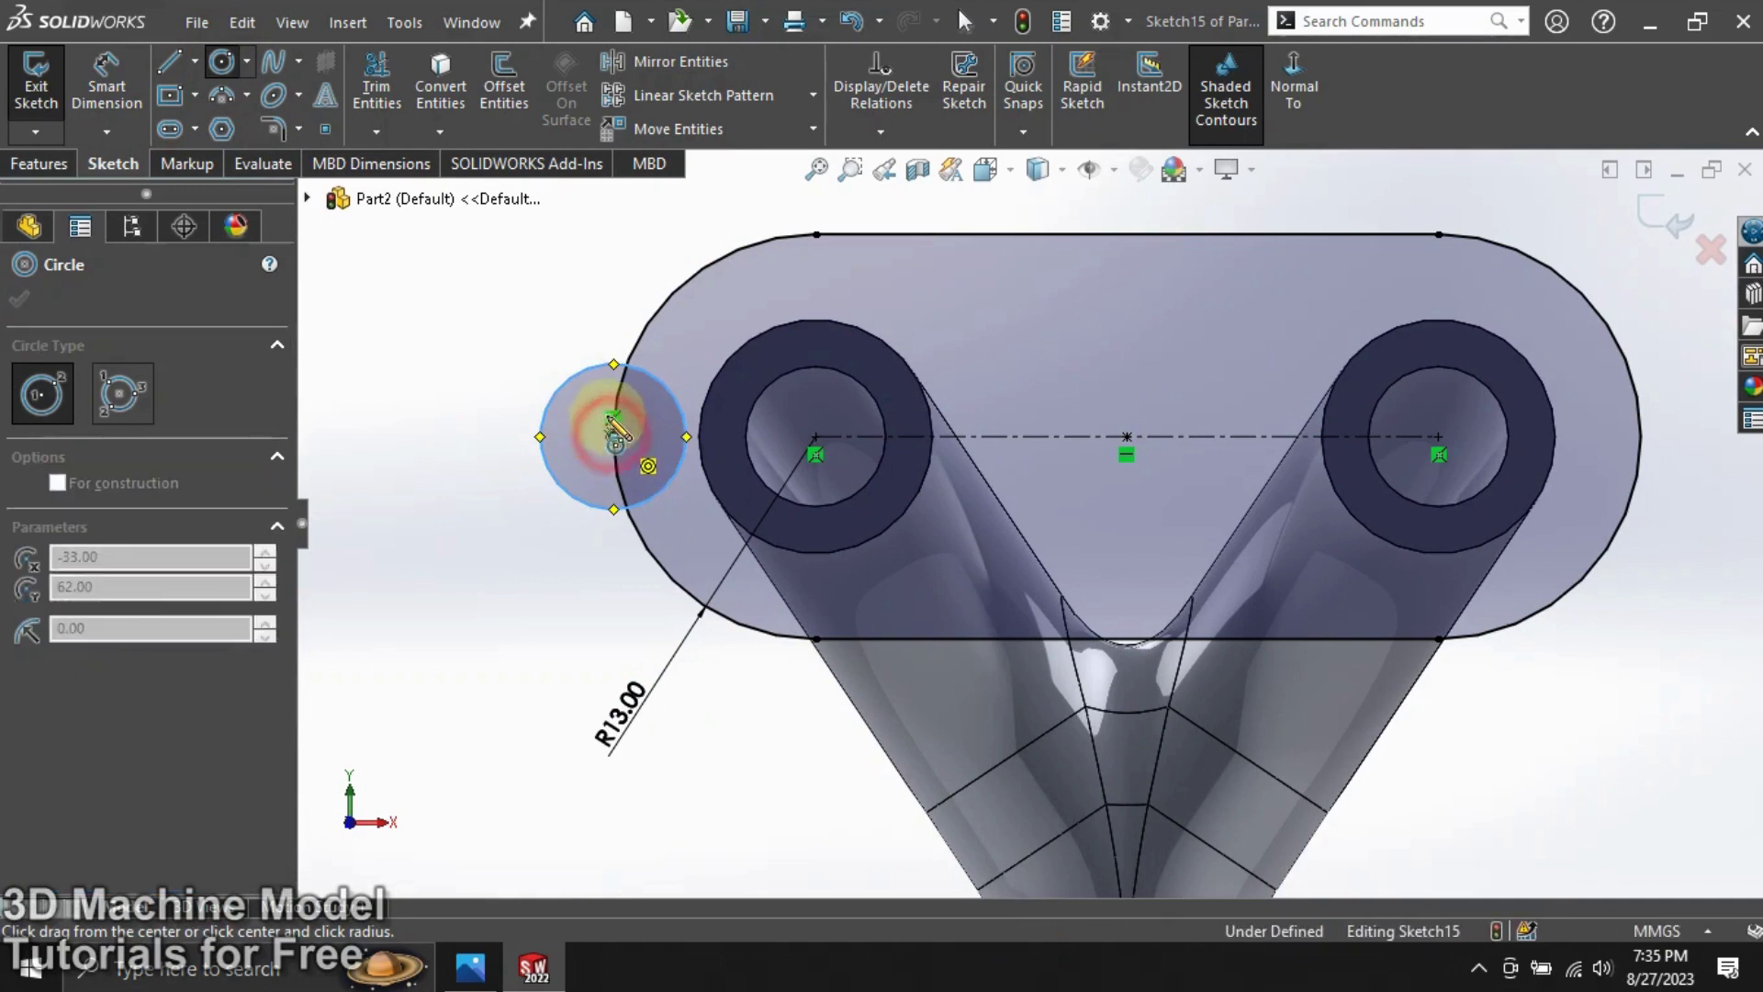
{"action": "left_click", "coordinate": [608, 406]}
{"action": "left_click", "coordinate": [107, 82]}
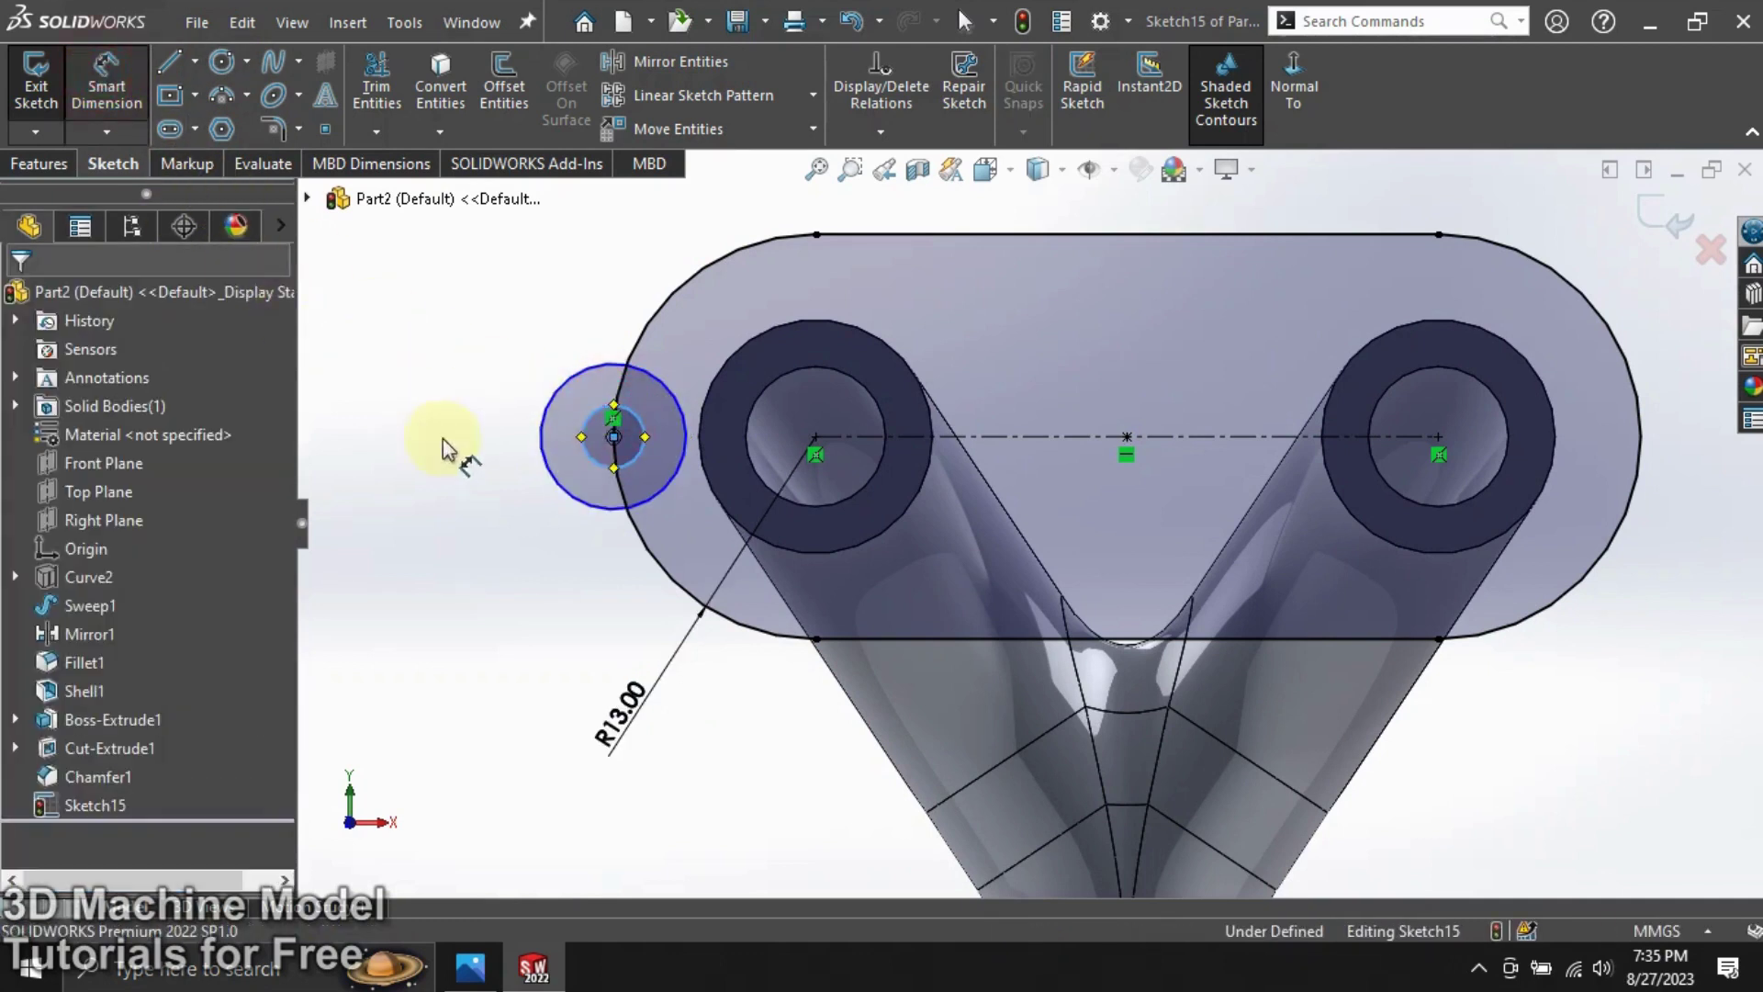
{"action": "left_click", "coordinate": [550, 475]}
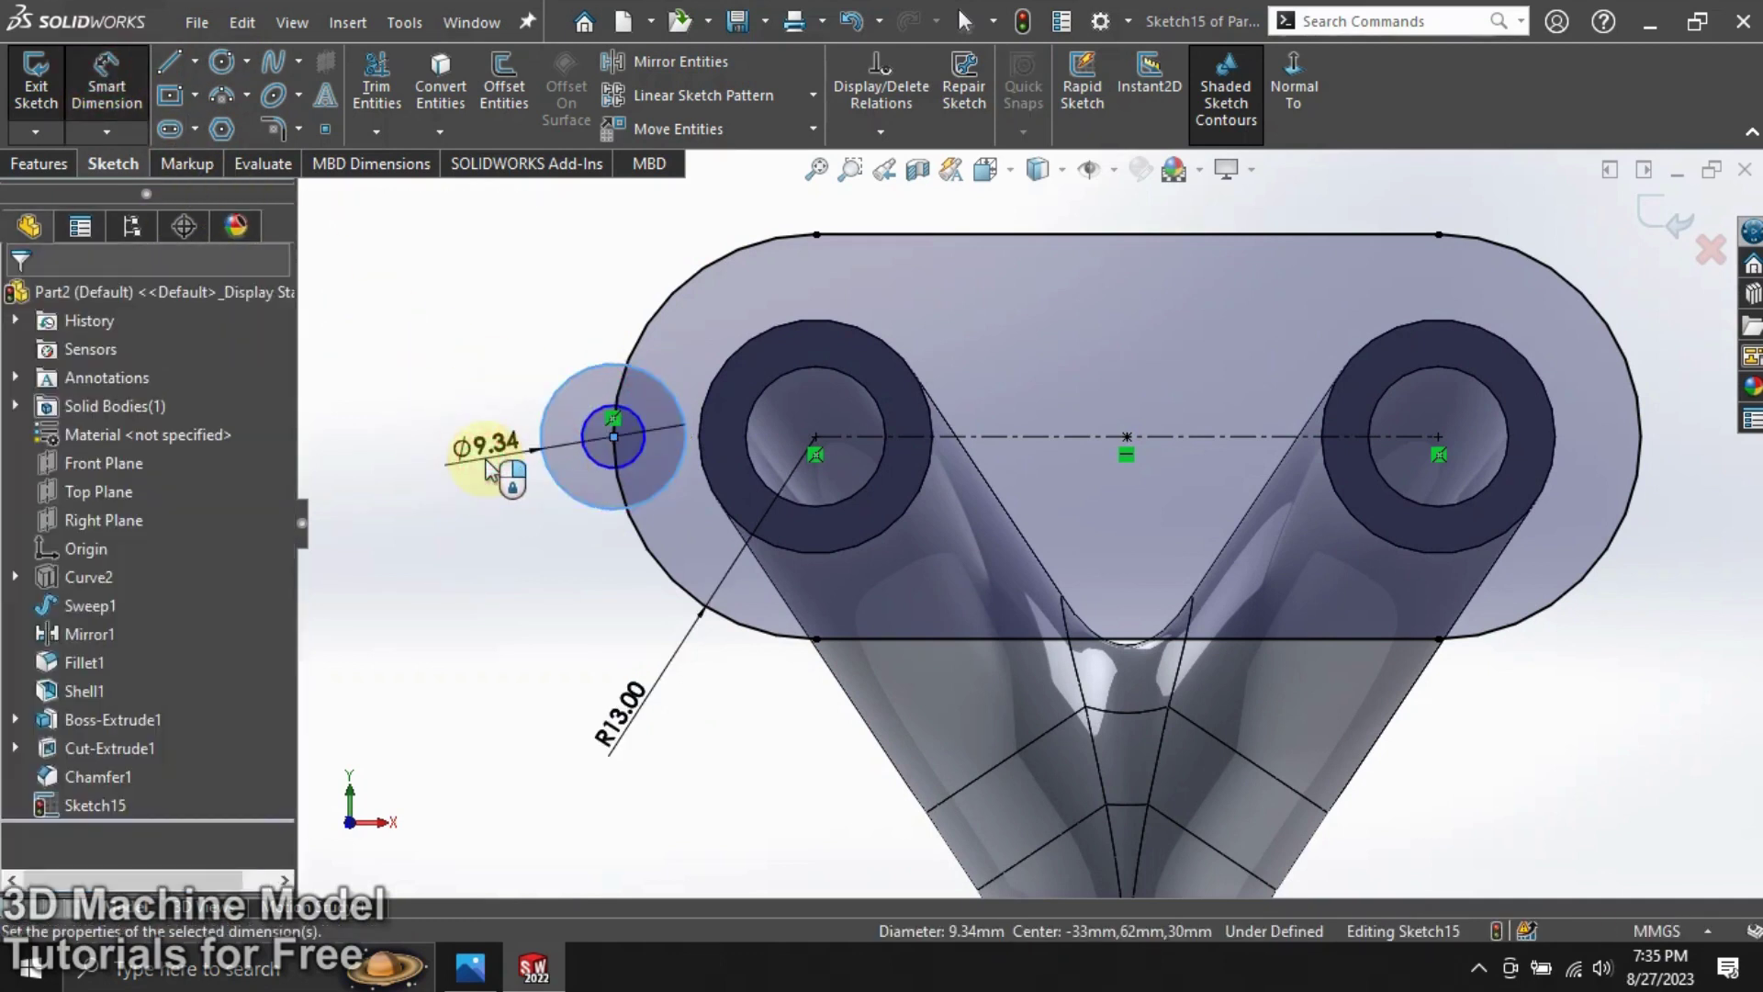
{"action": "left_click", "coordinate": [494, 467]}
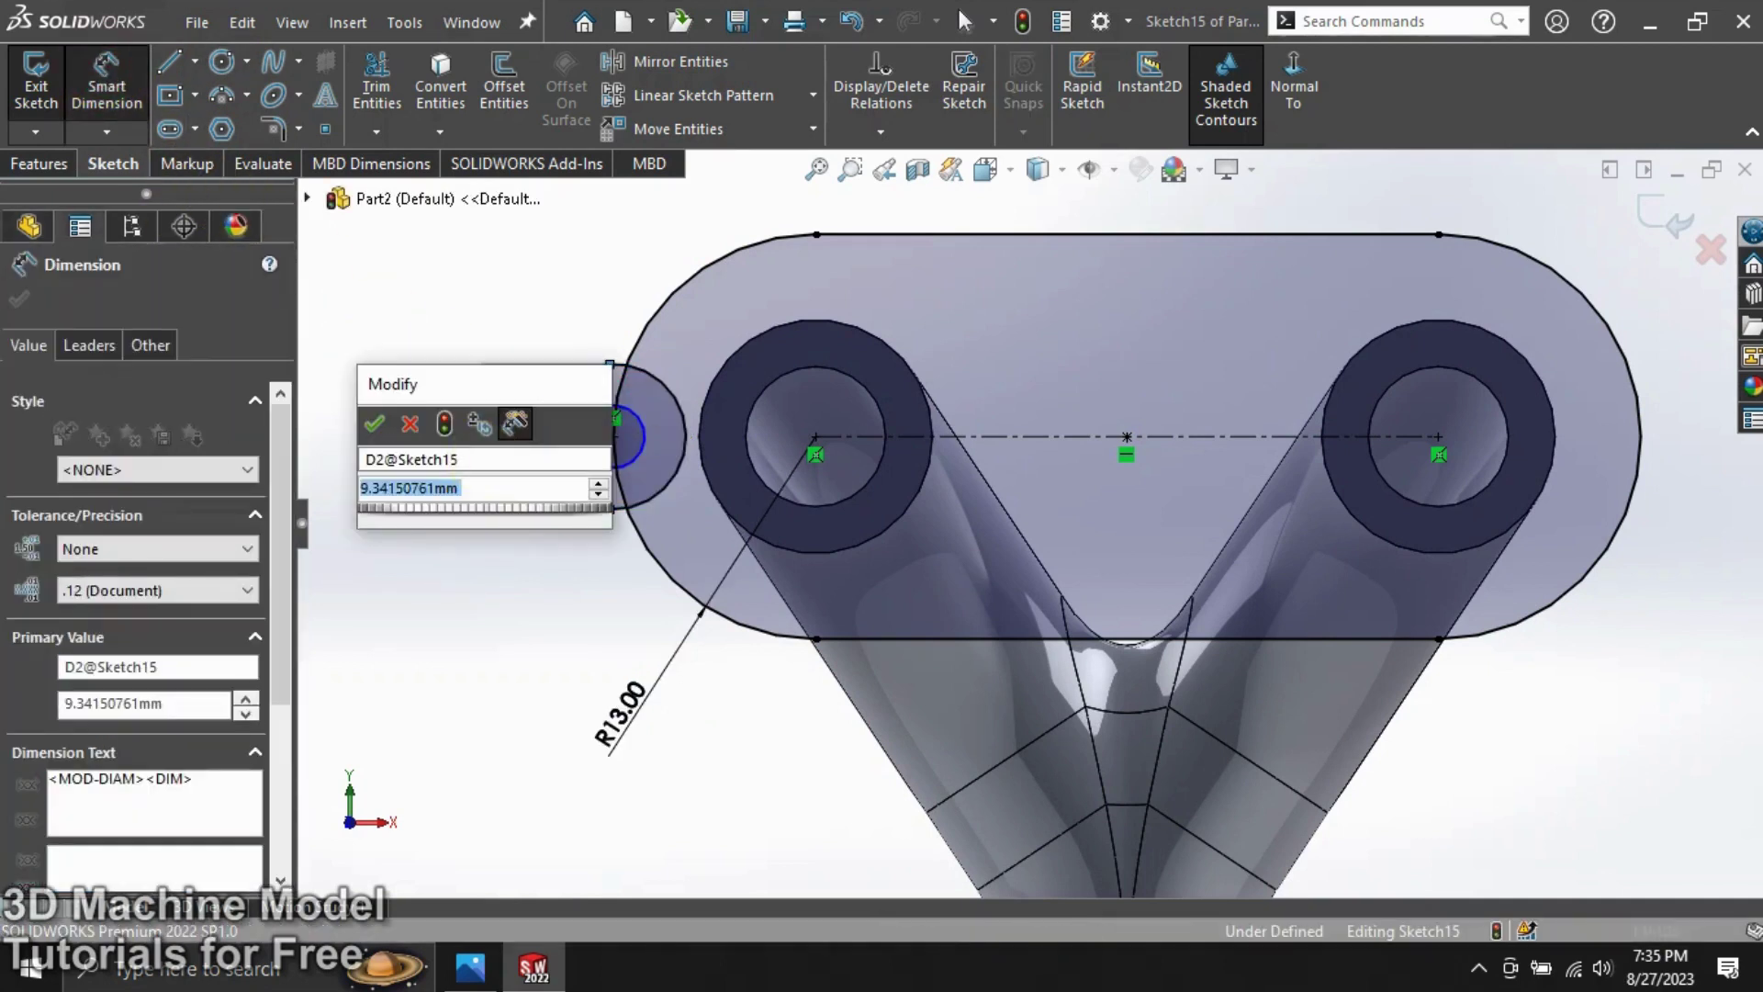
{"action": "left_click", "coordinate": [376, 424]}
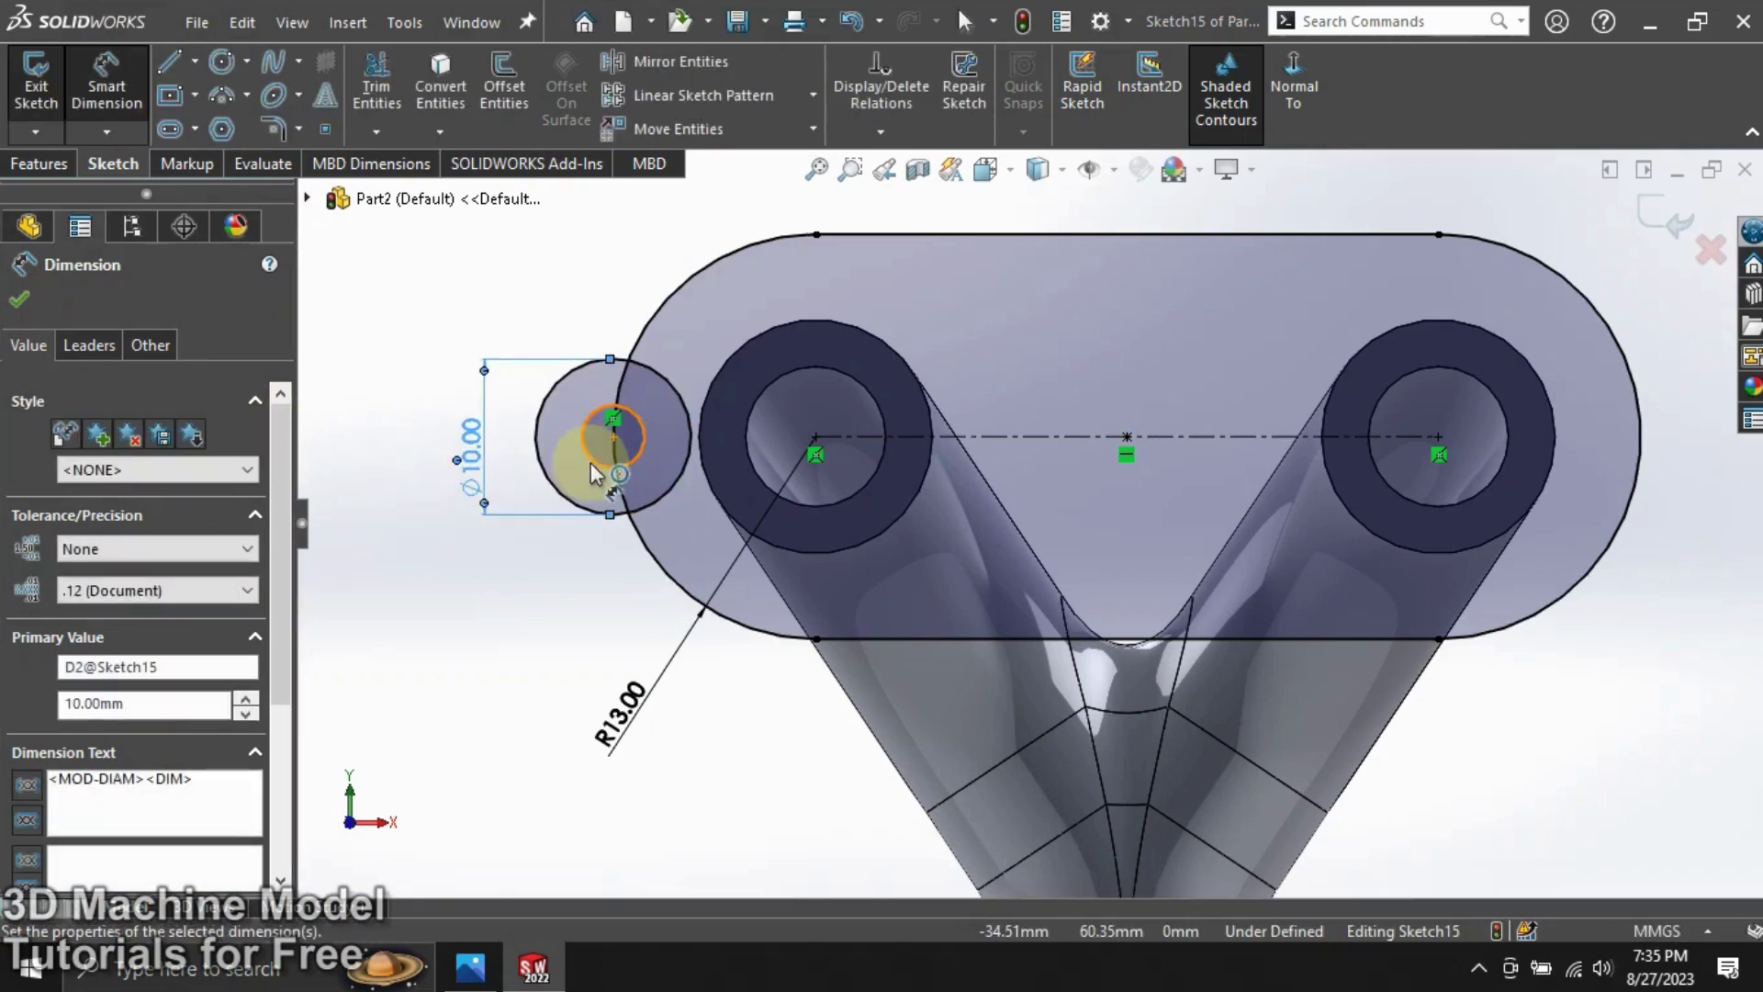
Dimension the inner circle at 4 mm, then correct it to a 4.5 mm diameter.
{"action": "left_click", "coordinate": [587, 468]}
{"action": "left_click", "coordinate": [406, 408]}
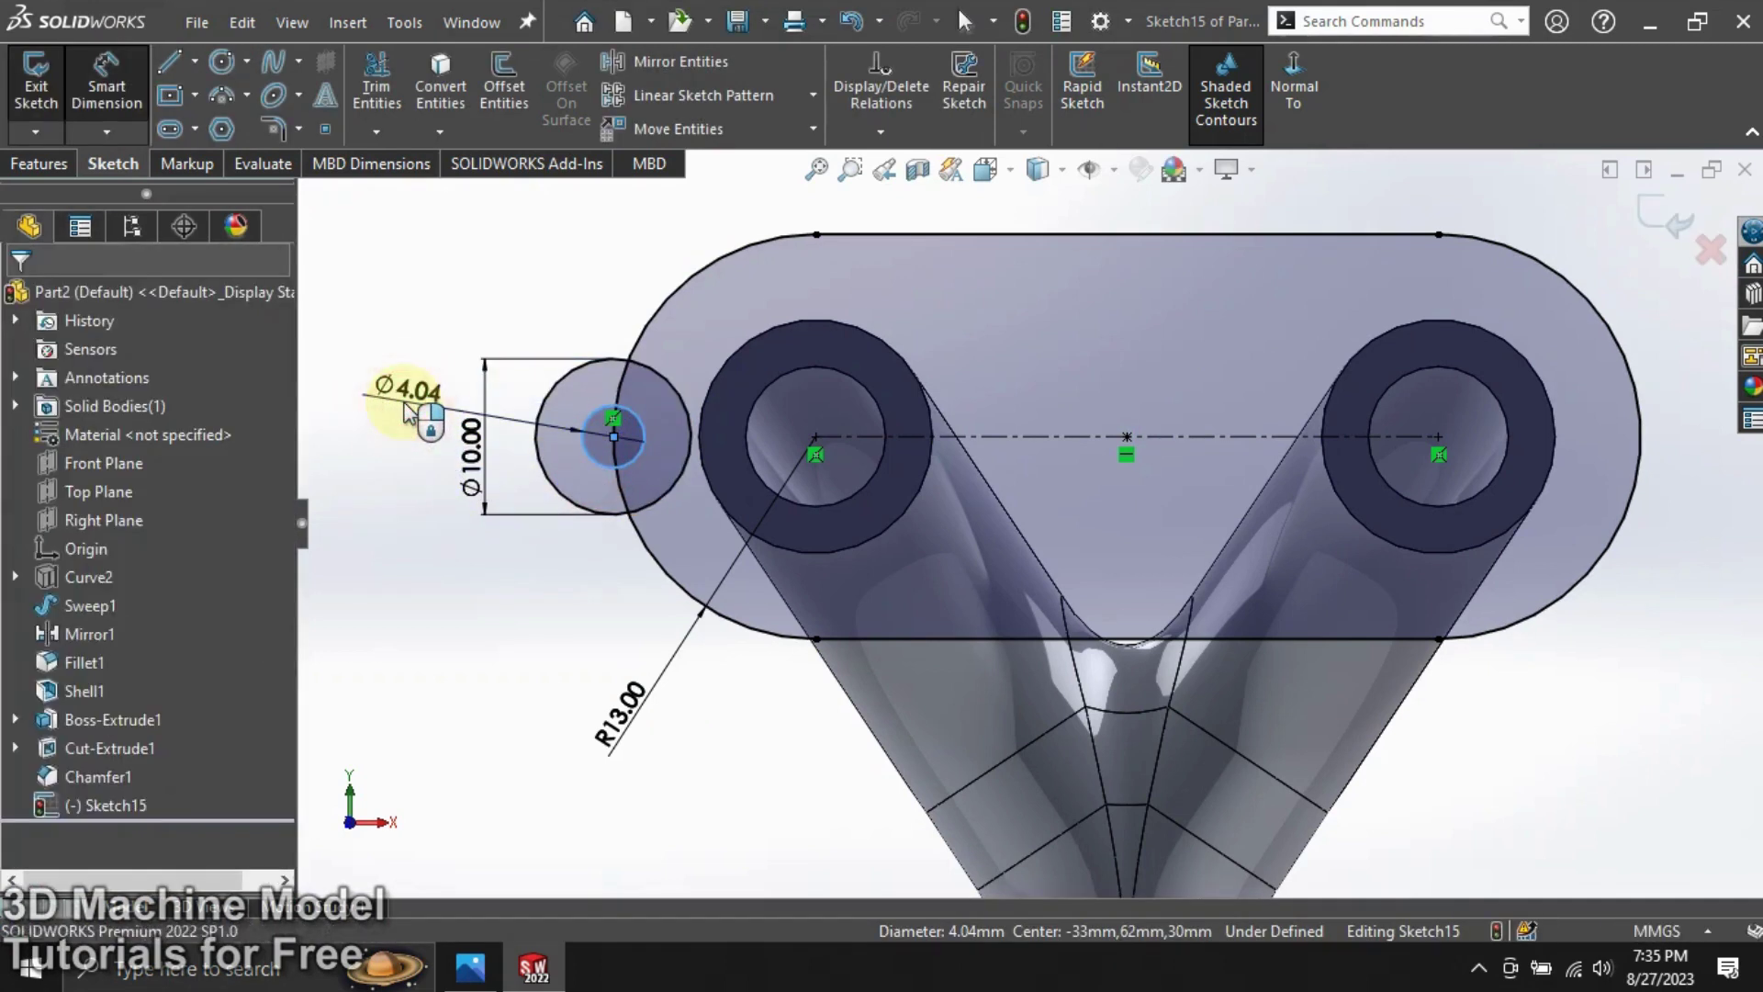
{"action": "type", "text": "4"}
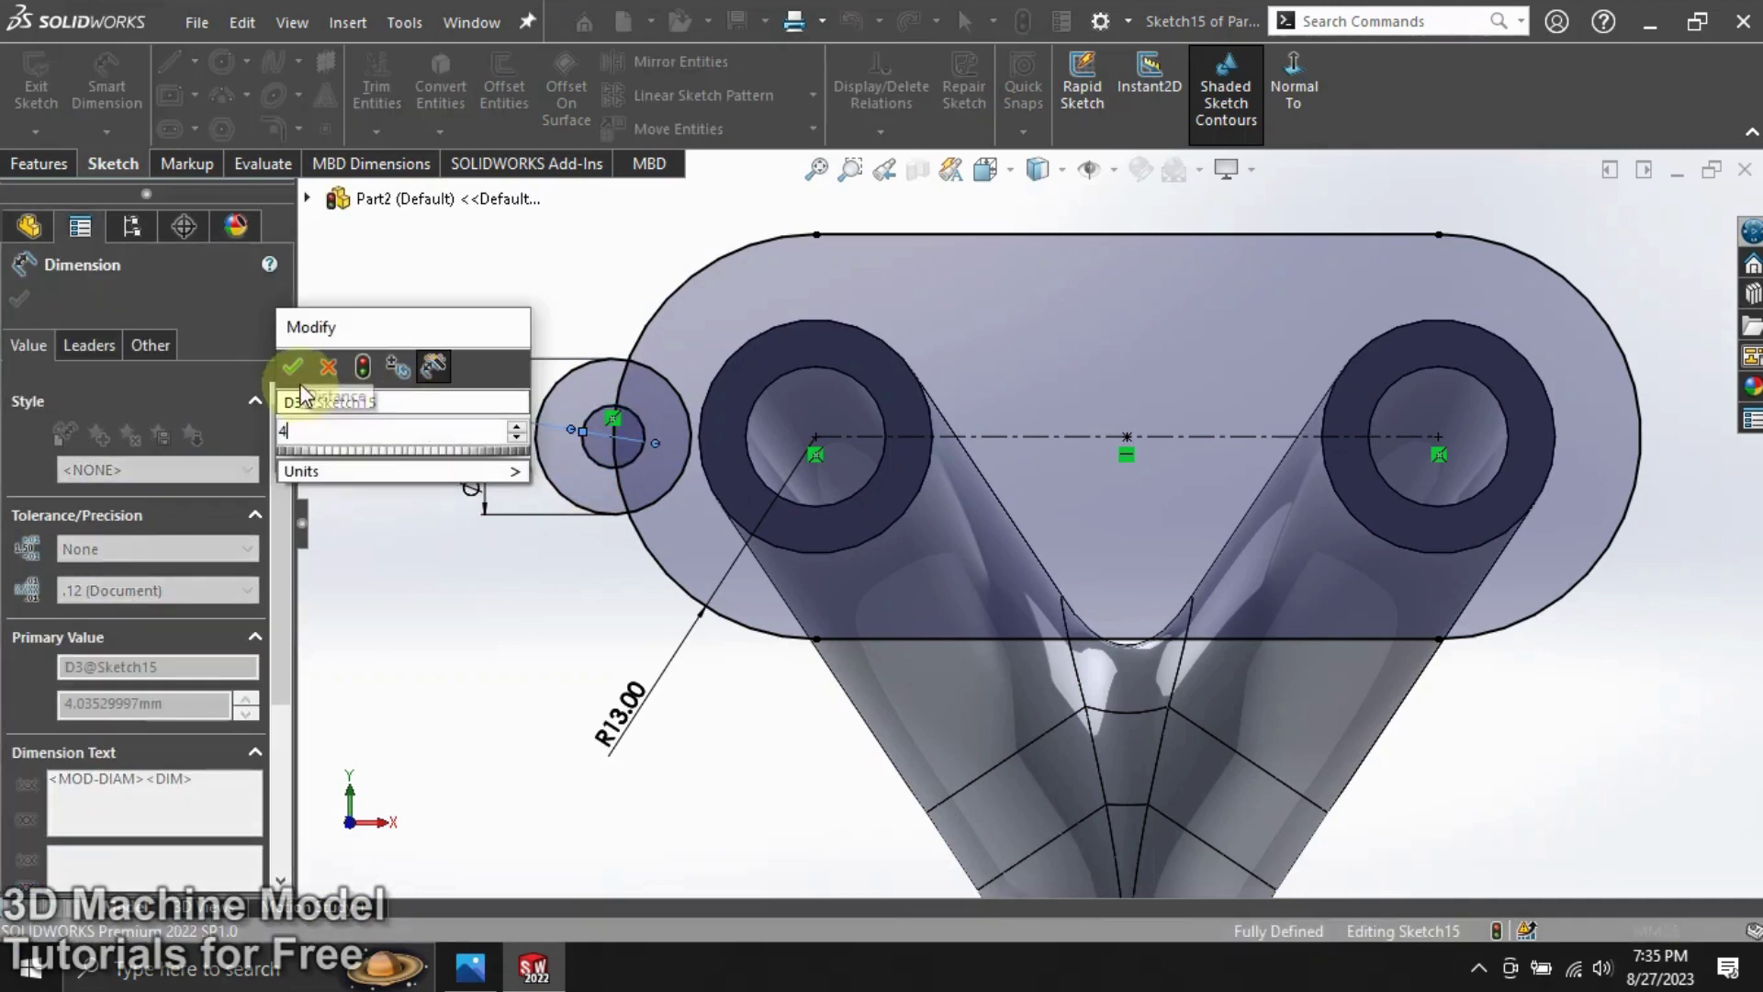
{"action": "left_click", "coordinate": [292, 367]}
{"action": "left_click", "coordinate": [374, 512]}
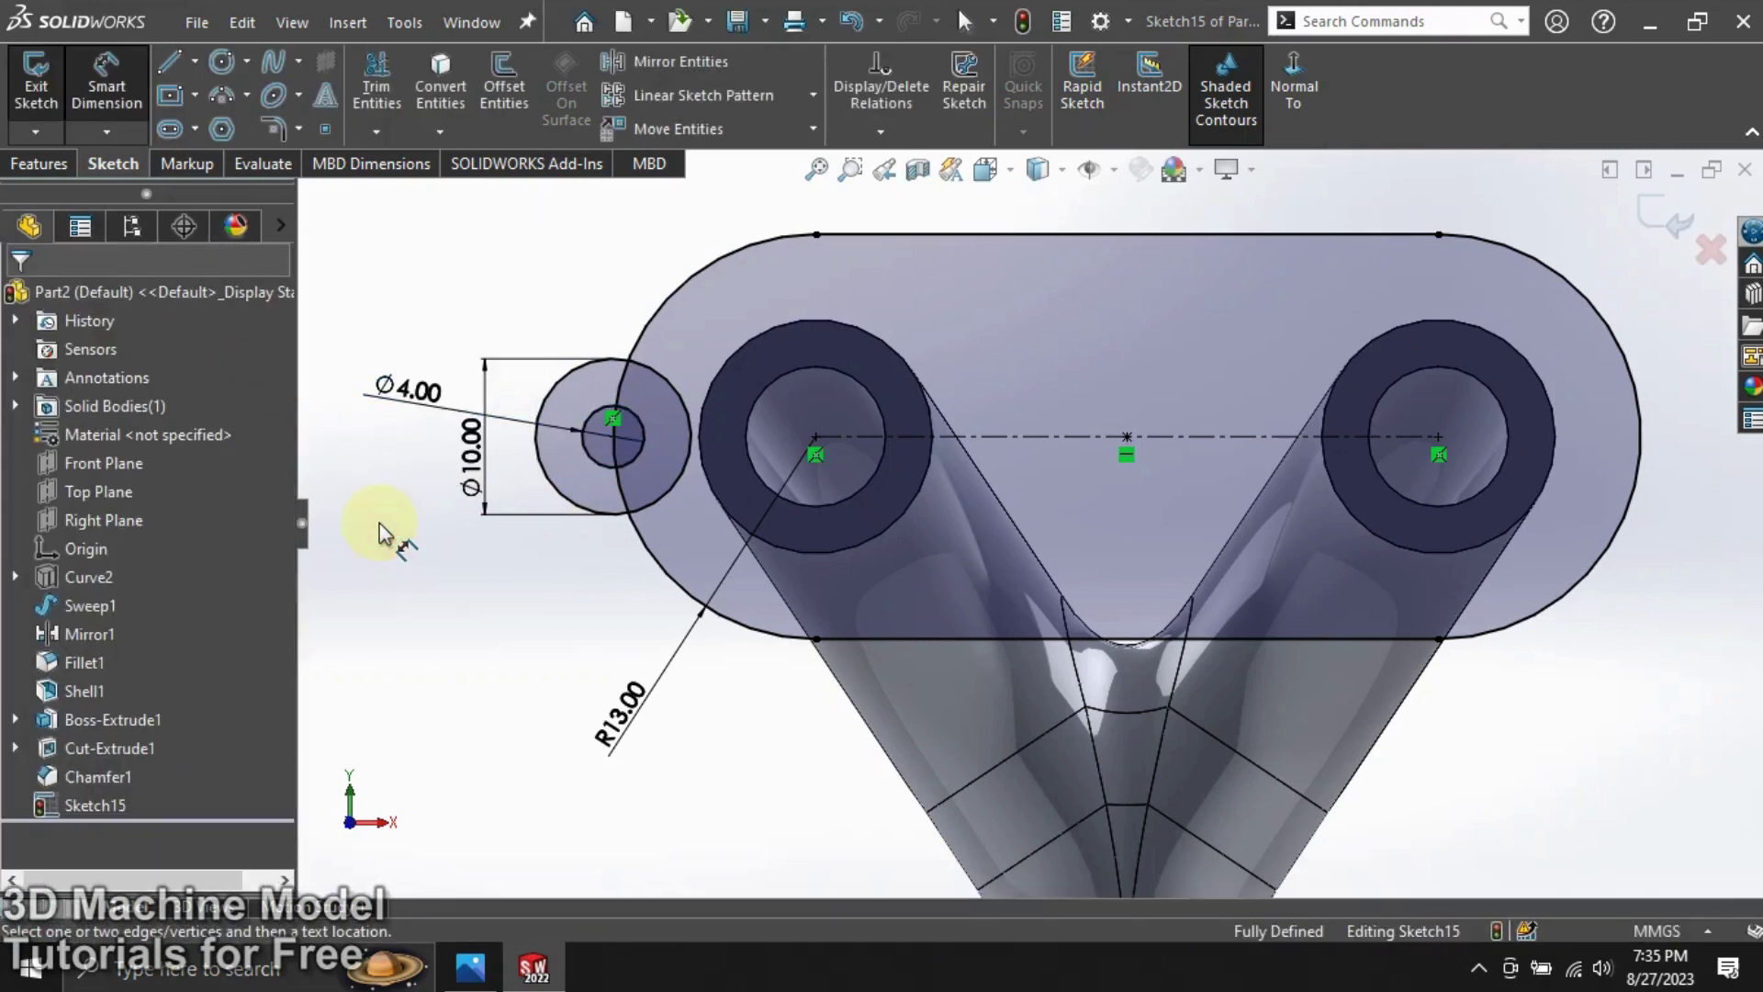
{"action": "double_click", "coordinate": [407, 389]}
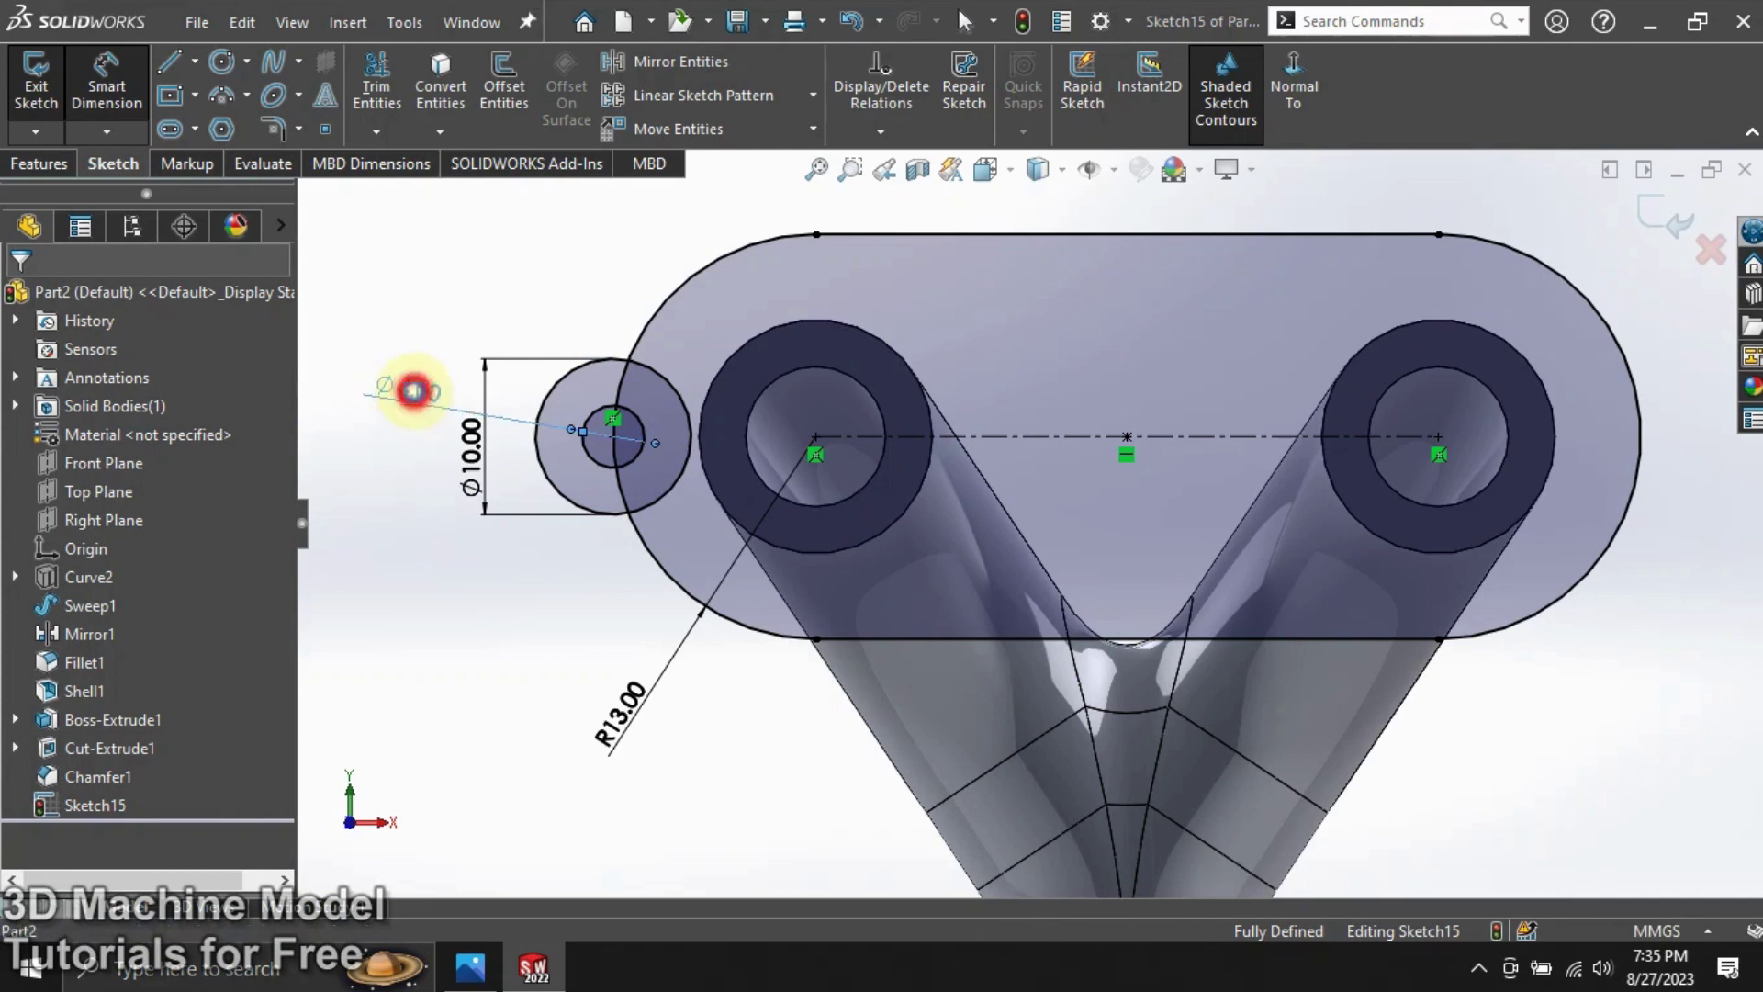
{"action": "type", "text": "4"}
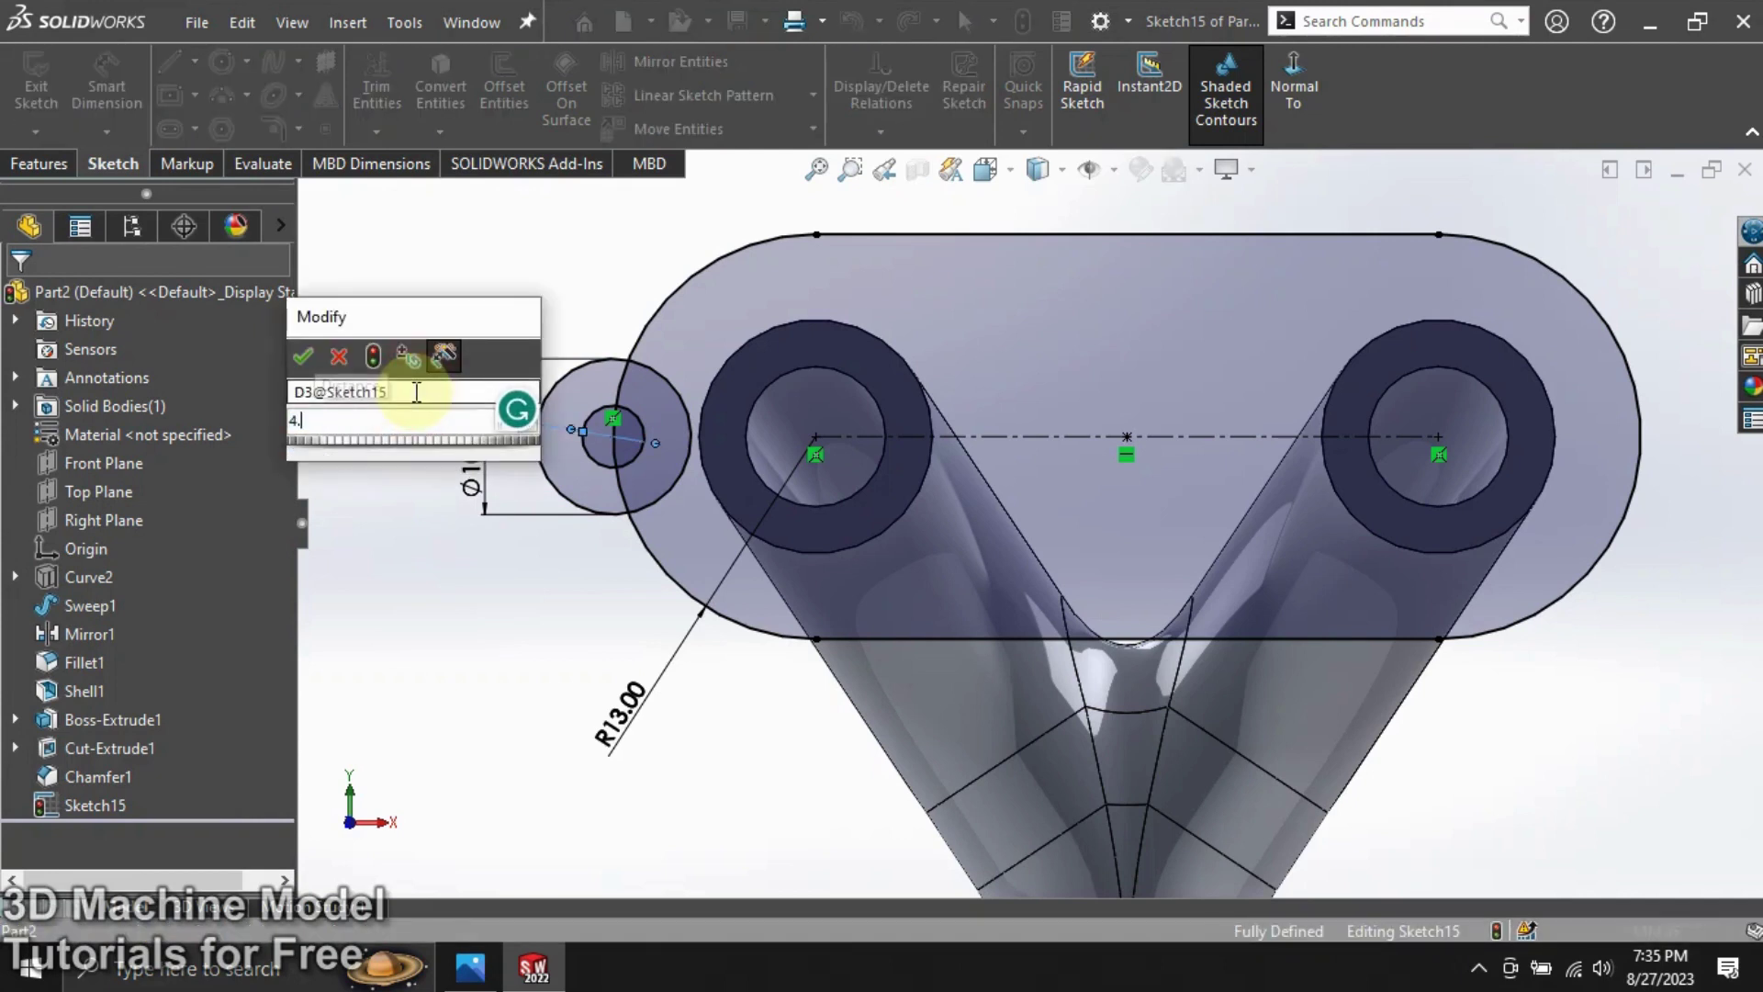
{"action": "type", "text": ".5"}
{"action": "left_click", "coordinate": [303, 356]}
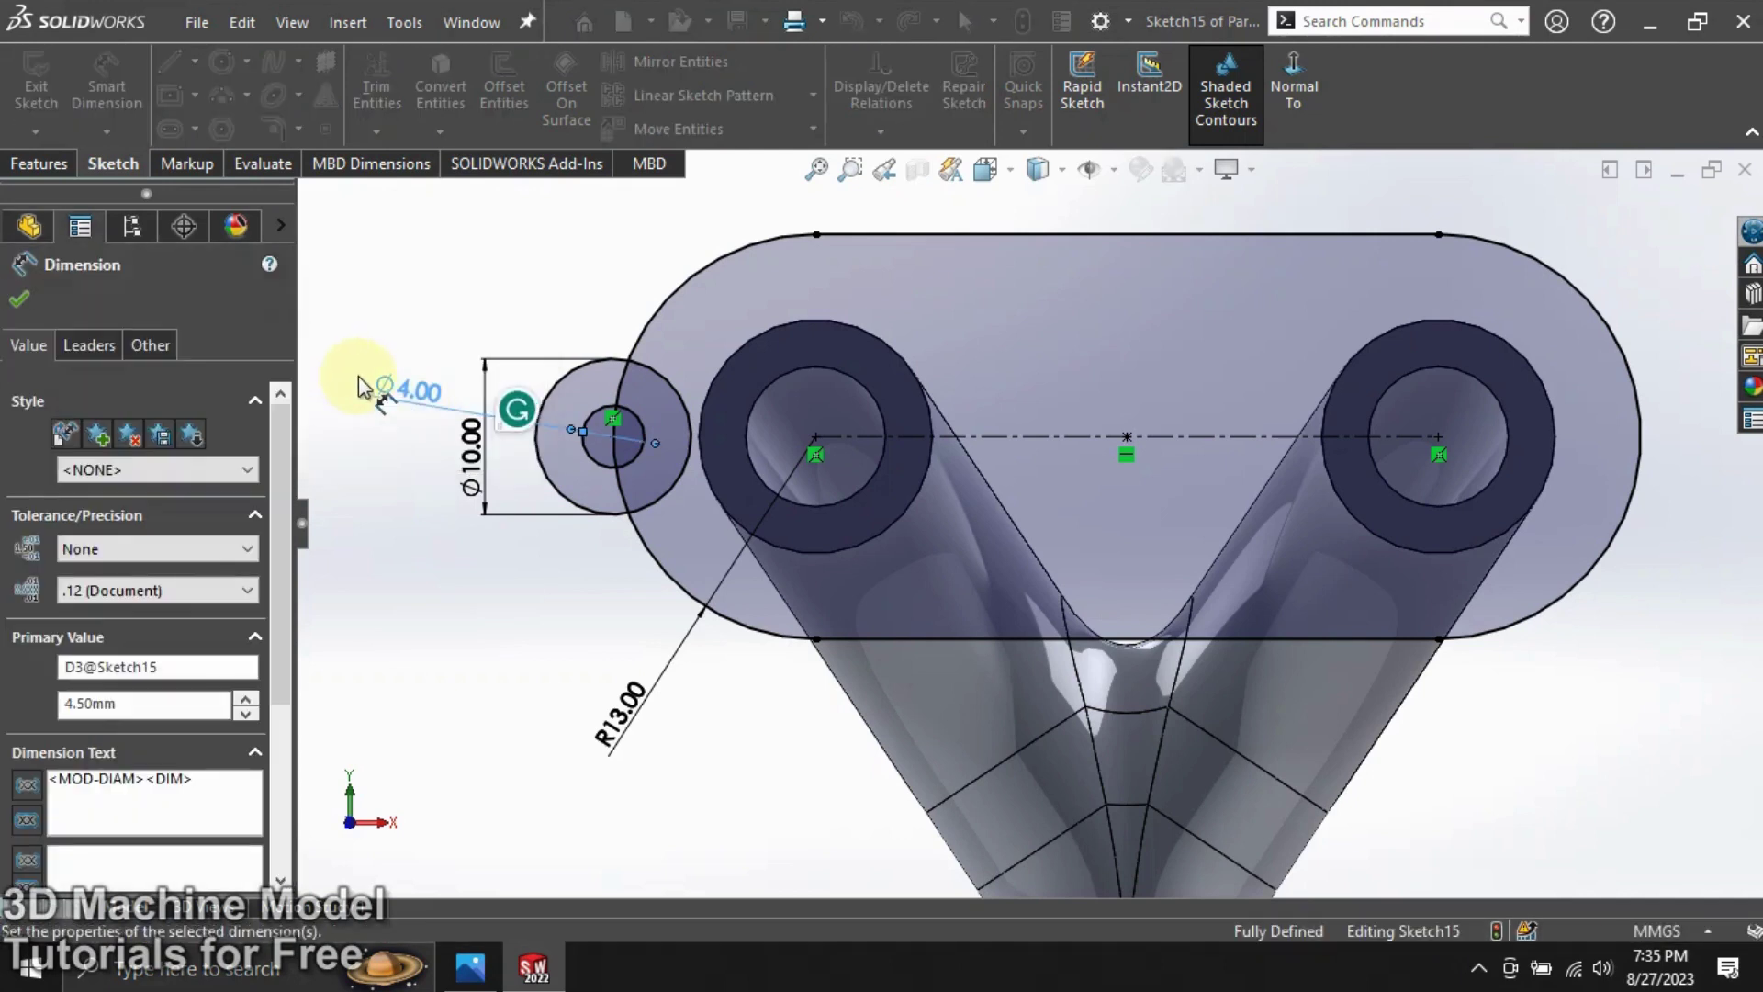
{"action": "left_click", "coordinate": [11, 303]}
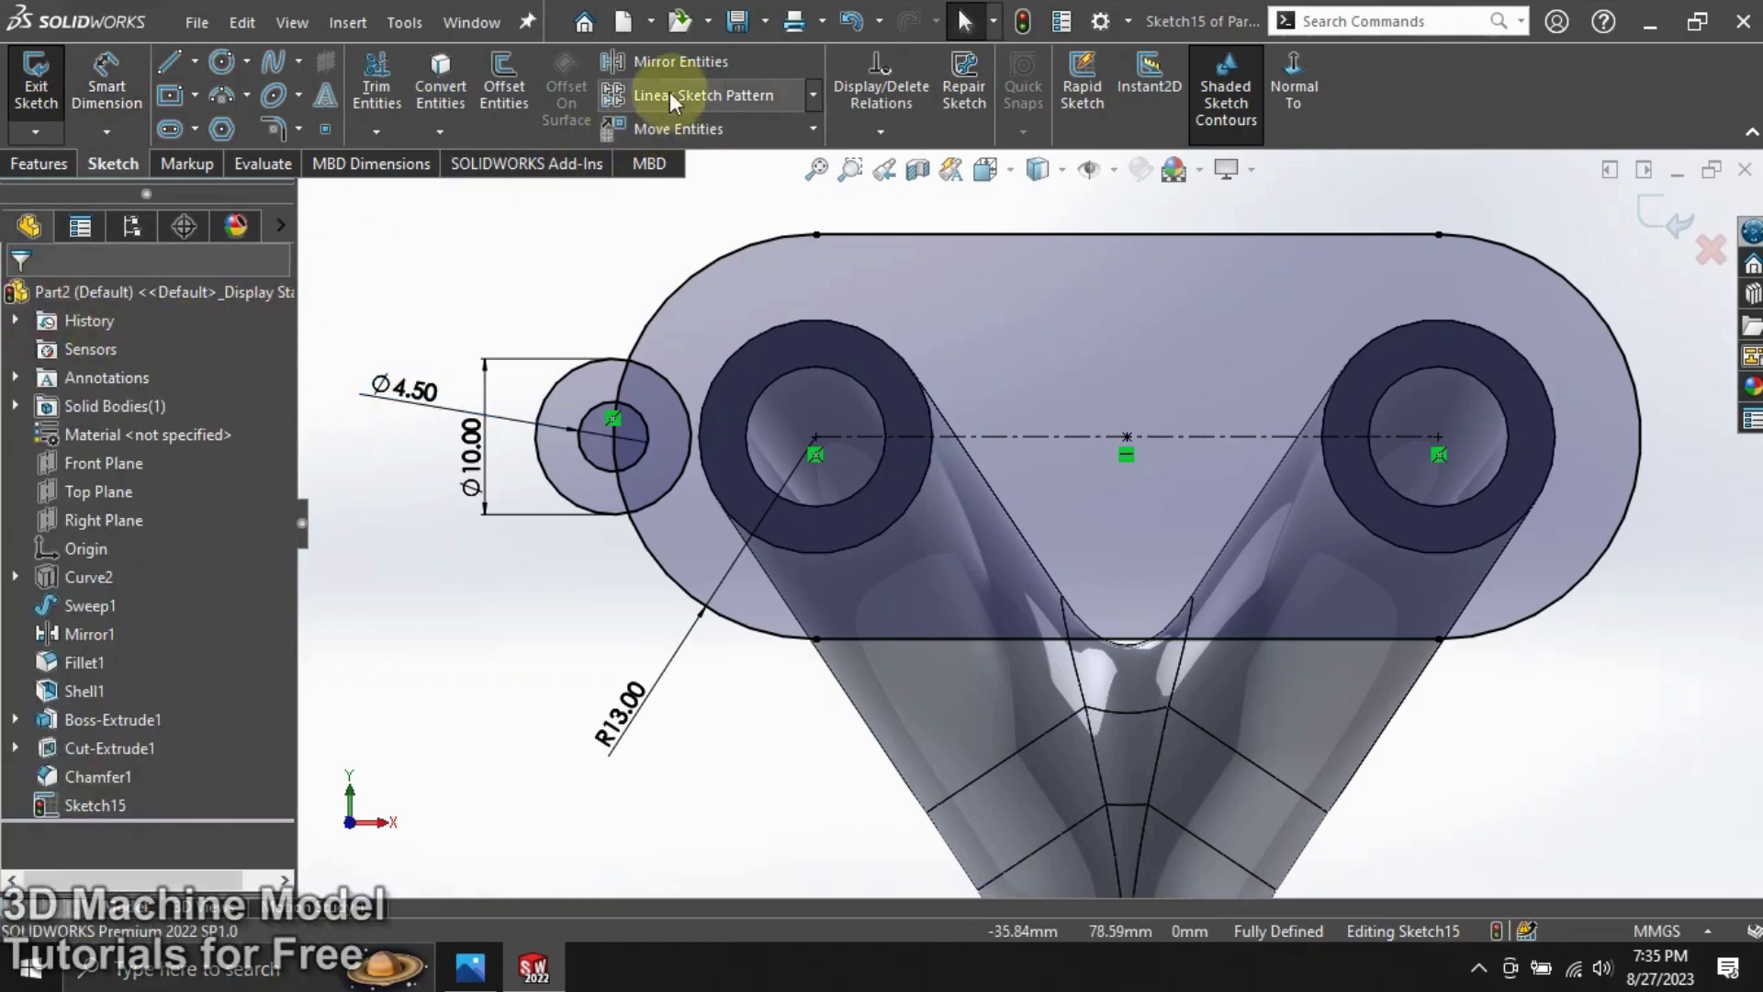
Mirror the Ø10 and Ø4.5 circles about the Right Plane, then begin trimming the left ring arc.
{"action": "left_click", "coordinate": [692, 69]}
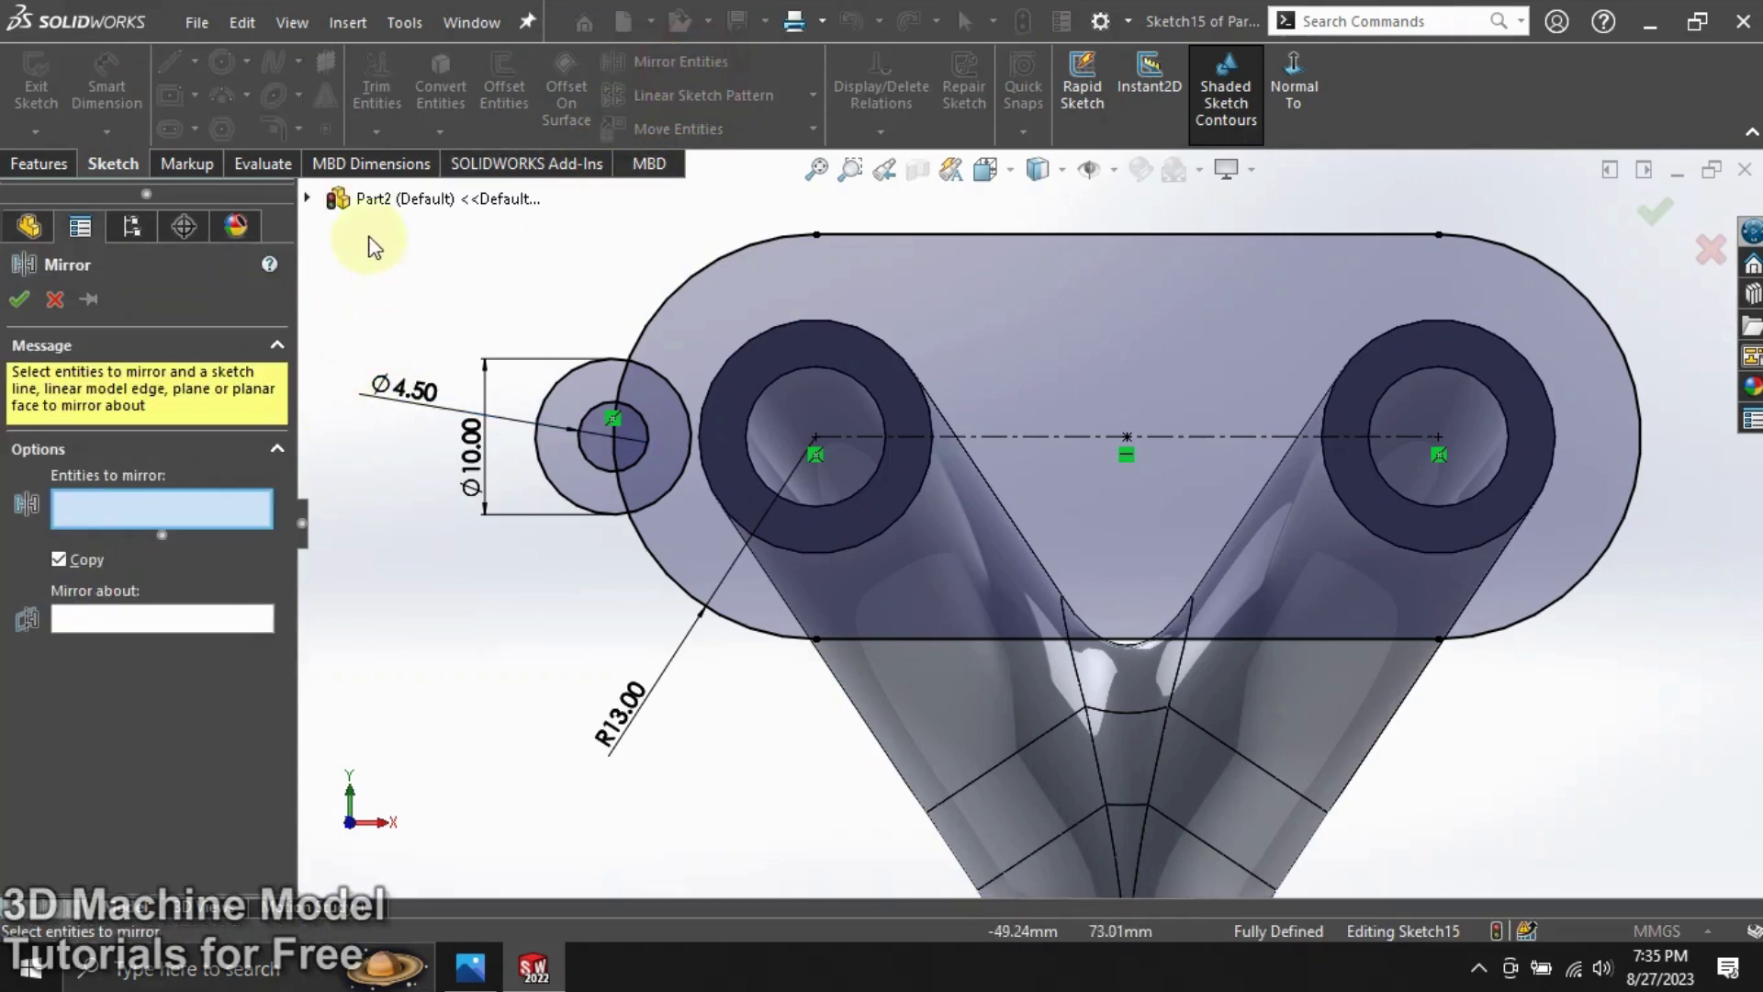
{"action": "left_click", "coordinate": [382, 198]}
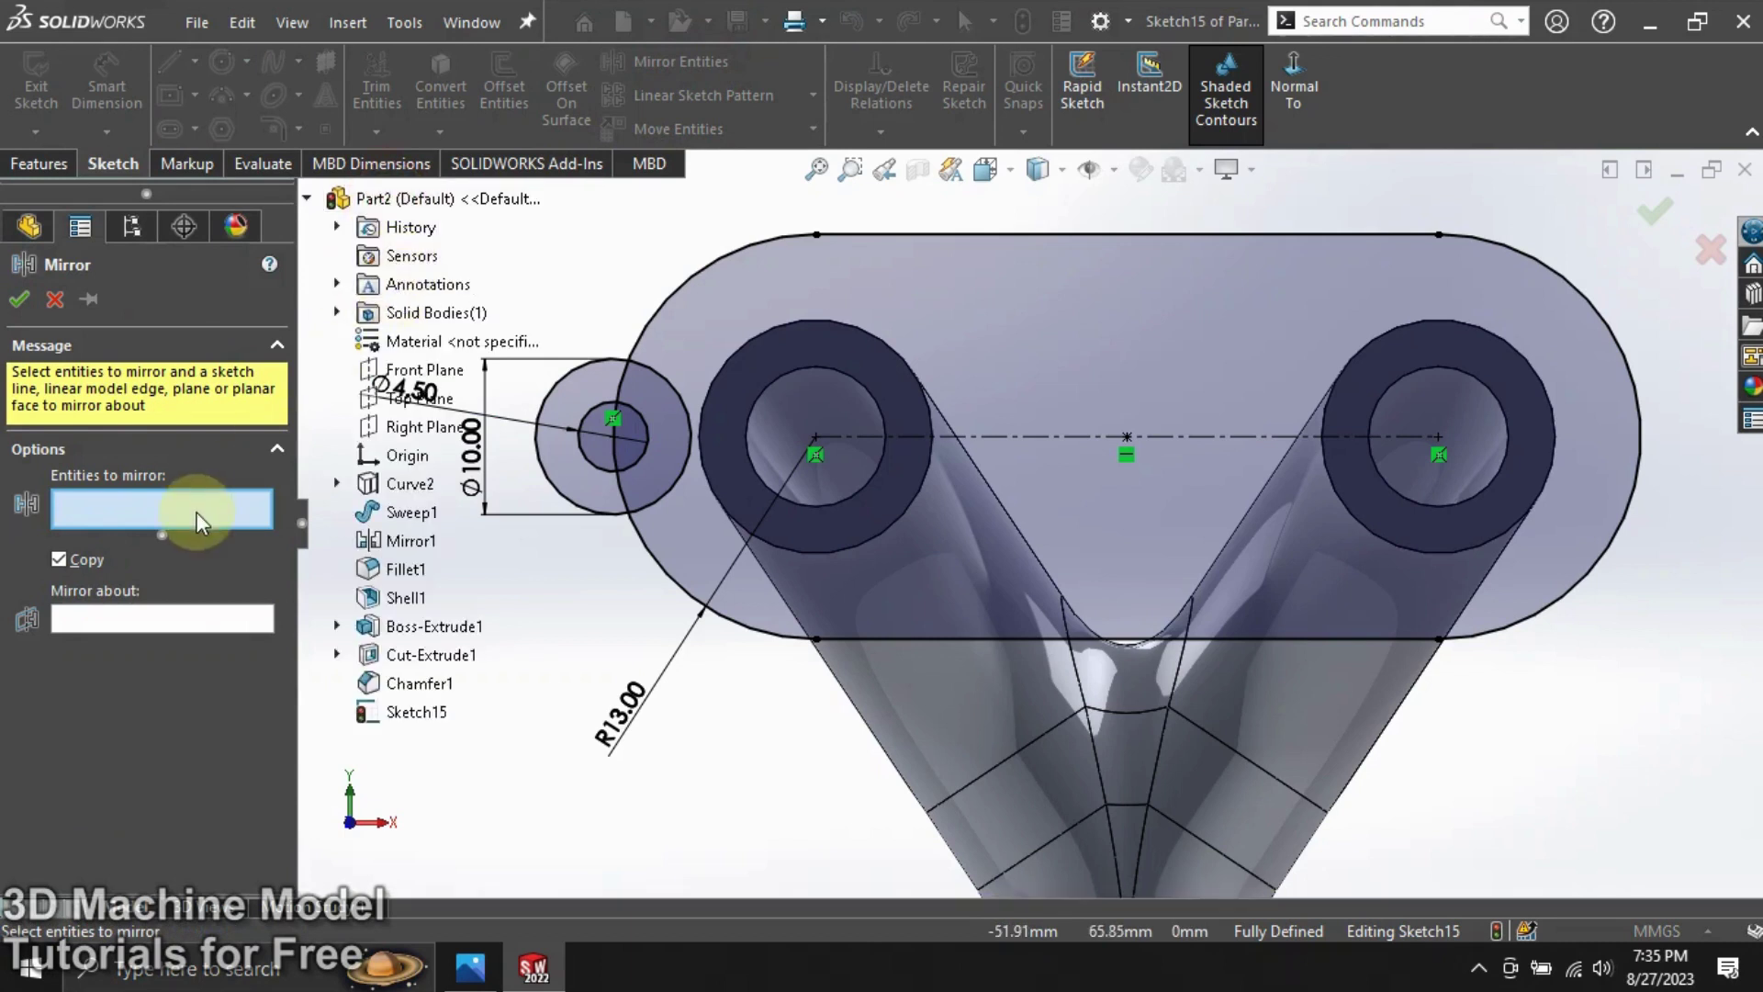
{"action": "left_click", "coordinate": [563, 502]}
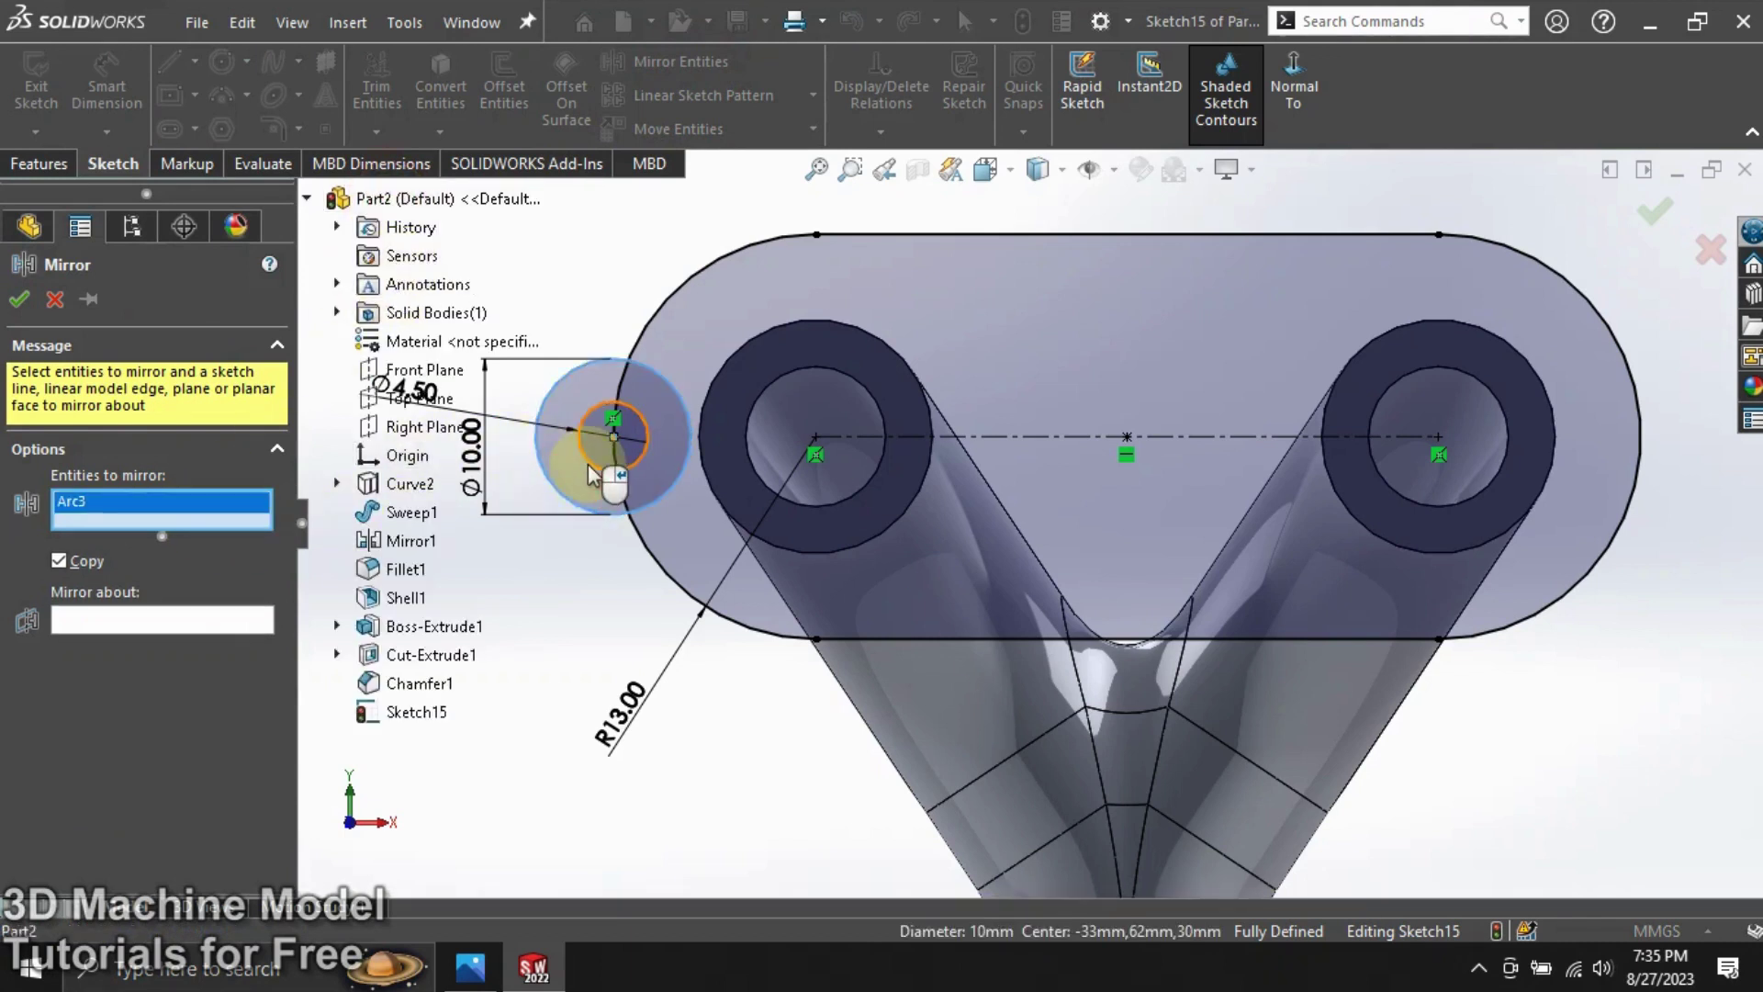
{"action": "left_click", "coordinate": [588, 469]}
{"action": "left_click", "coordinate": [197, 640]}
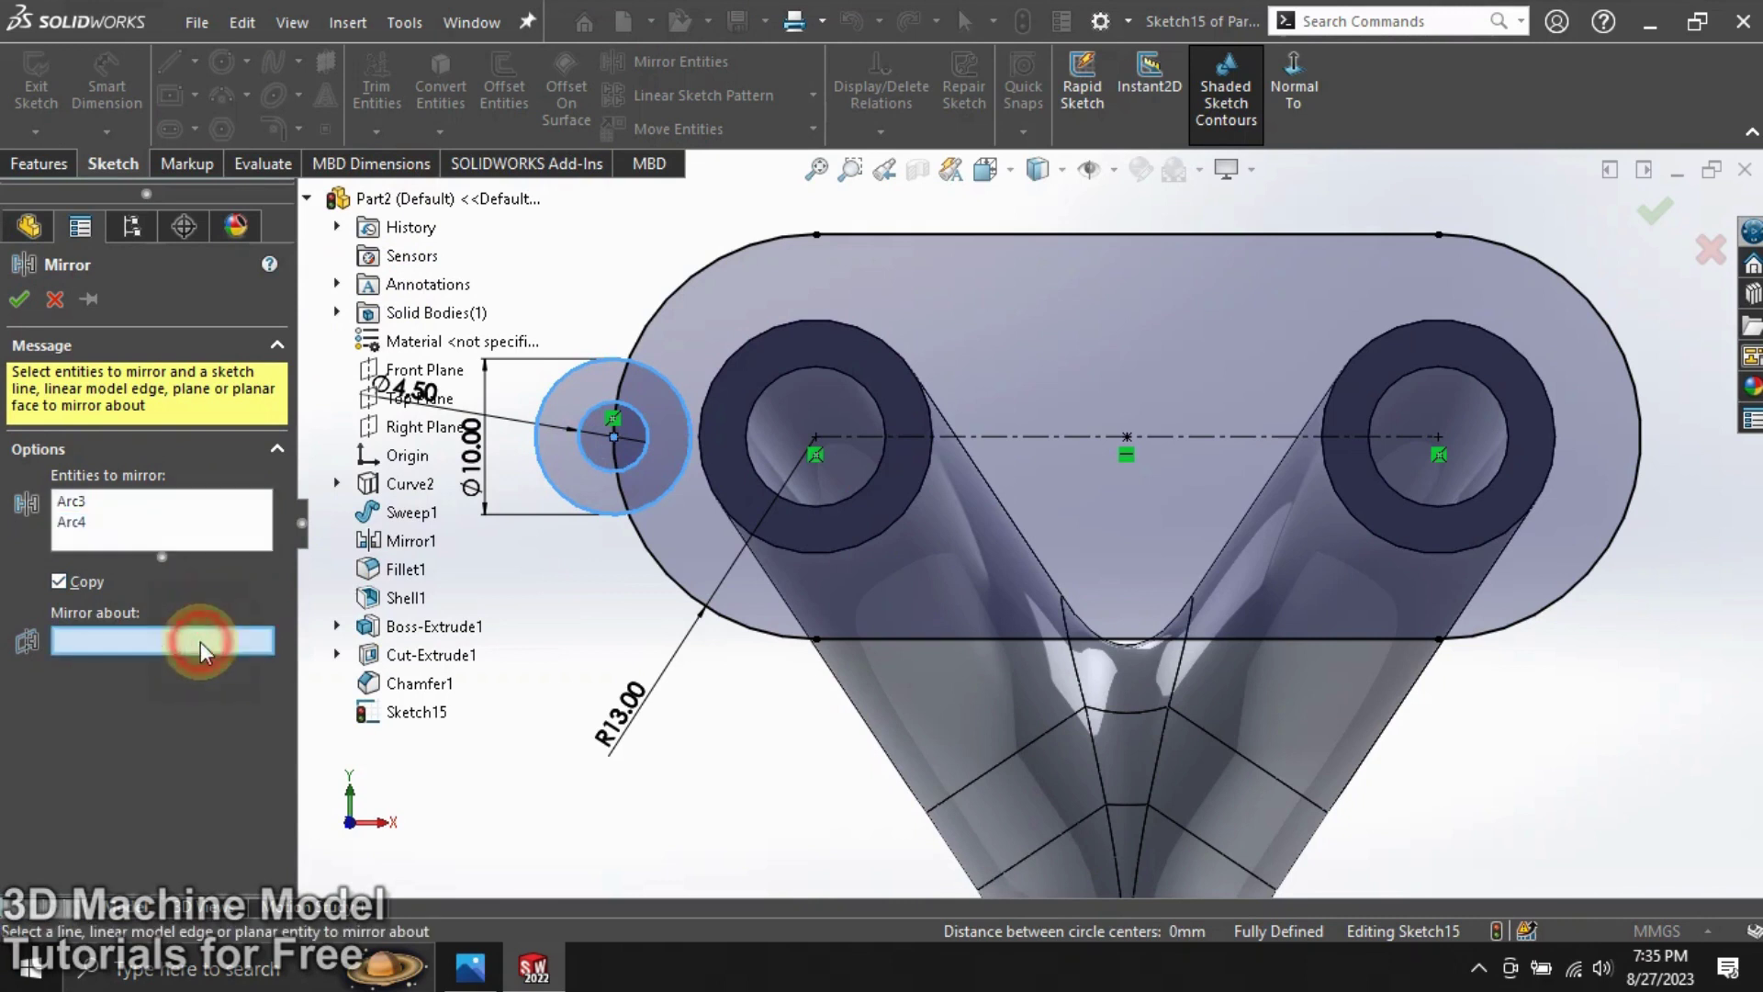
{"action": "left_click", "coordinate": [394, 429]}
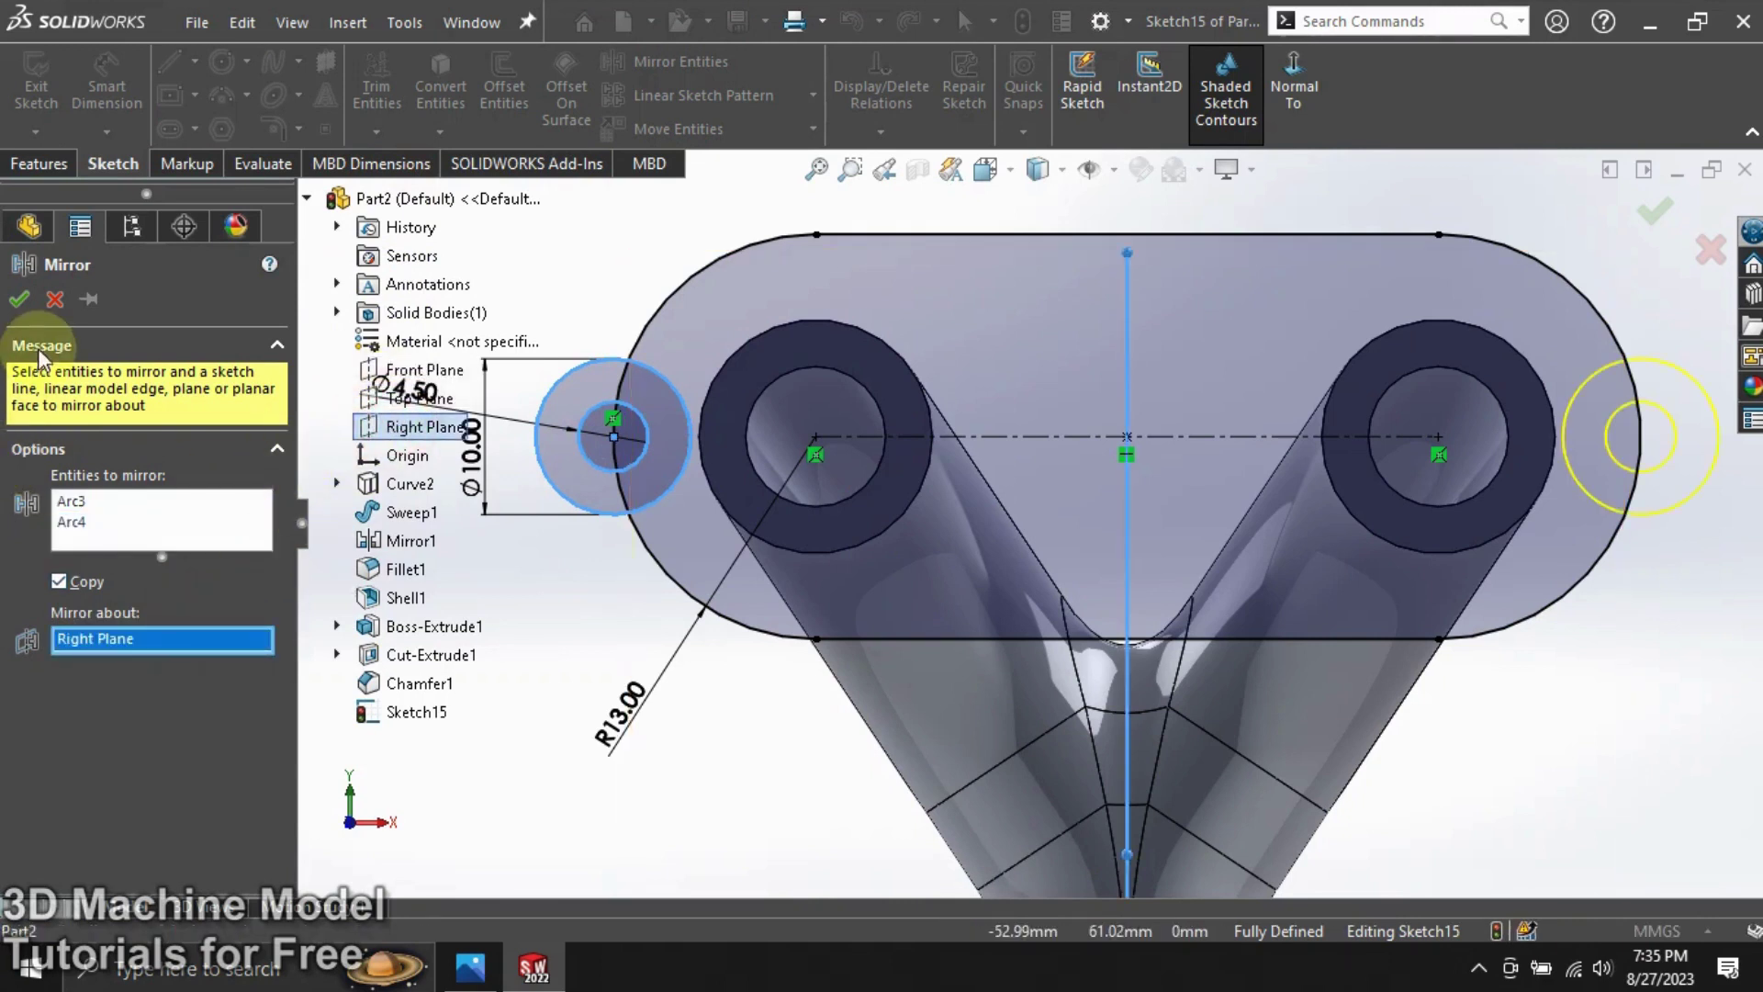
{"action": "left_click", "coordinate": [22, 303]}
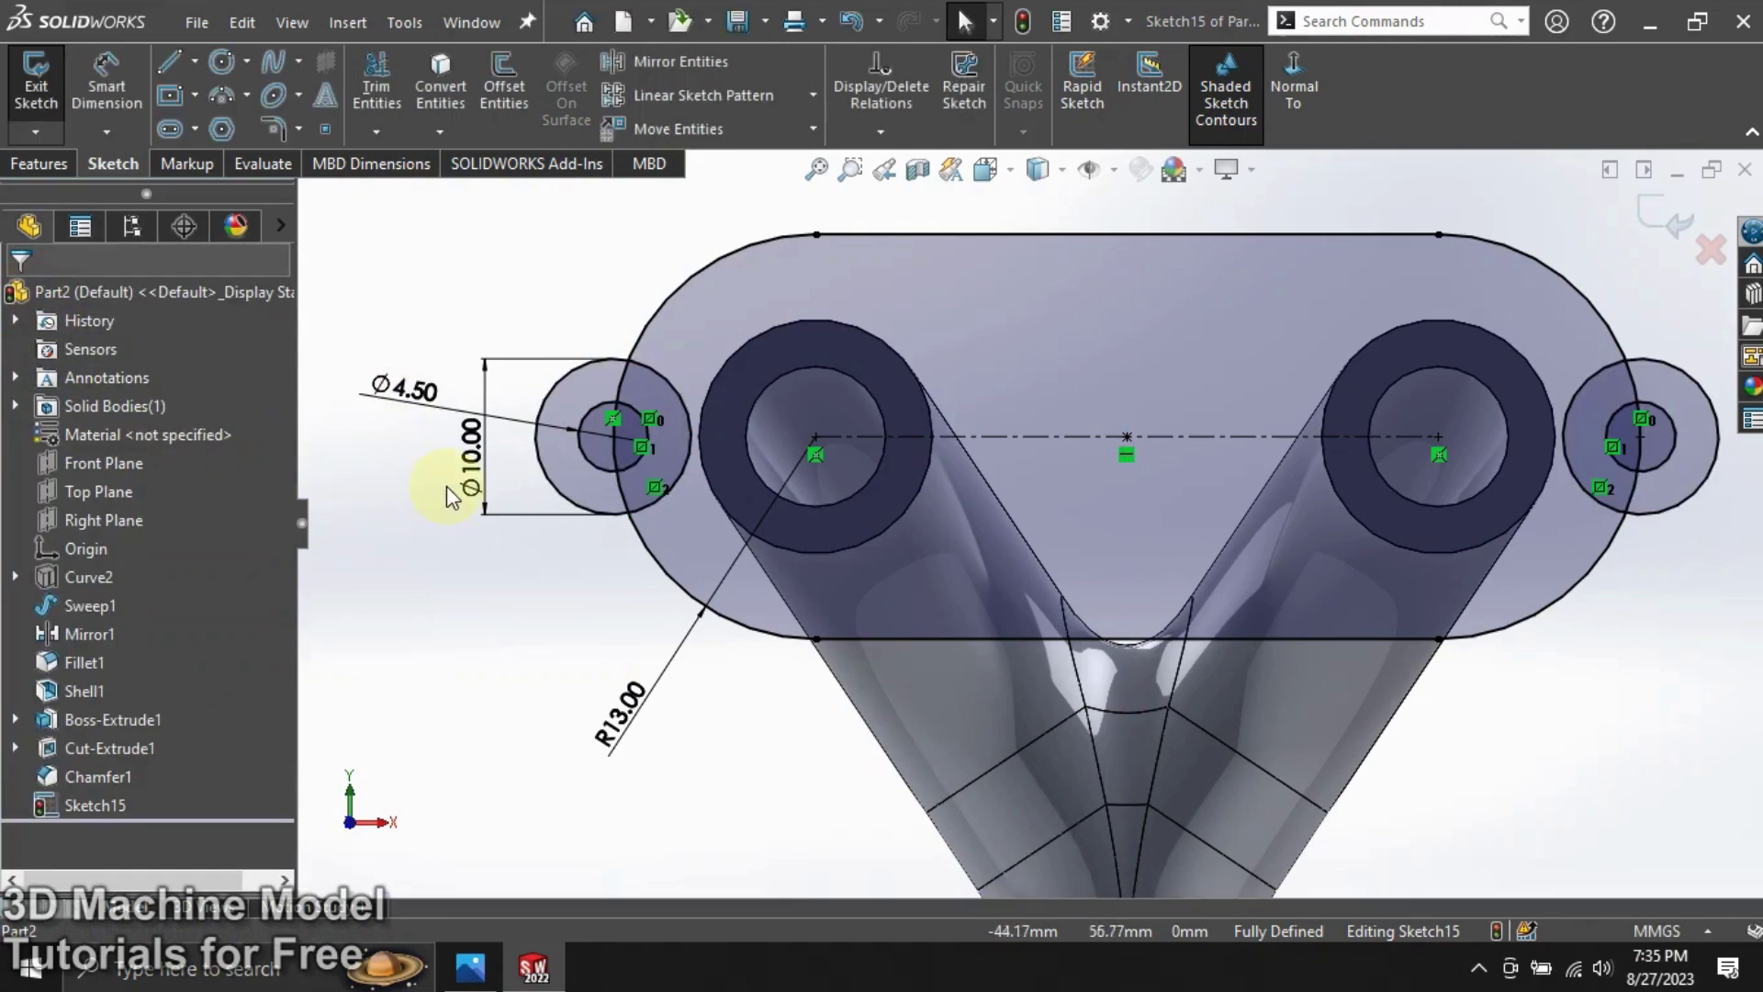
{"action": "left_click", "coordinate": [376, 87]}
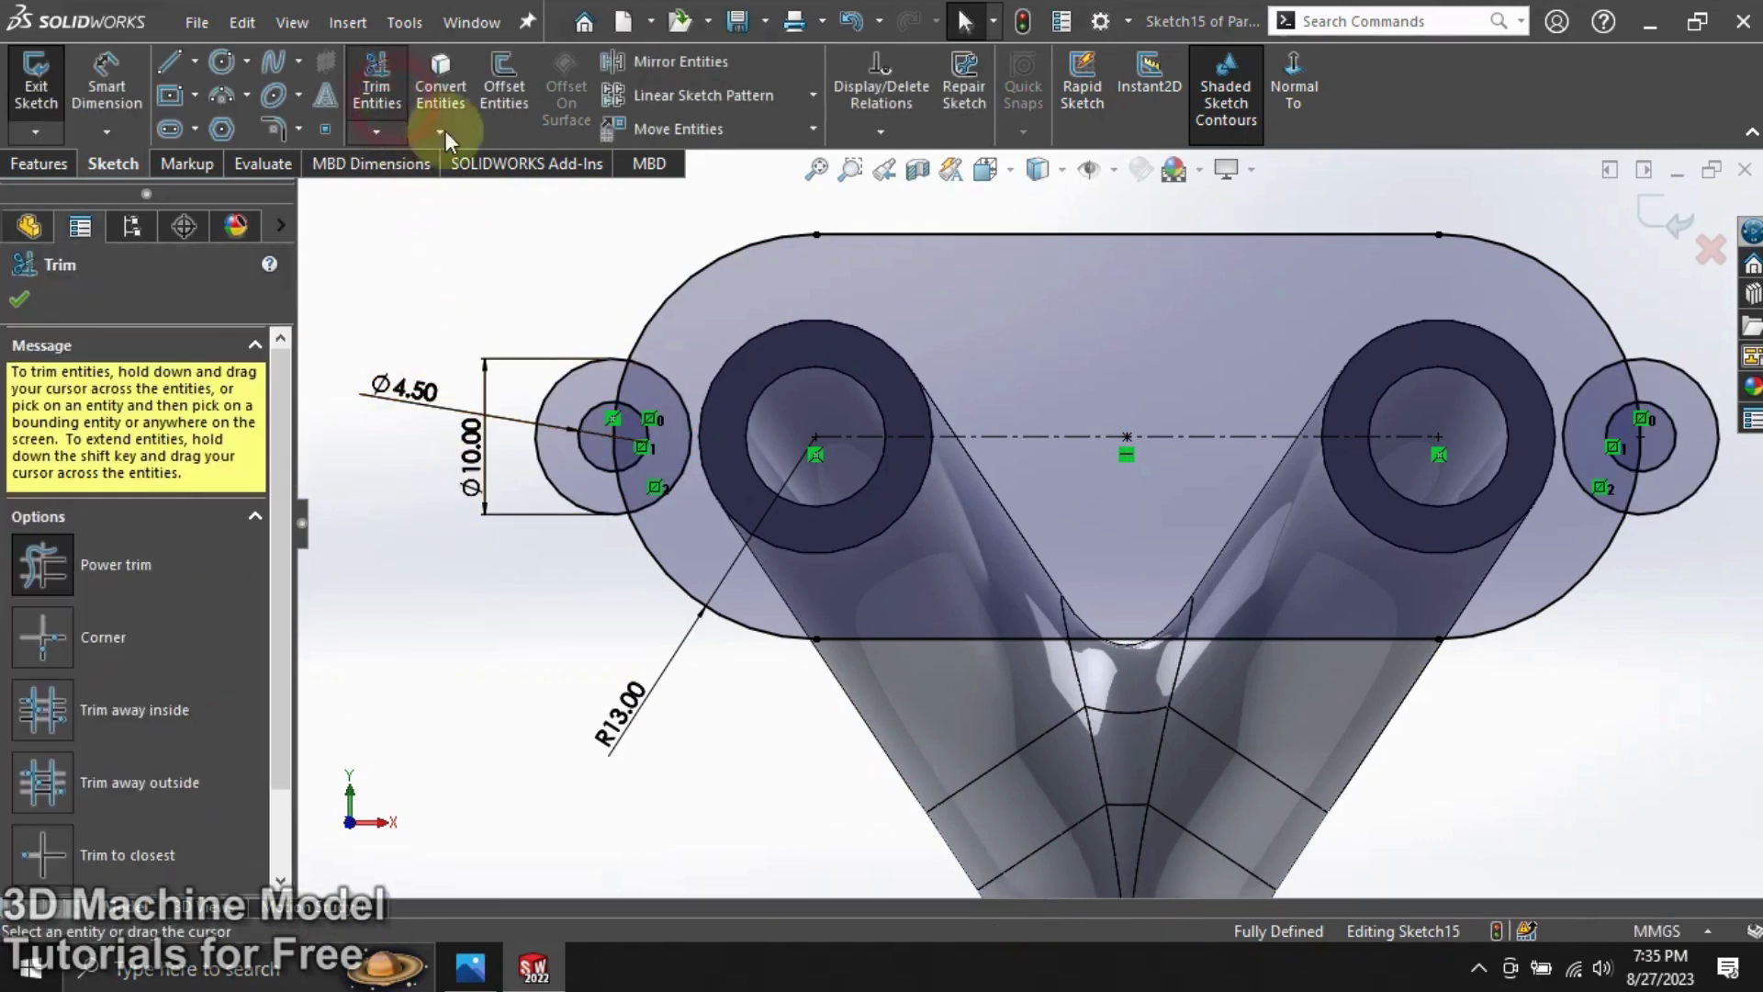
{"action": "left_click_drag", "start_coordinate": [685, 356], "coordinate": [652, 391]}
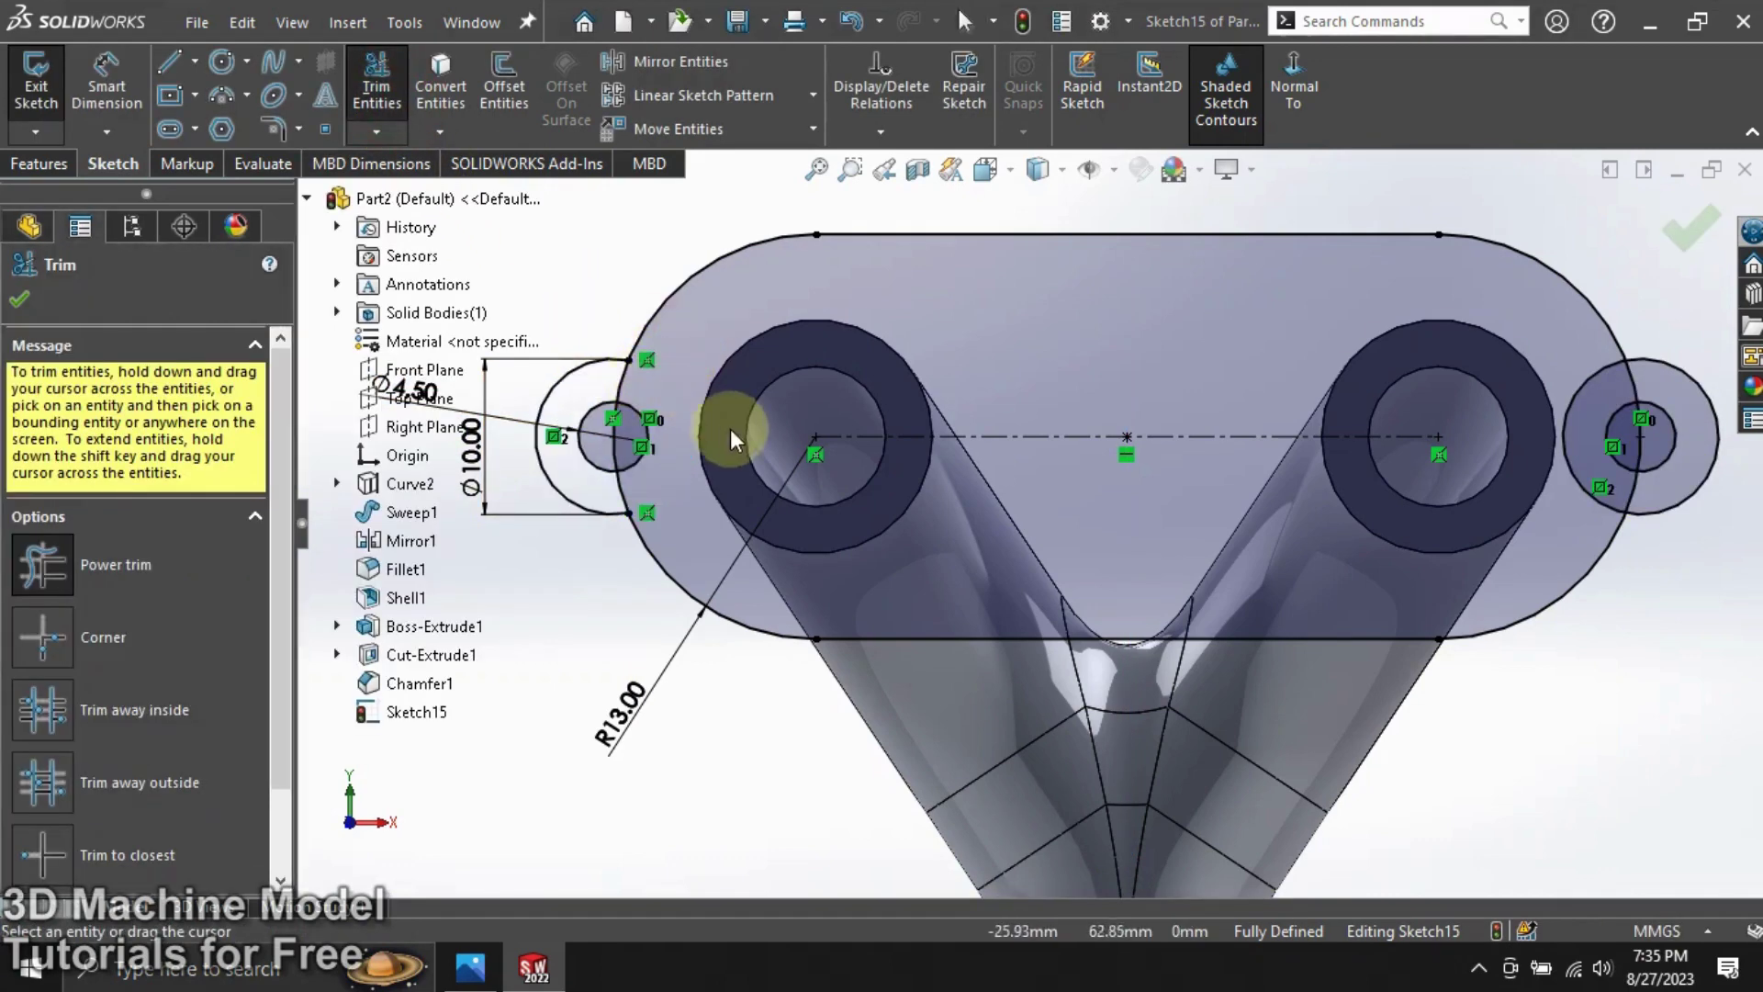
Trim the overlapping slot and ring arcs at the left lug, accepting the slot-break warning.
{"action": "left_click_drag", "start_coordinate": [672, 500], "coordinate": [635, 481]}
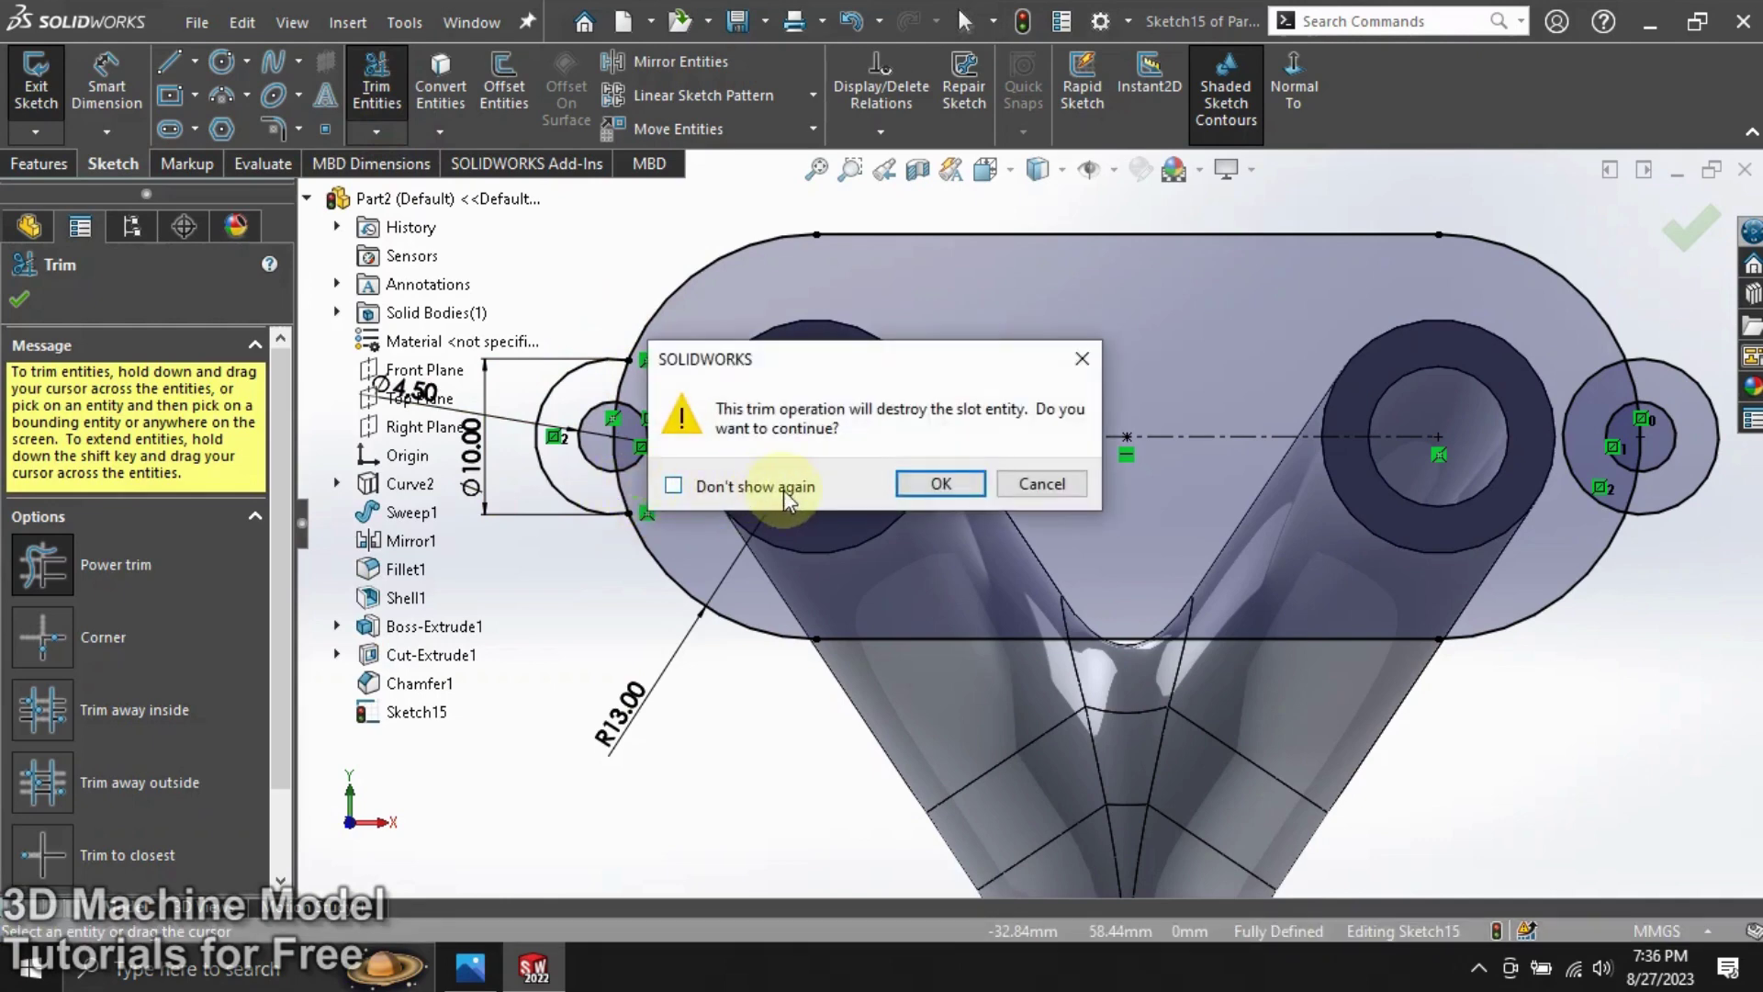
{"action": "left_click", "coordinate": [940, 484]}
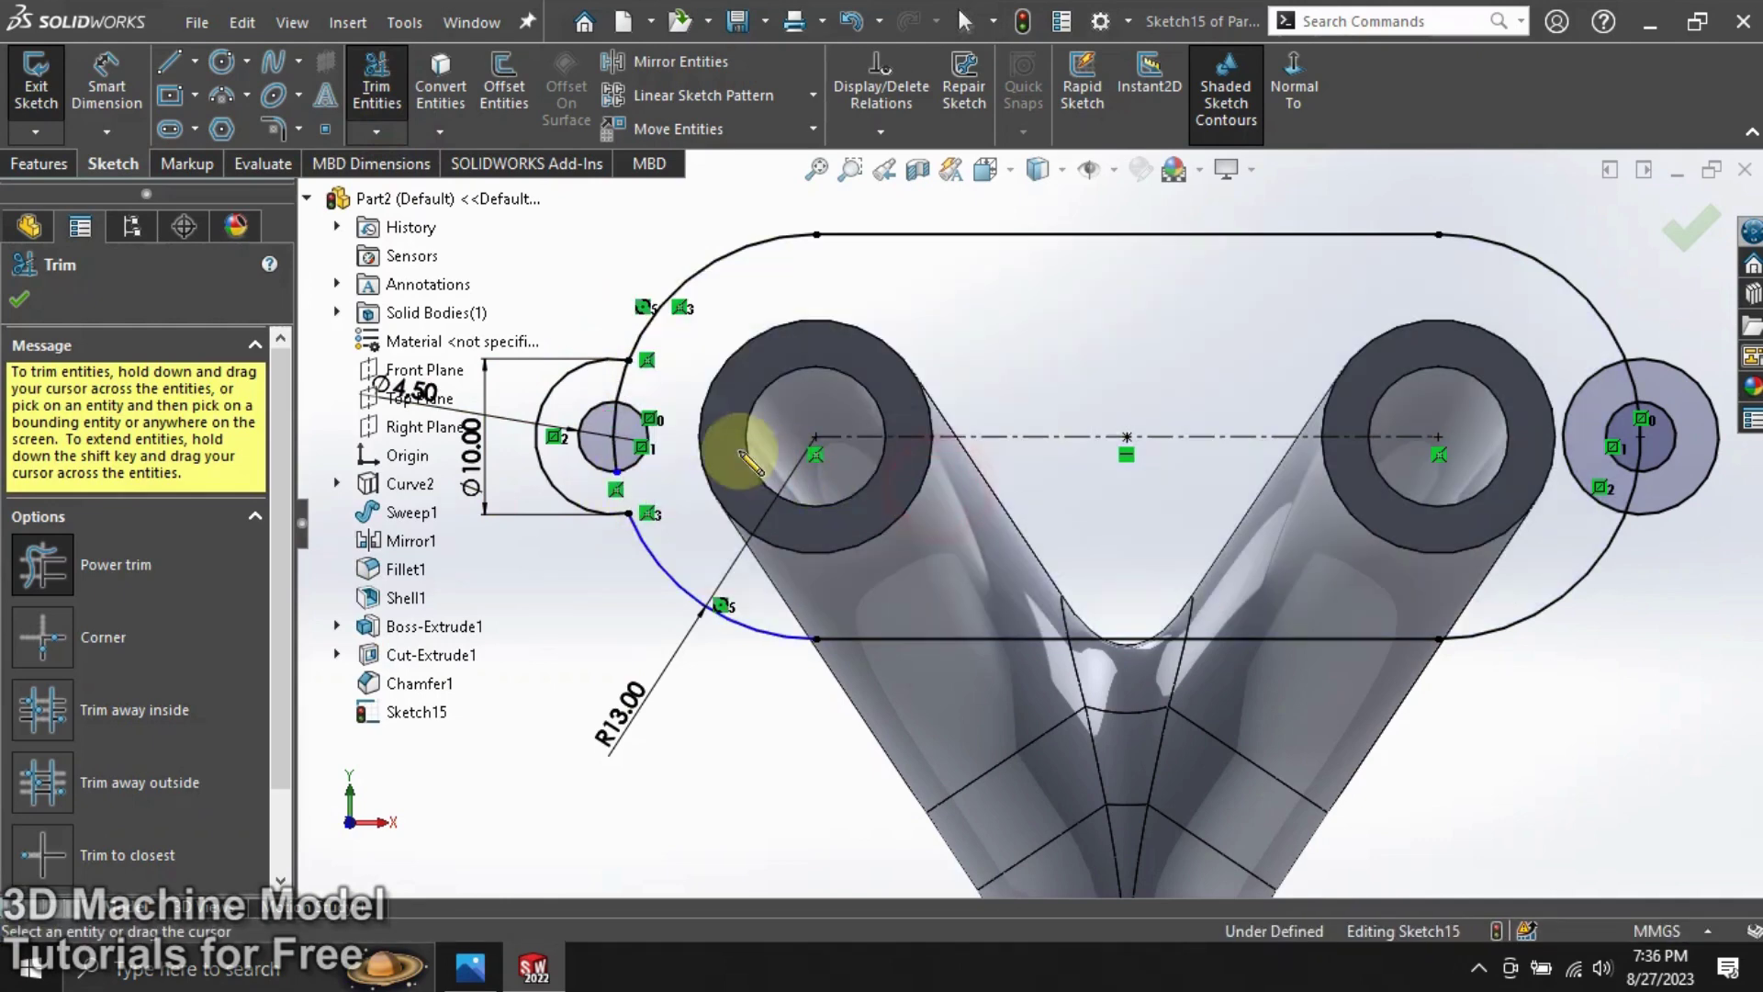
{"action": "left_click_drag", "start_coordinate": [652, 400], "coordinate": [609, 393]}
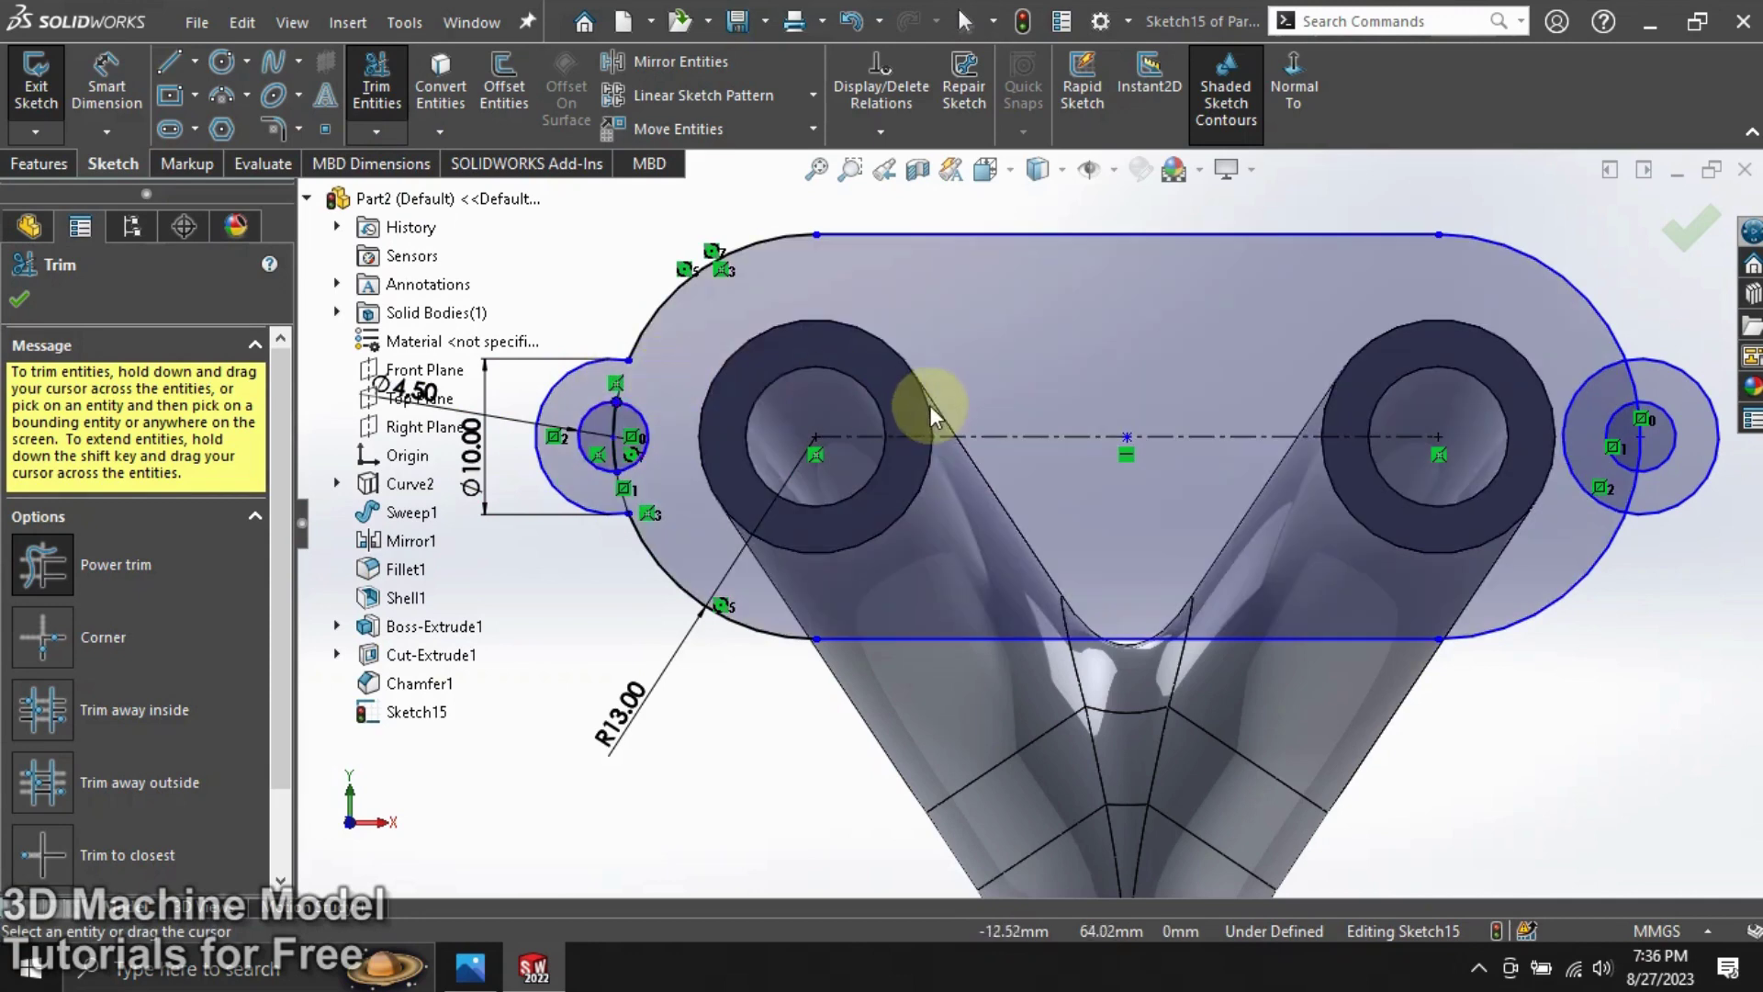
{"action": "scroll", "coordinate": [615, 464], "scroll_direction": "down", "scroll_amount": 5}
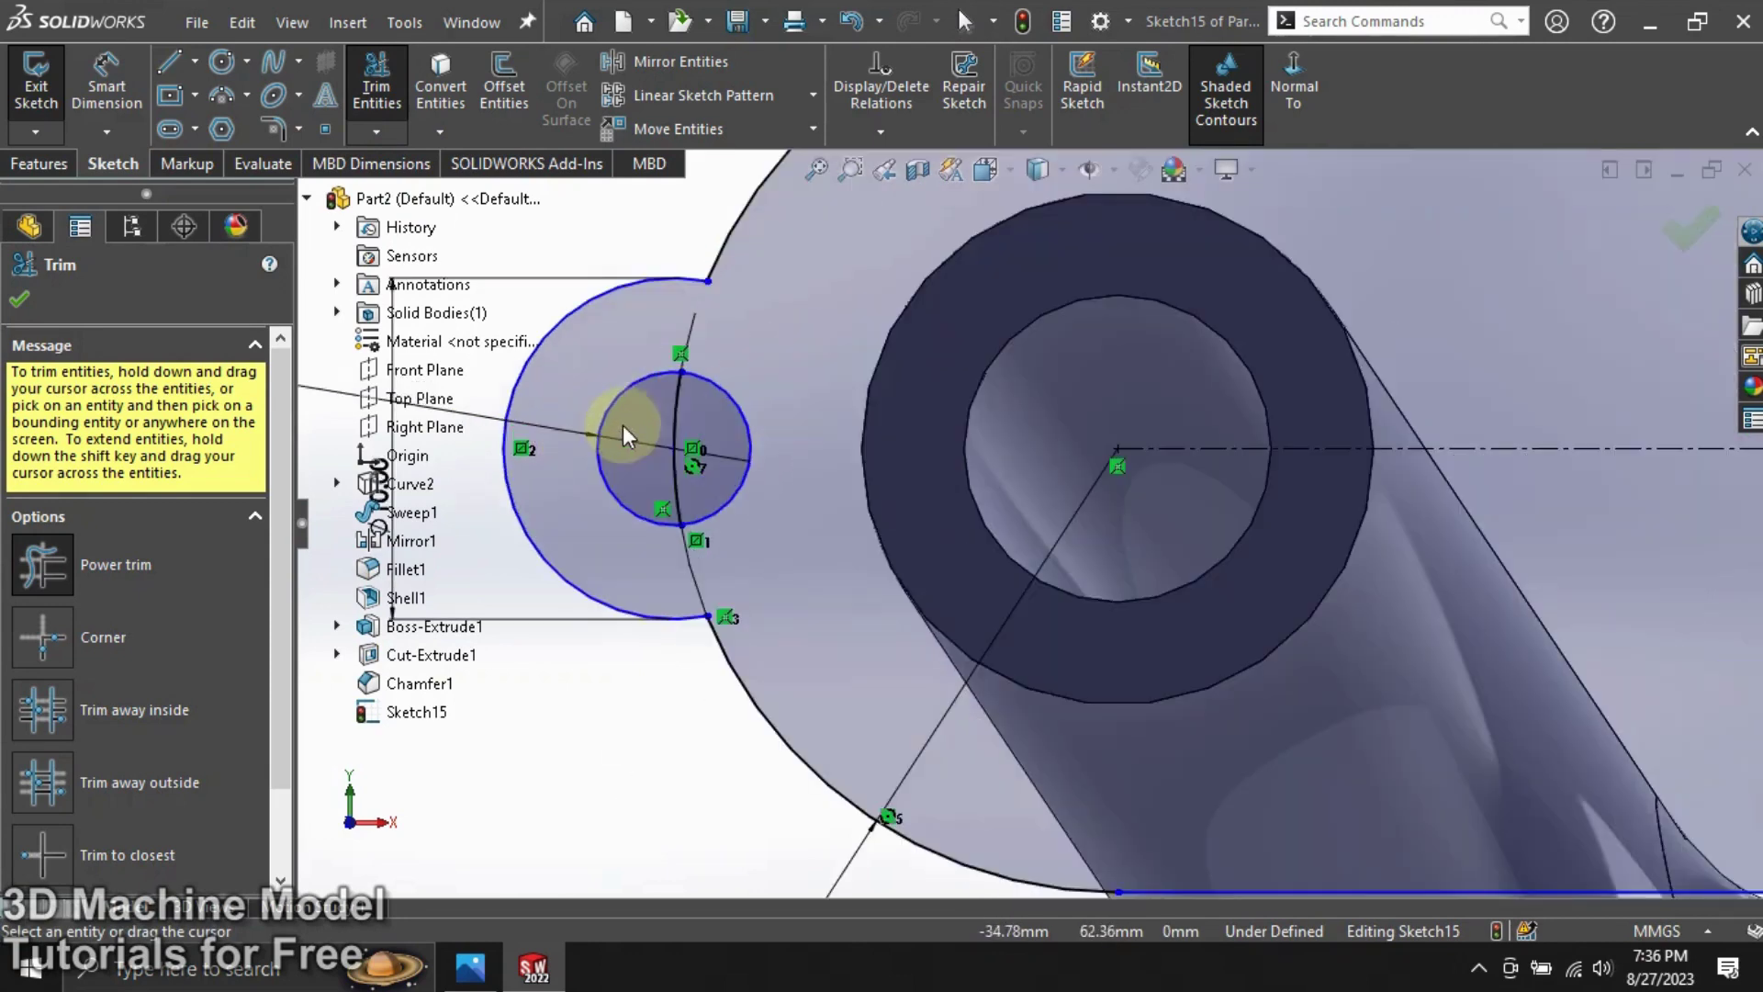
{"action": "scroll", "coordinate": [684, 452], "scroll_direction": "up", "scroll_amount": 5}
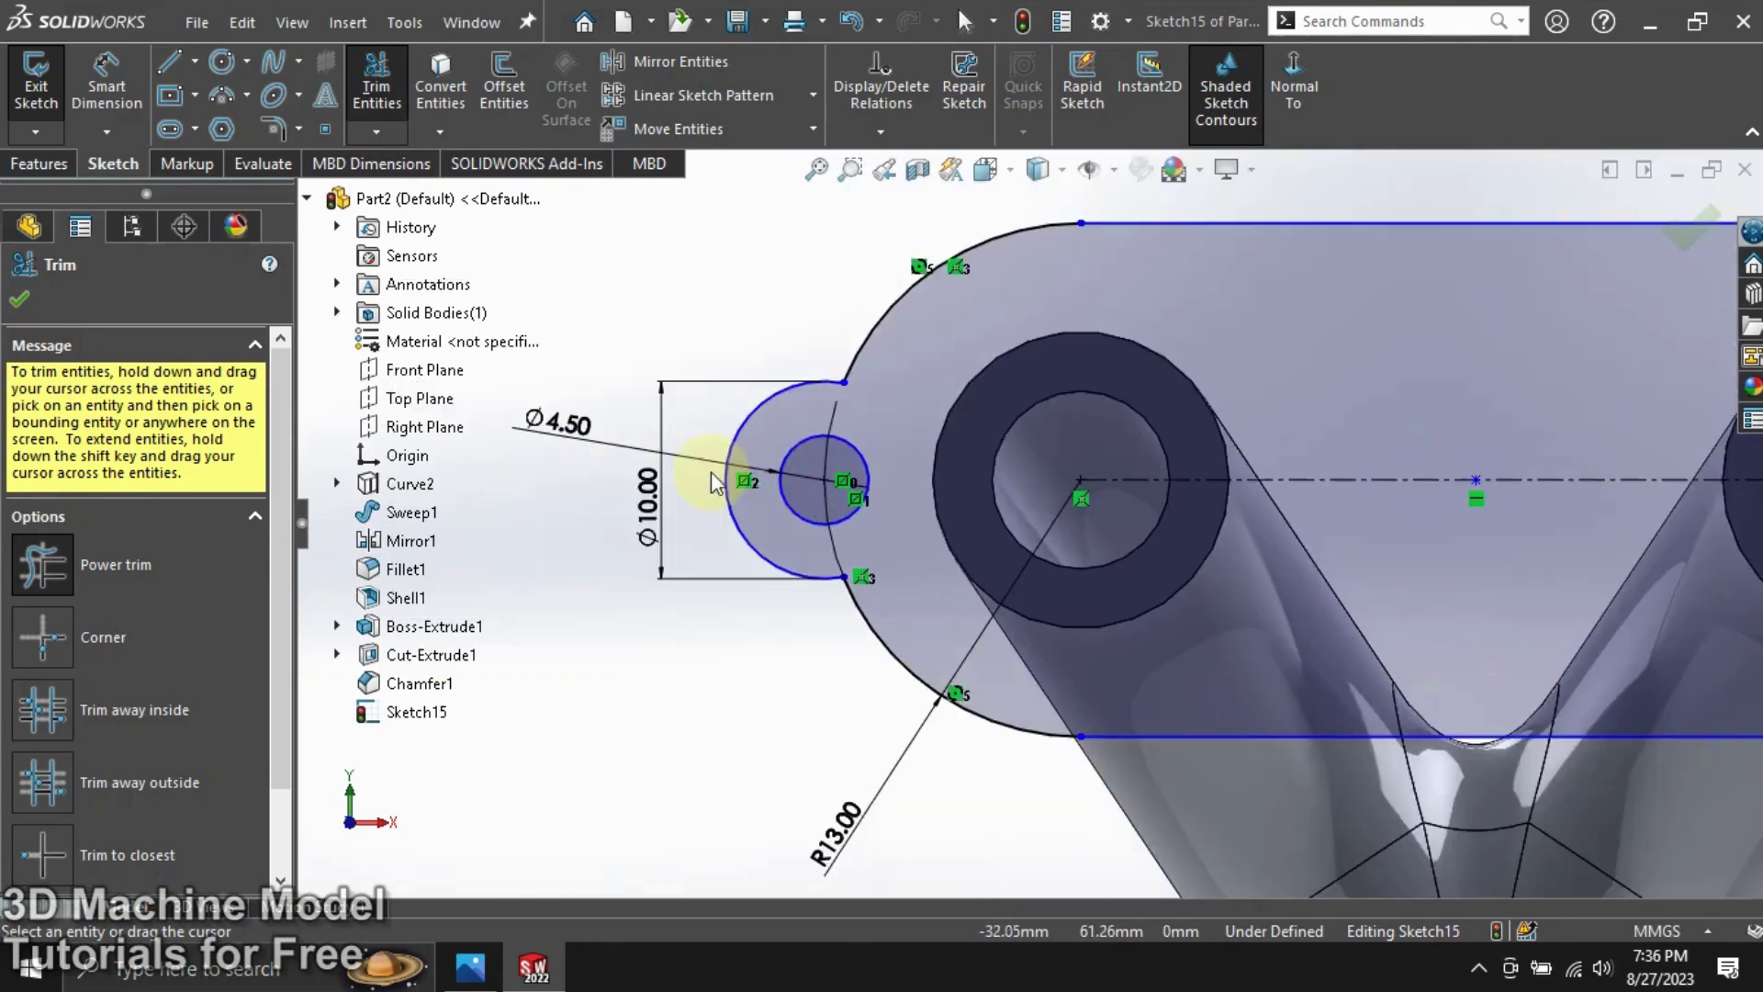
{"action": "scroll", "coordinate": [1651, 519], "scroll_direction": "down", "scroll_amount": 3}
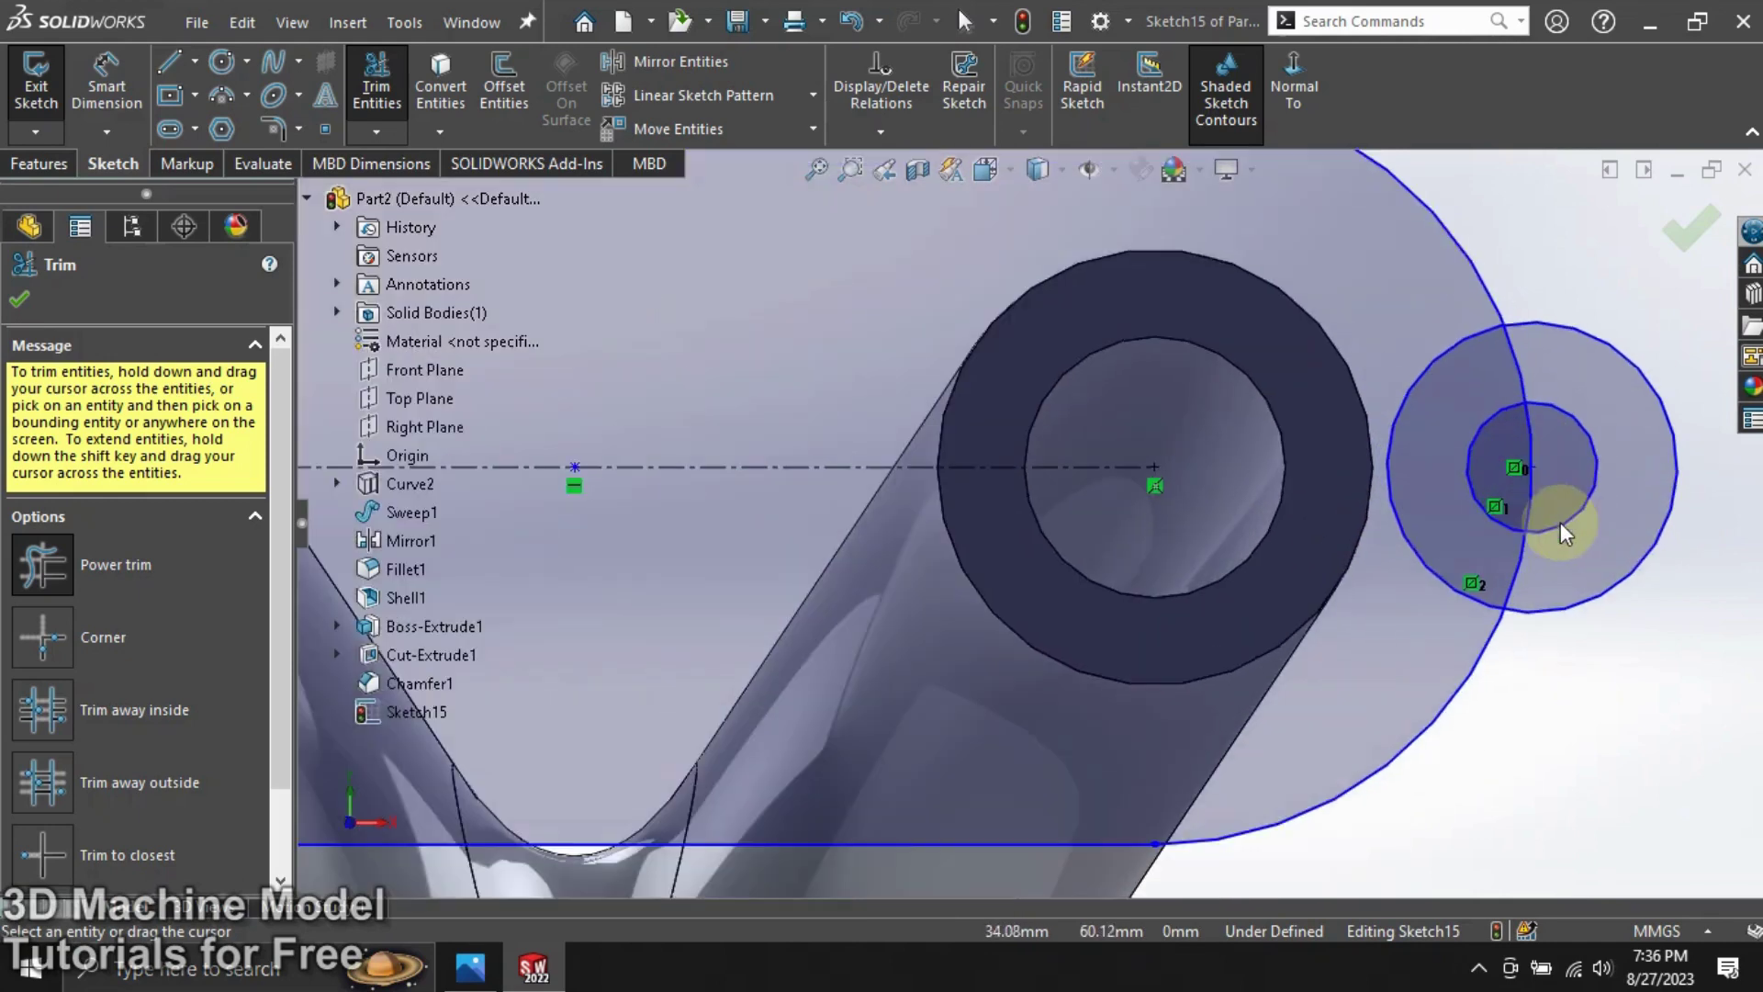
Trim the overlapping arcs at the right lug to complete the single flange outline.
{"action": "left_click_drag", "start_coordinate": [1424, 555], "coordinate": [1543, 551]}
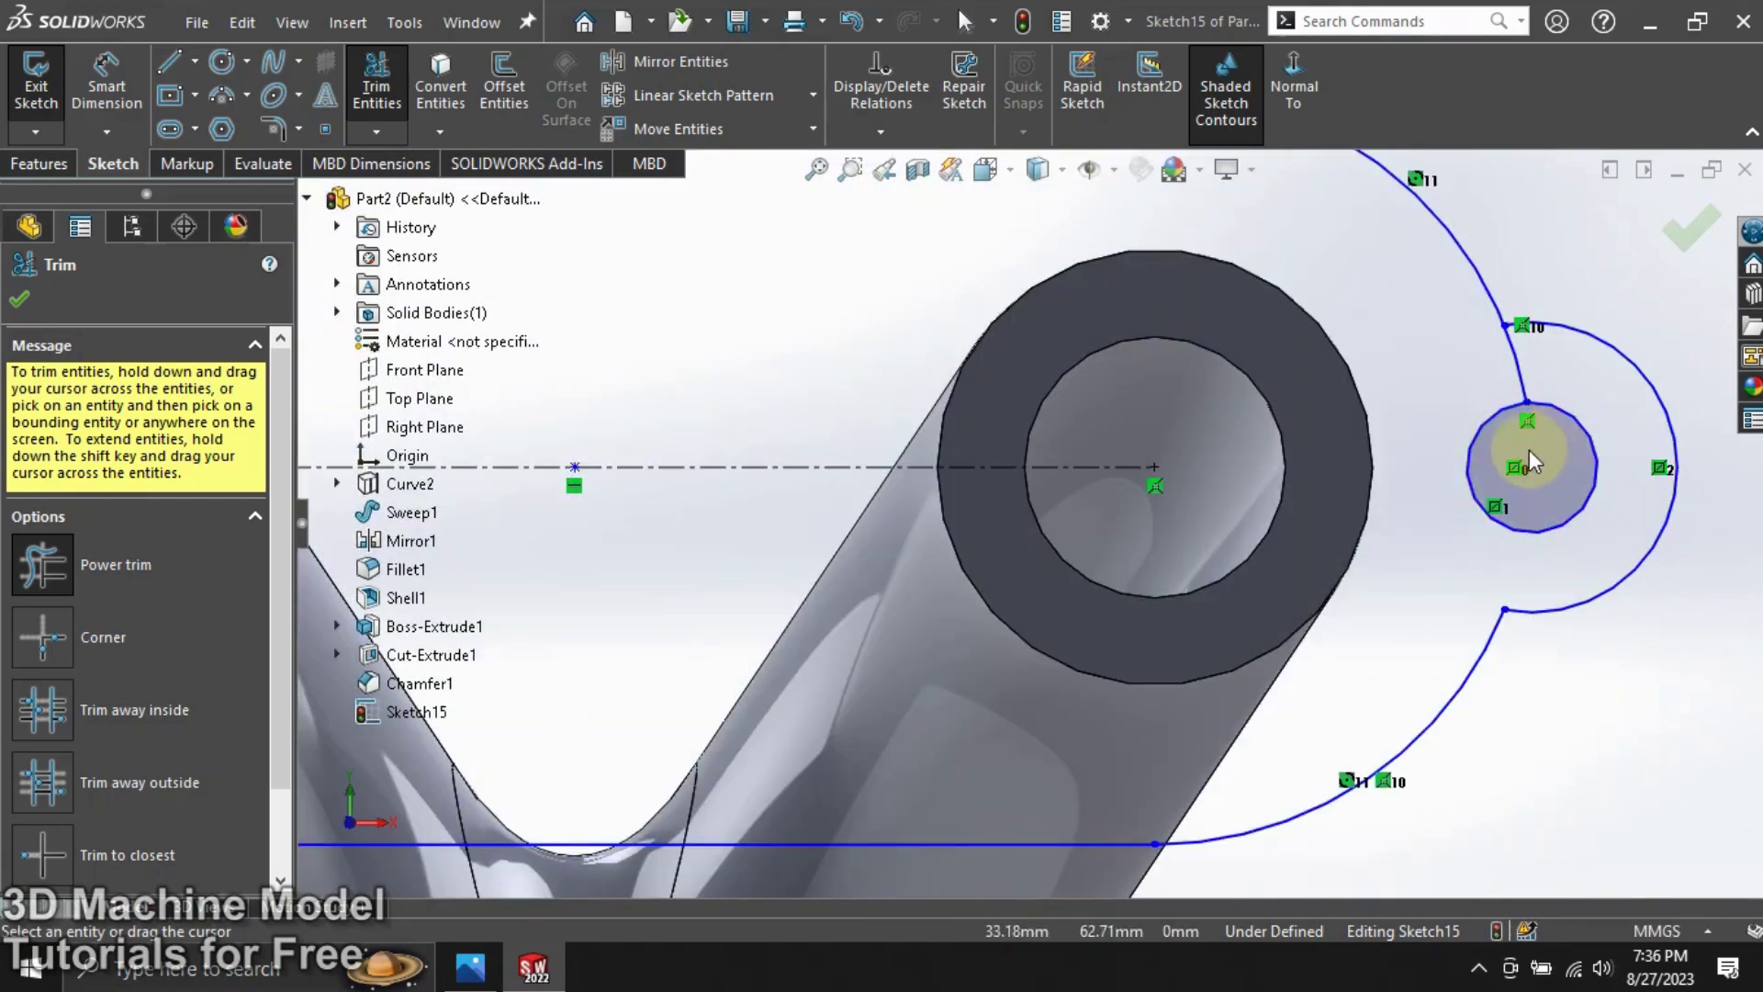
{"action": "left_click_drag", "start_coordinate": [1467, 385], "coordinate": [1545, 390]}
{"action": "scroll", "coordinate": [1023, 428], "scroll_direction": "up", "scroll_amount": 3}
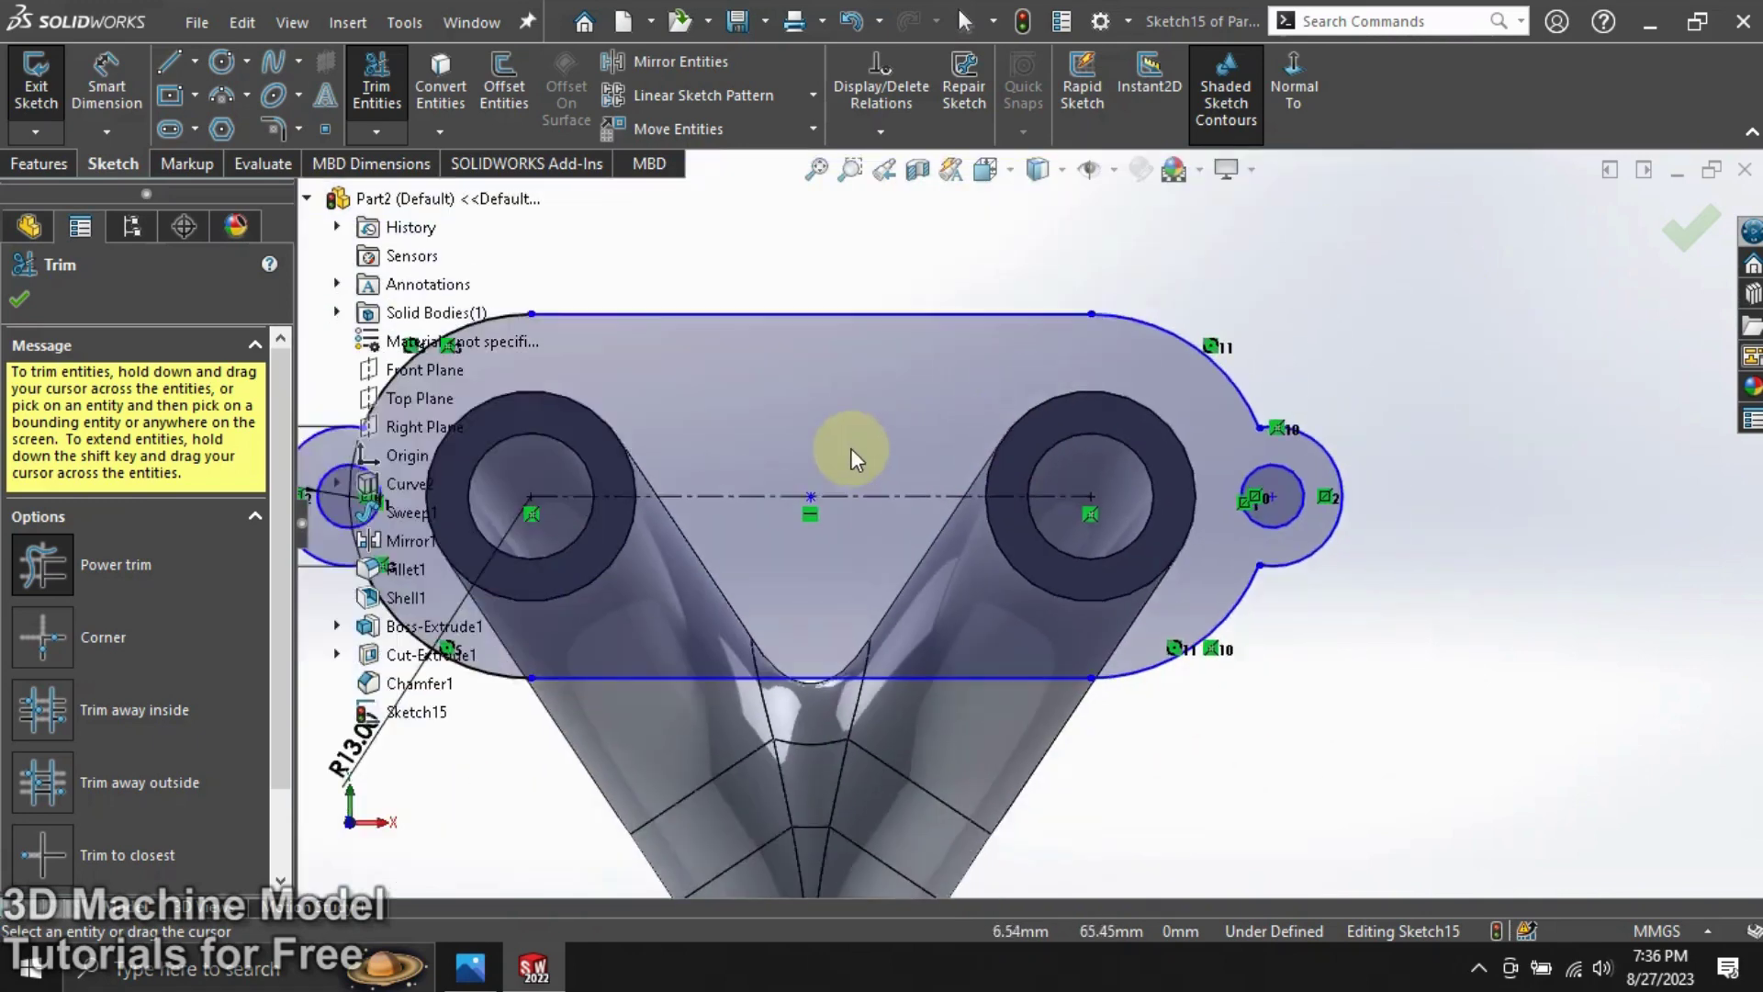
{"action": "scroll", "coordinate": [851, 448], "scroll_direction": "up", "scroll_amount": 2}
{"action": "left_click", "coordinate": [815, 172]}
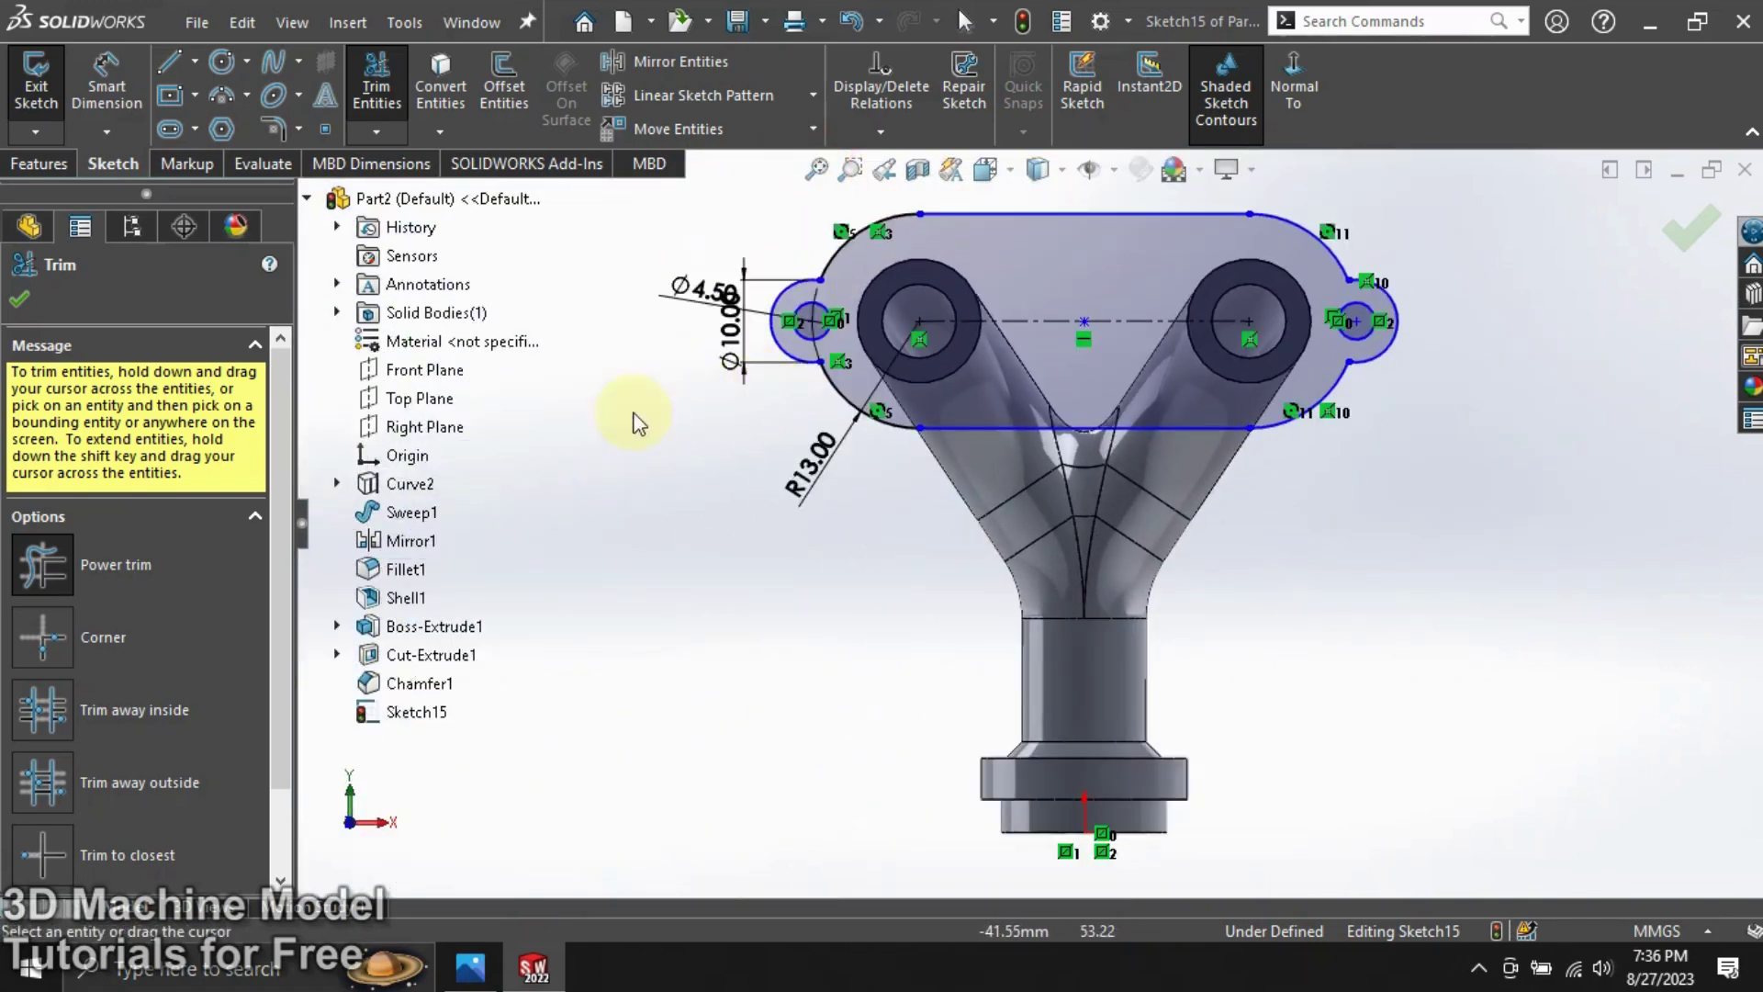
{"action": "left_click", "coordinate": [20, 300]}
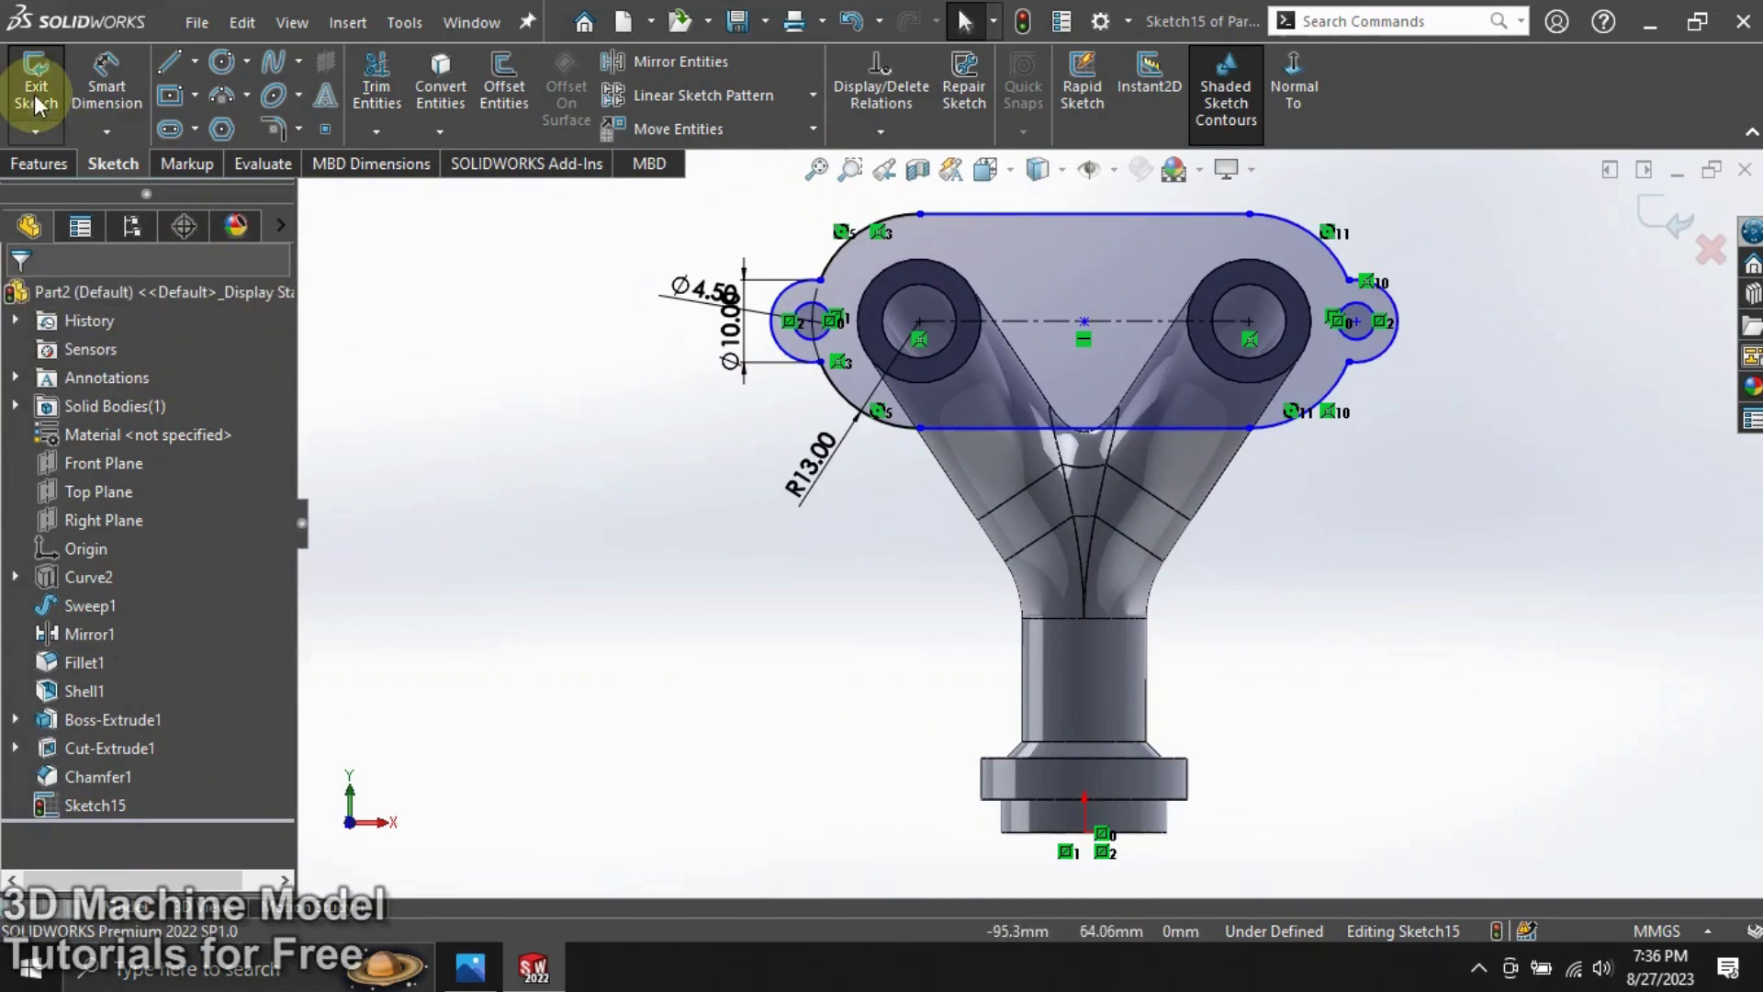
Extrude the Sketch15 flange outline 5 mm Blind as Boss-Extrude2.
{"action": "left_click", "coordinate": [51, 119]}
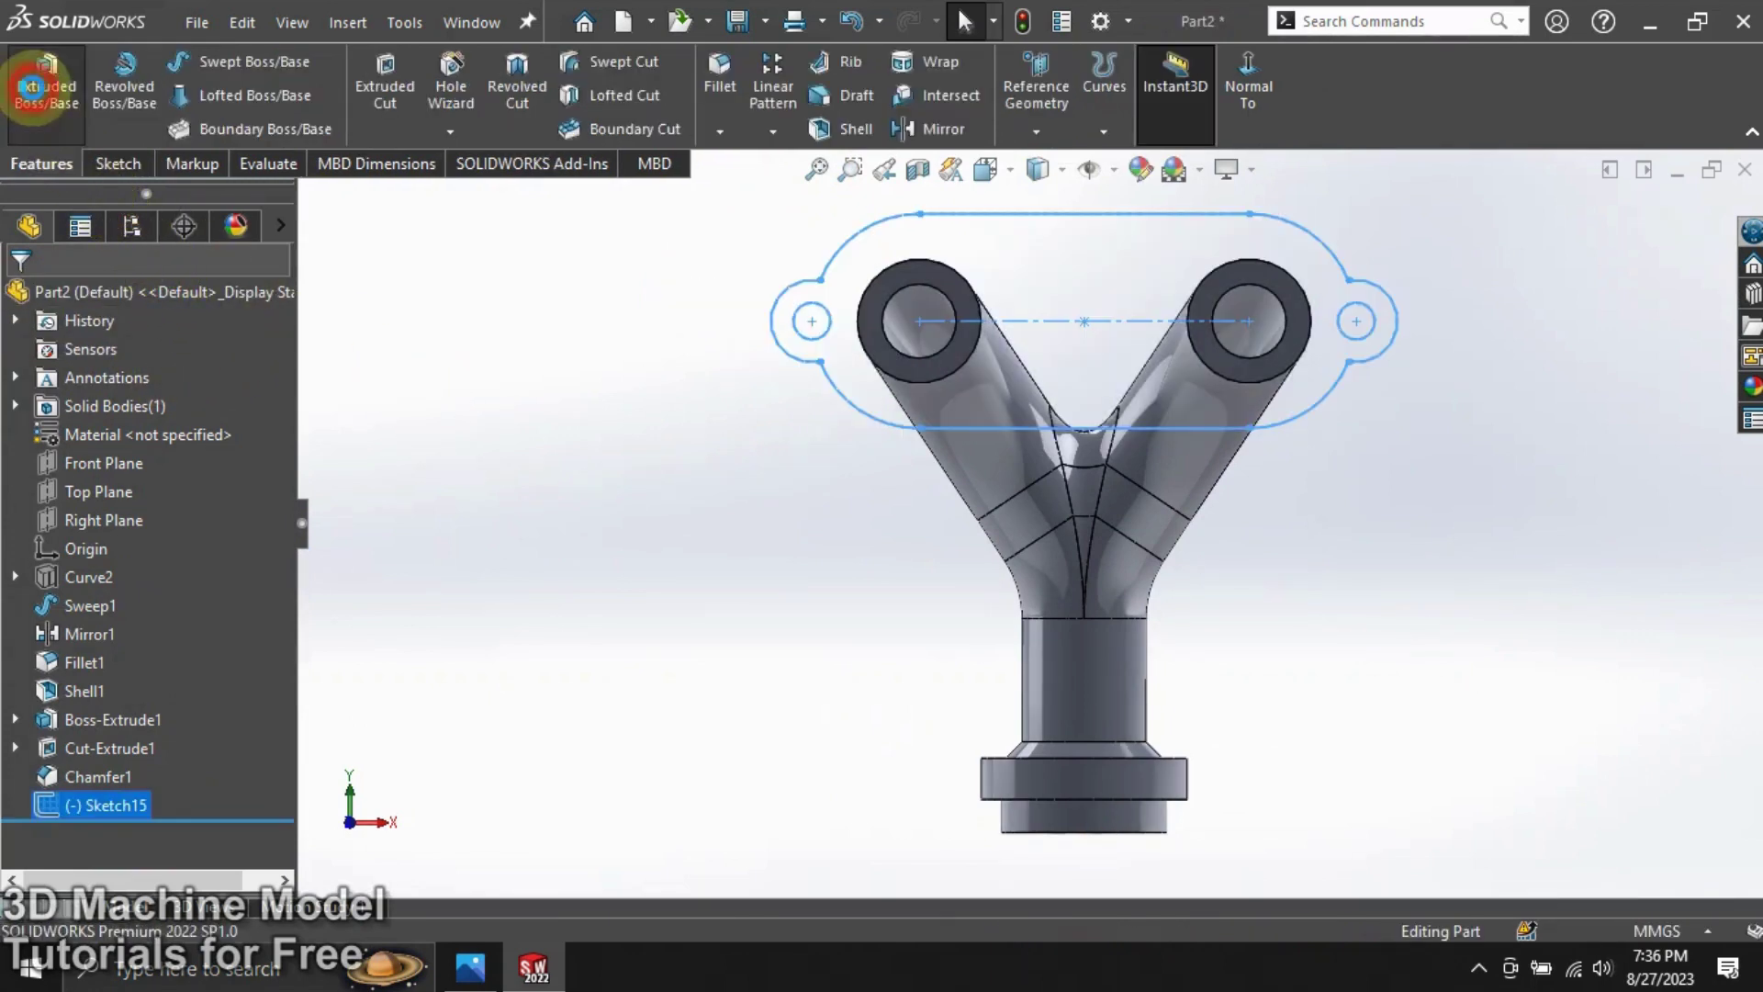
{"action": "left_click", "coordinate": [33, 87]}
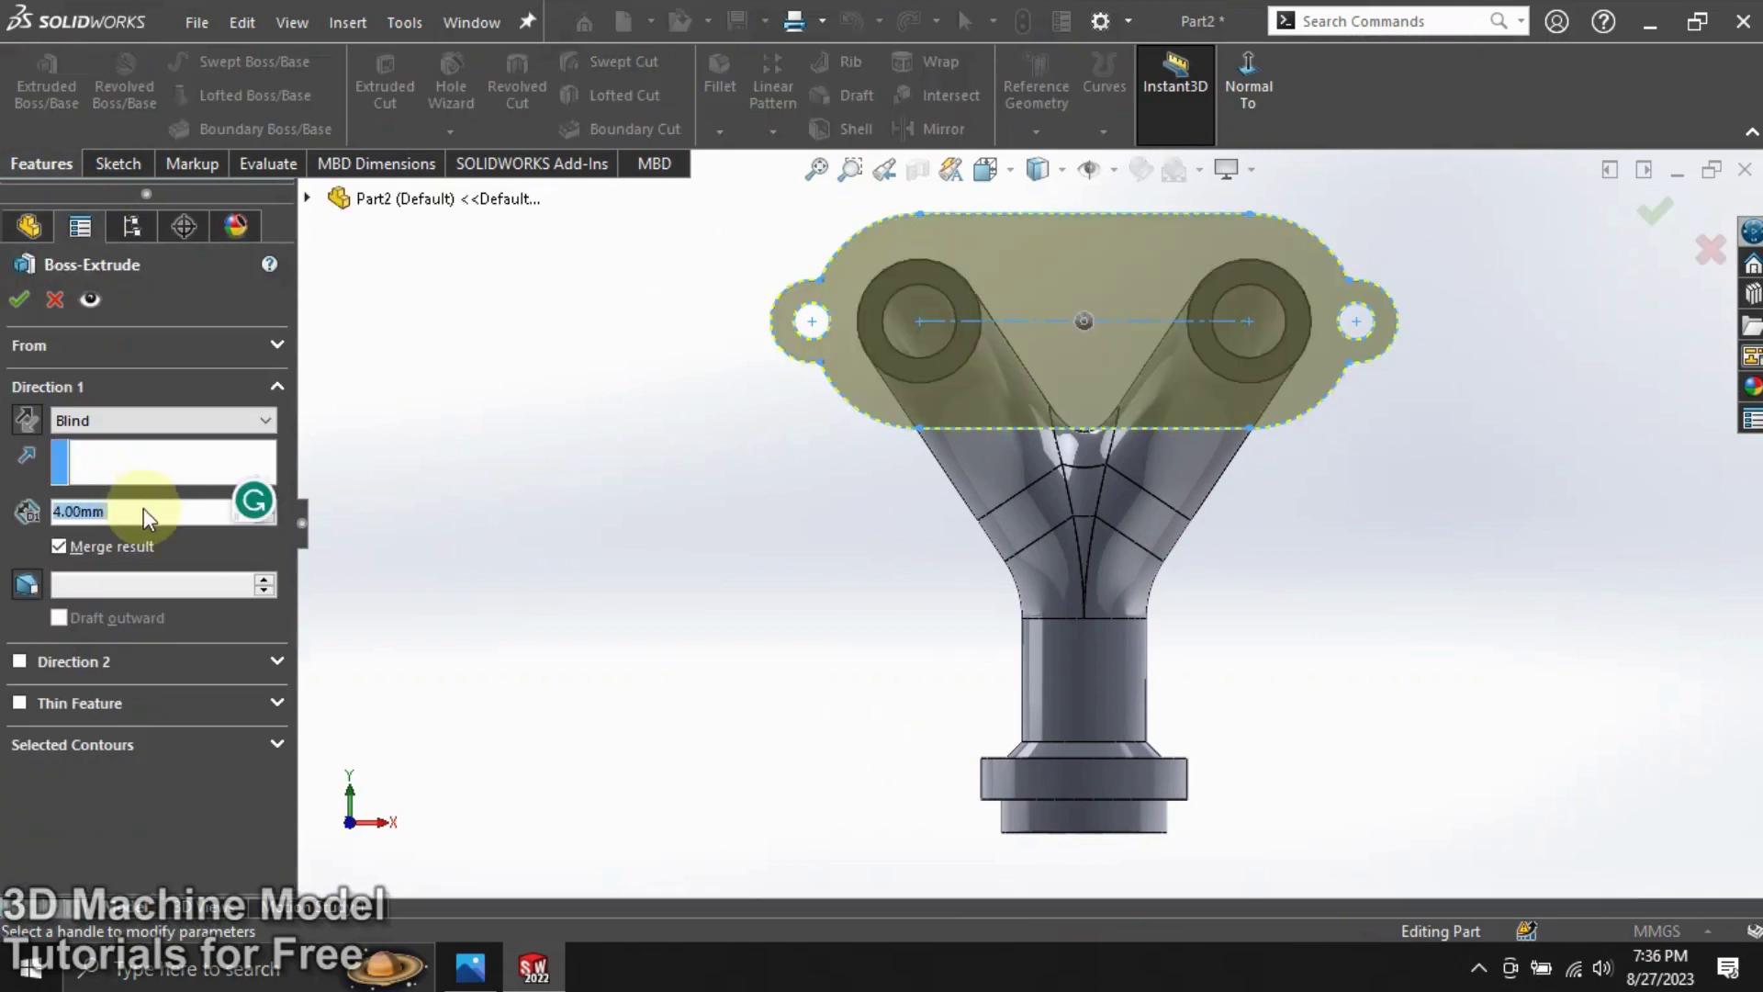
{"action": "type", "text": "5"}
{"action": "left_click", "coordinate": [29, 421]}
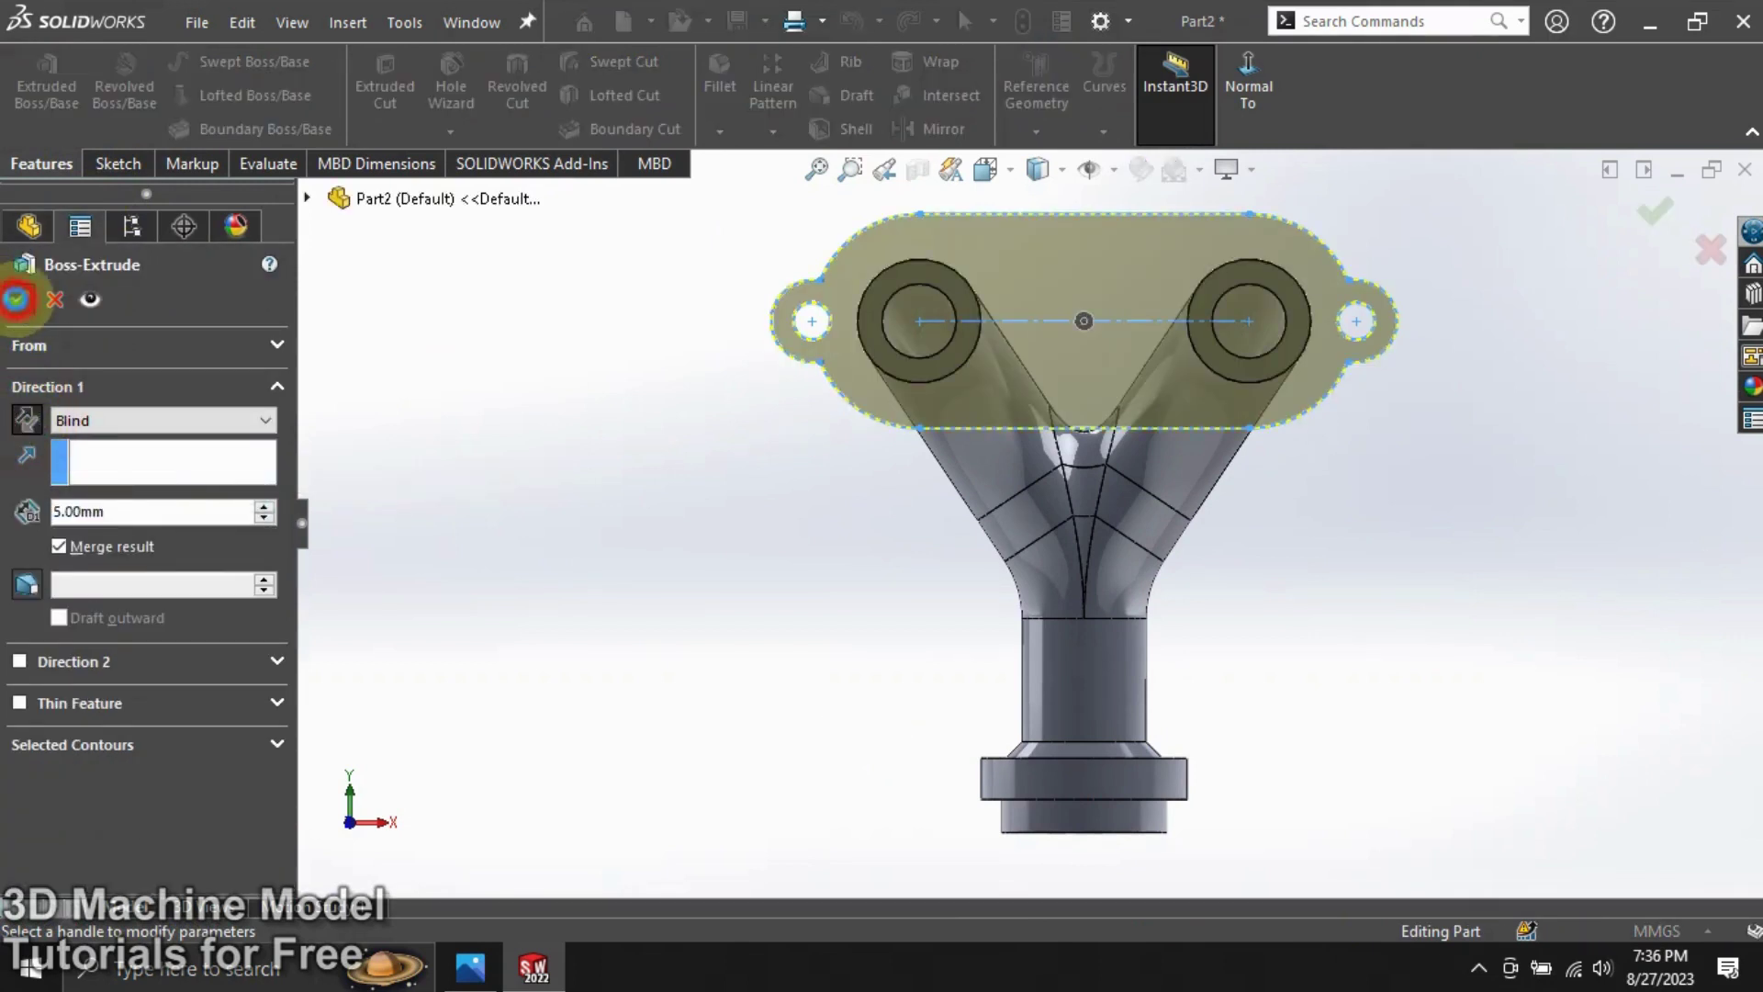
{"action": "left_click", "coordinate": [16, 299]}
{"action": "left_click", "coordinate": [535, 427]}
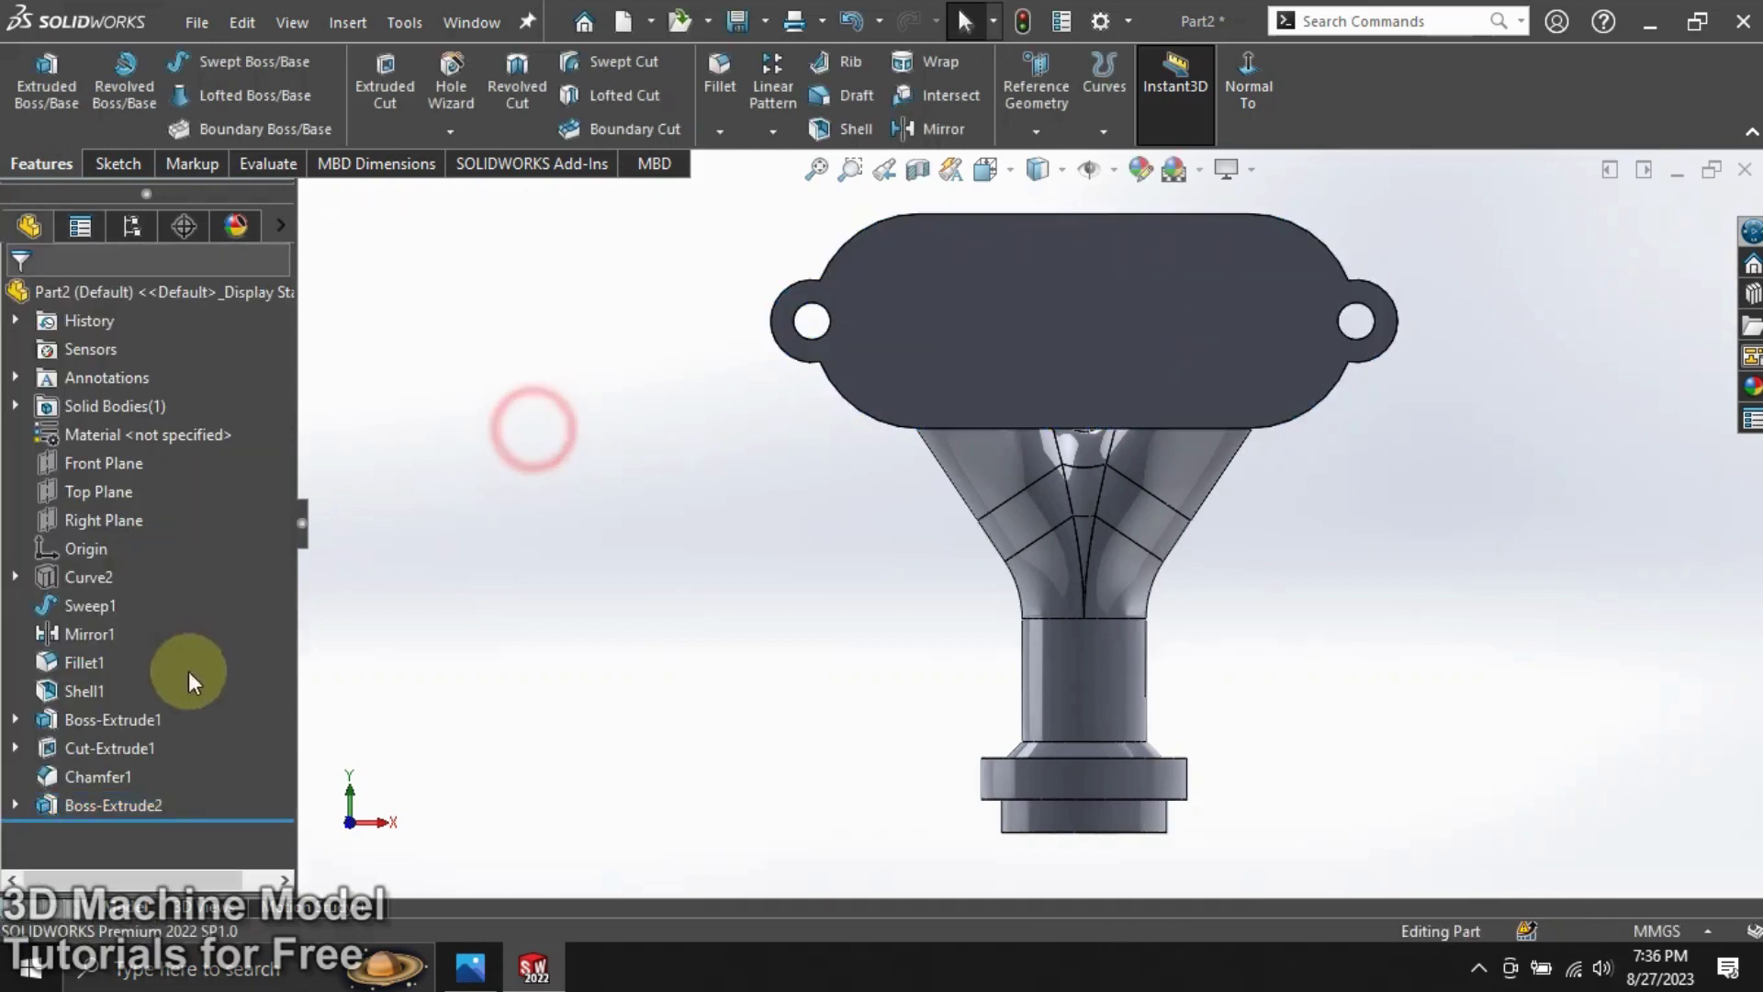
{"action": "left_click", "coordinate": [16, 803]}
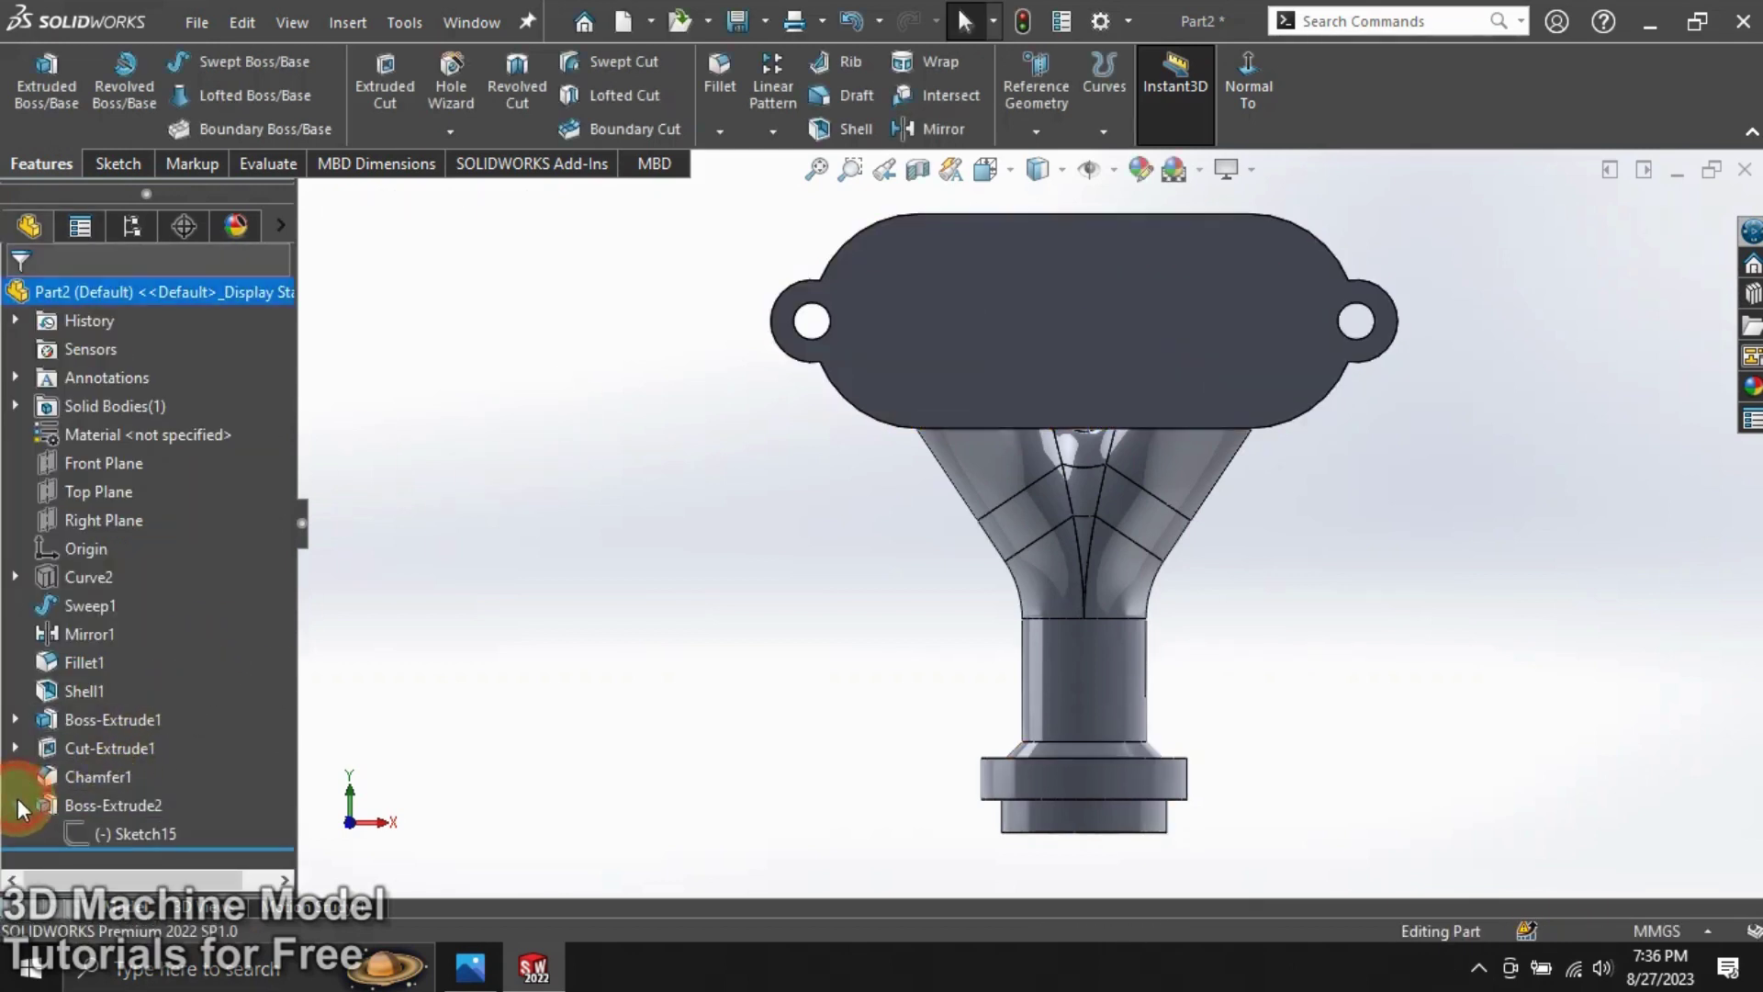
Convert both pipe opening edges into Sketch15 so the flange rebuilds with two bores.
{"action": "left_click", "coordinate": [66, 825]}
{"action": "left_click", "coordinate": [90, 751]}
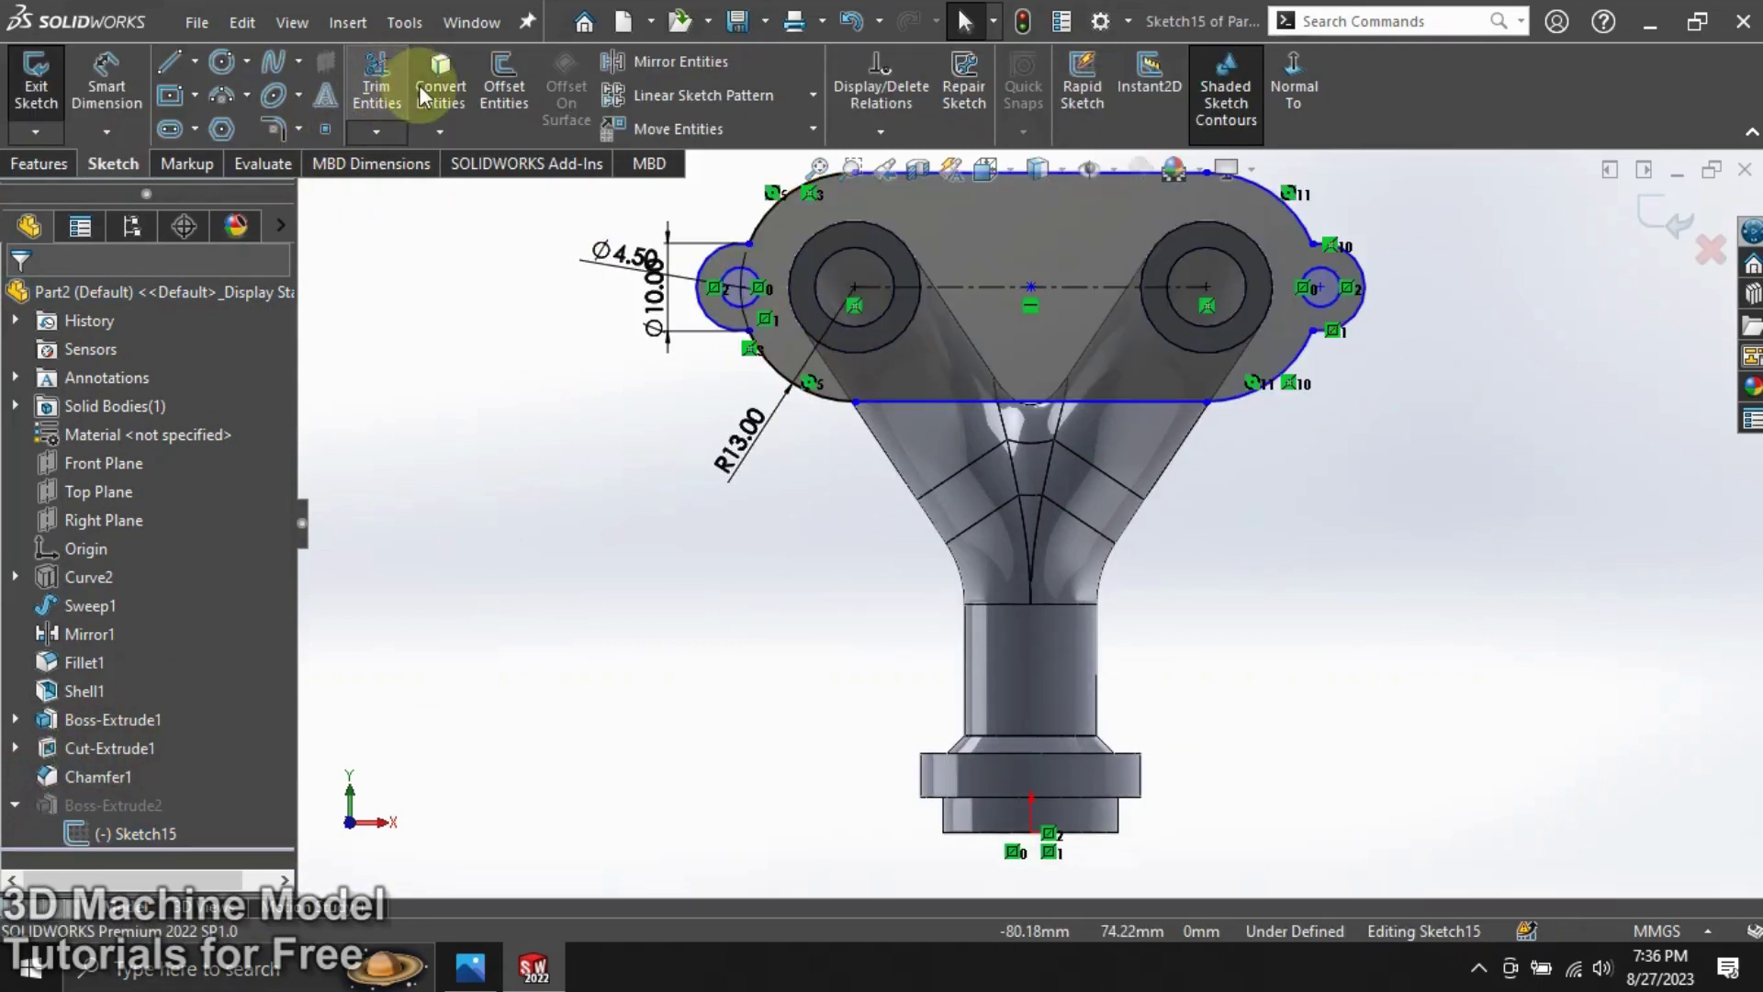
{"action": "left_click", "coordinate": [421, 95]}
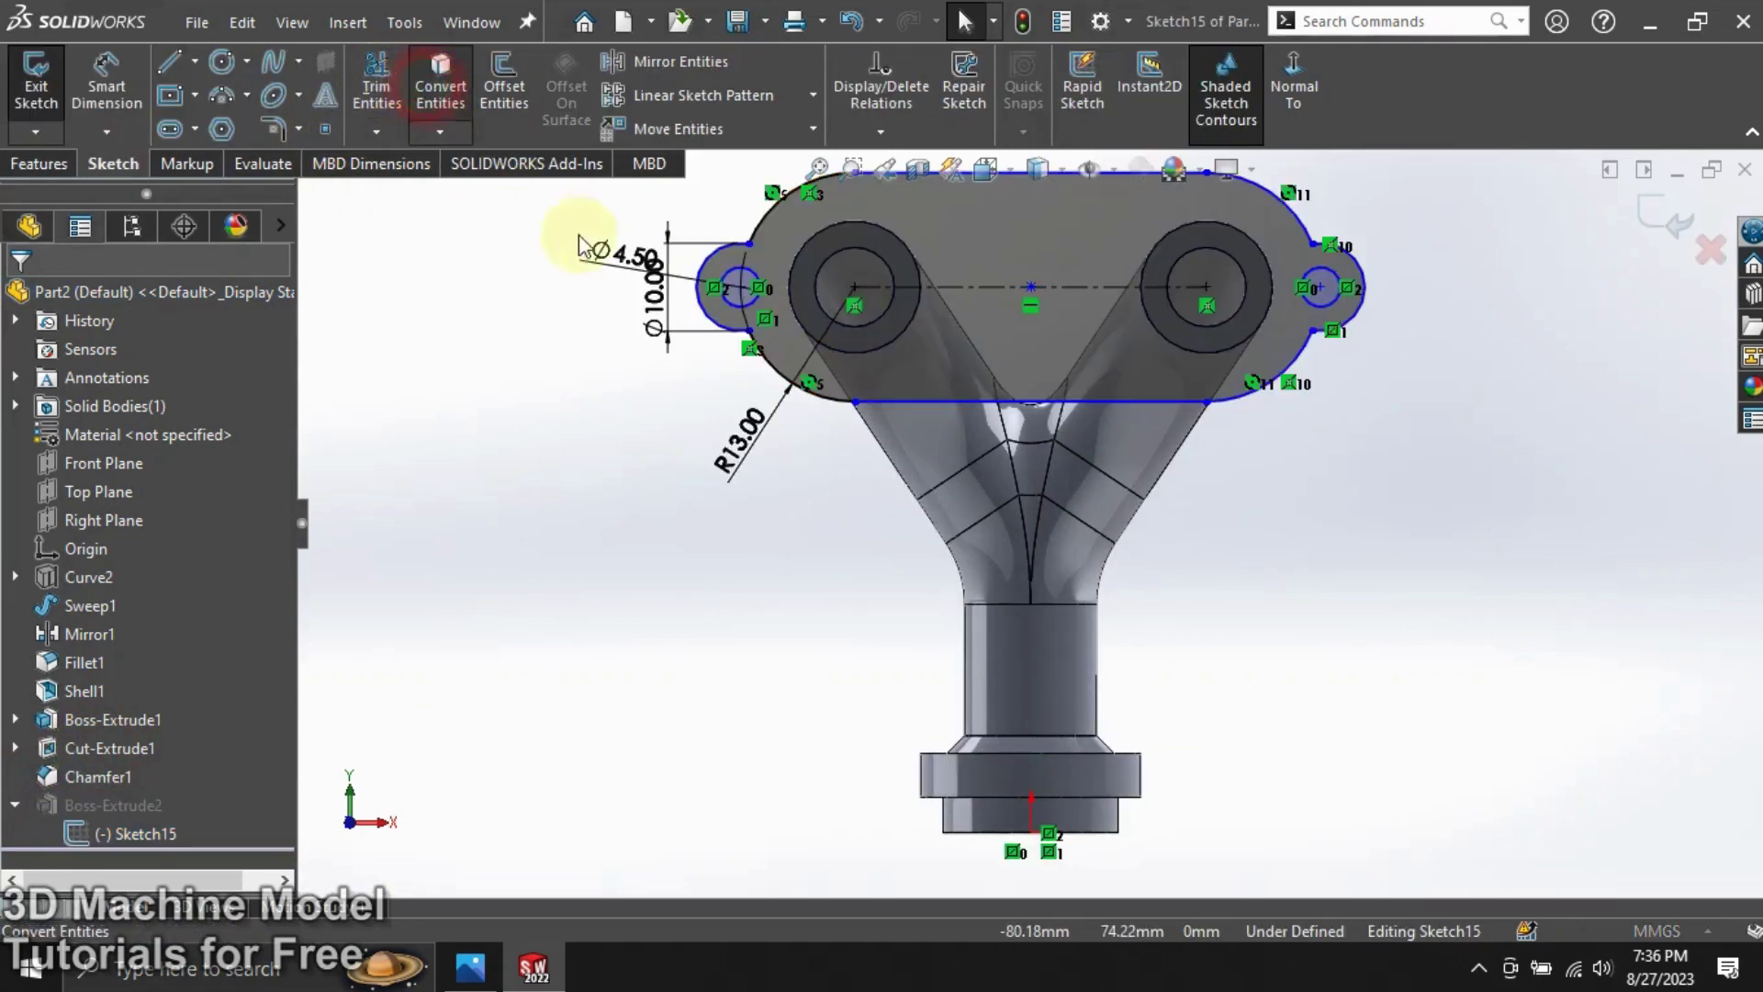
{"action": "left_click", "coordinate": [847, 328]}
{"action": "left_click", "coordinate": [1207, 326]}
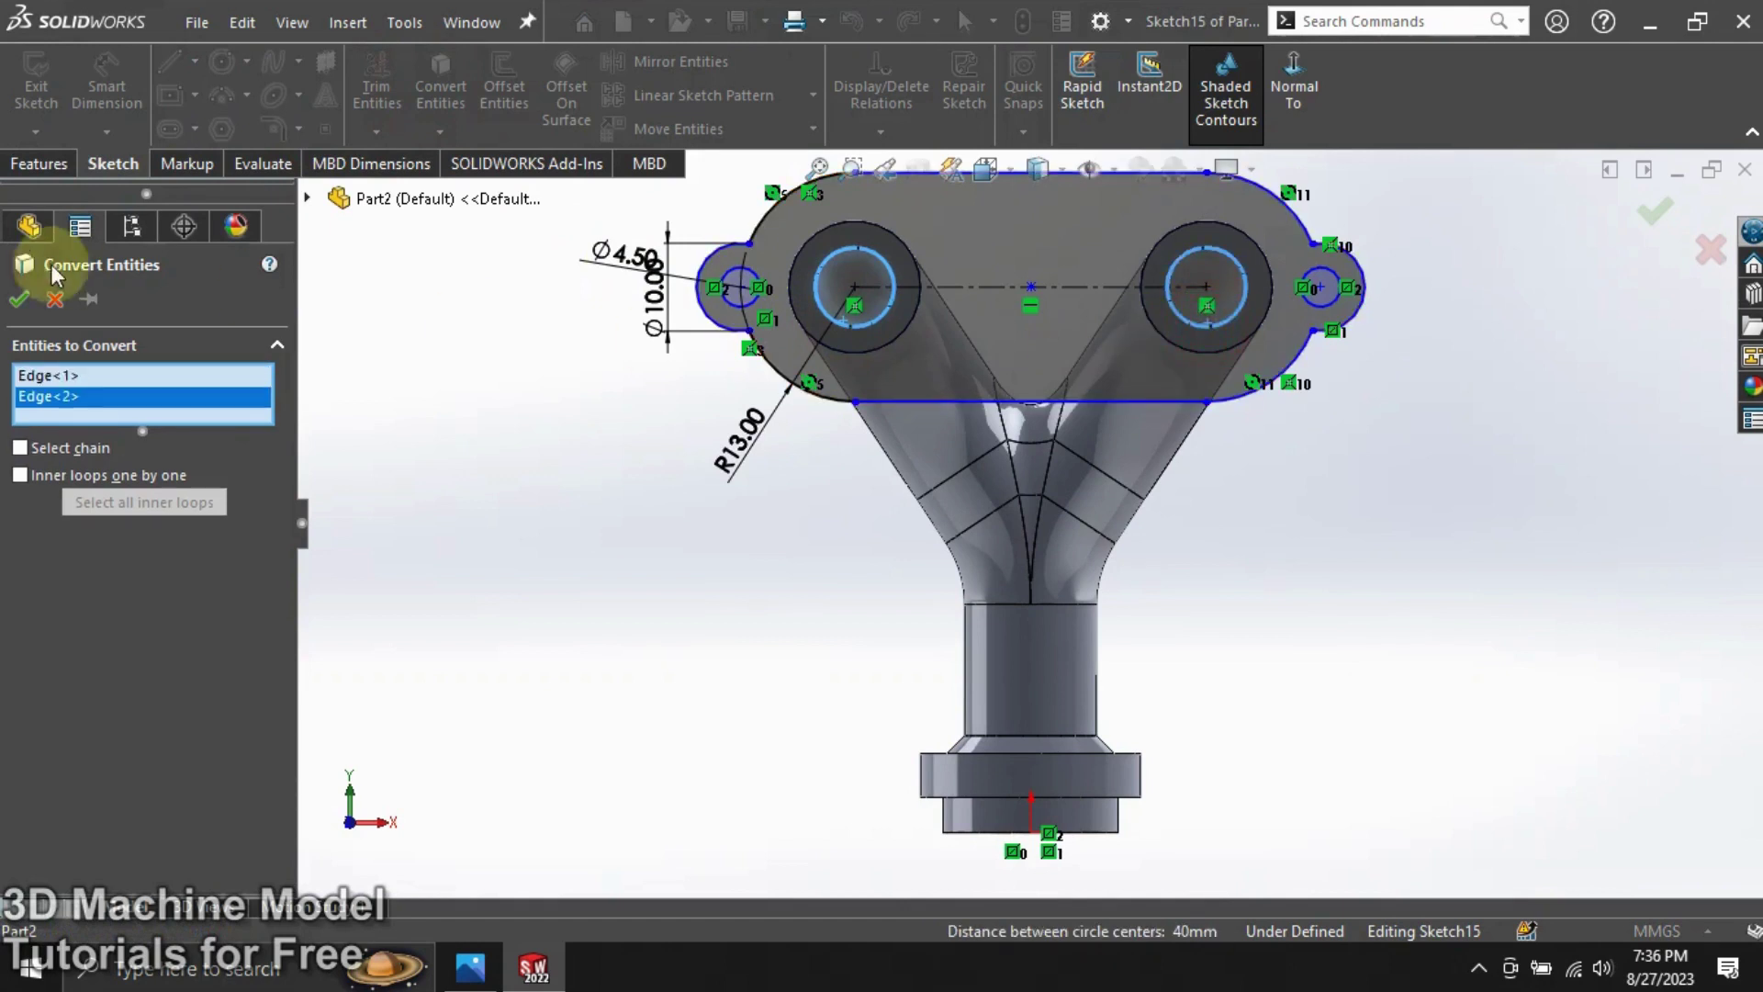
{"action": "left_click", "coordinate": [24, 301]}
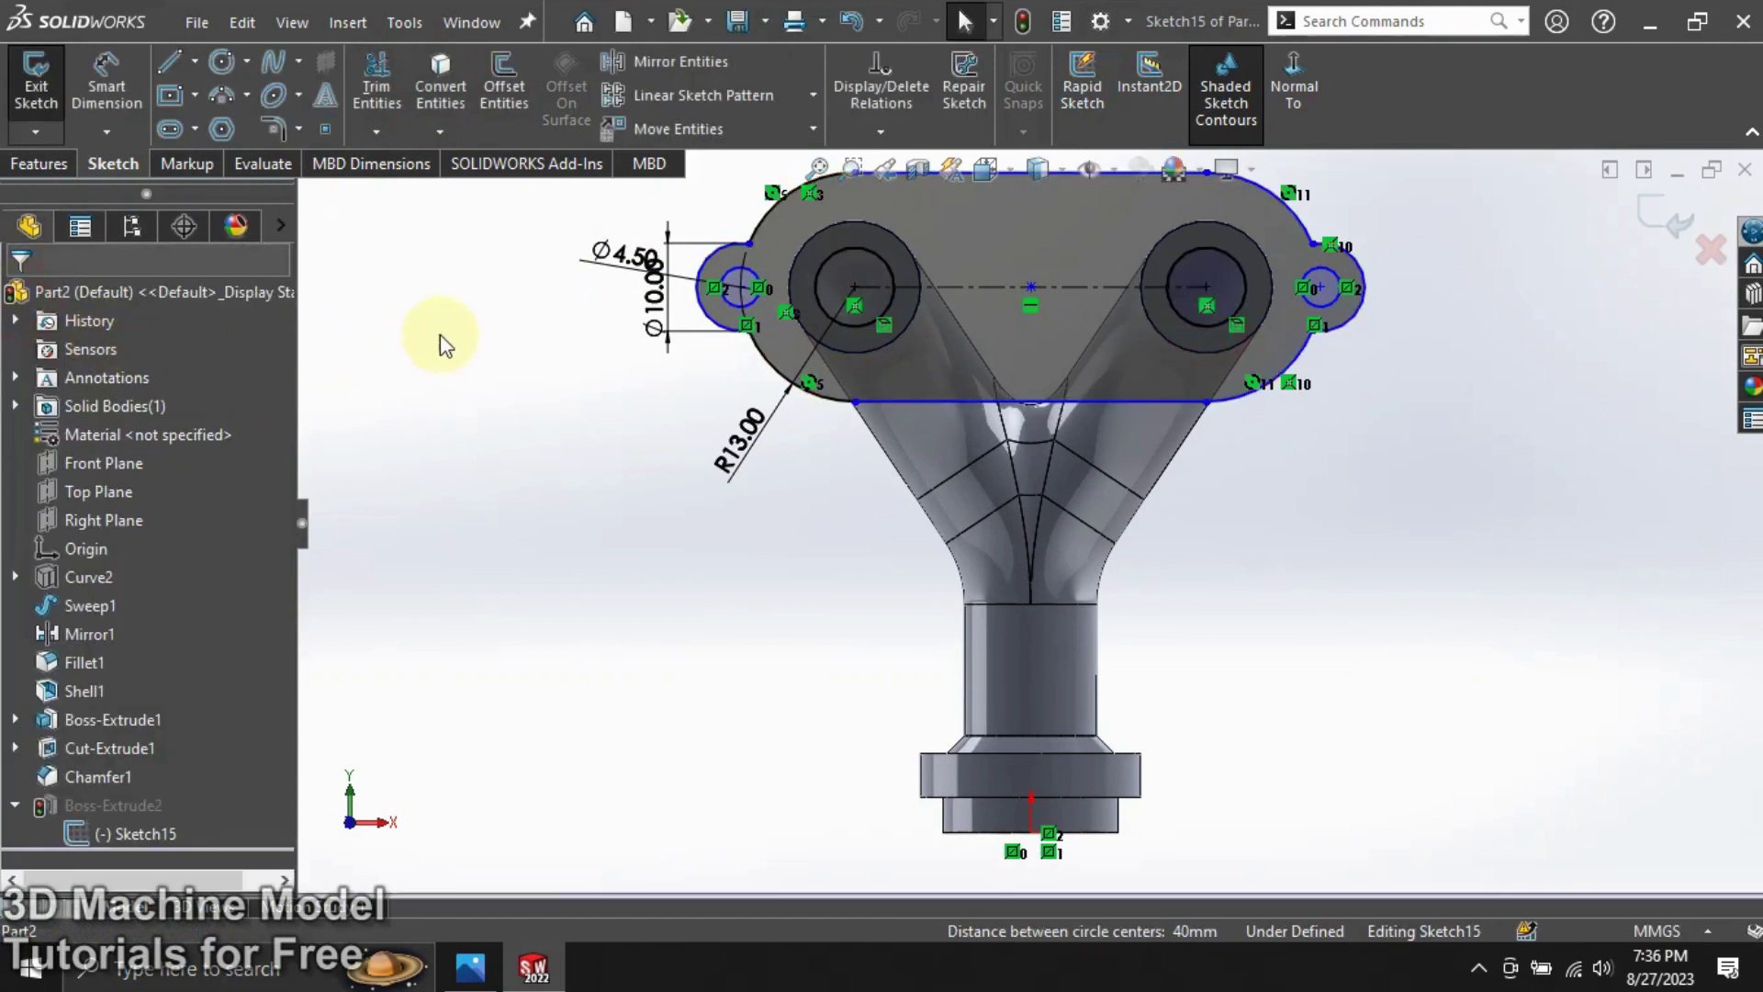
{"action": "left_click", "coordinate": [48, 80]}
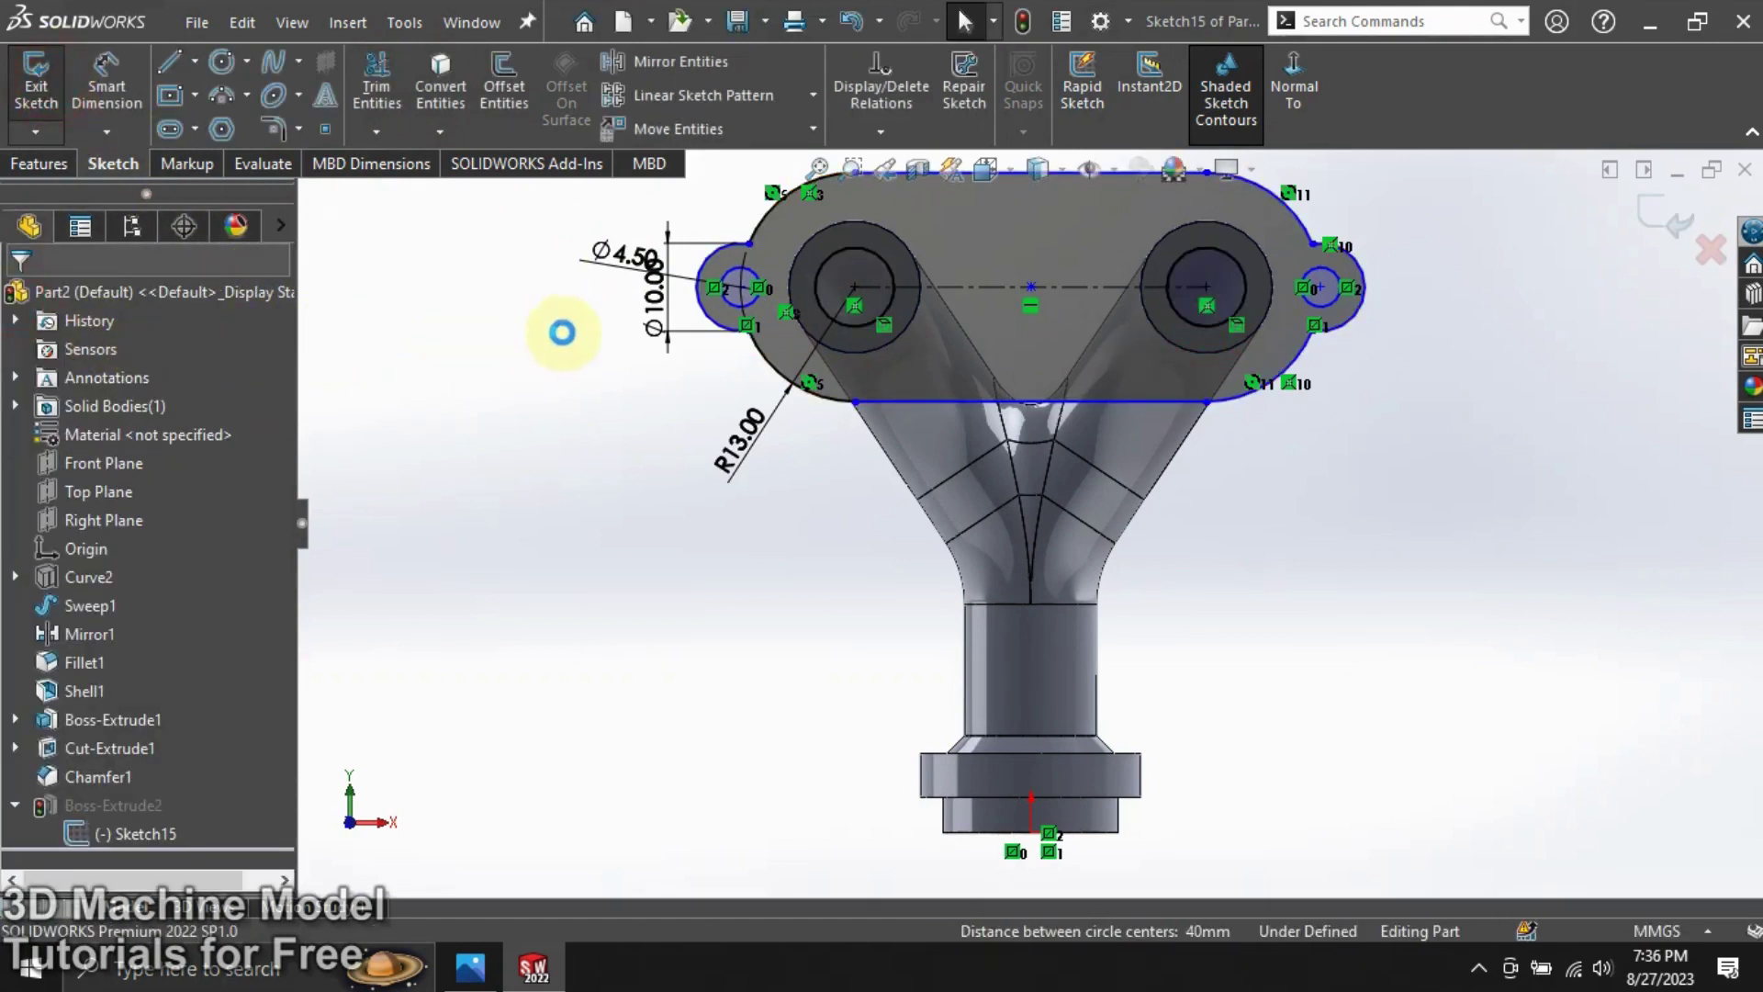
{"action": "middle_click_drag", "start_coordinate": [578, 347], "coordinate": [574, 407]}
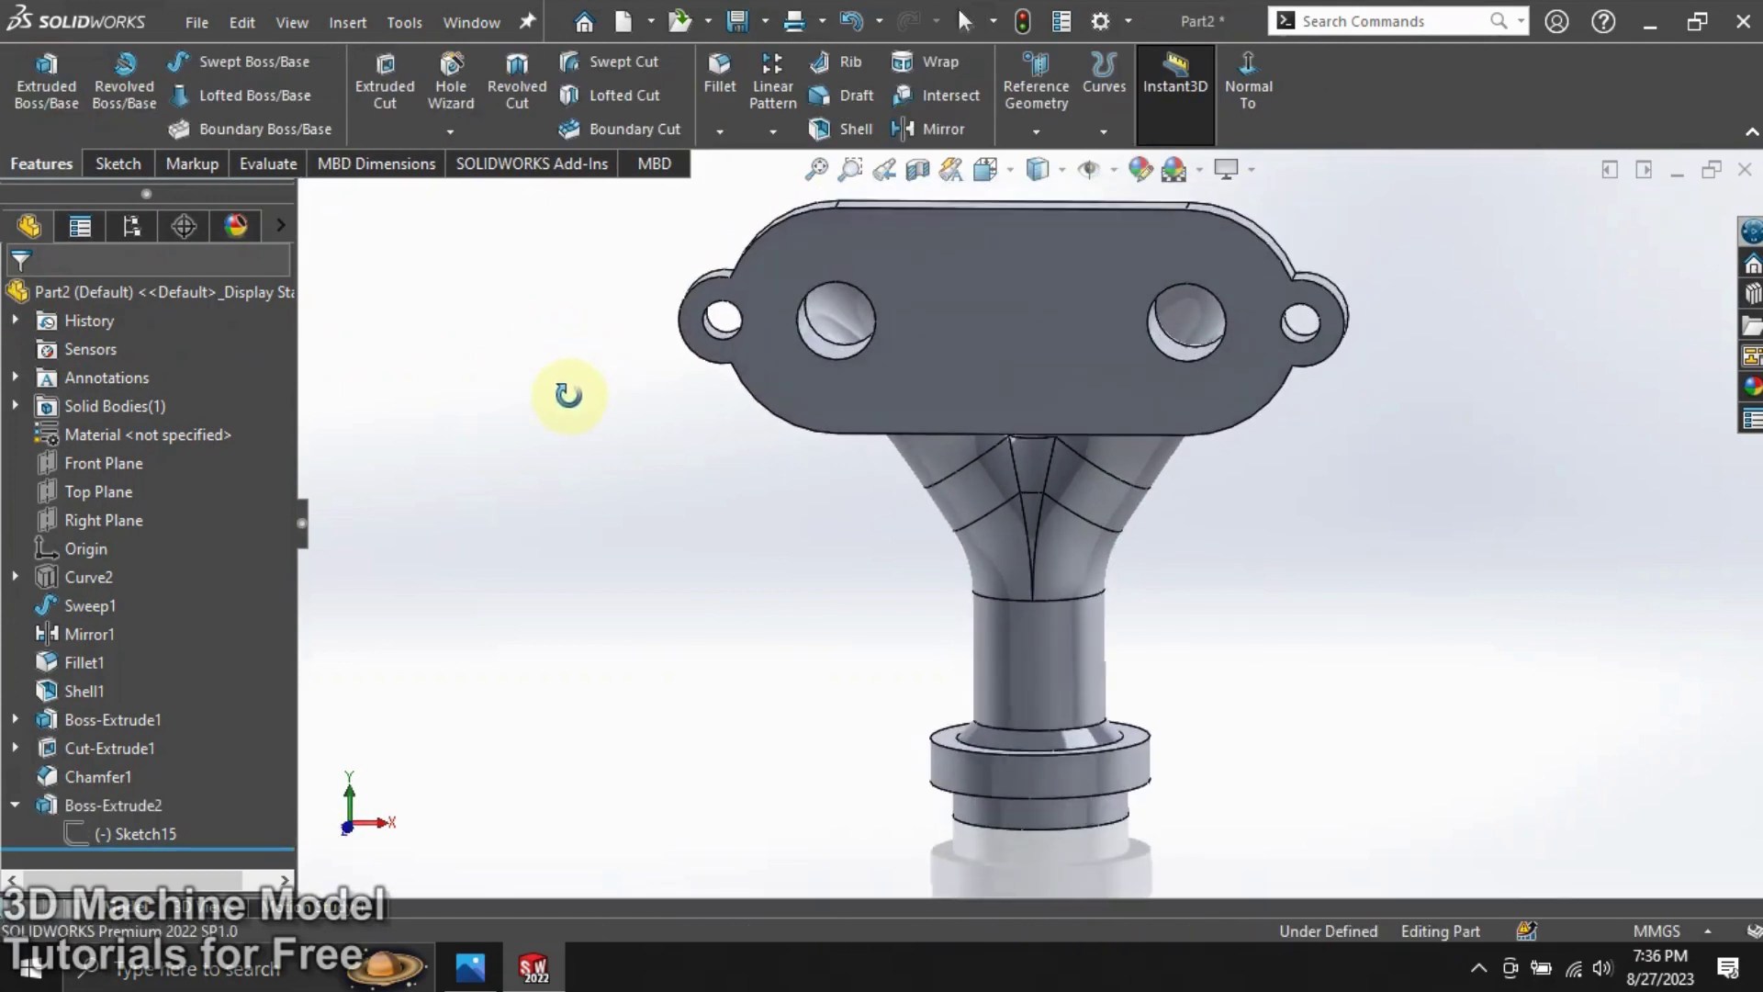
Set up a 1 mm chamfer on the top edges of both flange holes.
{"action": "left_click", "coordinate": [720, 131]}
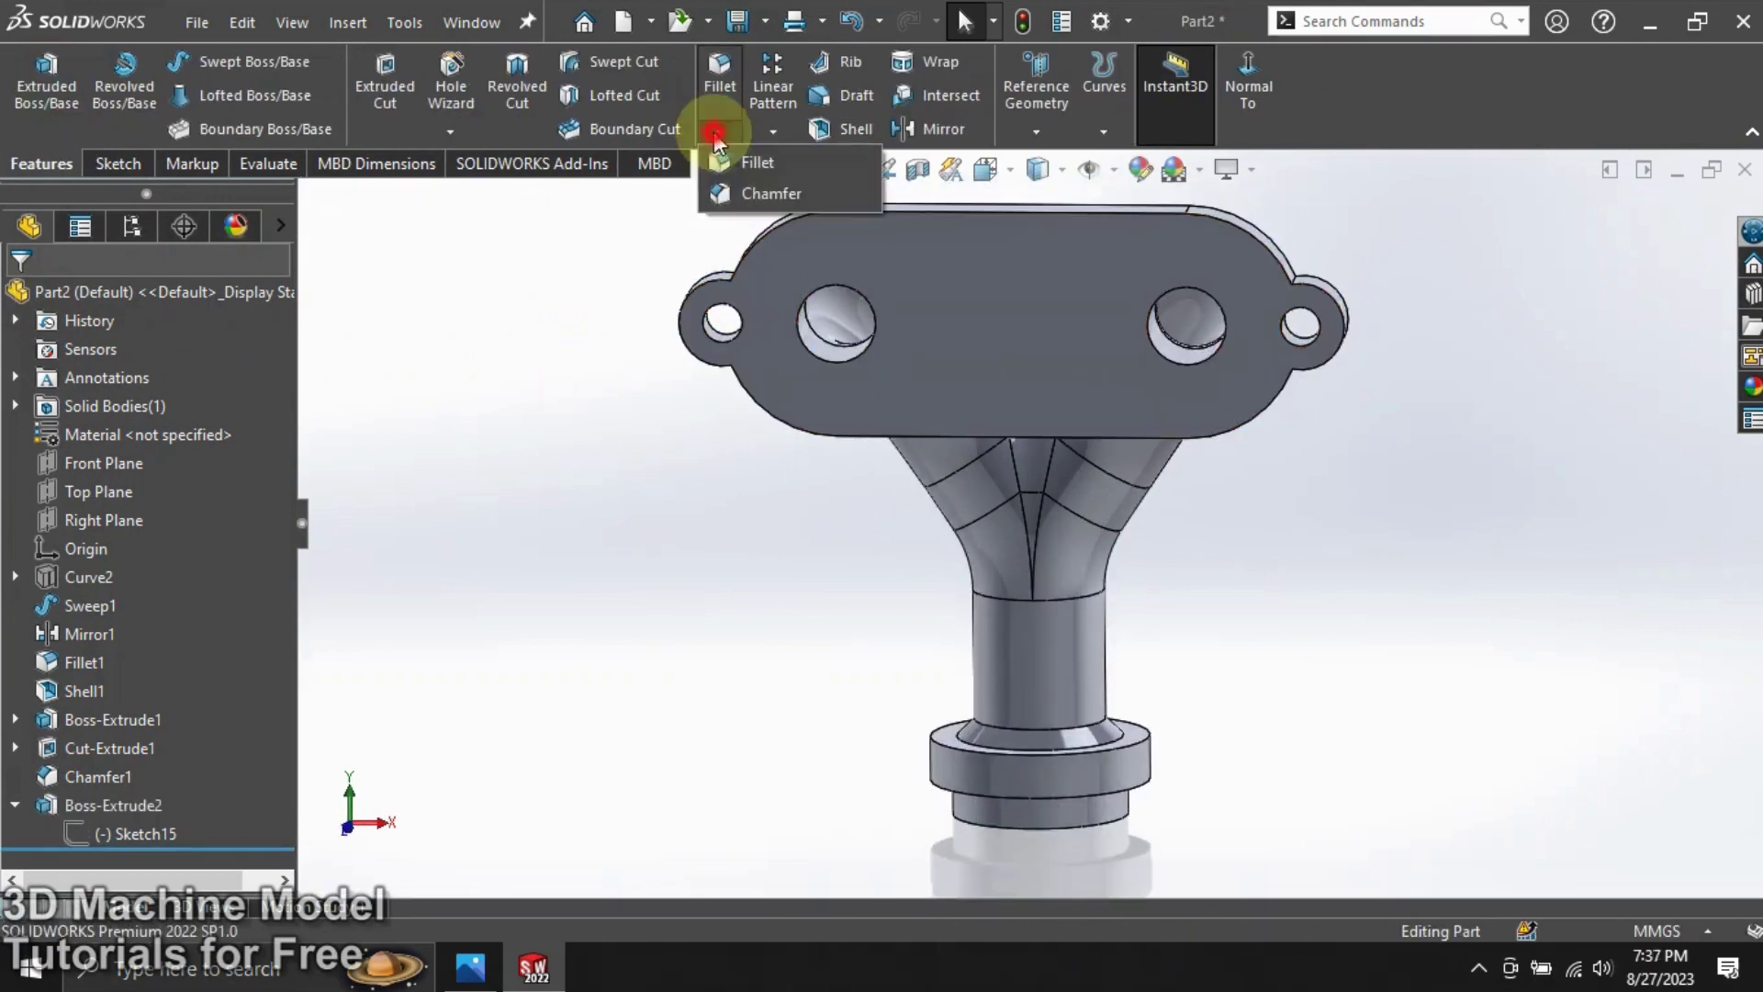
{"action": "left_click", "coordinate": [735, 188]}
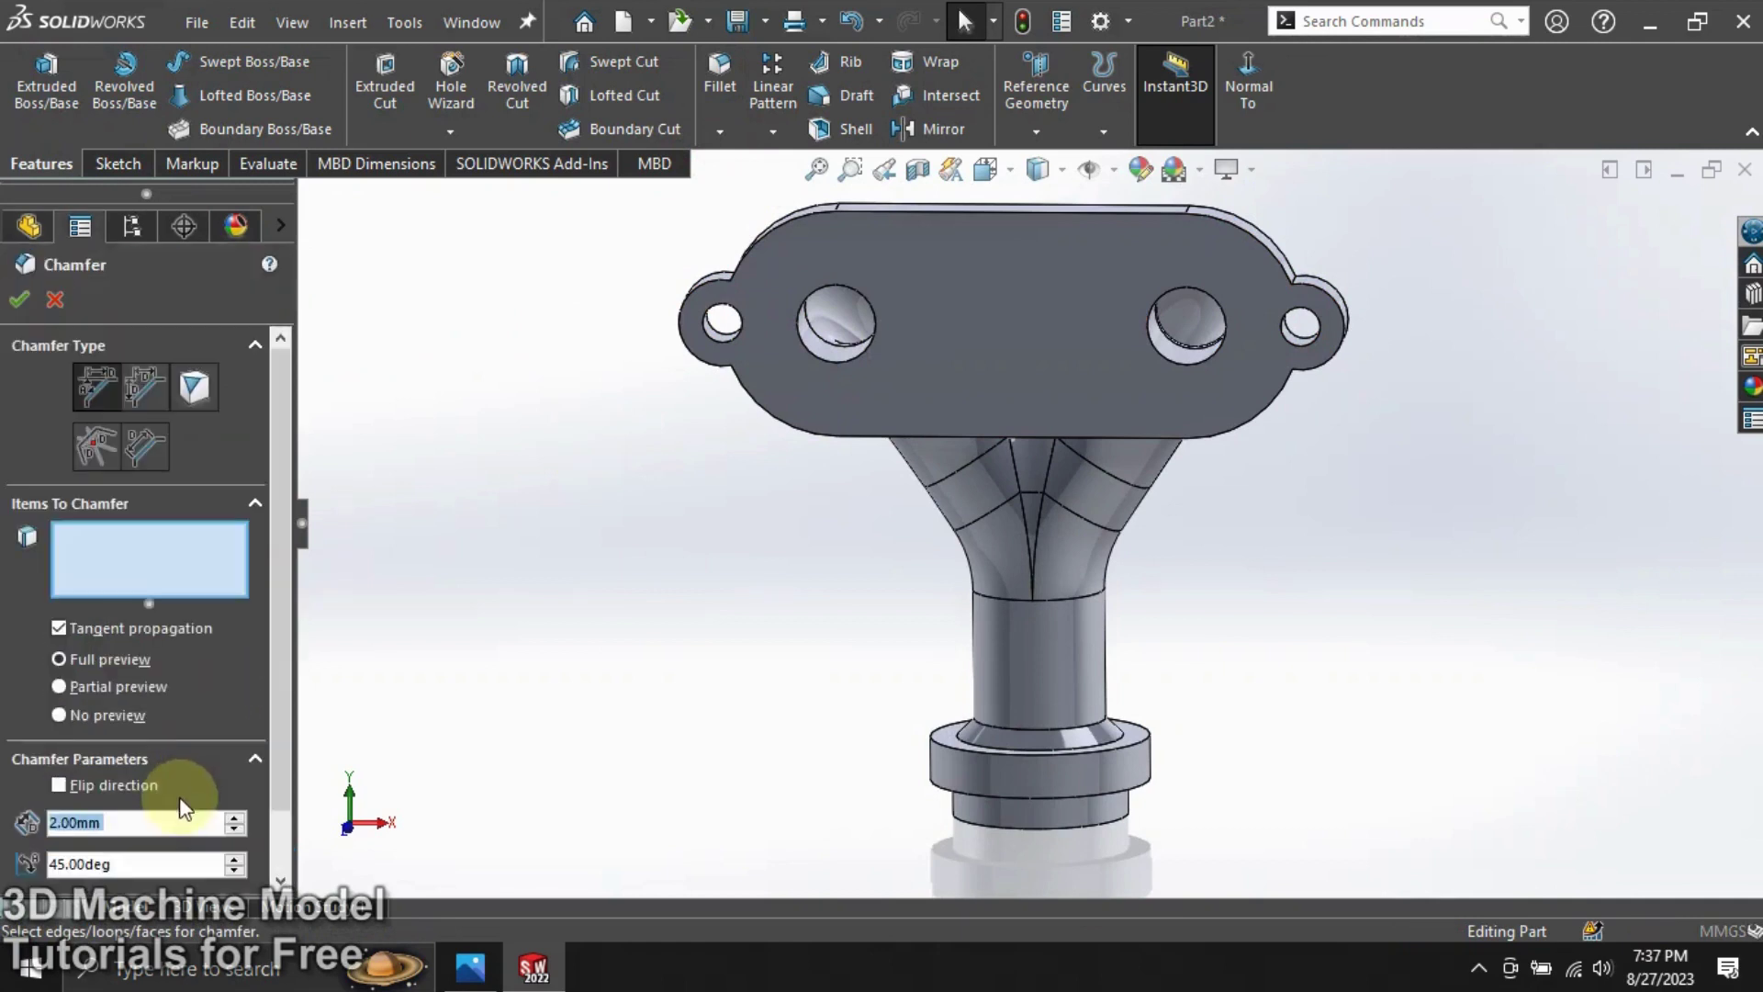
{"action": "left_click", "coordinate": [163, 820]}
{"action": "type", "text": "1"}
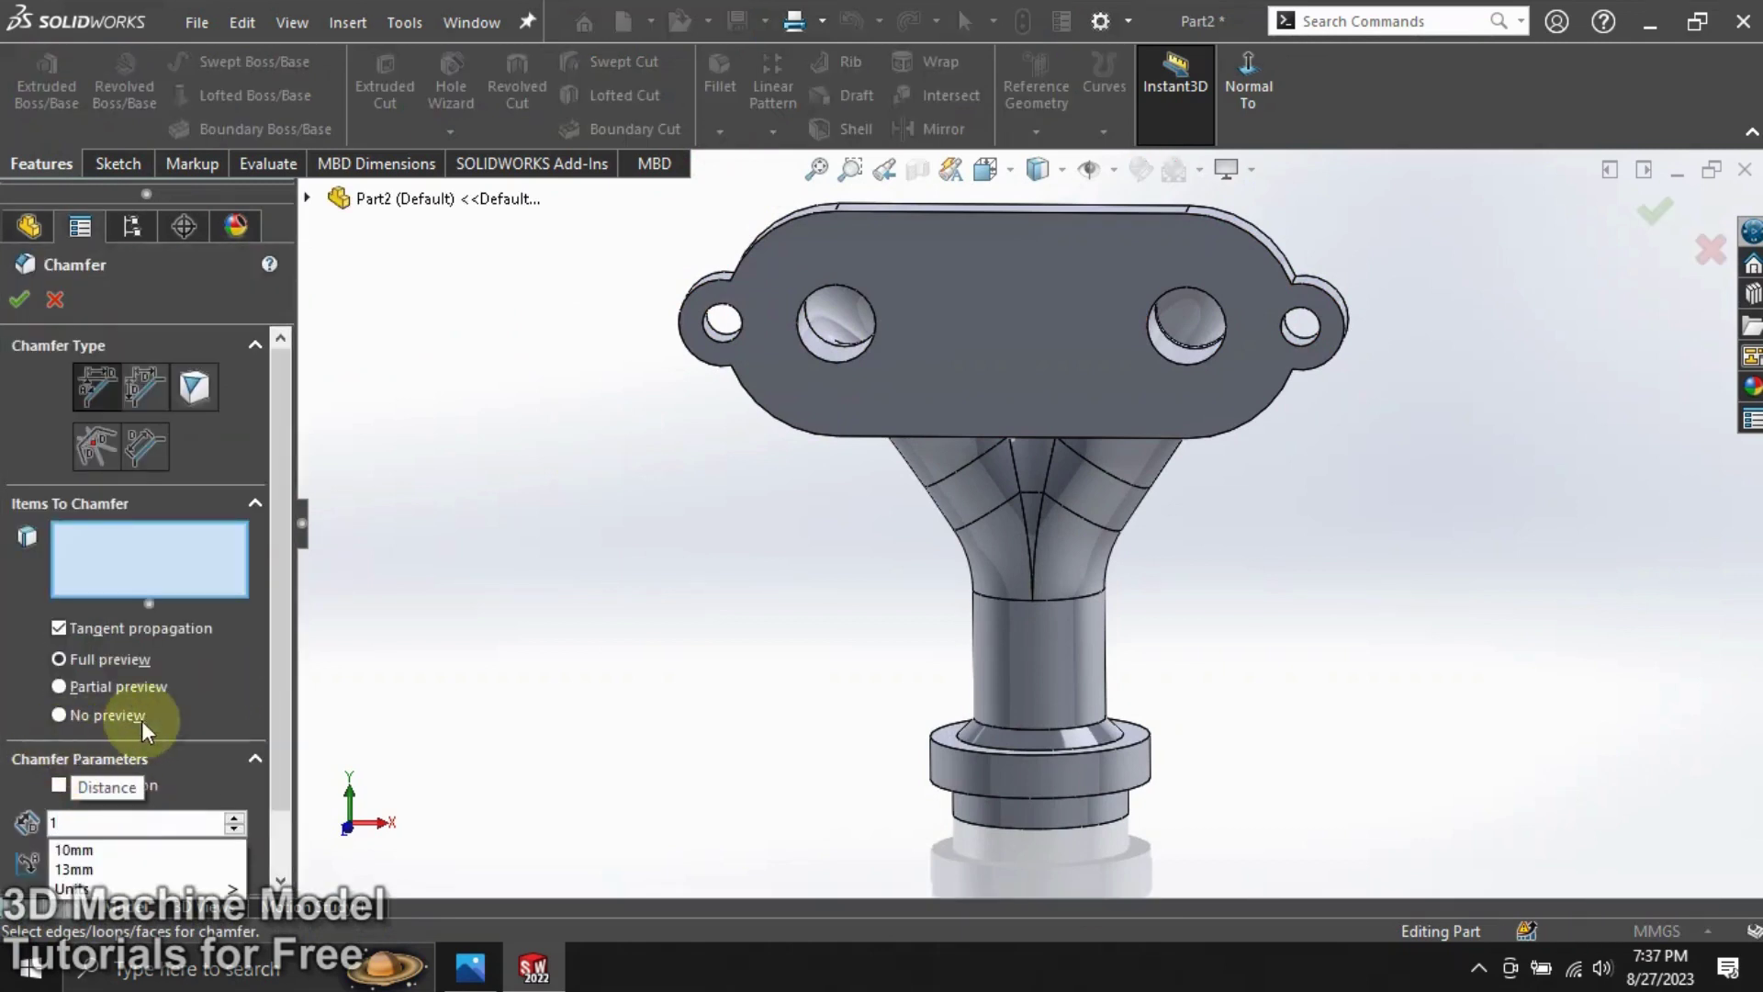
{"action": "key", "text": "Return"}
{"action": "left_click", "coordinate": [816, 366]}
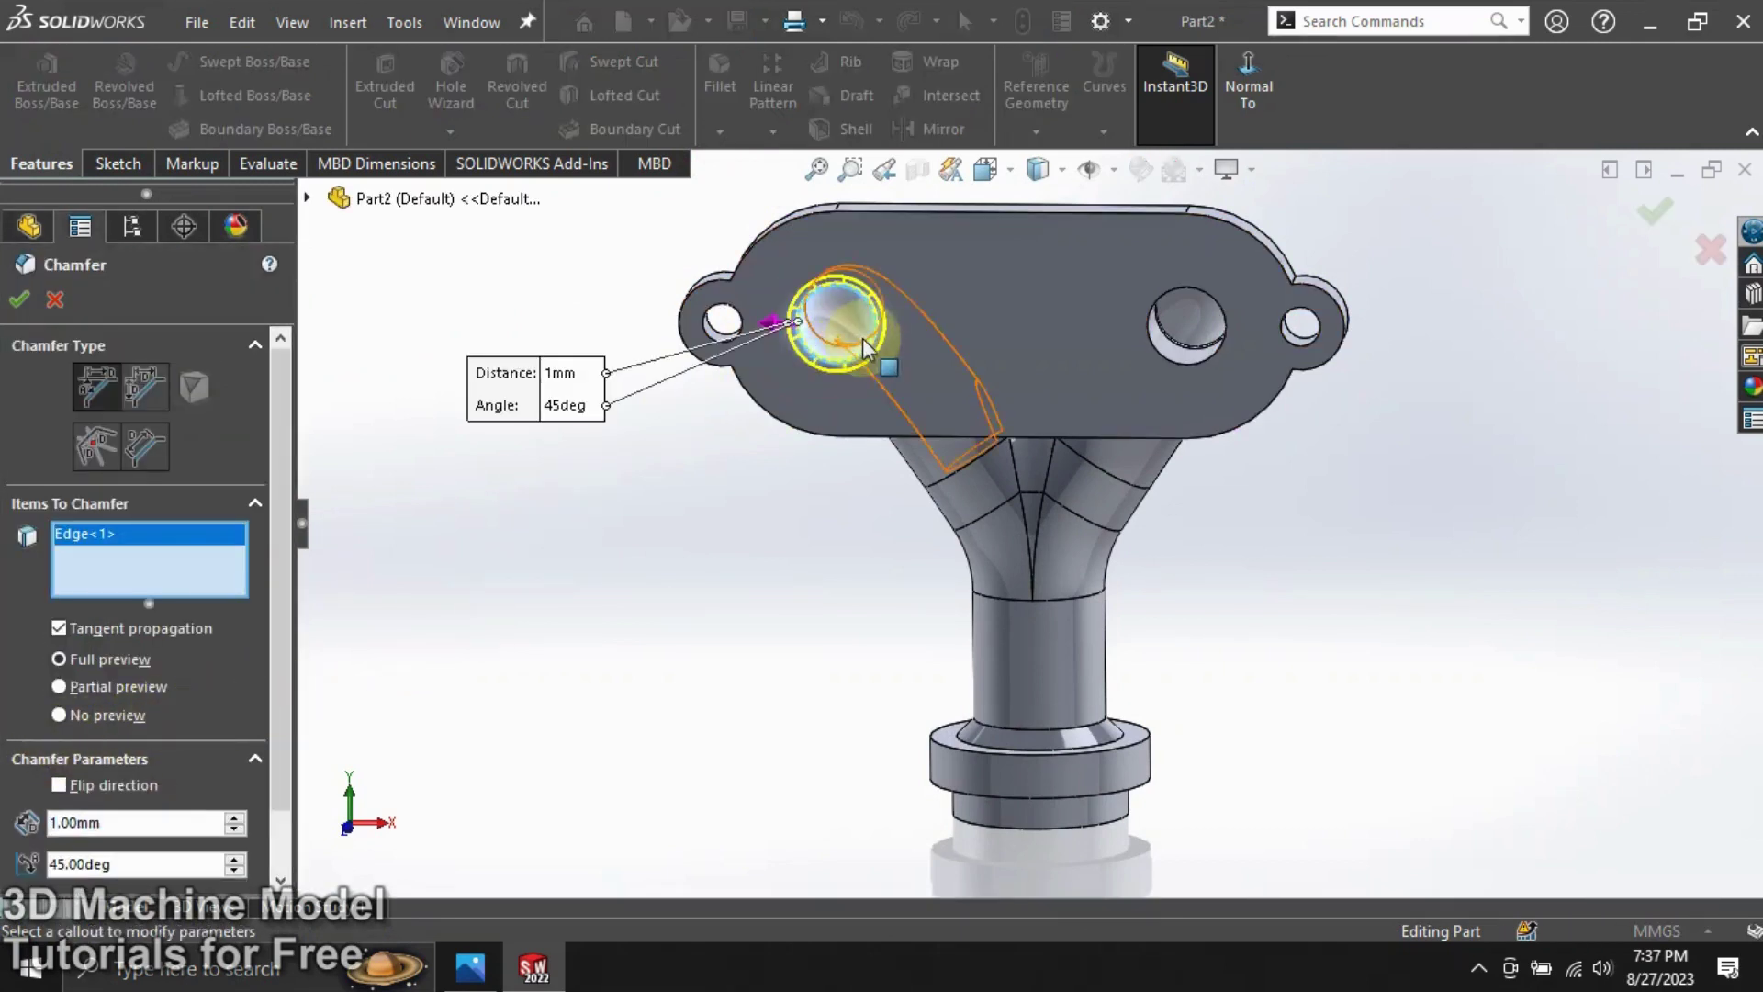
{"action": "left_click", "coordinate": [1171, 369]}
Add both holes' lower edges and apply the 1 mm chamfer.
{"action": "mouse_move", "coordinate": [1171, 369]}
{"action": "middle_mouse_down"}
{"action": "mouse_move", "coordinate": [1071, 335]}
{"action": "mouse_move", "coordinate": [996, 433]}
{"action": "mouse_move", "coordinate": [820, 482]}
{"action": "middle_mouse_up"}
{"action": "scroll", "coordinate": [820, 481], "scroll_direction": "down", "scroll_amount": 3}
{"action": "scroll", "coordinate": [781, 385], "scroll_direction": "down", "scroll_amount": 2}
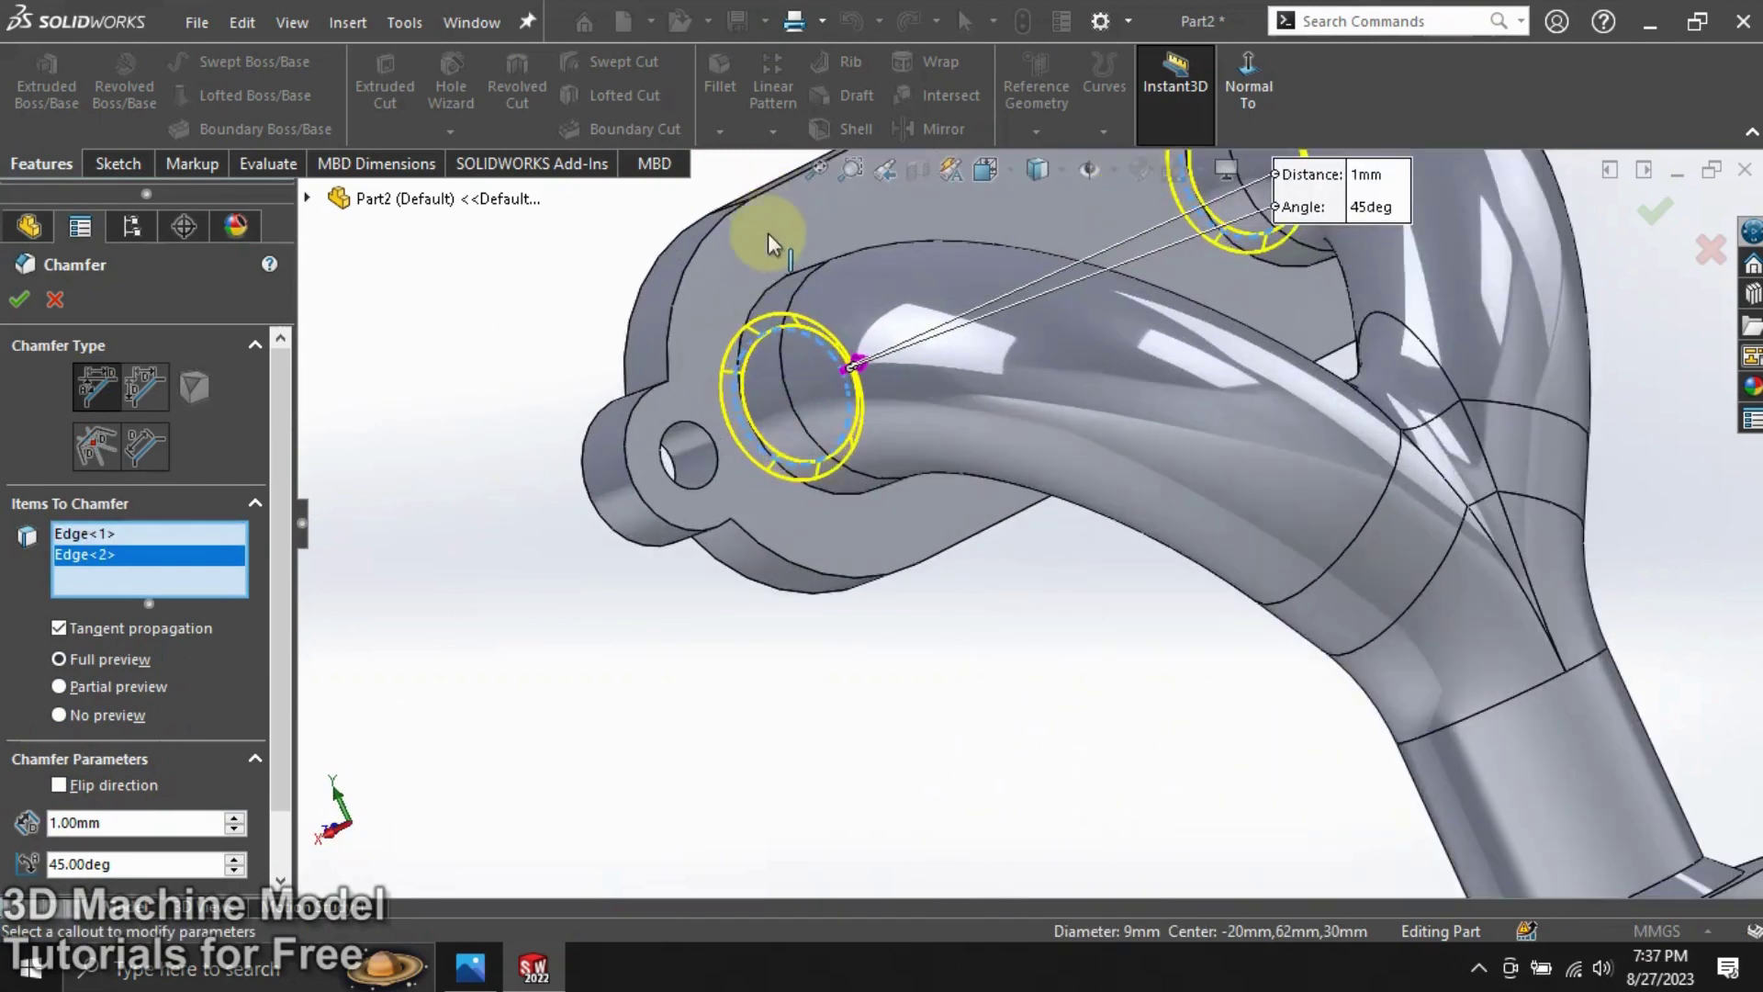
{"action": "left_click", "coordinate": [762, 294]}
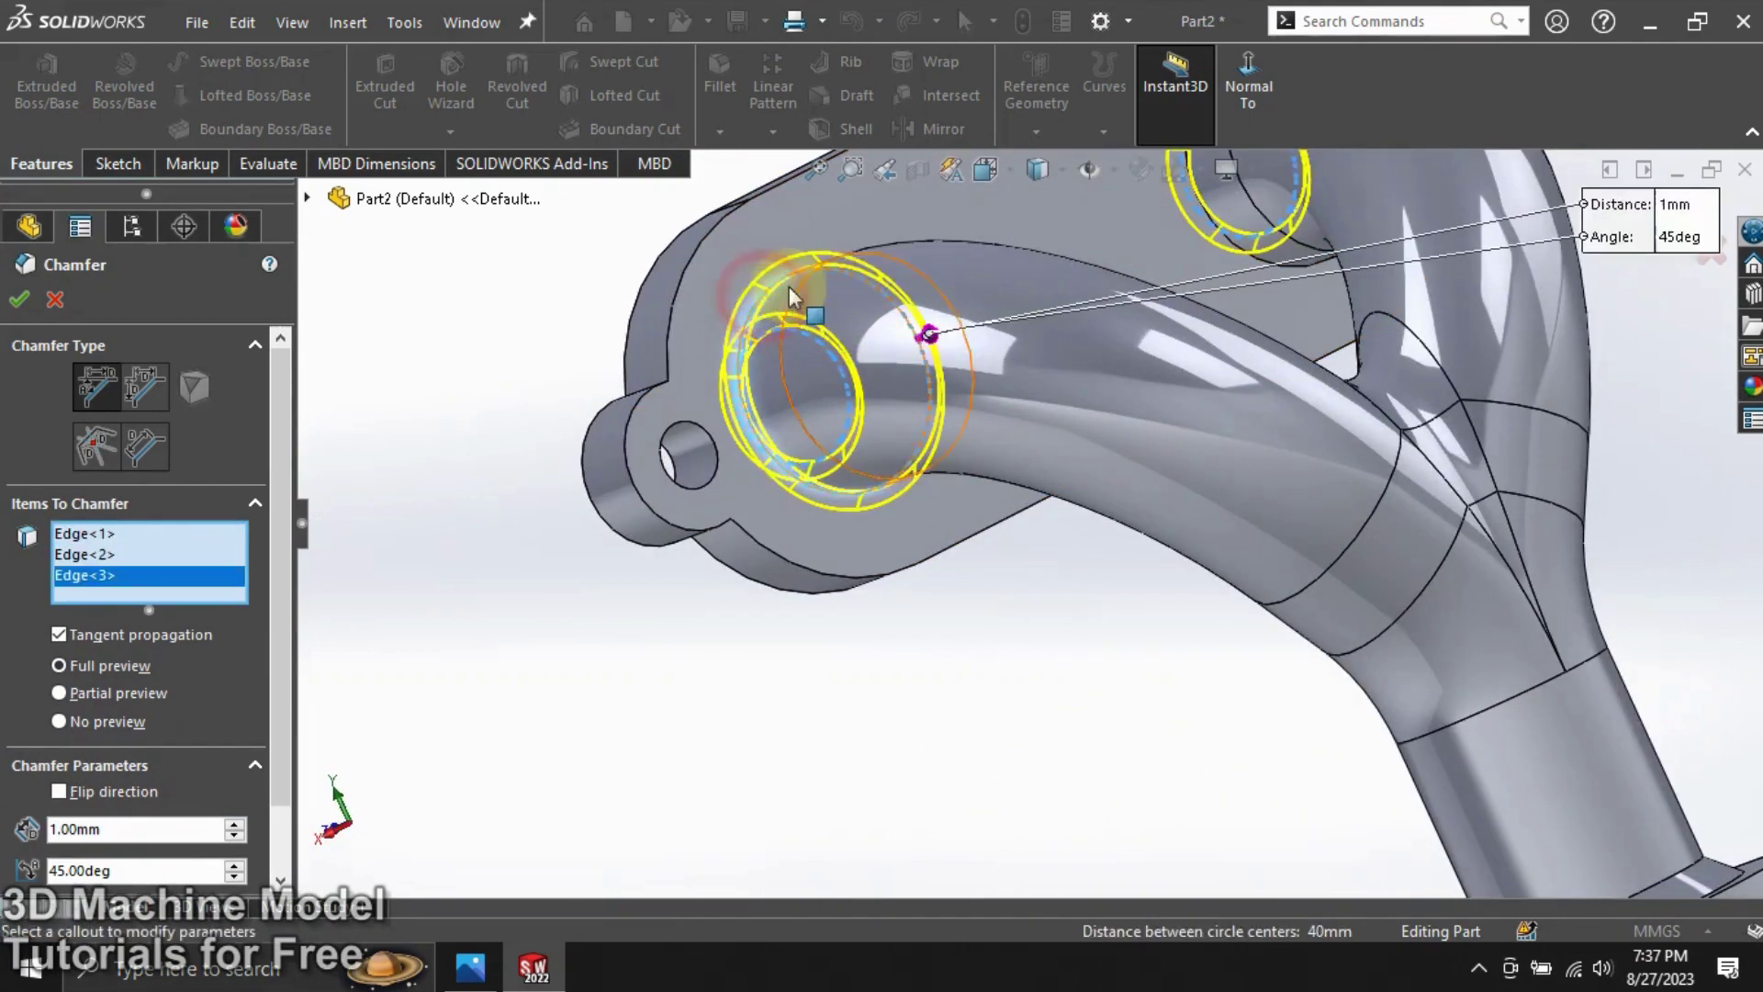
{"action": "middle_click_drag", "start_coordinate": [762, 296], "coordinate": [1189, 202]}
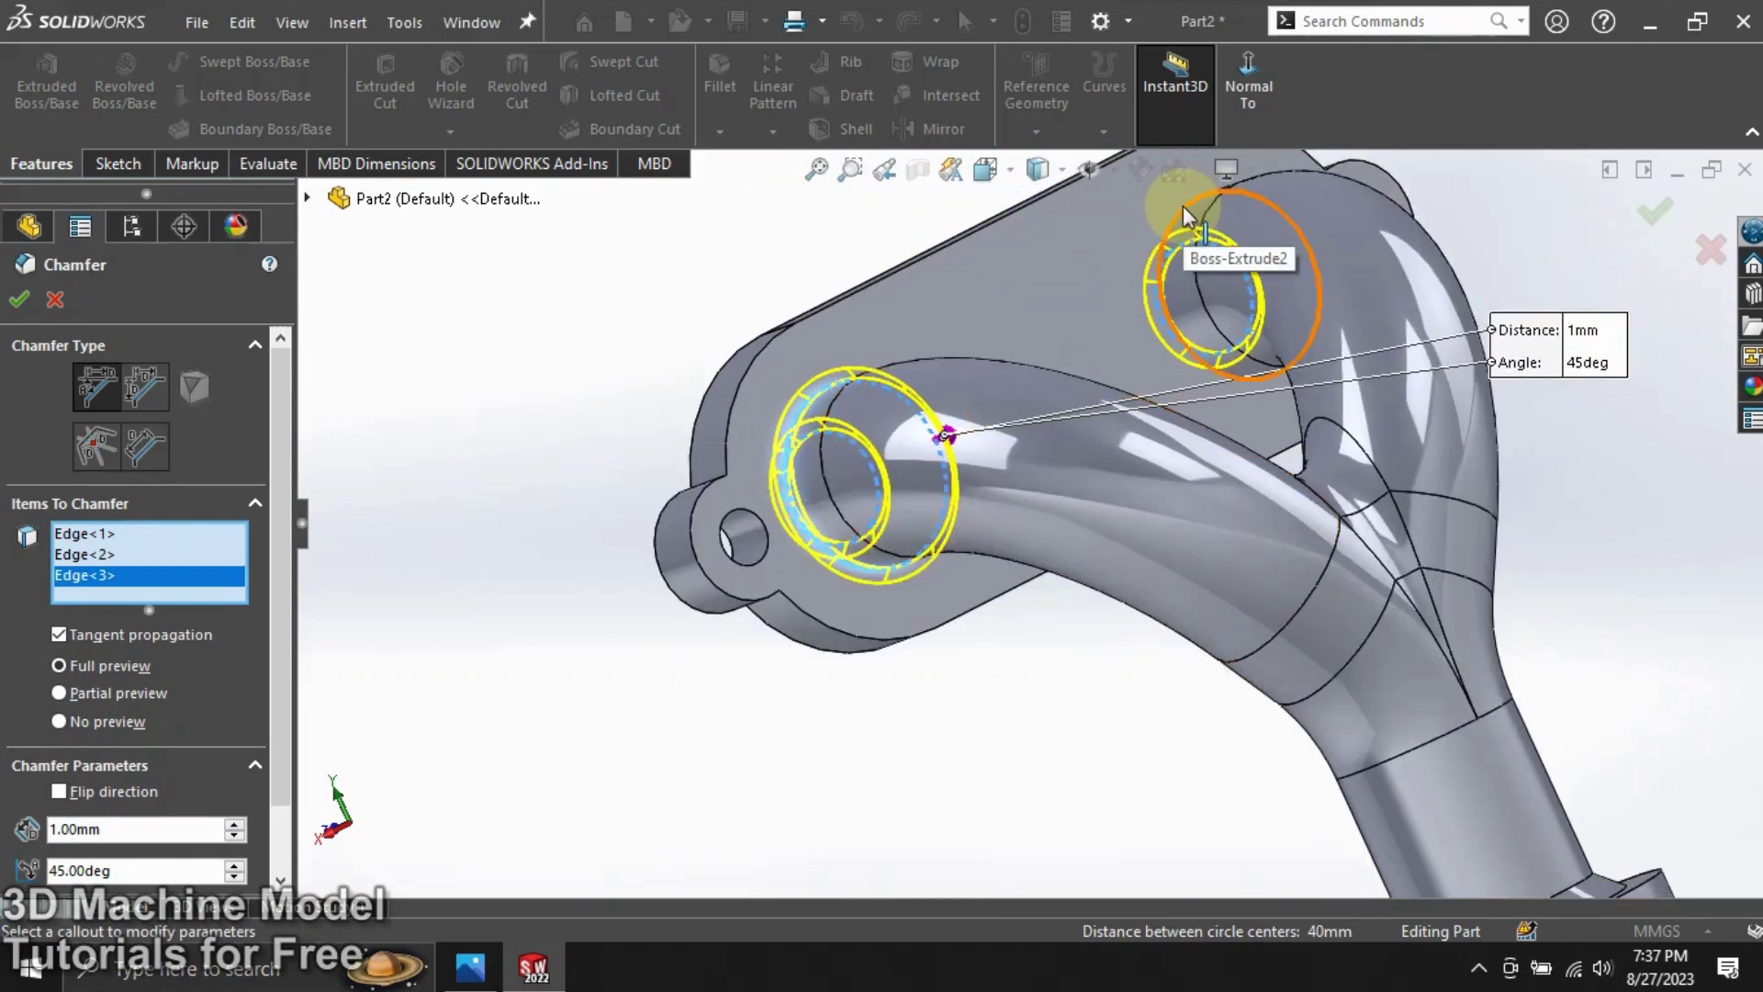
{"action": "left_click", "coordinate": [1183, 206]}
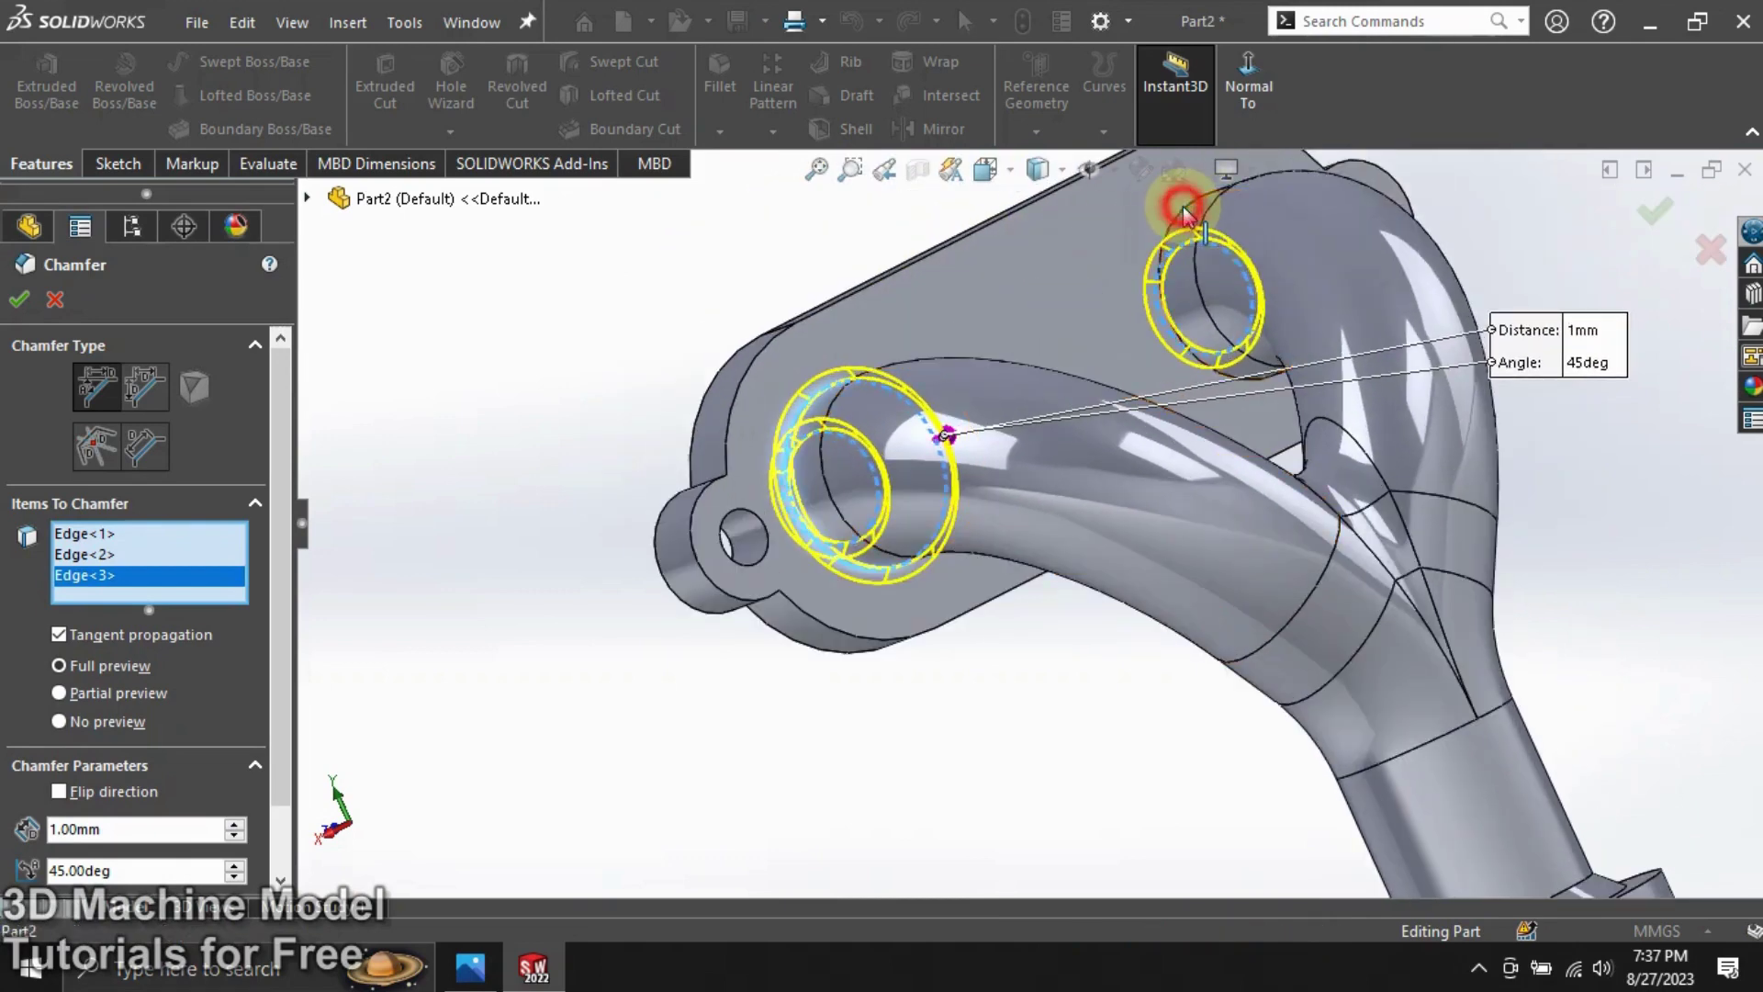
{"action": "left_click", "coordinate": [23, 303]}
{"action": "key", "text": "shift+z"}
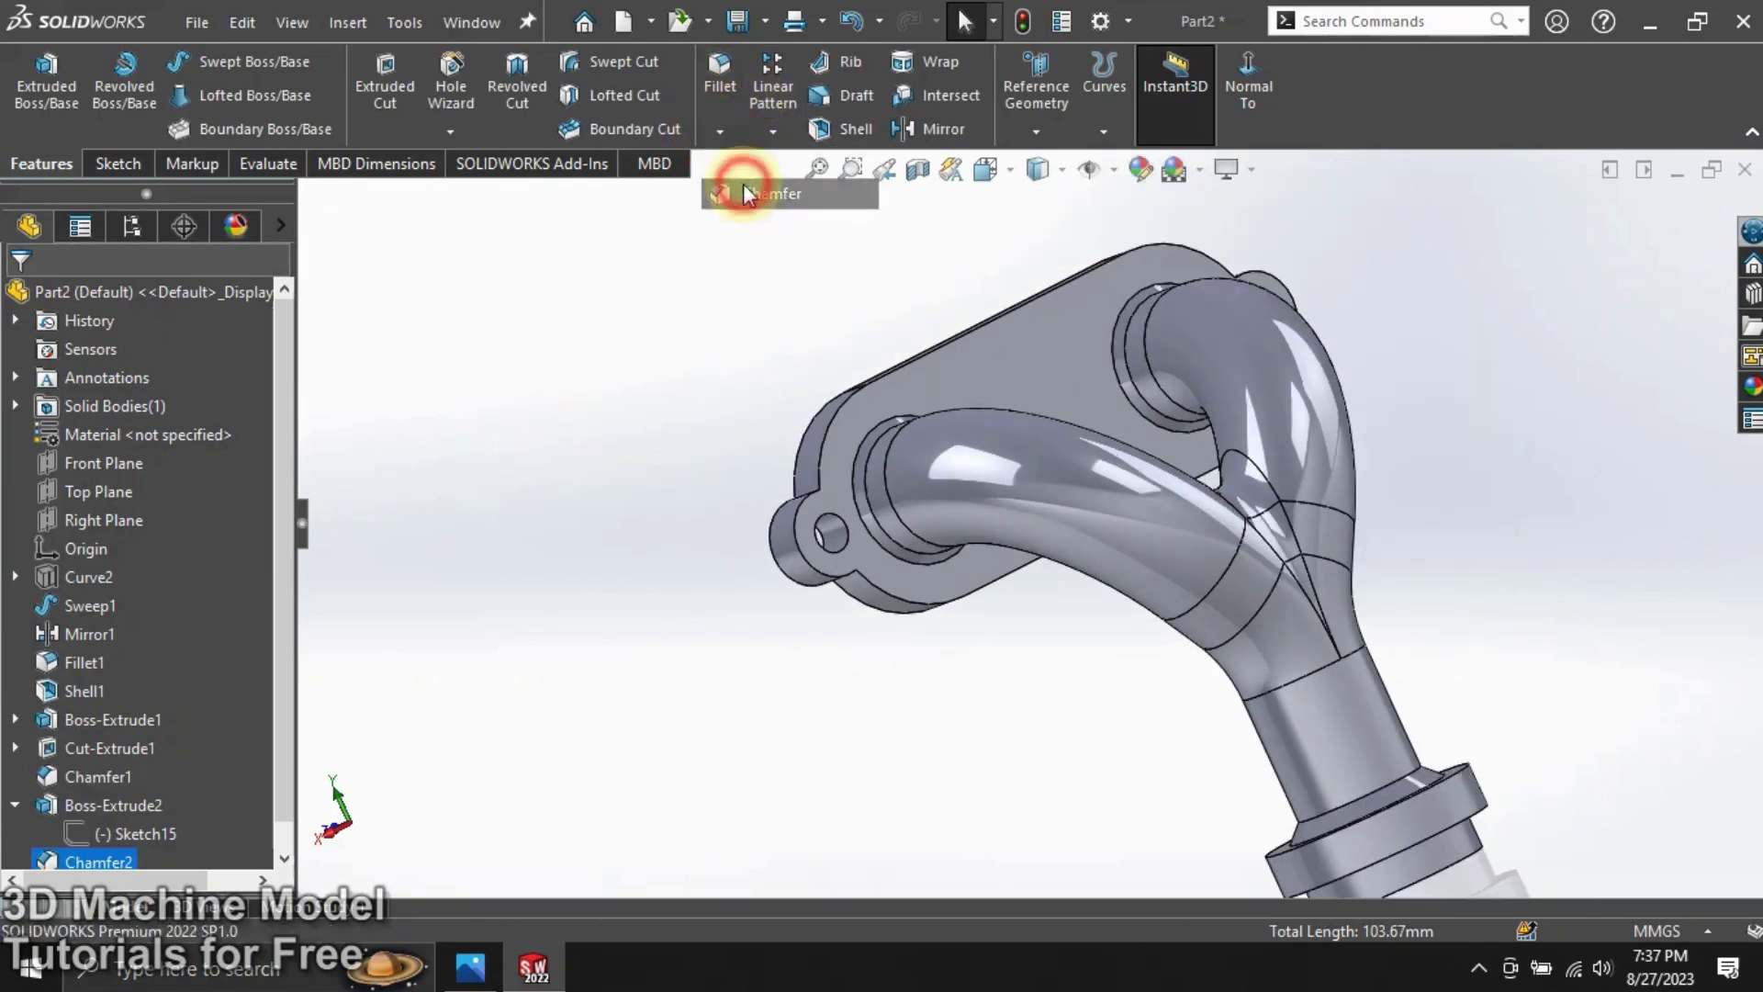
Chamfer the base outlet's inner bore edge 3 mm at 45°.
{"action": "left_click", "coordinate": [742, 188]}
{"action": "mouse_move", "coordinate": [808, 483]}
{"action": "middle_mouse_down"}
{"action": "mouse_move", "coordinate": [945, 618]}
{"action": "mouse_move", "coordinate": [917, 453]}
{"action": "mouse_move", "coordinate": [1169, 637]}
{"action": "mouse_move", "coordinate": [956, 471]}
{"action": "middle_mouse_up"}
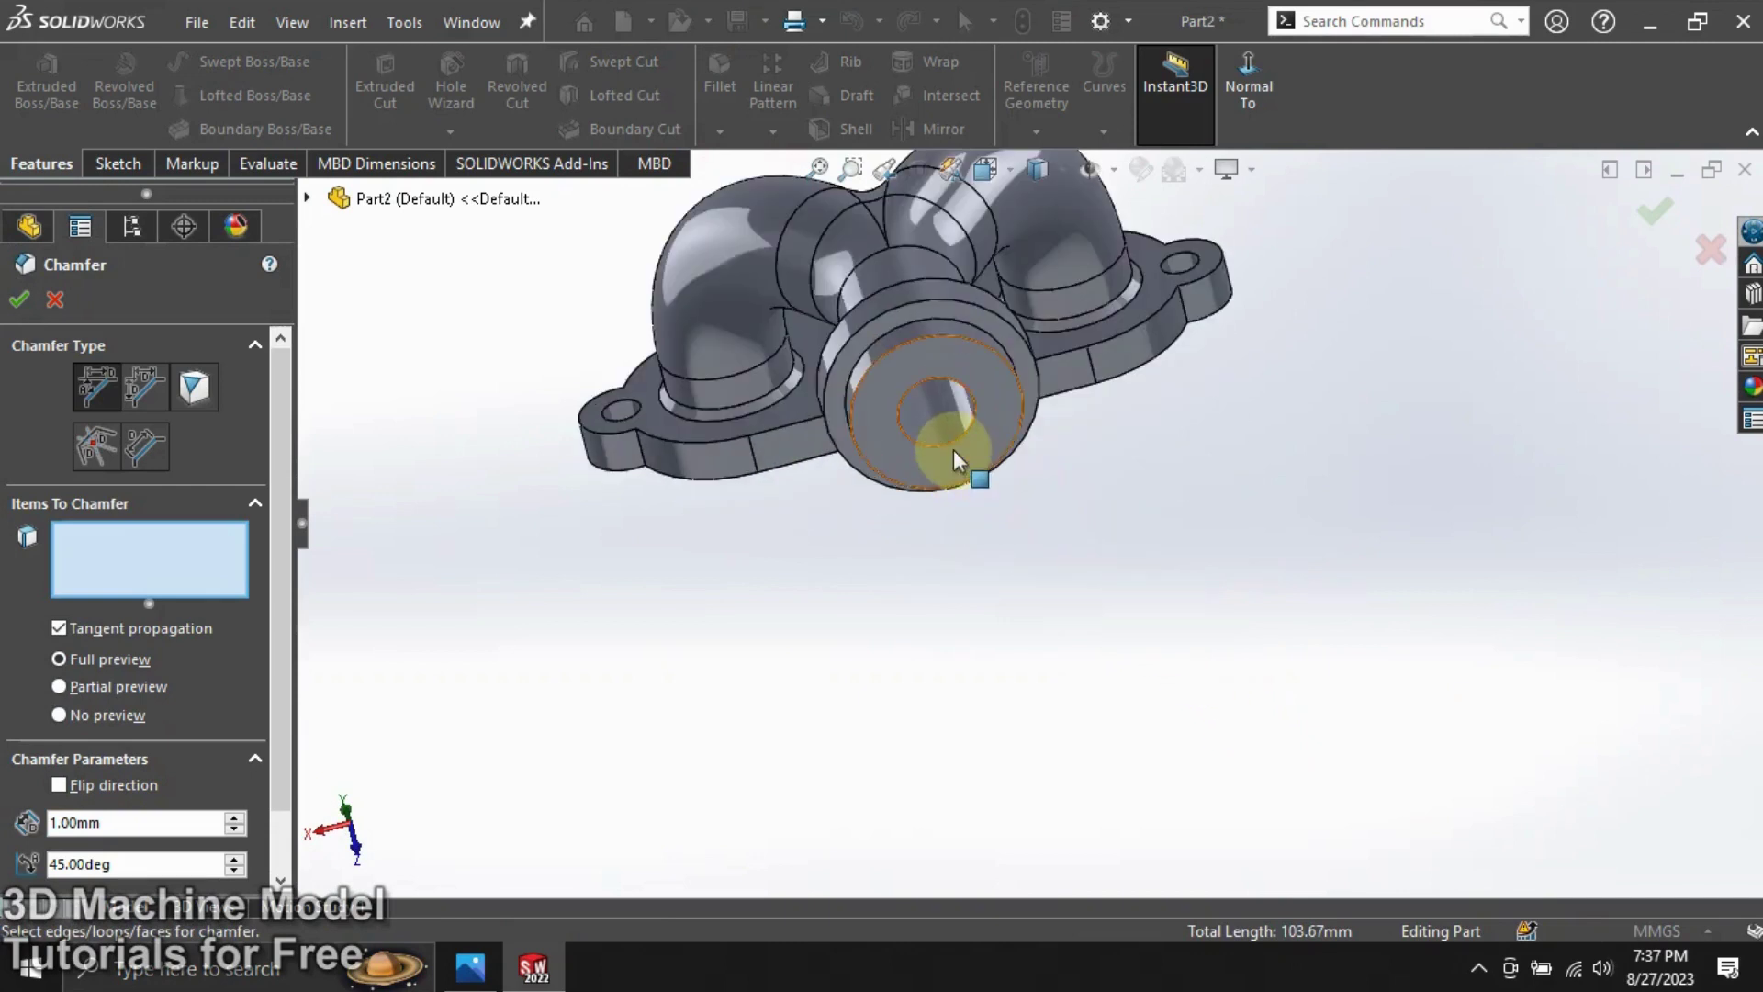
{"action": "left_click", "coordinate": [948, 445]}
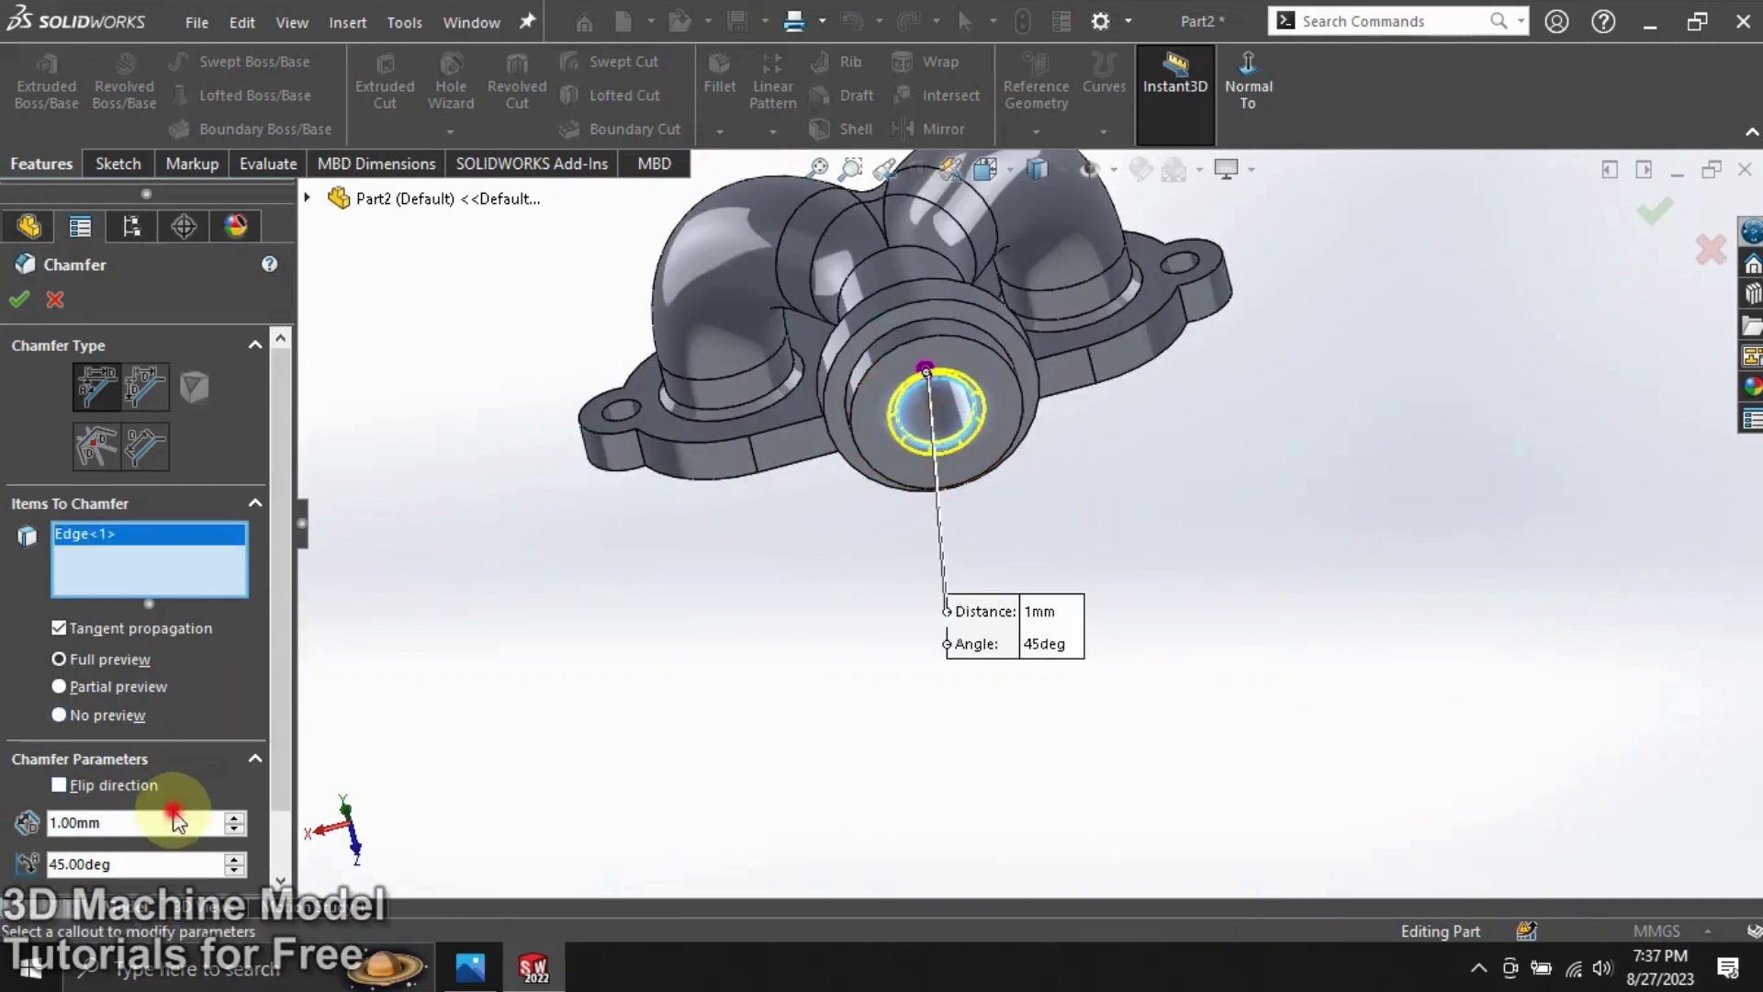
{"action": "type", "text": "3"}
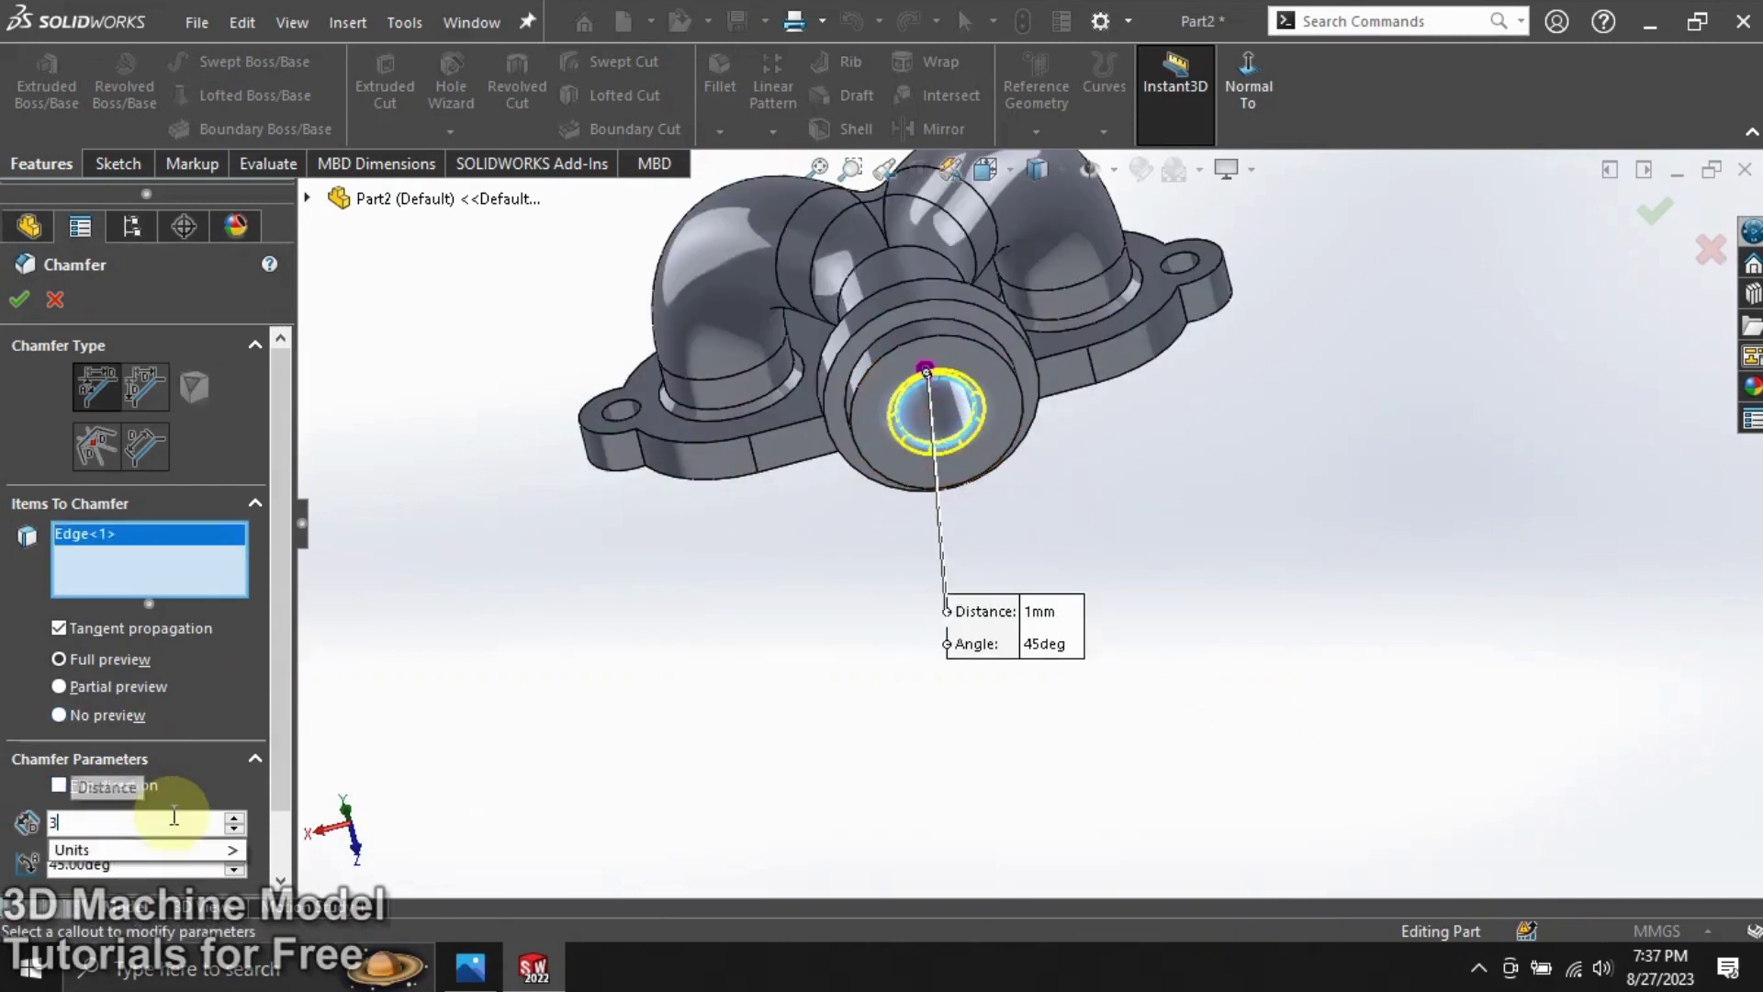
{"action": "key", "text": "Return"}
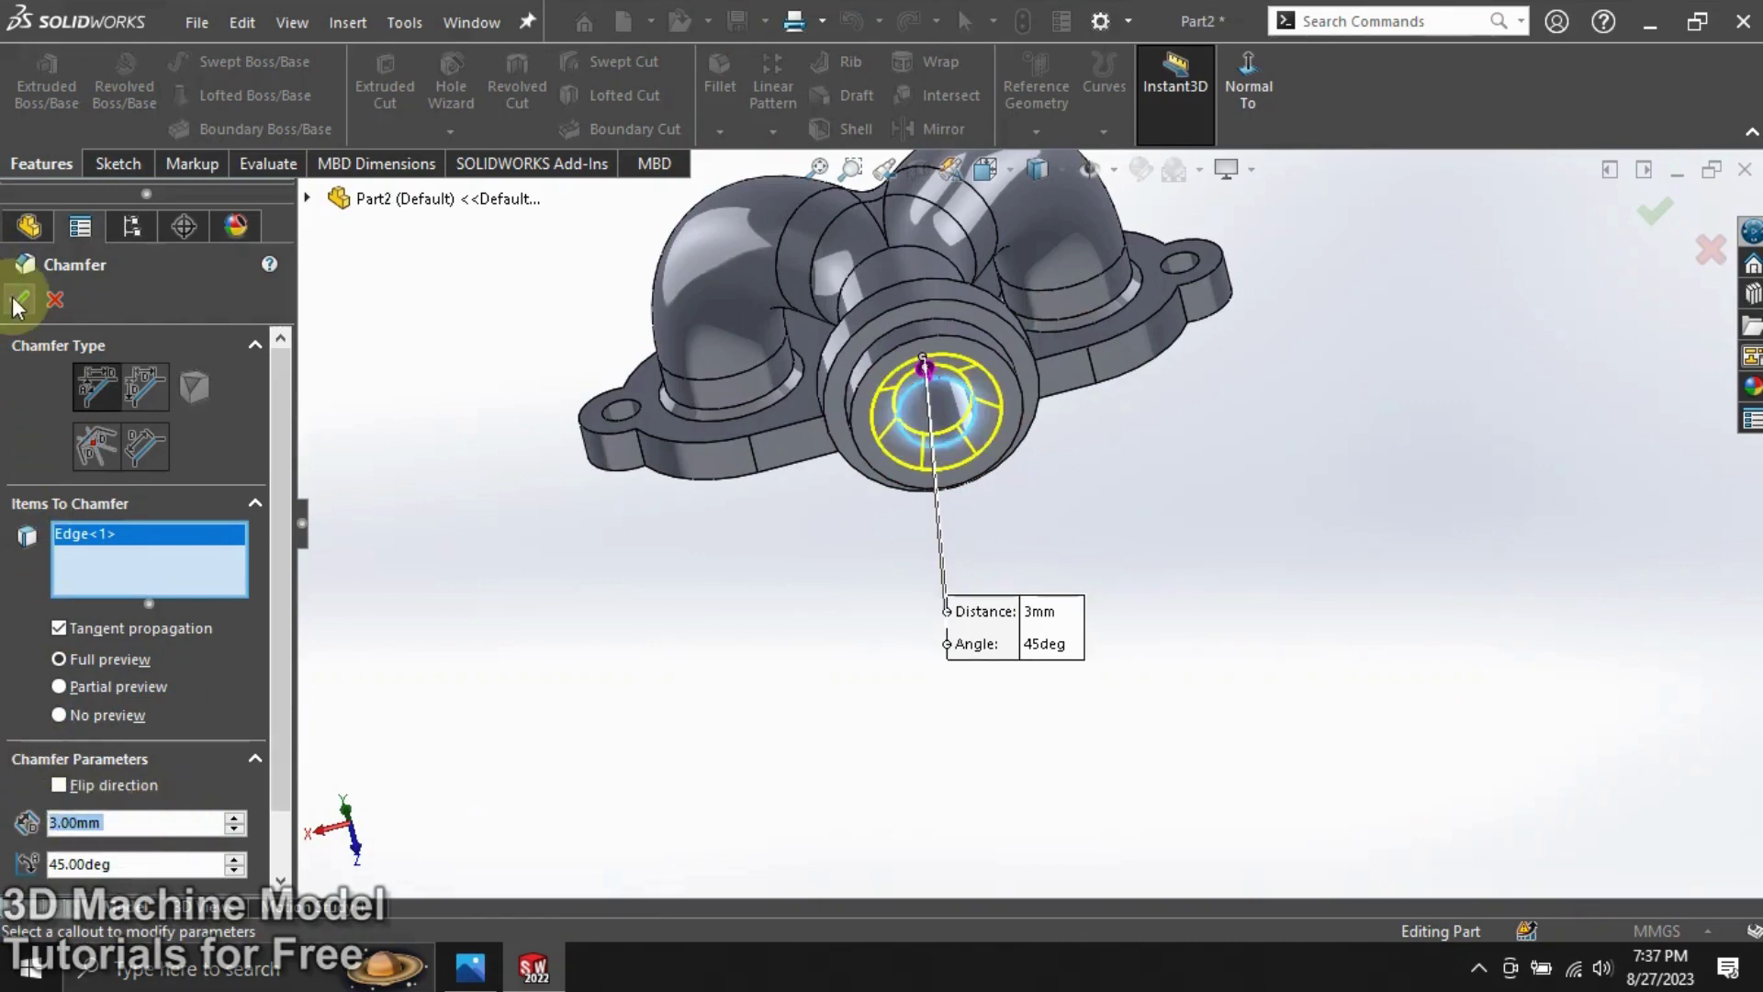
{"action": "left_click", "coordinate": [16, 303]}
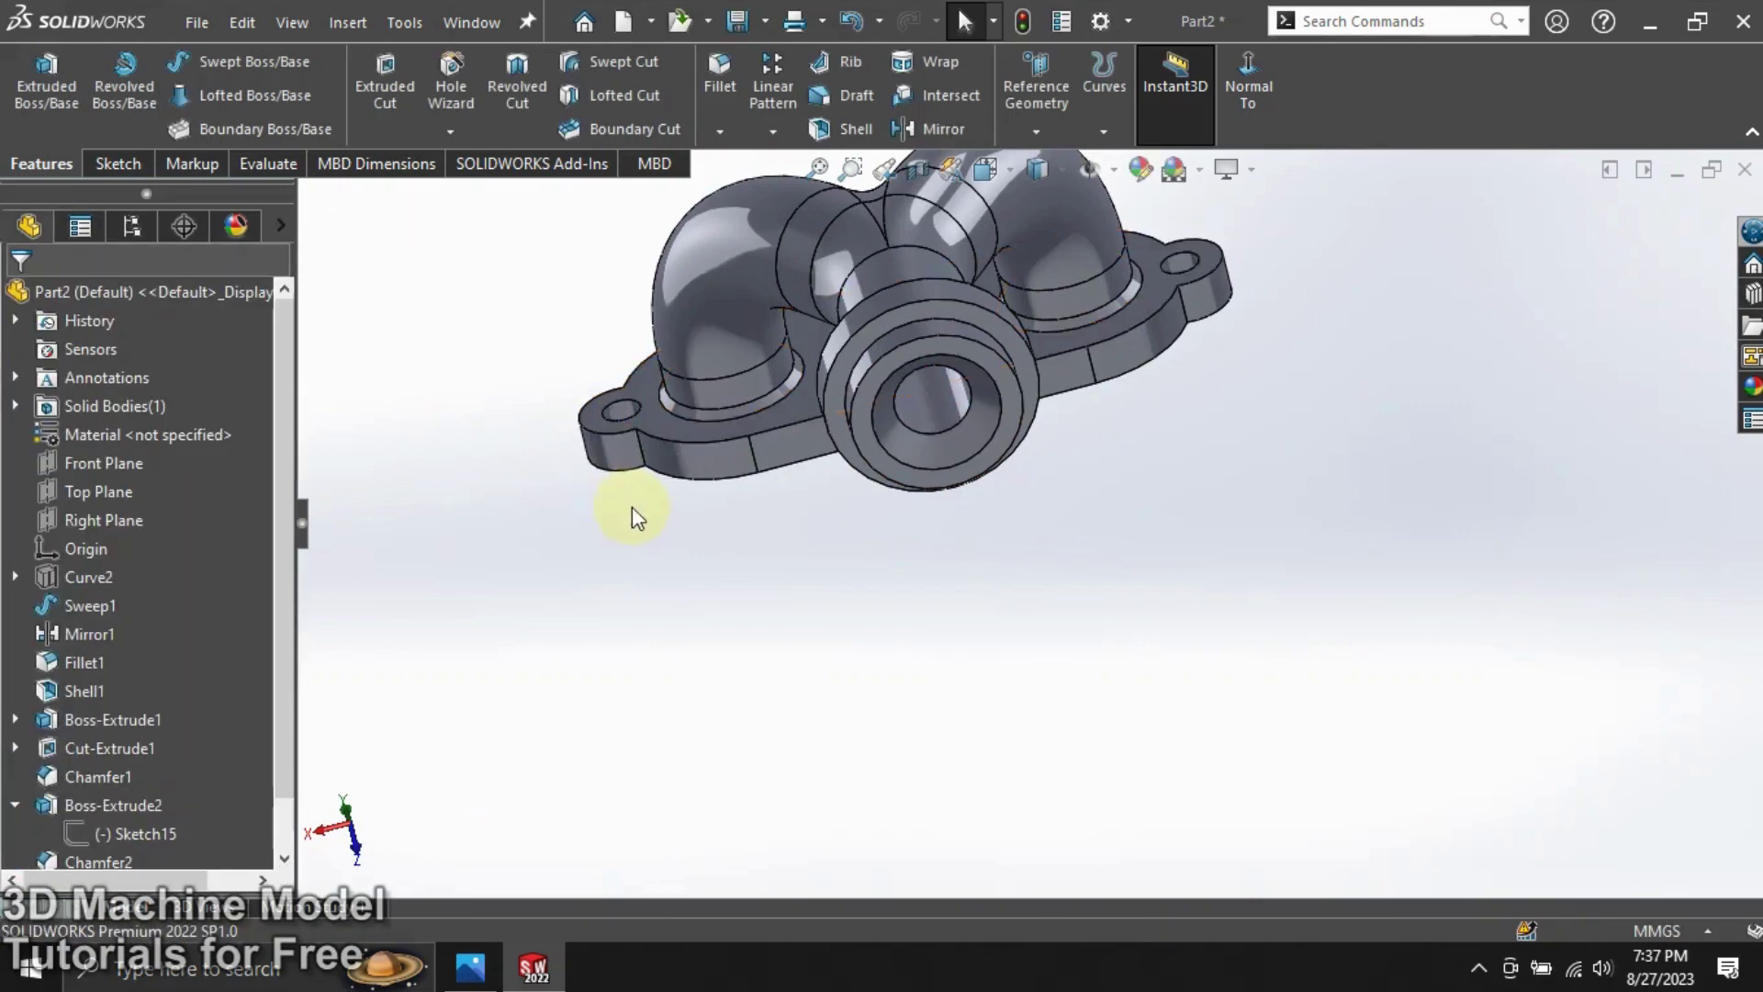
{"action": "middle_click_drag", "start_coordinate": [632, 505], "coordinate": [1080, 439]}
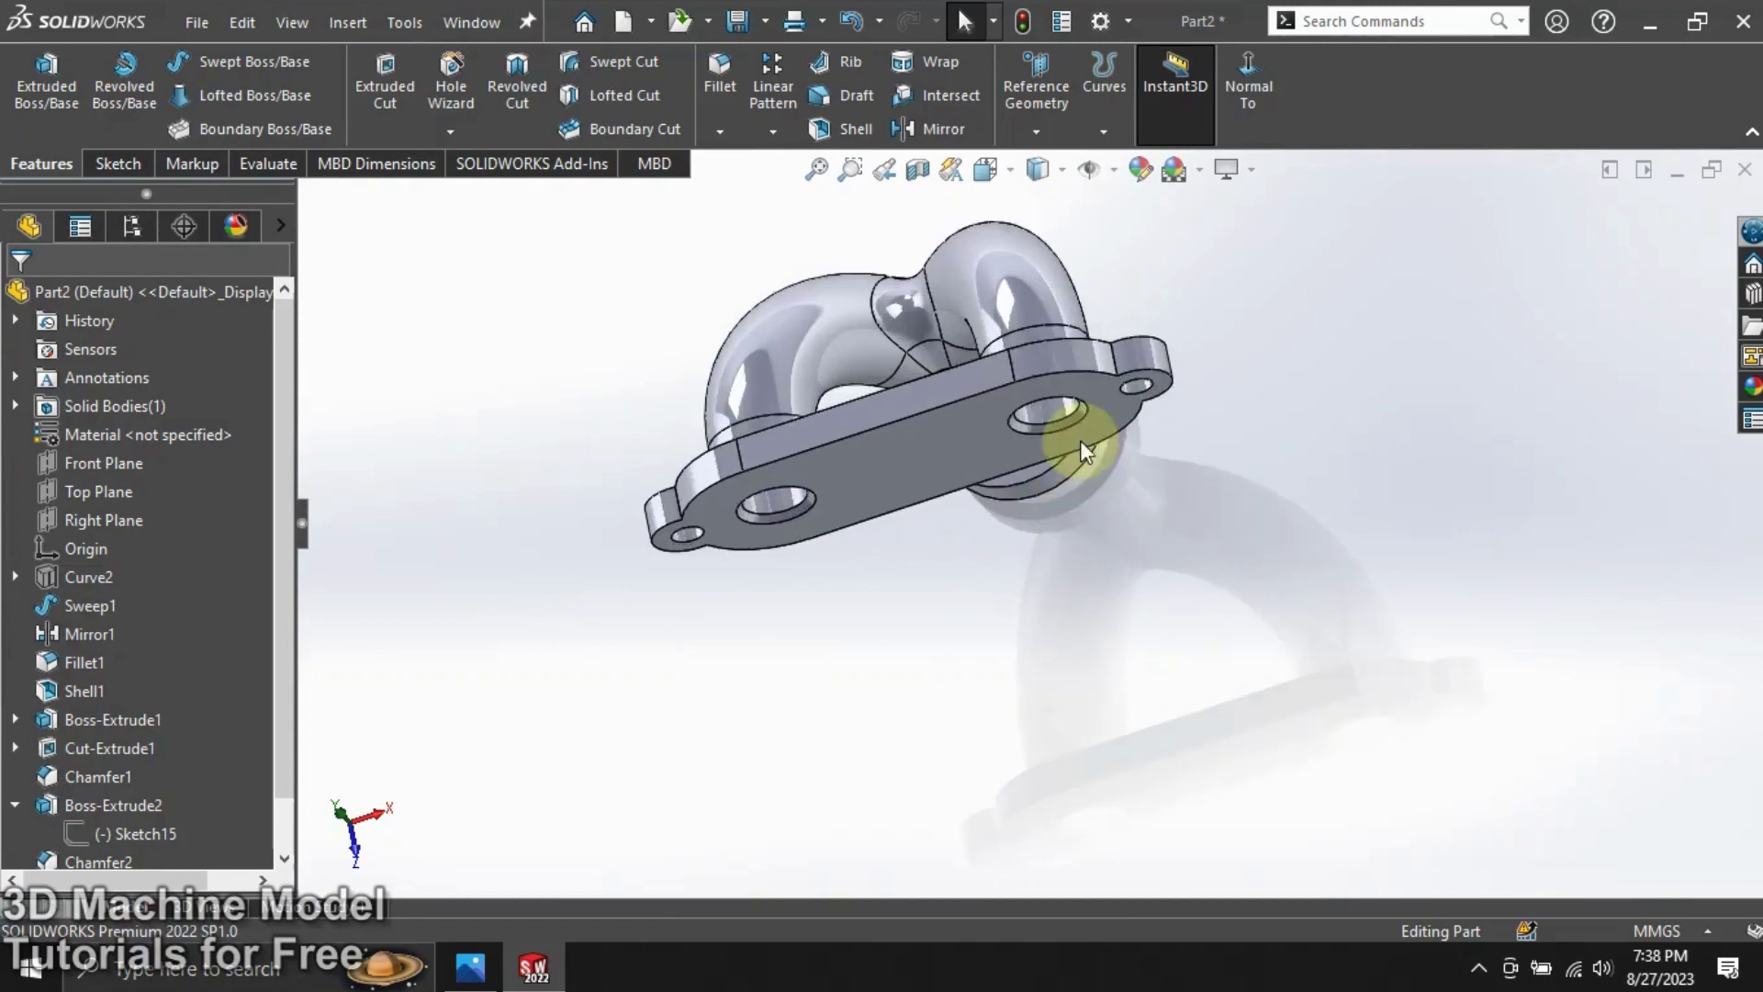
Start a 5 mm fillet on the first two lug-to-flange edges.
{"action": "left_click", "coordinate": [720, 87]}
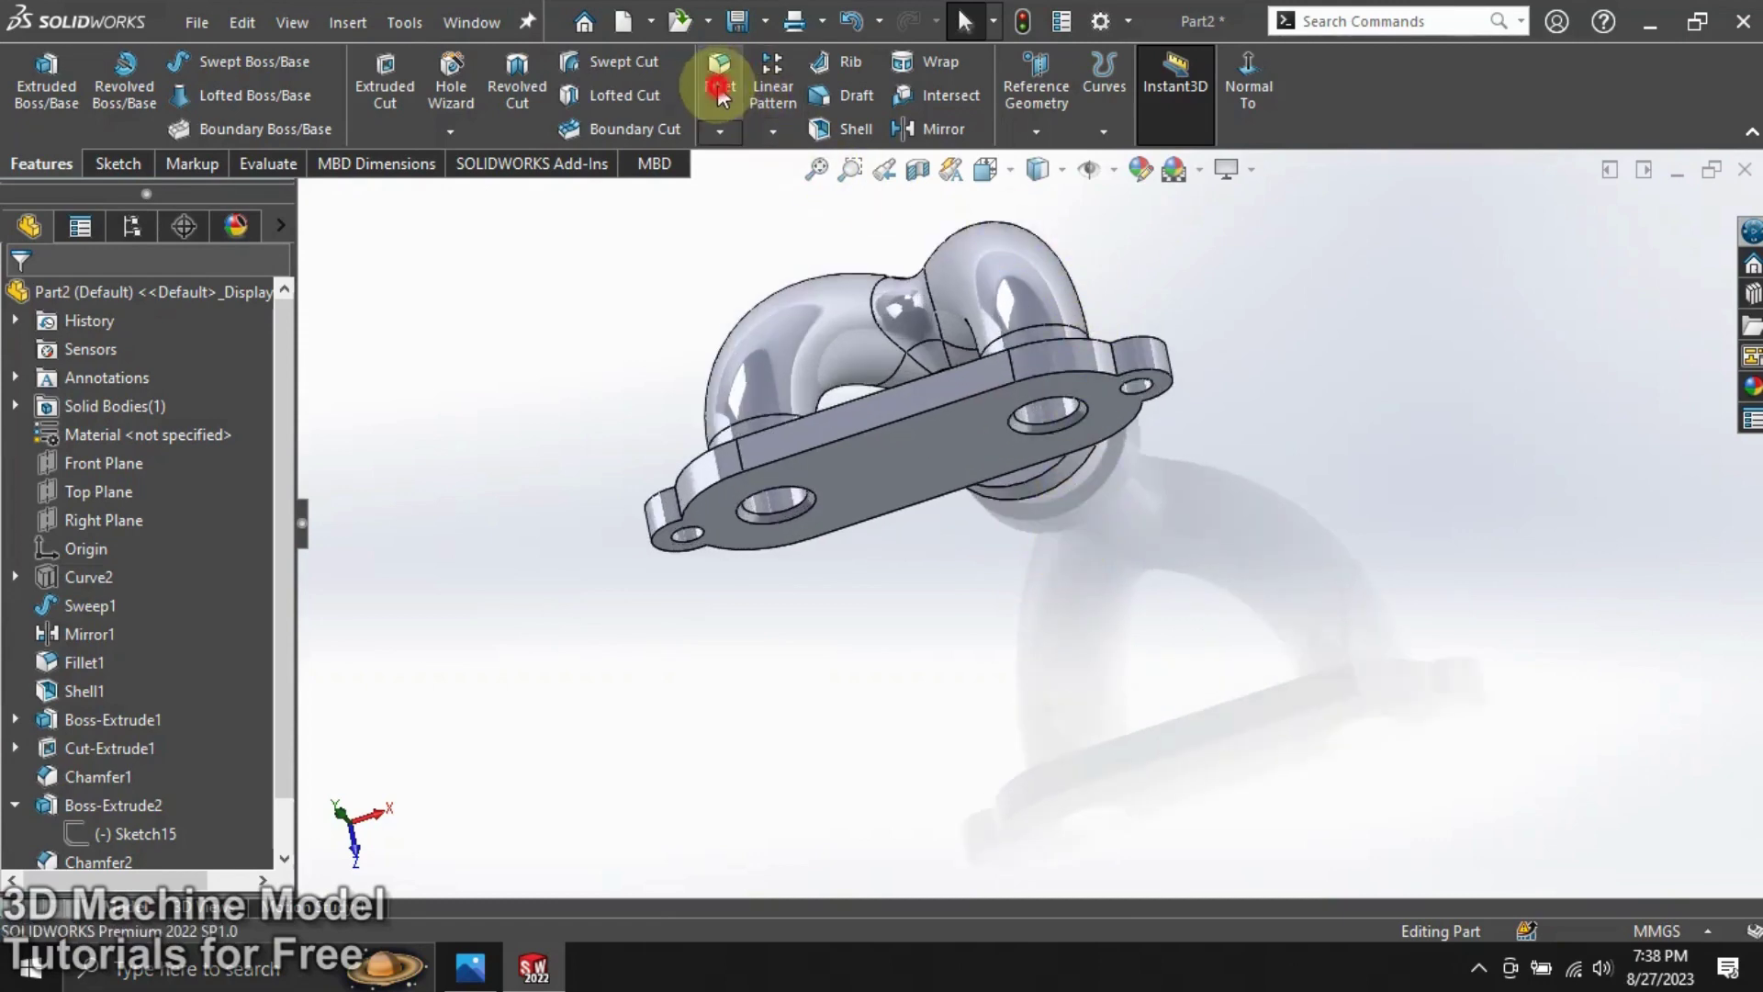
{"action": "left_click", "coordinate": [1111, 358]}
{"action": "mouse_move", "coordinate": [1169, 460]}
{"action": "middle_mouse_down"}
{"action": "mouse_move", "coordinate": [1112, 432]}
{"action": "mouse_move", "coordinate": [1107, 397]}
{"action": "mouse_move", "coordinate": [1030, 384]}
{"action": "mouse_move", "coordinate": [1128, 526]}
{"action": "middle_mouse_up"}
{"action": "scroll", "coordinate": [1029, 376], "scroll_direction": "up", "scroll_amount": 2}
{"action": "left_click", "coordinate": [972, 387]}
Add the remaining two lug edges and apply the 5 mm fillet.
{"action": "scroll", "coordinate": [1127, 526], "scroll_direction": "up", "scroll_amount": 2}
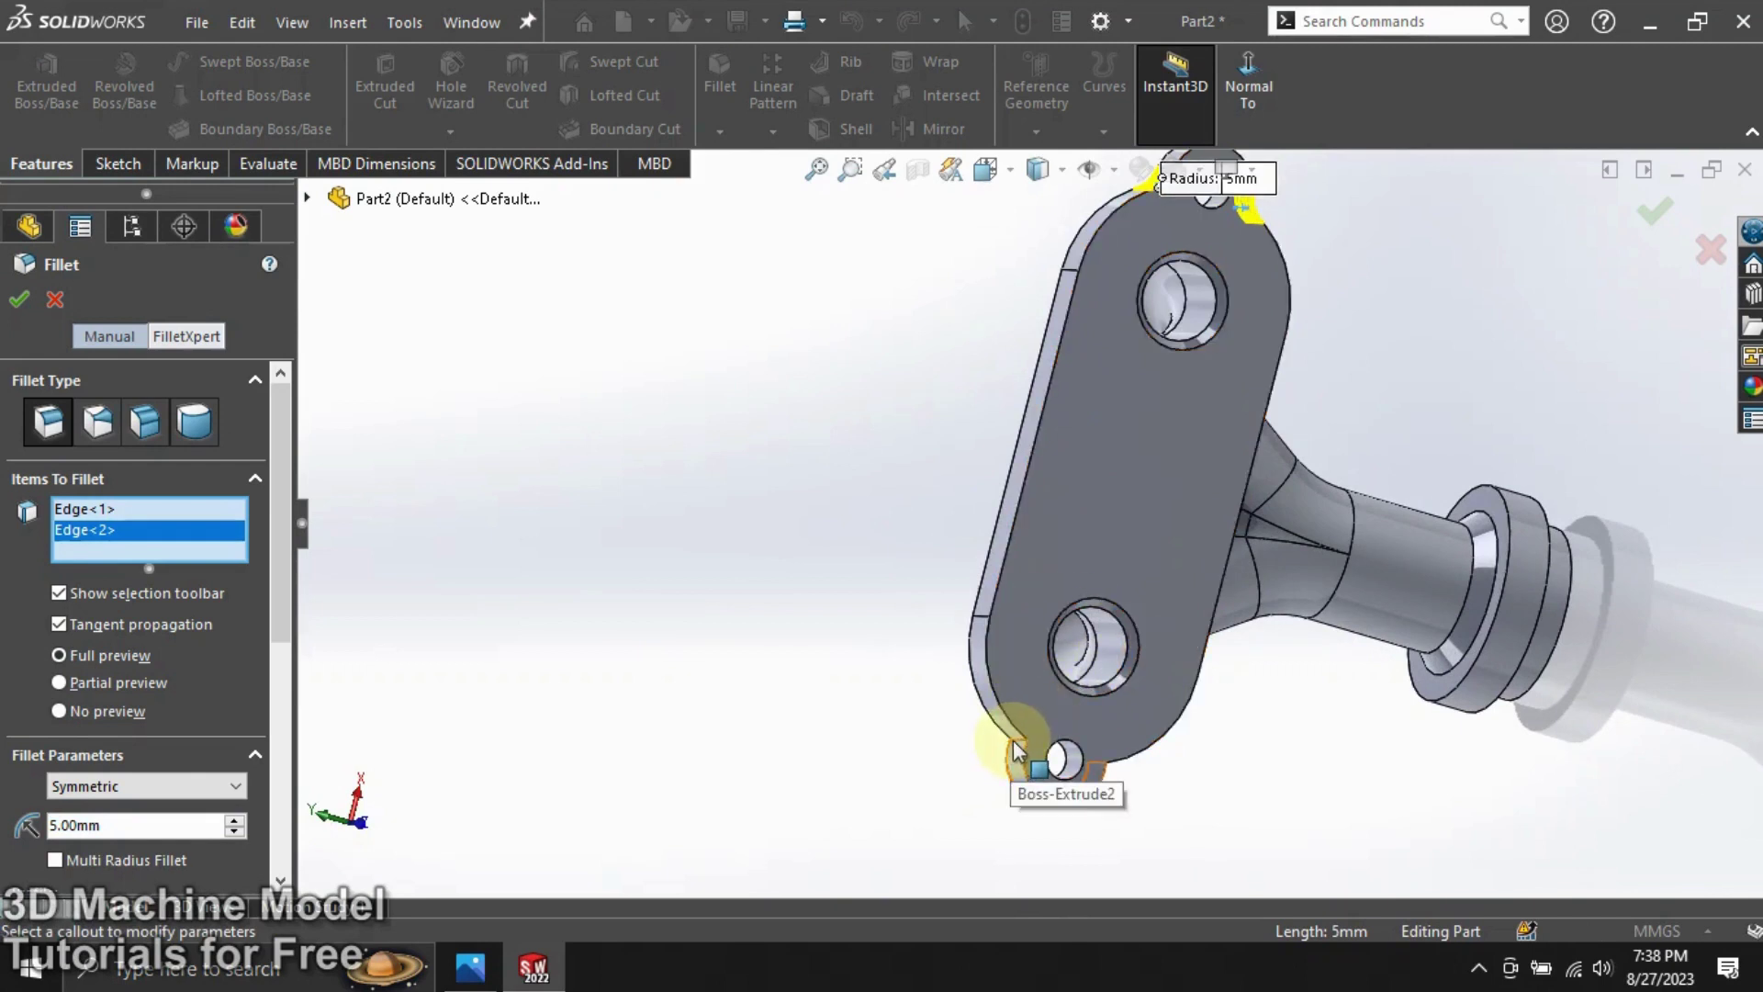
{"action": "scroll", "coordinate": [1018, 749], "scroll_direction": "up", "scroll_amount": 2}
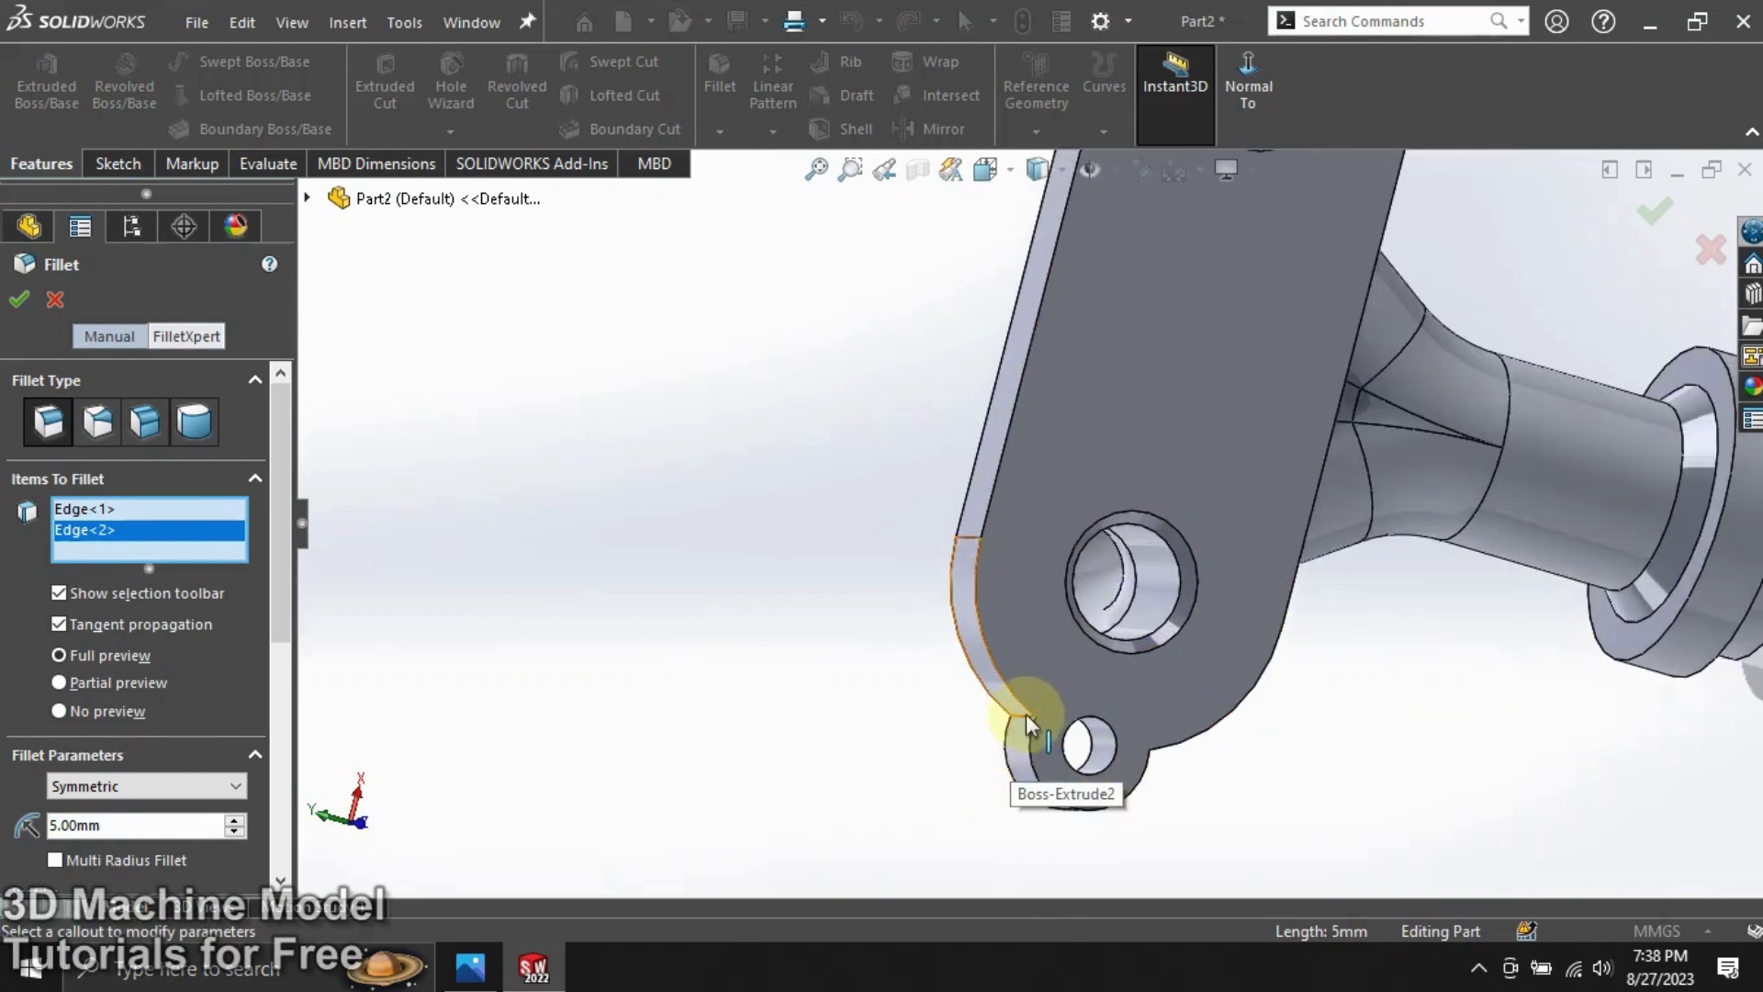
{"action": "left_click", "coordinate": [1022, 729]}
{"action": "middle_click_drag", "start_coordinate": [1020, 721], "coordinate": [1105, 738]}
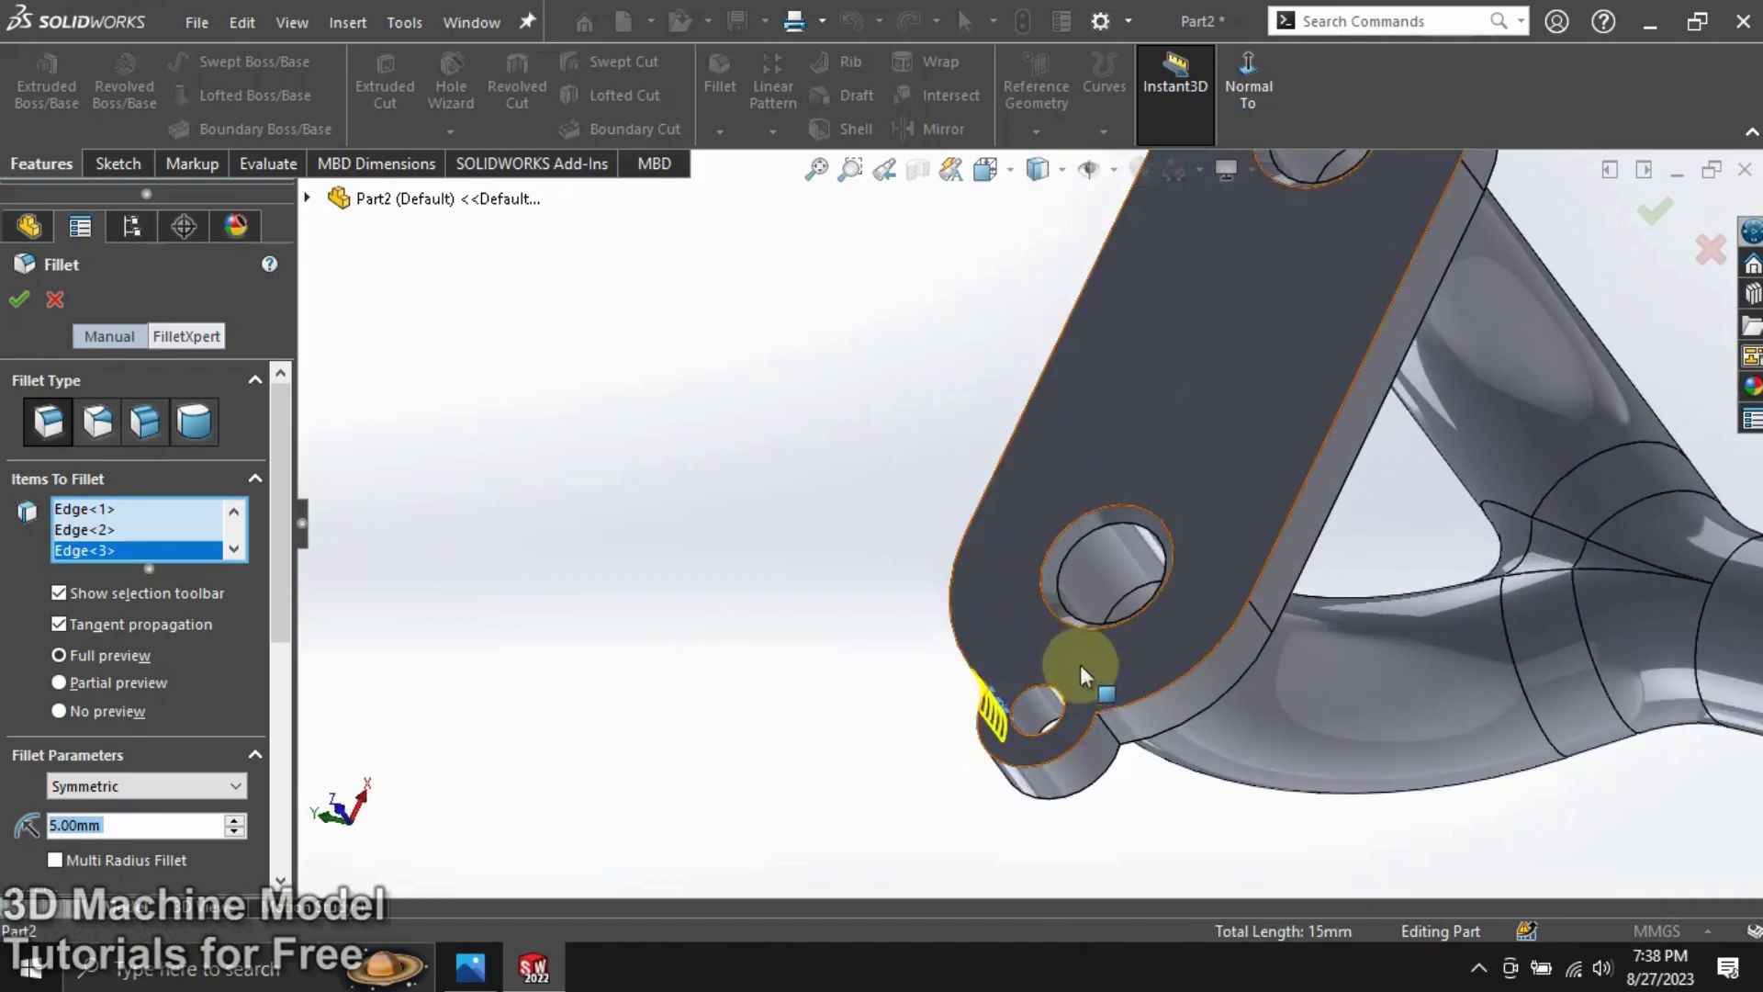
{"action": "left_click", "coordinate": [1106, 730]}
{"action": "middle_click_drag", "start_coordinate": [873, 728], "coordinate": [864, 735]}
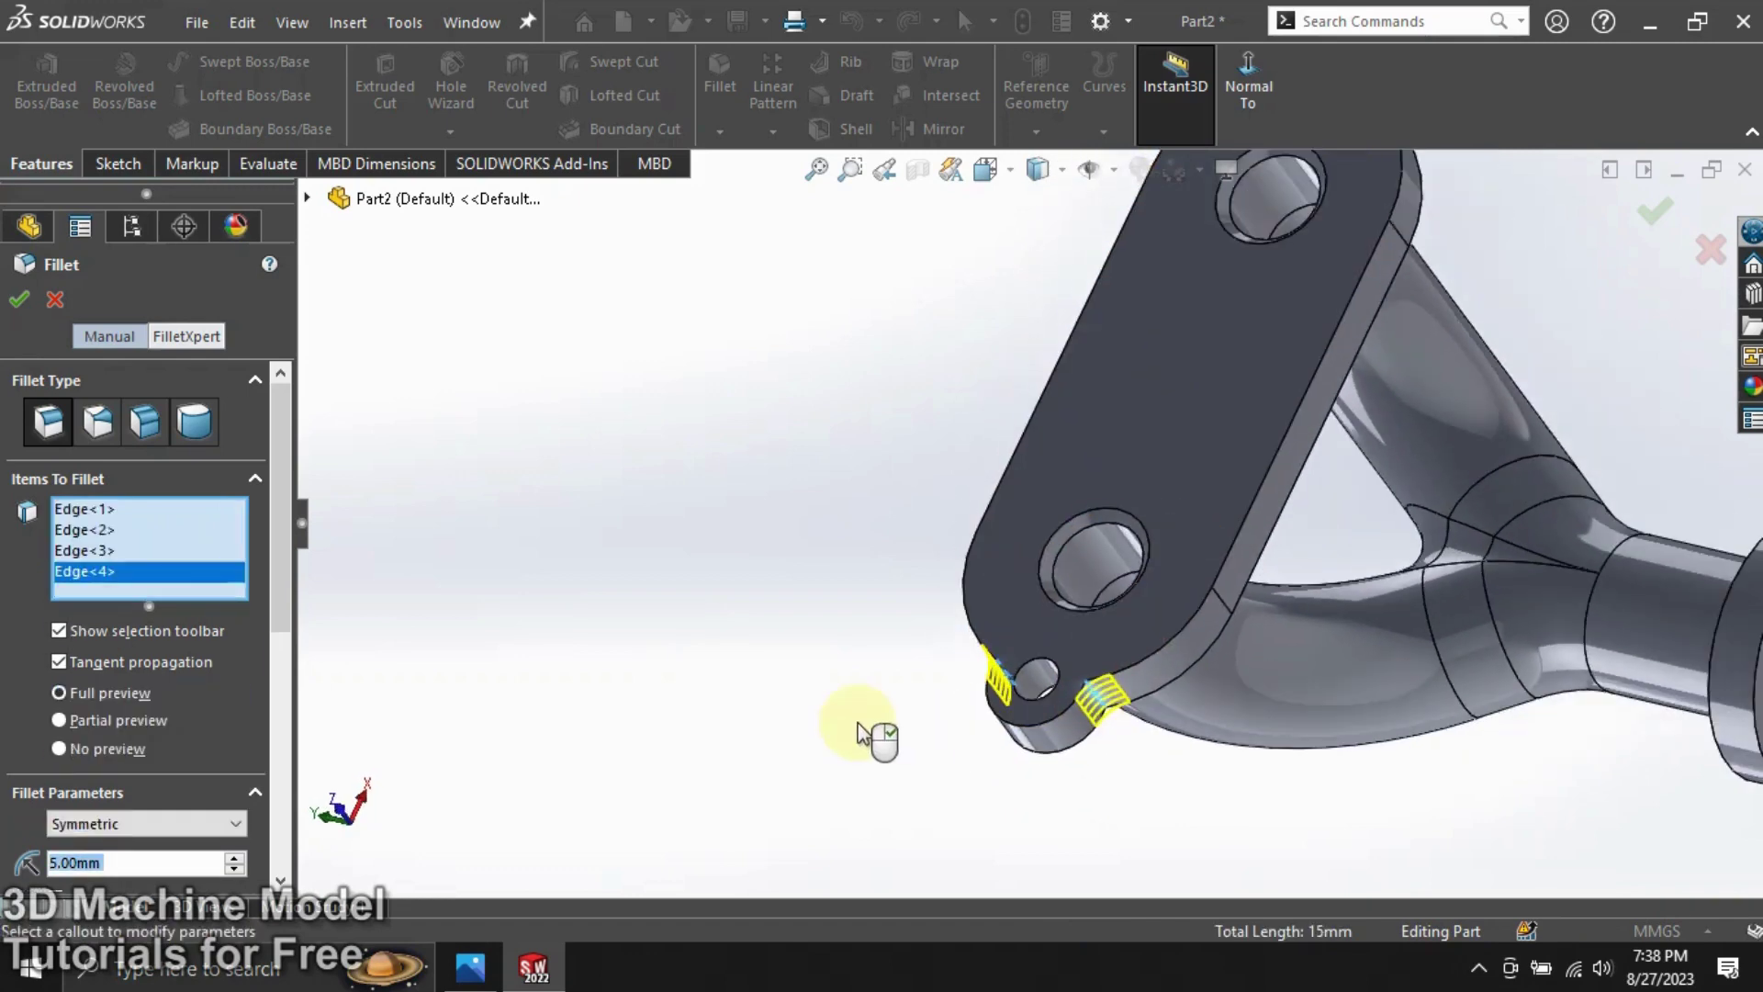
{"action": "left_click", "coordinate": [27, 303]}
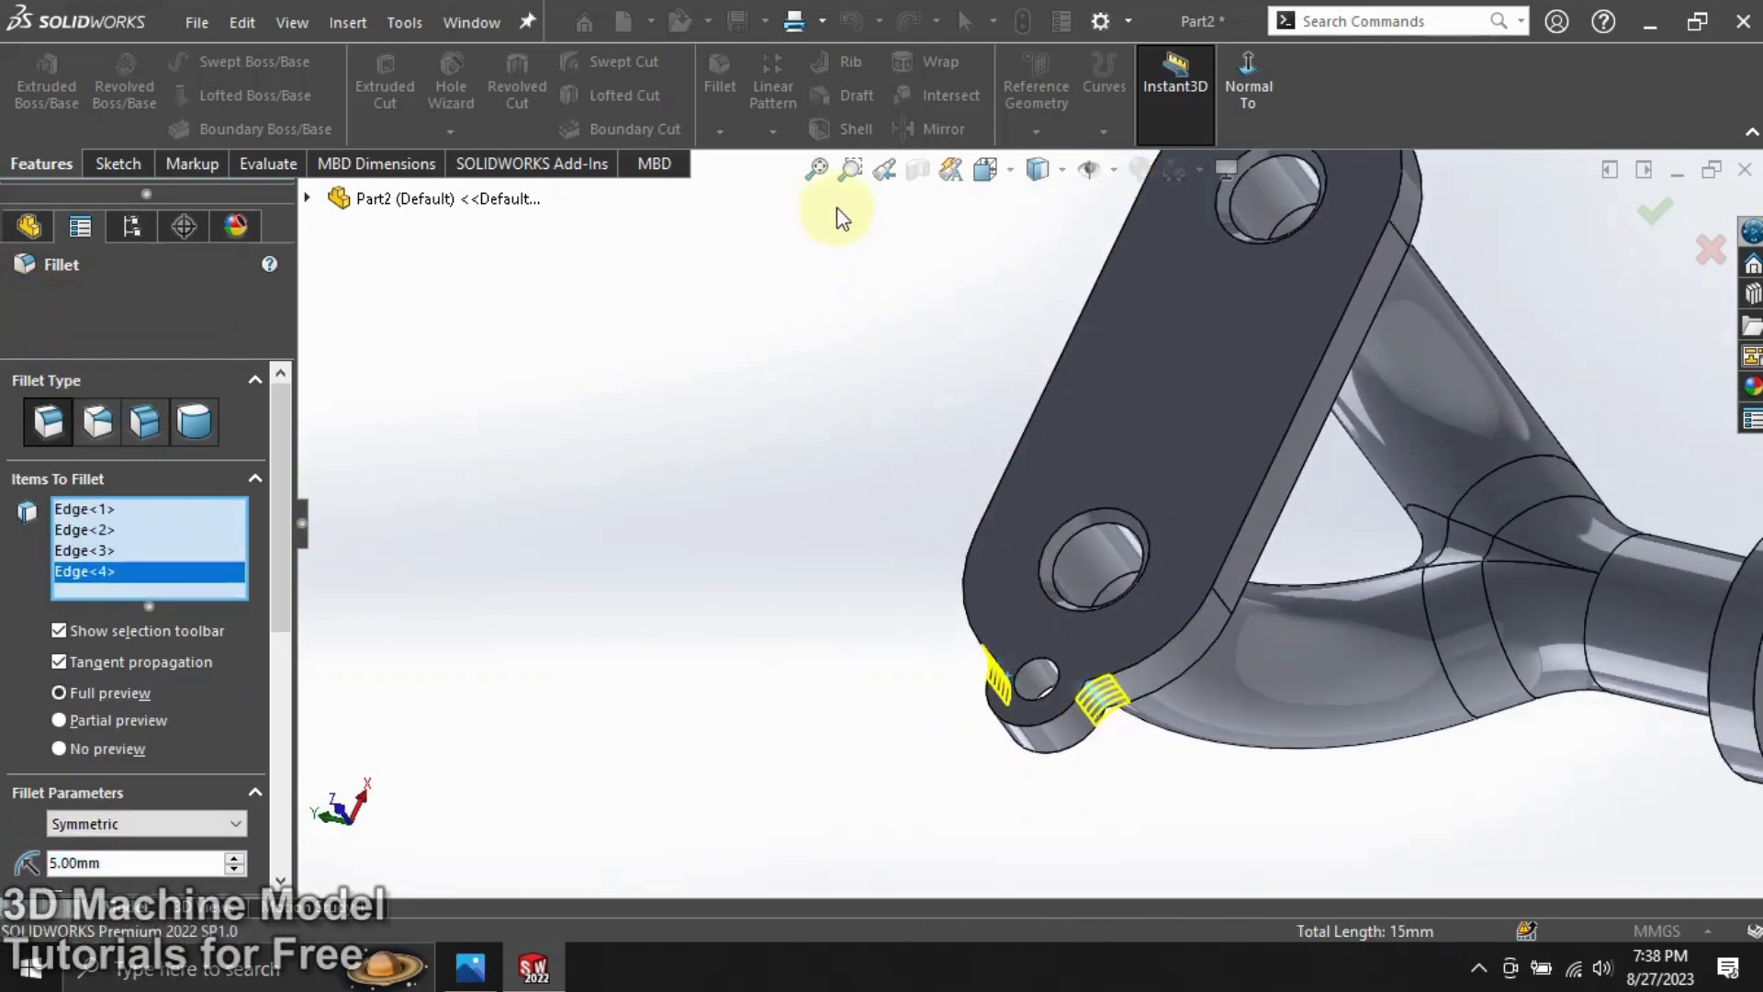
{"action": "left_click", "coordinate": [816, 168]}
{"action": "mouse_move", "coordinate": [849, 263]}
{"action": "middle_mouse_down"}
{"action": "mouse_move", "coordinate": [880, 576]}
{"action": "mouse_move", "coordinate": [905, 649]}
{"action": "mouse_move", "coordinate": [949, 582]}
{"action": "mouse_move", "coordinate": [905, 523]}
{"action": "mouse_move", "coordinate": [1011, 515]}
{"action": "mouse_move", "coordinate": [1178, 418]}
{"action": "middle_mouse_up"}
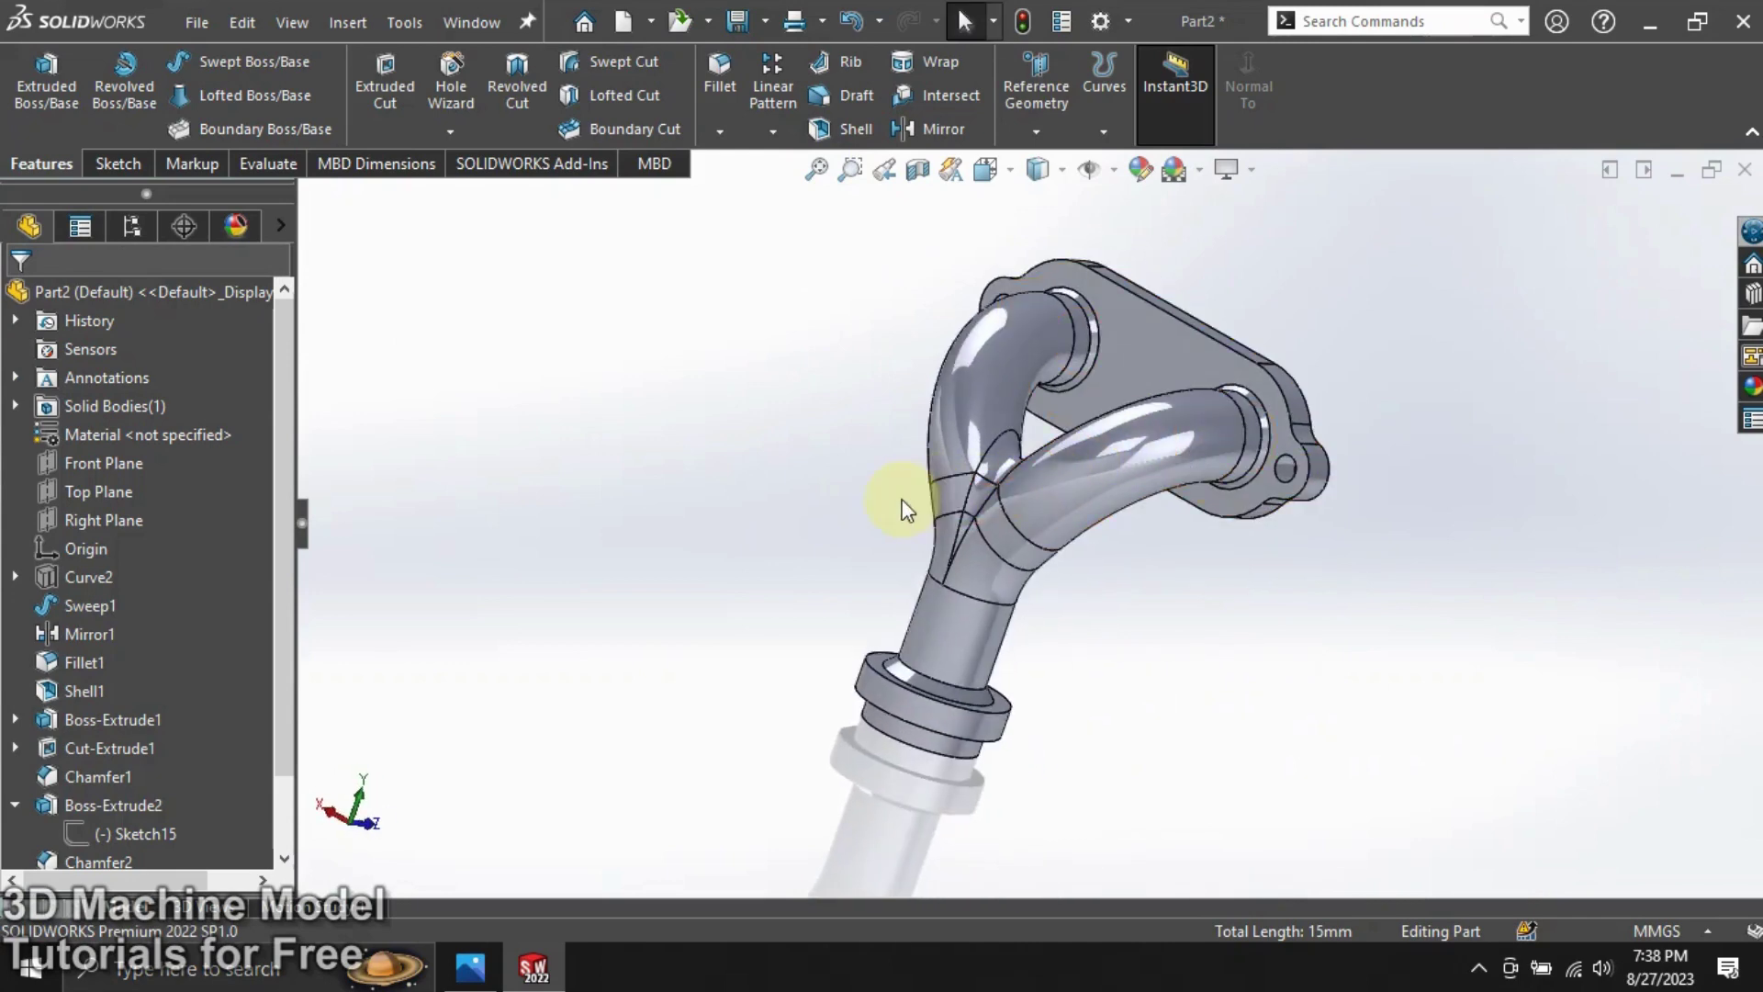
{"action": "mouse_move", "coordinate": [913, 510]}
{"action": "middle_mouse_down"}
{"action": "mouse_move", "coordinate": [661, 472]}
{"action": "mouse_move", "coordinate": [691, 710]}
{"action": "mouse_move", "coordinate": [598, 516]}
{"action": "mouse_move", "coordinate": [960, 763]}
{"action": "mouse_move", "coordinate": [887, 623]}
{"action": "mouse_move", "coordinate": [968, 795]}
{"action": "mouse_move", "coordinate": [1035, 736]}
{"action": "middle_mouse_up"}
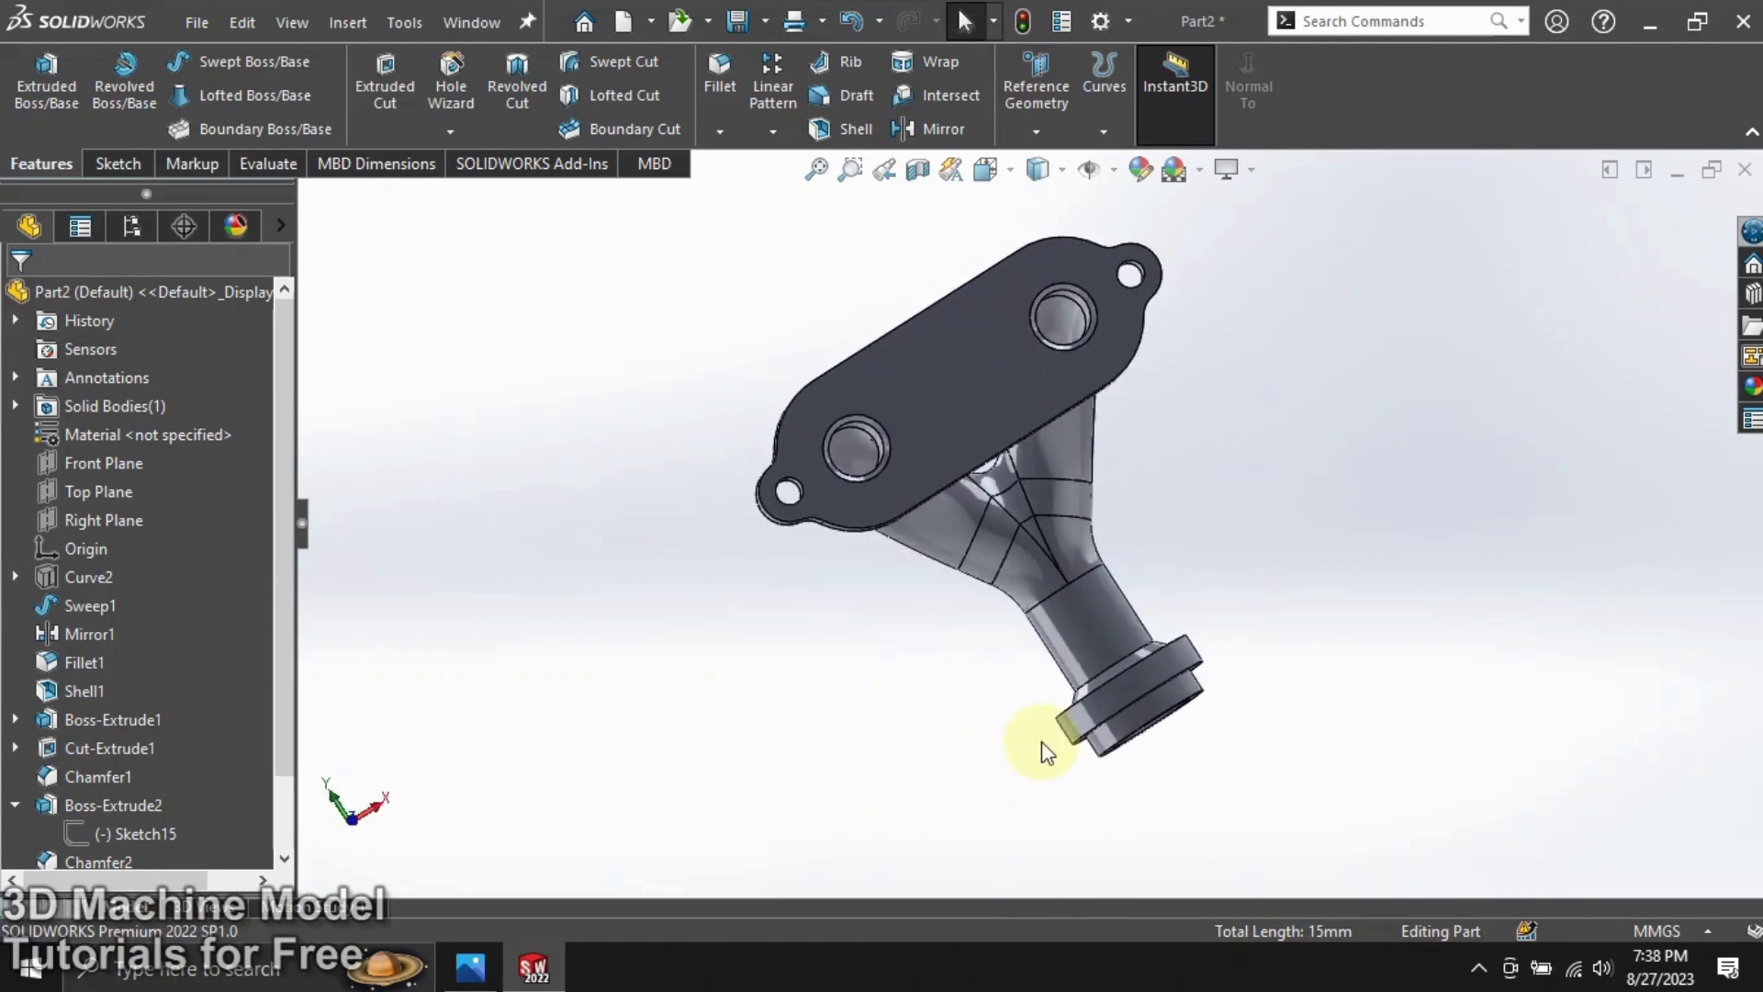